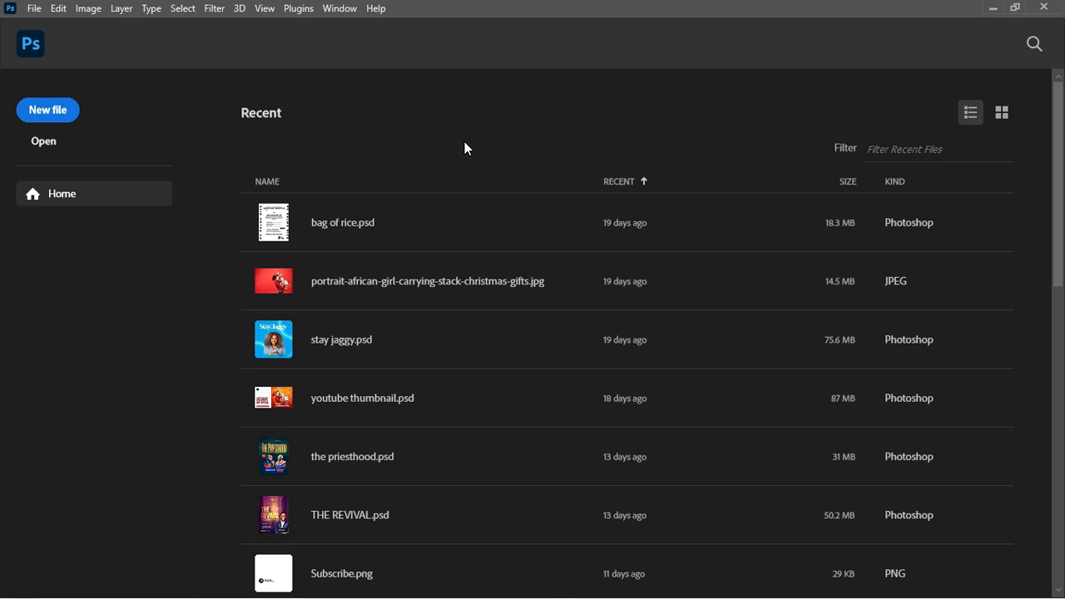
# Set up a new 2000 × 1000 px, 300 ppi landscape document in pixels named 'church banner'
pyautogui.click(59, 112)
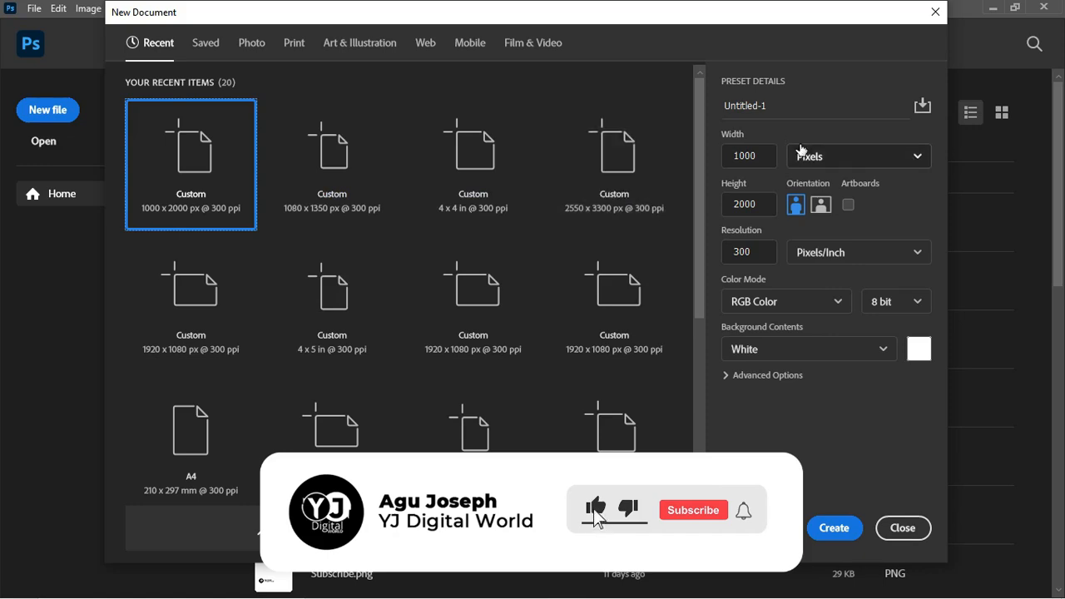
pyautogui.click(856, 161)
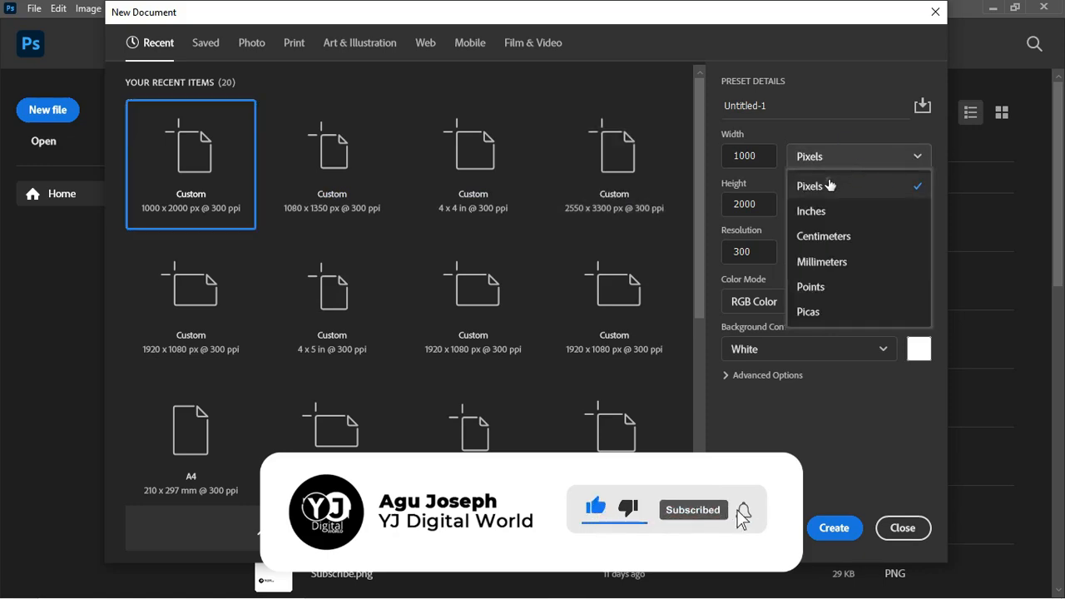
pyautogui.click(828, 184)
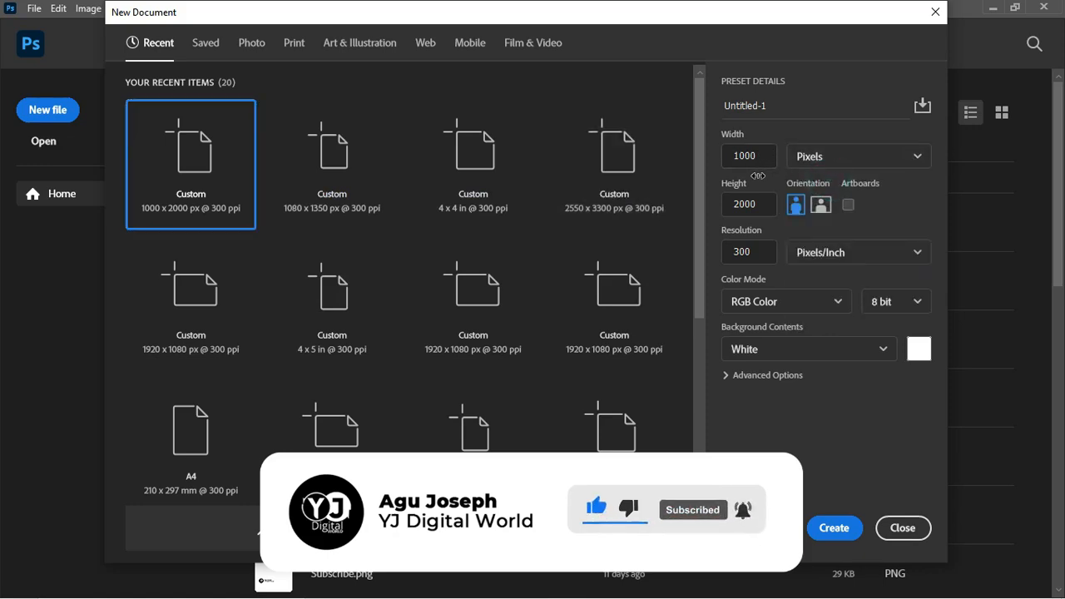
pyautogui.click(820, 208)
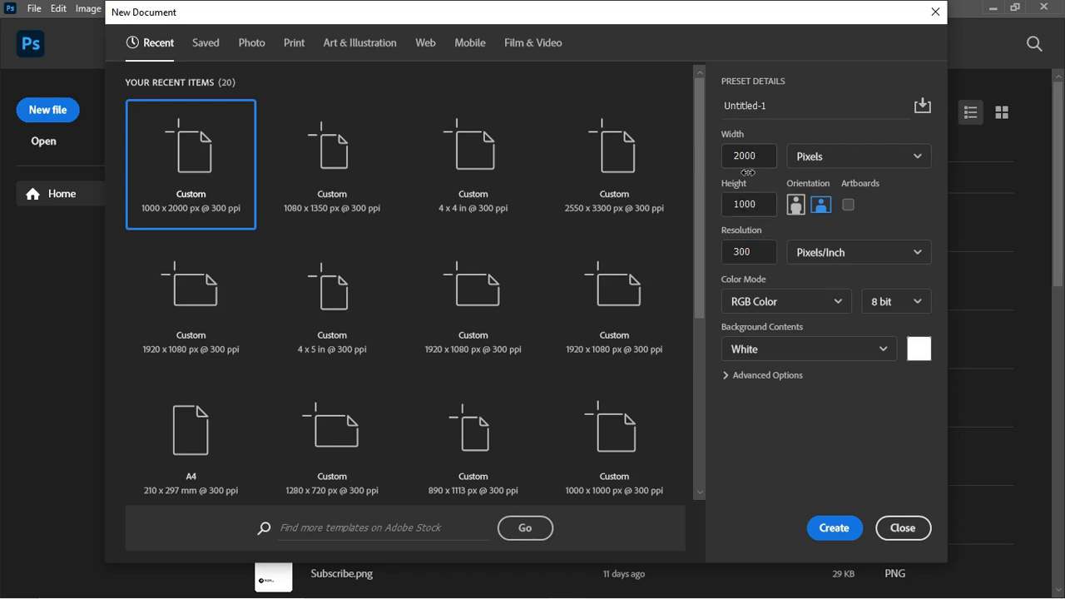
pyautogui.click(781, 104)
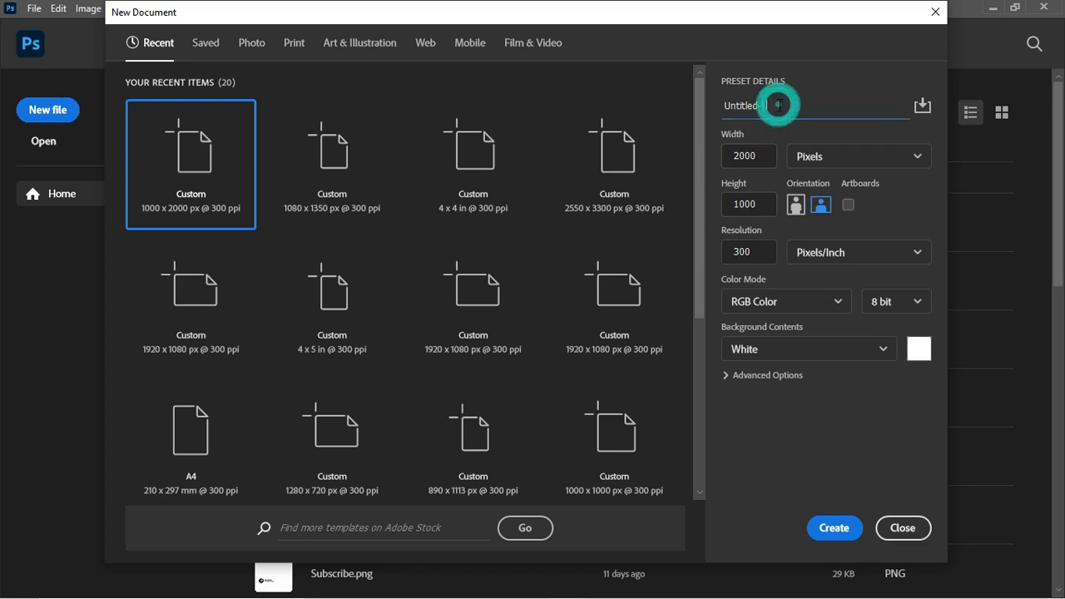
pyautogui.write('church banner')
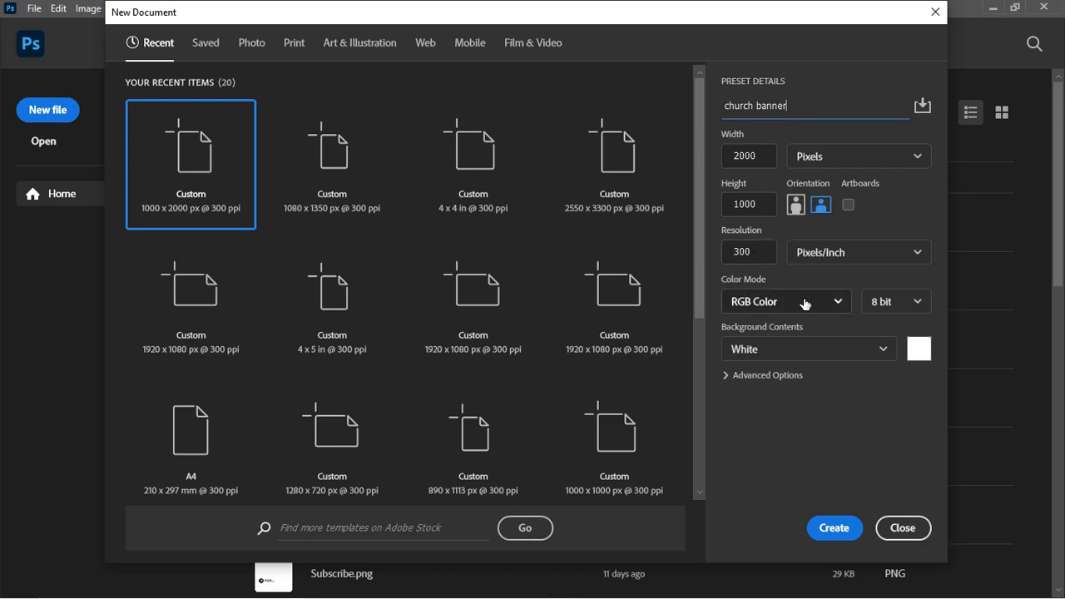
# Create the church banner document and zoom the canvas out and back in
pyautogui.click(837, 518)
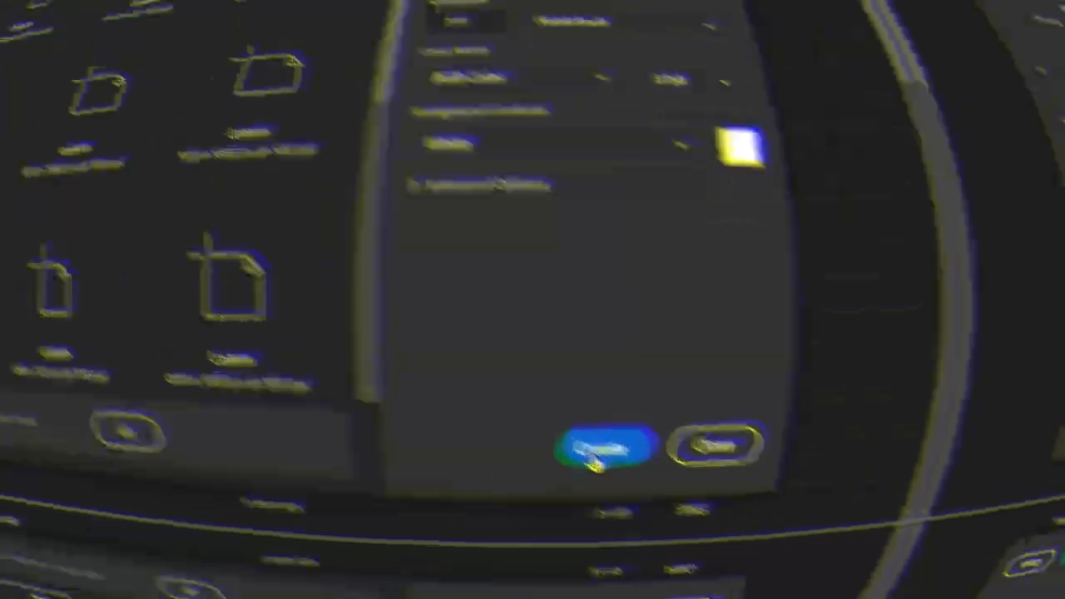
pyautogui.press('ctrl')
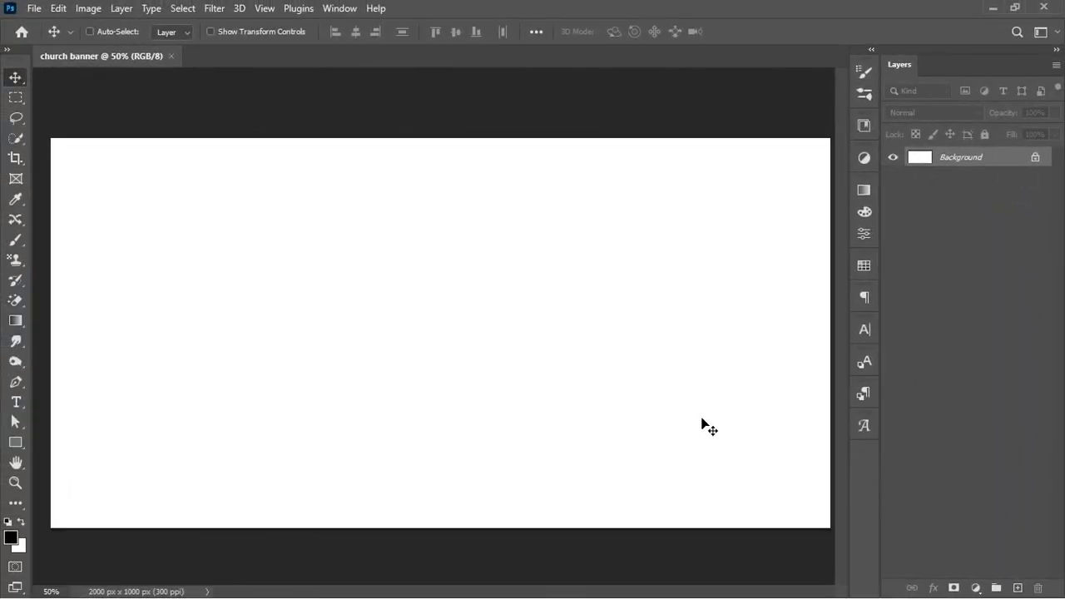
pyautogui.hotkey('ctrl', '-')
pyautogui.hotkey('ctrl', '+')
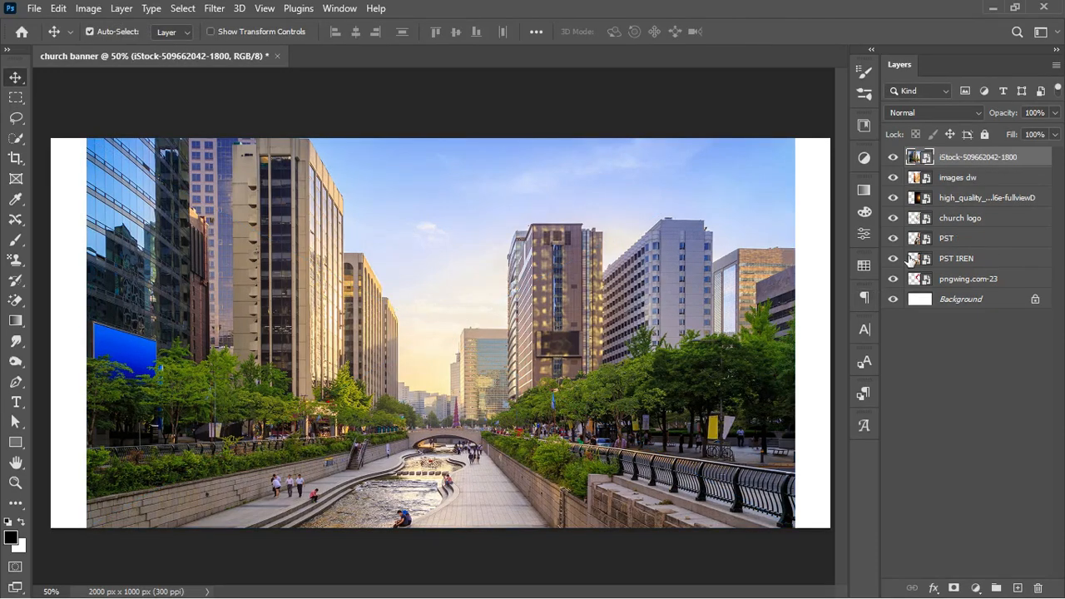
# Hide all image layers and move the city photo layer just above the Background, visible
pyautogui.click(895, 158)
pyautogui.moveTo(895, 158); pyautogui.dragTo(894, 278)
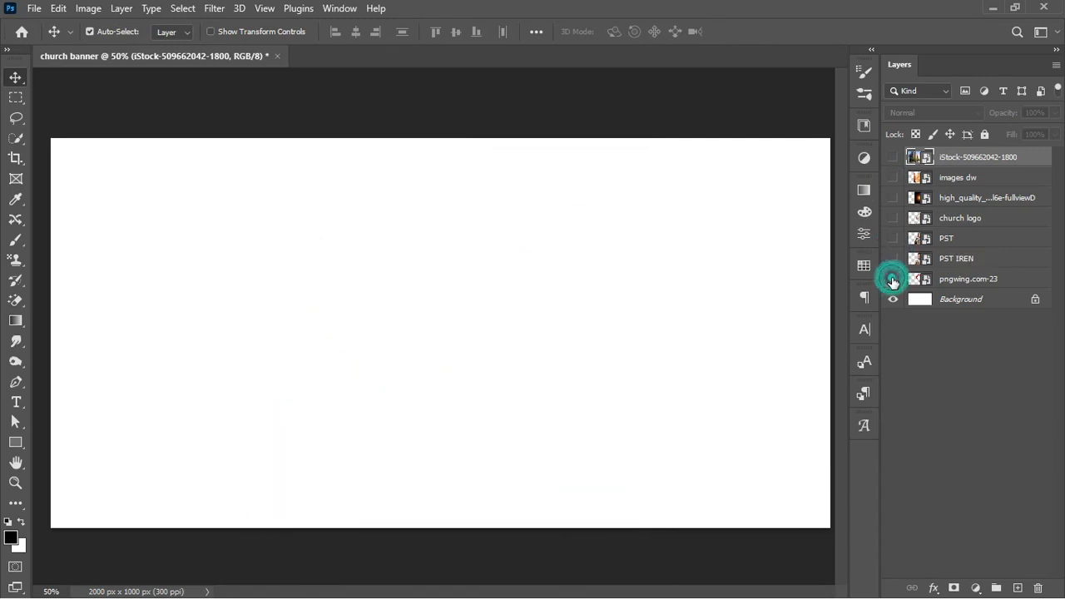
pyautogui.moveTo(970, 163); pyautogui.dragTo(959, 290)
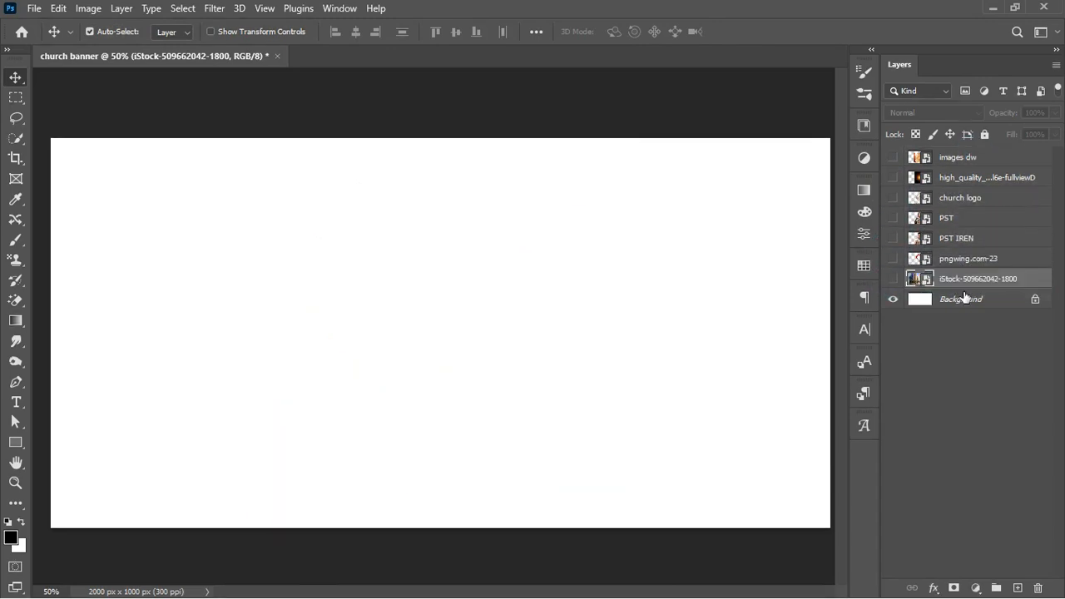
pyautogui.click(894, 279)
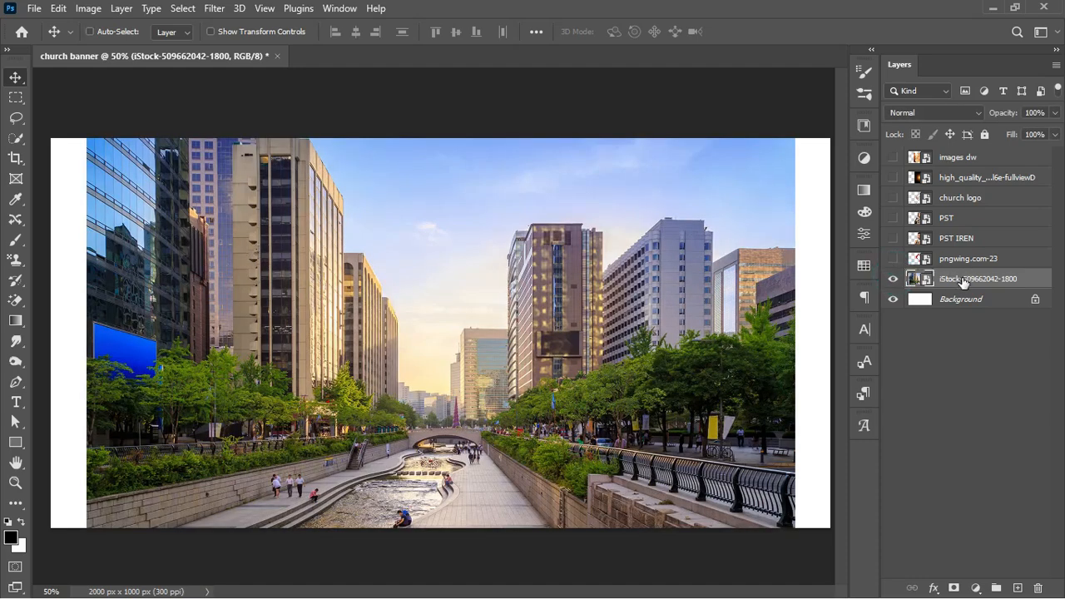
# Scale the city photo to about 8% and place it across the banner's upper right
pyautogui.hotkey('ctrl', 't')
pyautogui.moveTo(794, 333); pyautogui.dragTo(624, 338)
pyautogui.moveTo(476, 350); pyautogui.dragTo(696, 304)
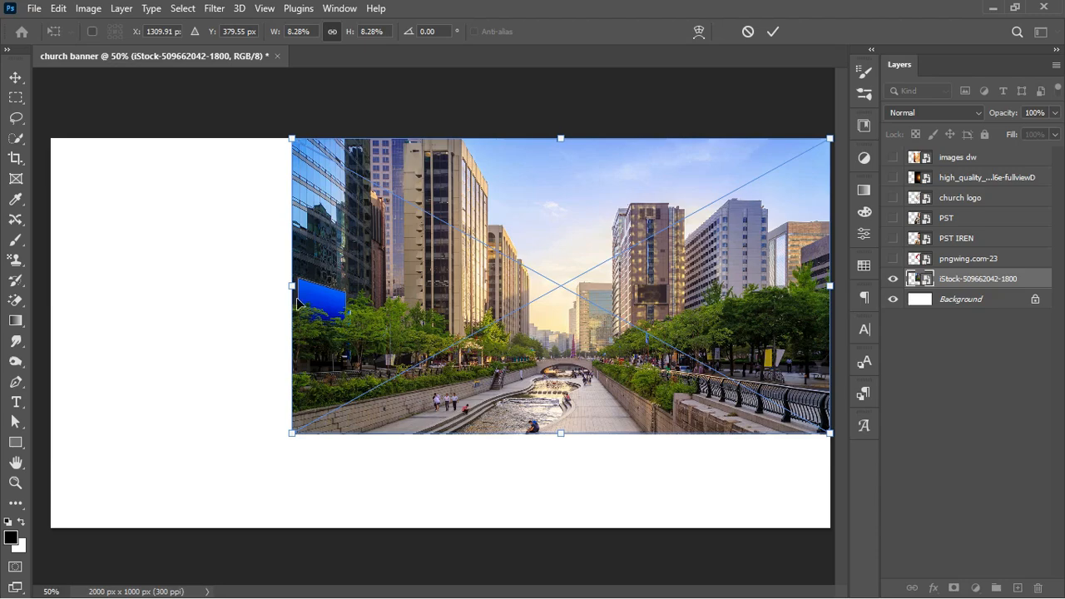
pyautogui.moveTo(293, 289)
pyautogui.mouseDown()
pyautogui.moveTo(380, 281)
pyautogui.moveTo(301, 281)
pyautogui.mouseUp()
pyautogui.moveTo(413, 263); pyautogui.dragTo(487, 248)
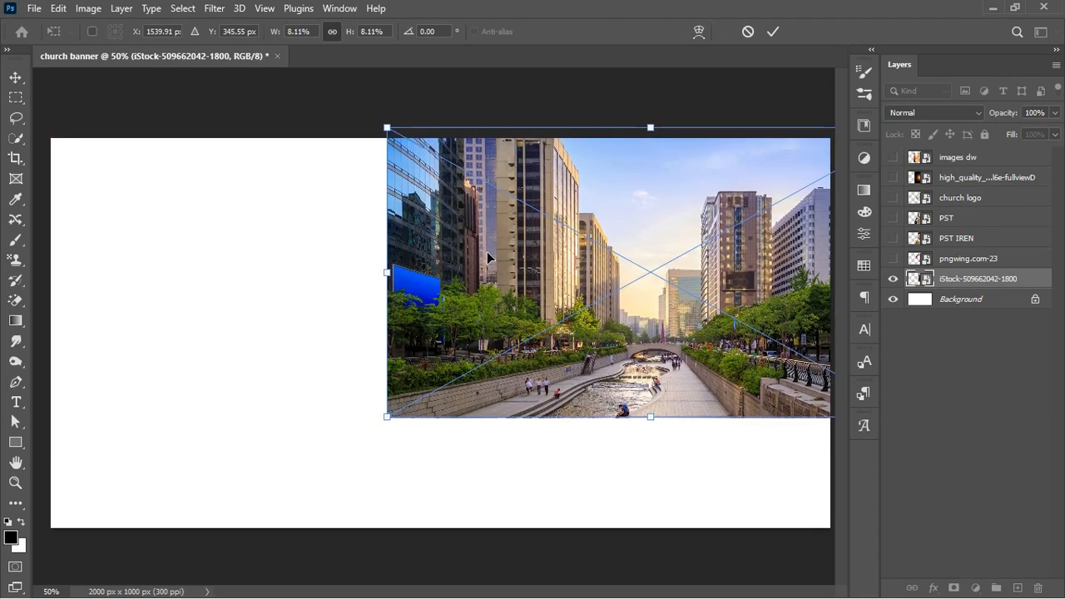
pyautogui.press('Return')
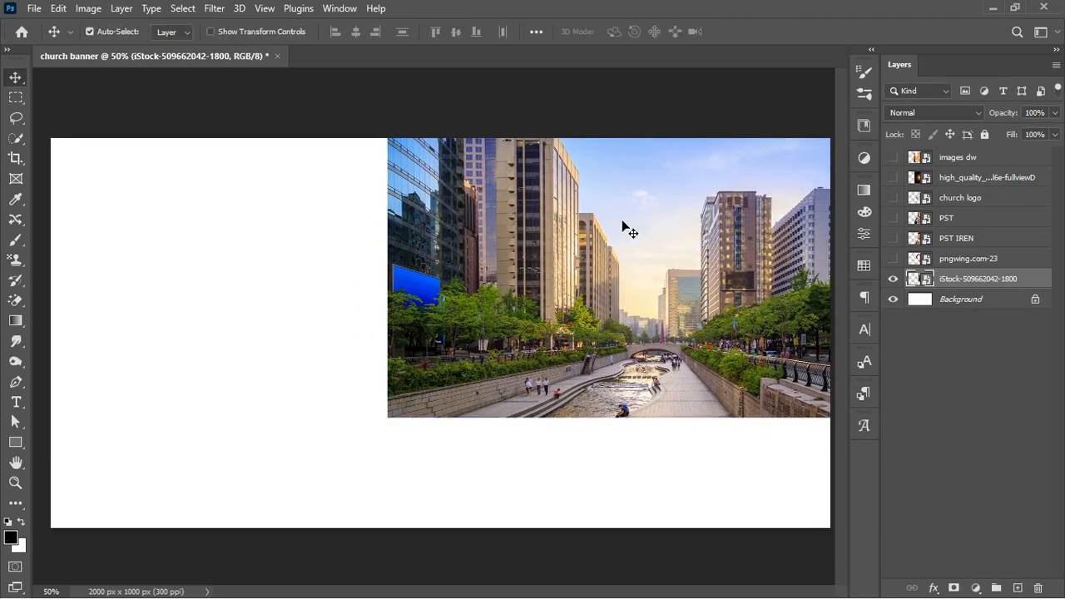
# Add a Gradient Fill layer above the Background using the pink gradient preset
pyautogui.click(954, 301)
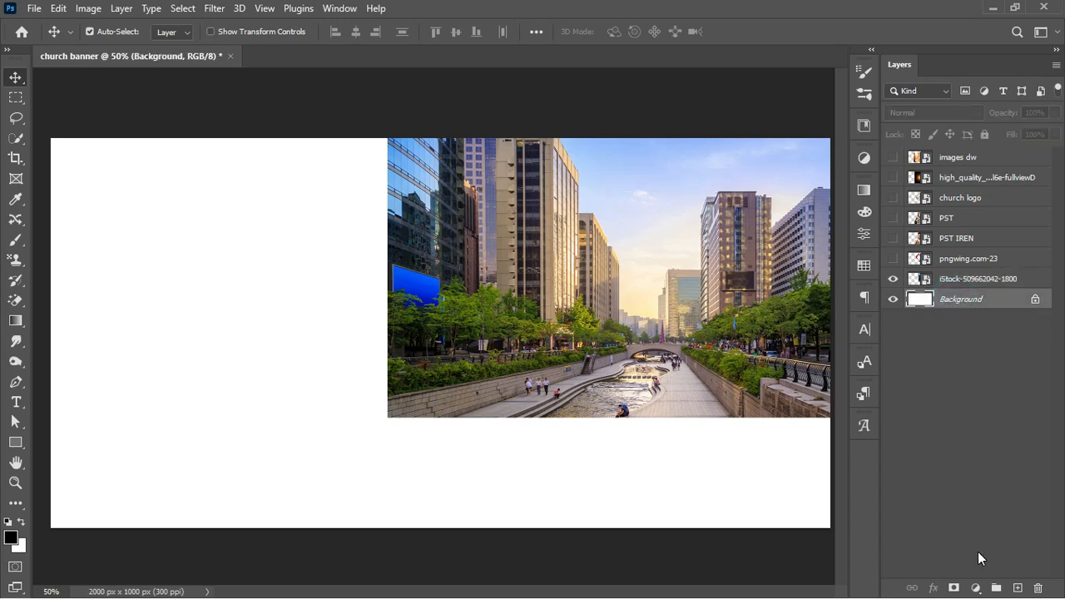
pyautogui.click(977, 590)
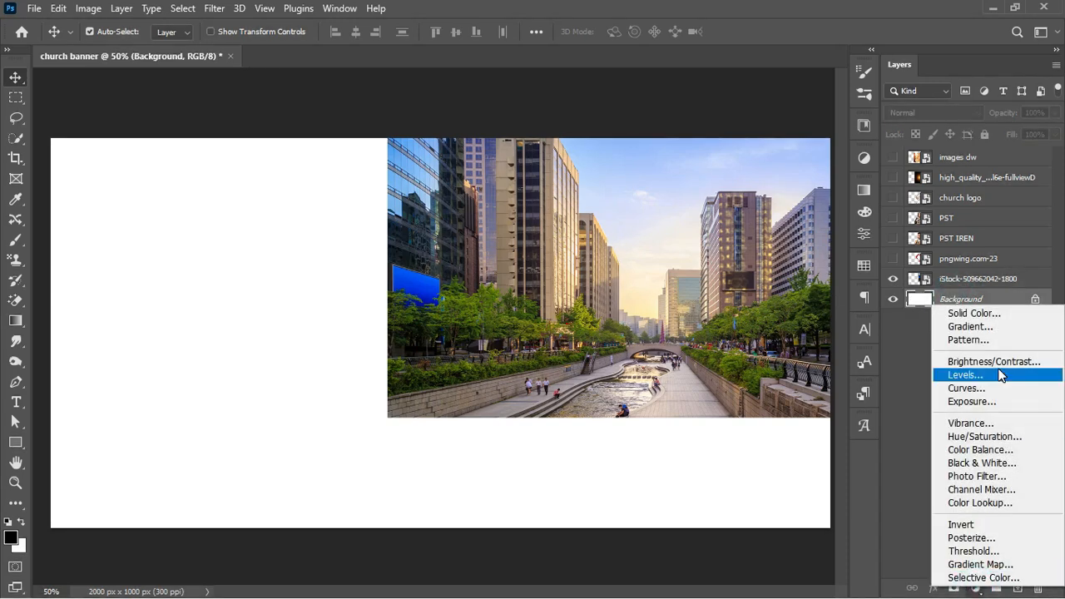
pyautogui.click(990, 327)
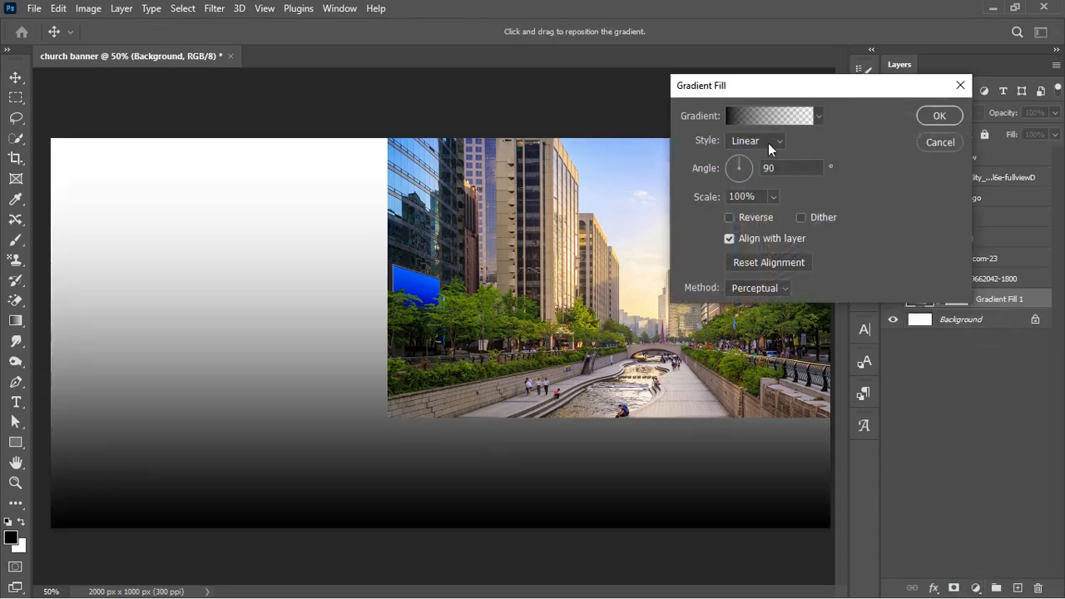
pyautogui.click(744, 114)
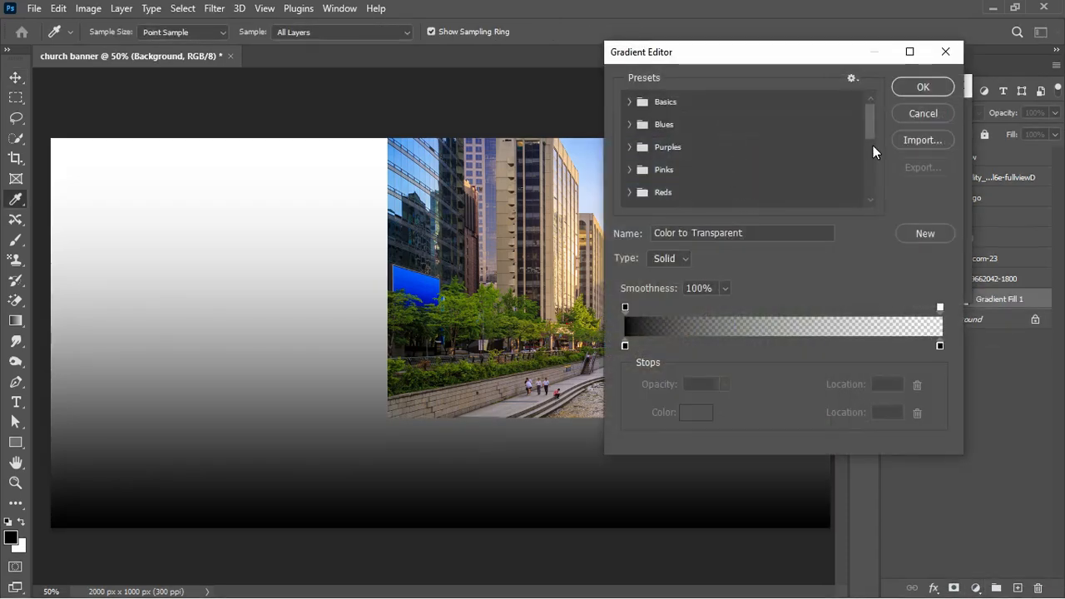
pyautogui.moveTo(867, 116); pyautogui.dragTo(873, 181)
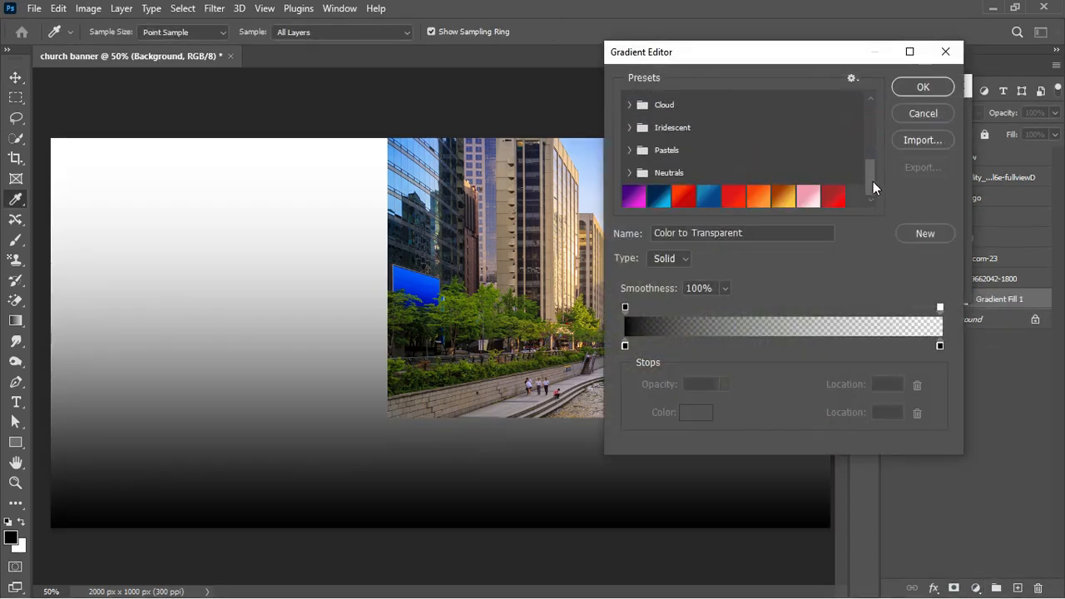
pyautogui.click(809, 198)
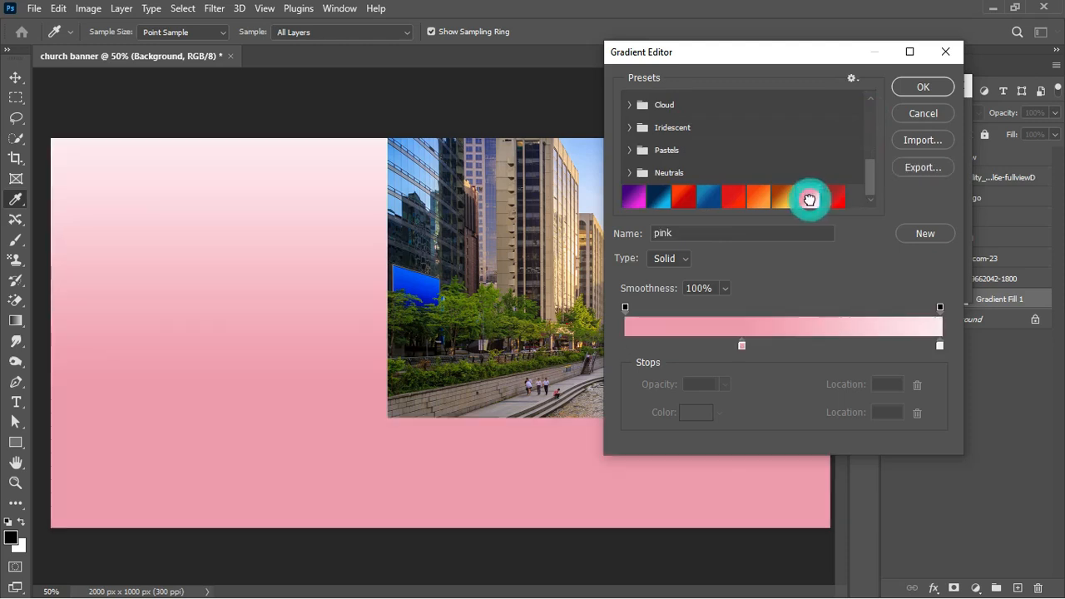
# Set the gradient's colour stops to rose pink and pale pink and check both opacity stops
pyautogui.click(741, 344)
pyautogui.click(696, 412)
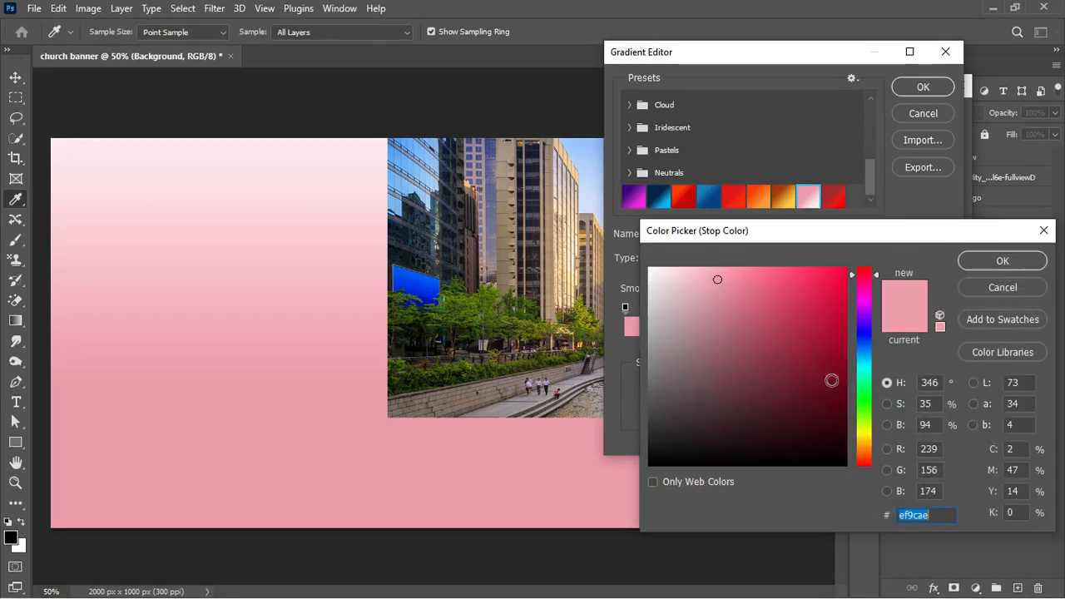
pyautogui.click(935, 517)
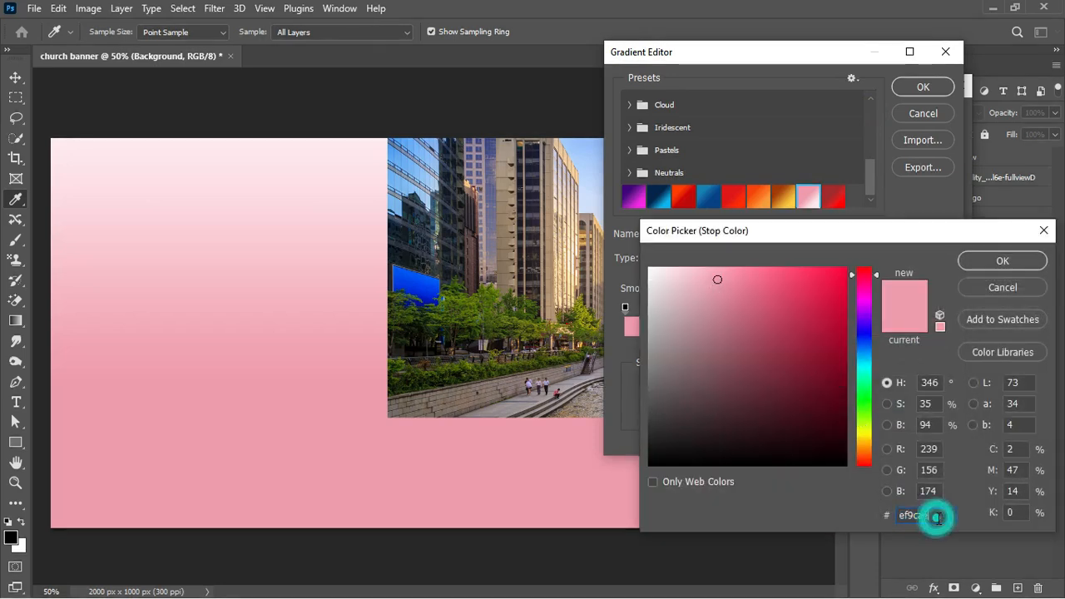
pyautogui.click(1003, 260)
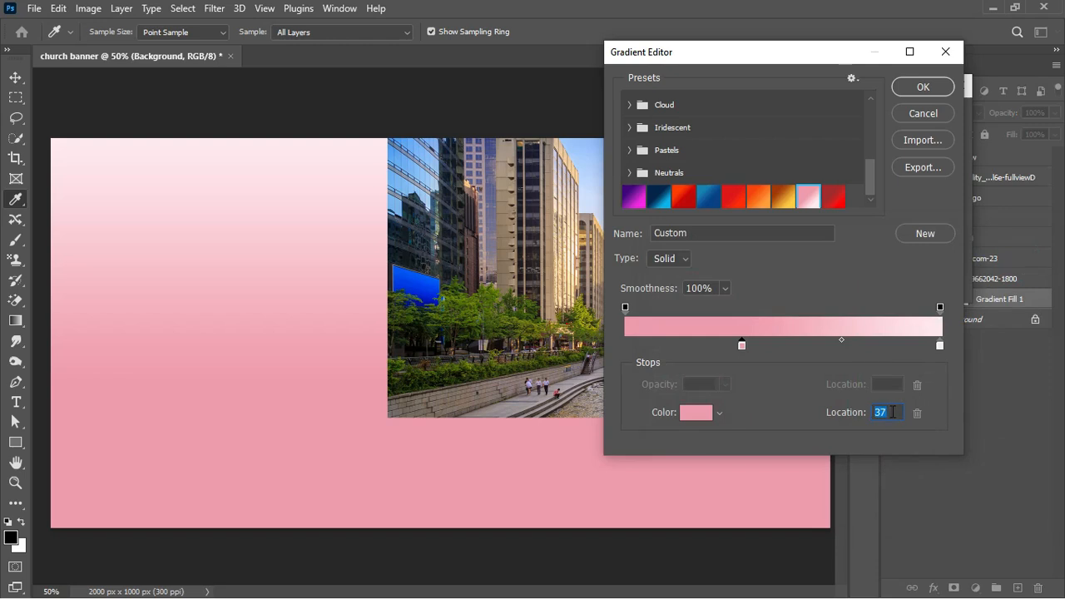
pyautogui.click(941, 344)
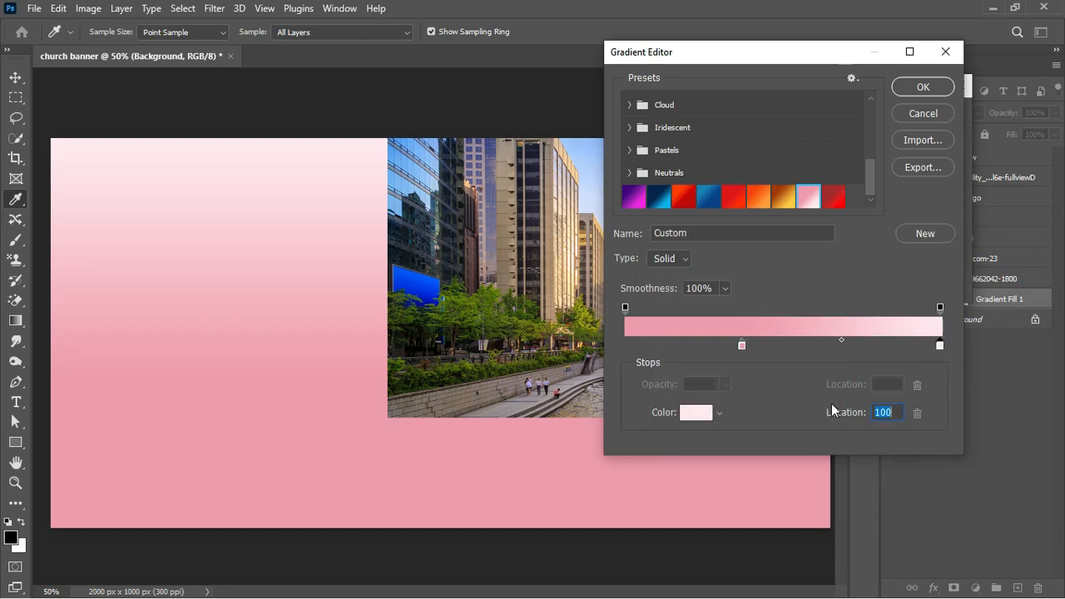
pyautogui.click(696, 419)
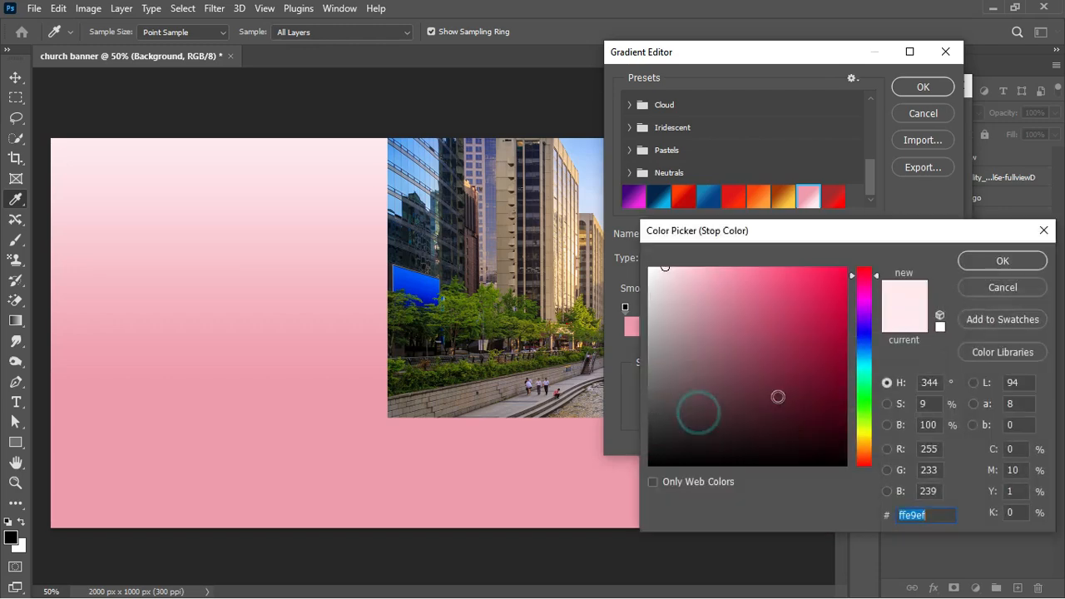
pyautogui.click(940, 511)
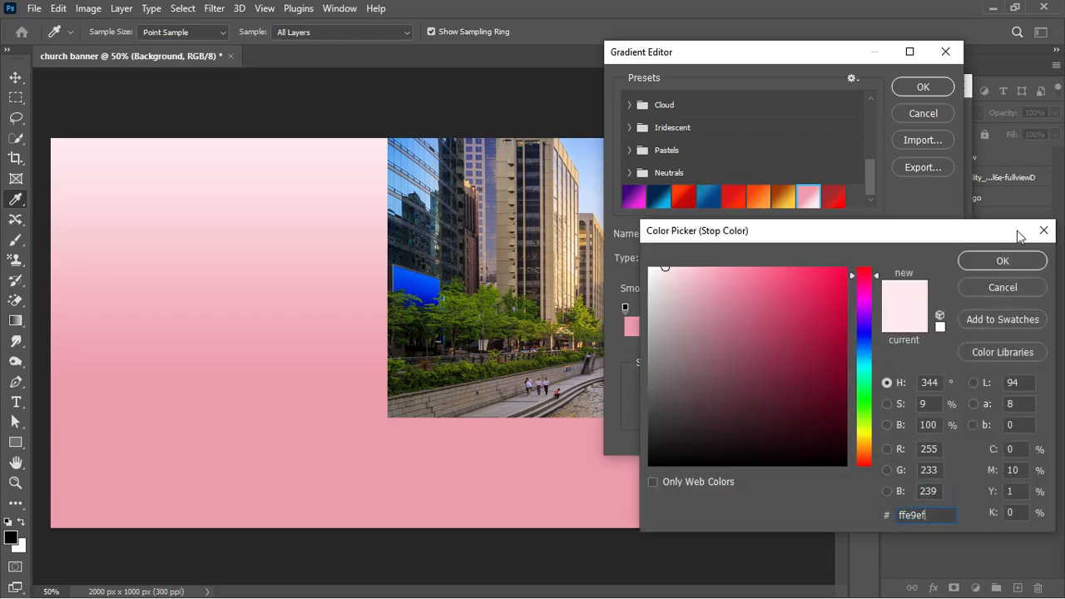
pyautogui.click(1002, 261)
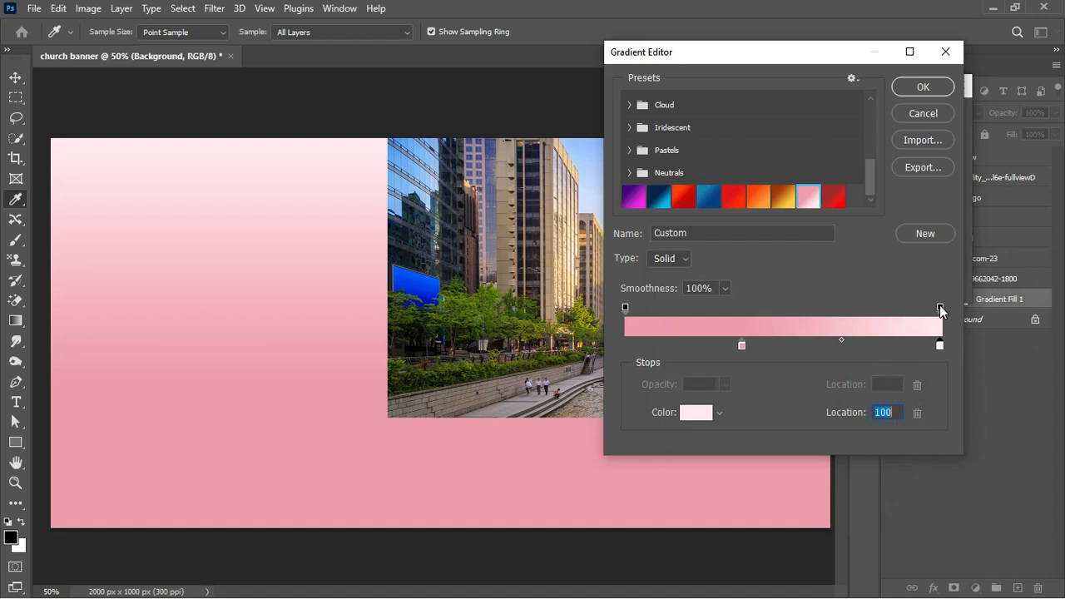
pyautogui.click(939, 307)
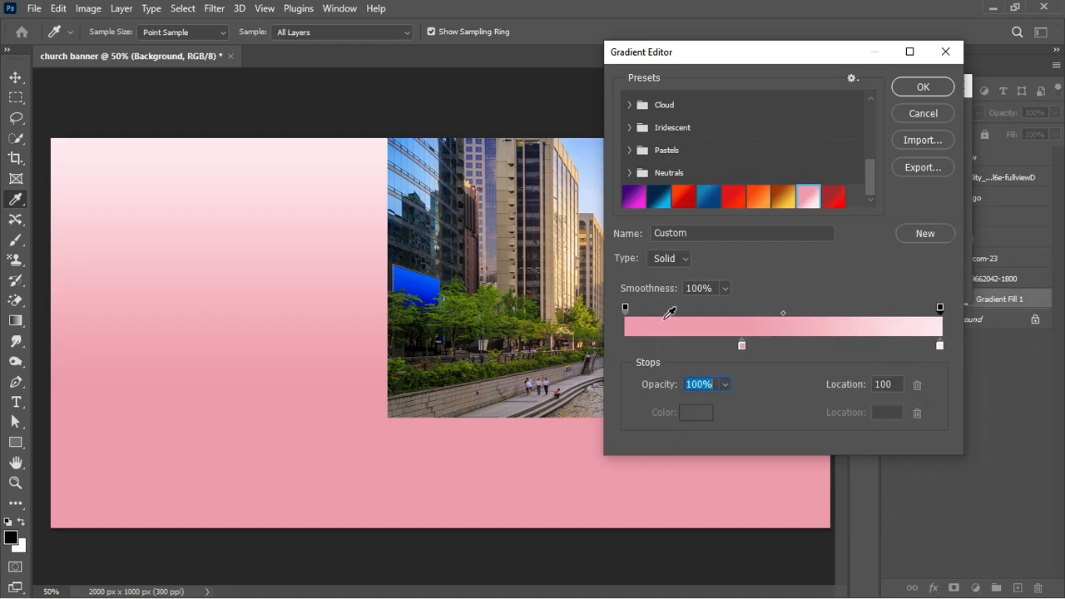
pyautogui.click(624, 307)
# Angle the pink gradient at 133.7° and shift it so the upper-left is palest, then apply
pyautogui.click(924, 86)
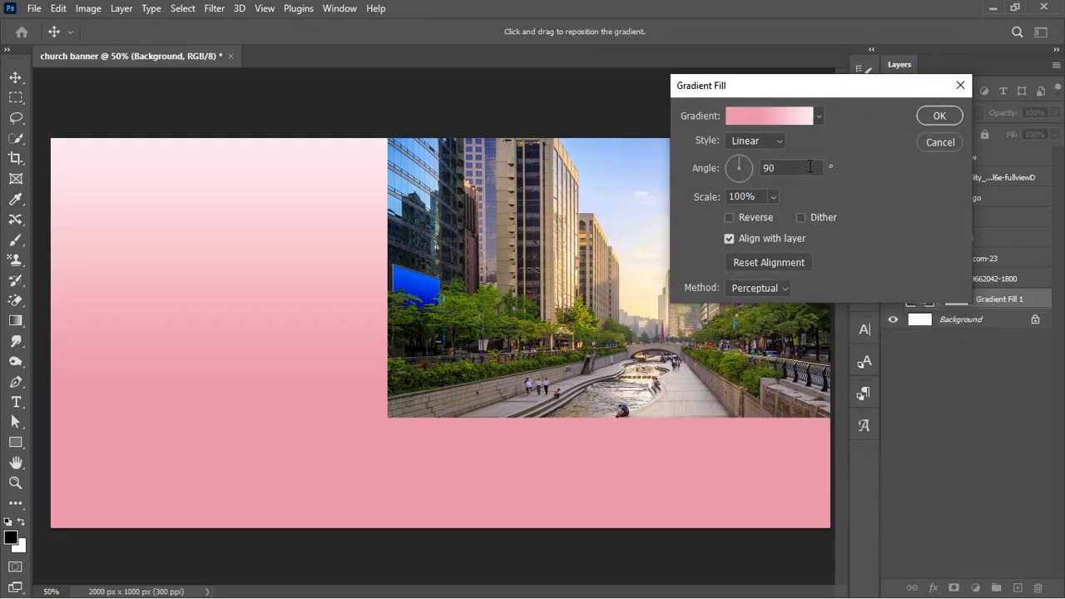
pyautogui.moveTo(742, 167); pyautogui.dragTo(737, 172)
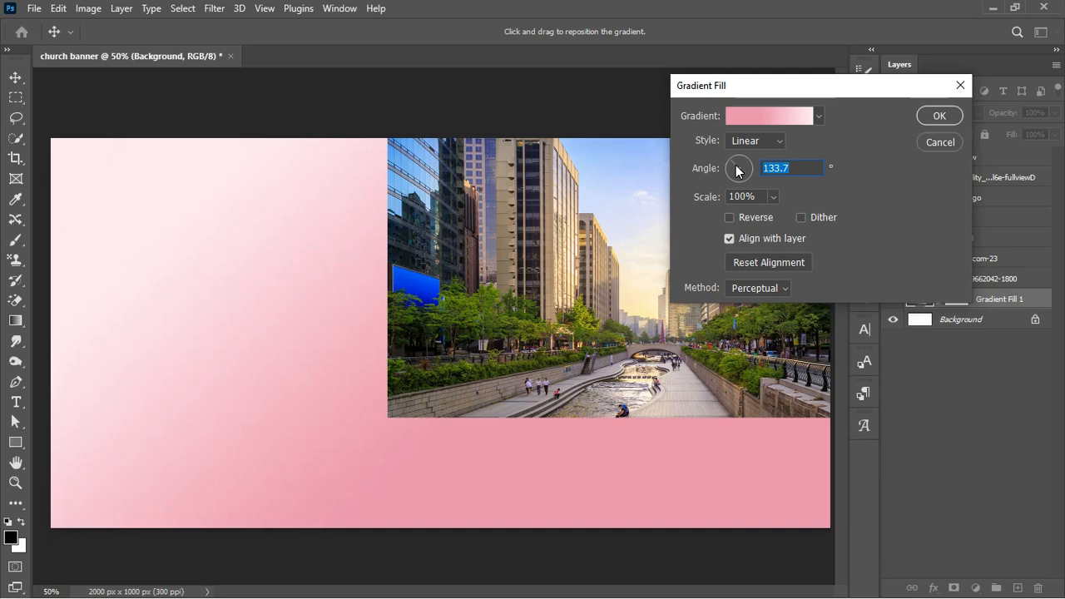
pyautogui.moveTo(242, 262); pyautogui.dragTo(297, 304)
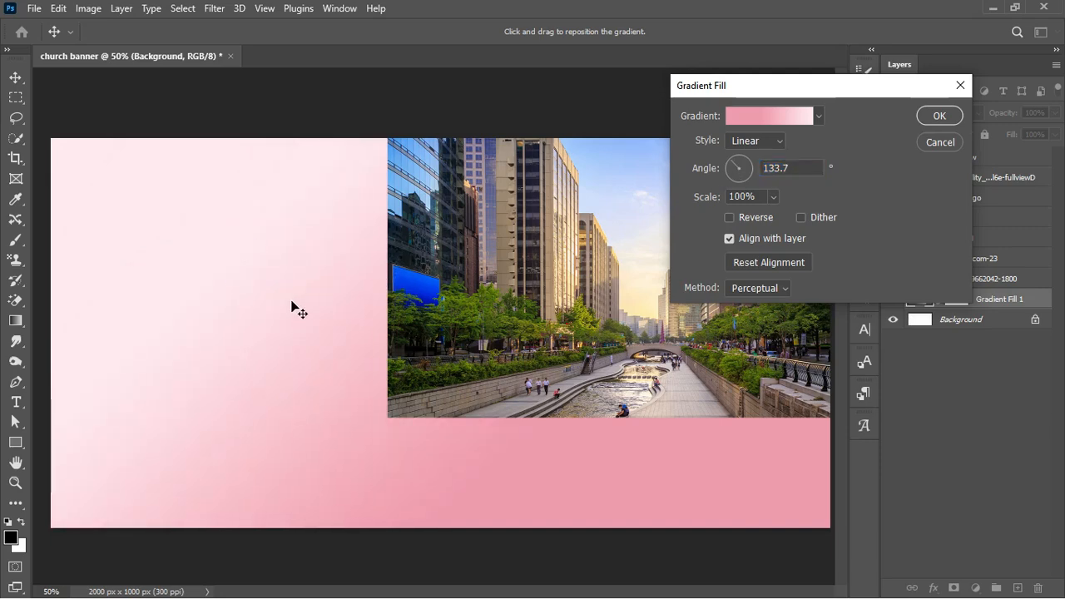
pyautogui.moveTo(205, 311); pyautogui.dragTo(262, 324)
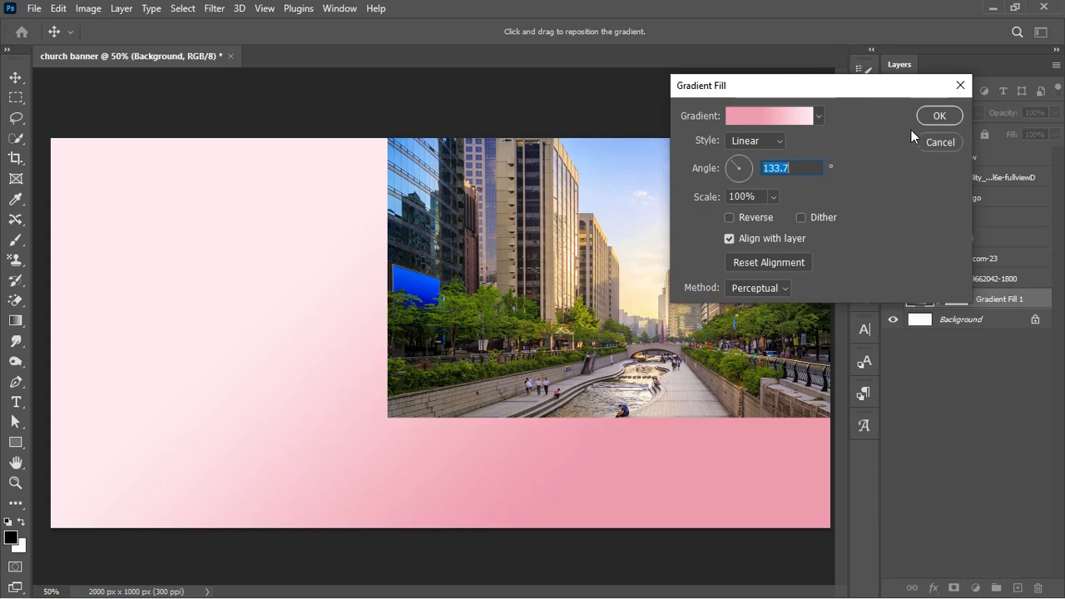
pyautogui.click(938, 117)
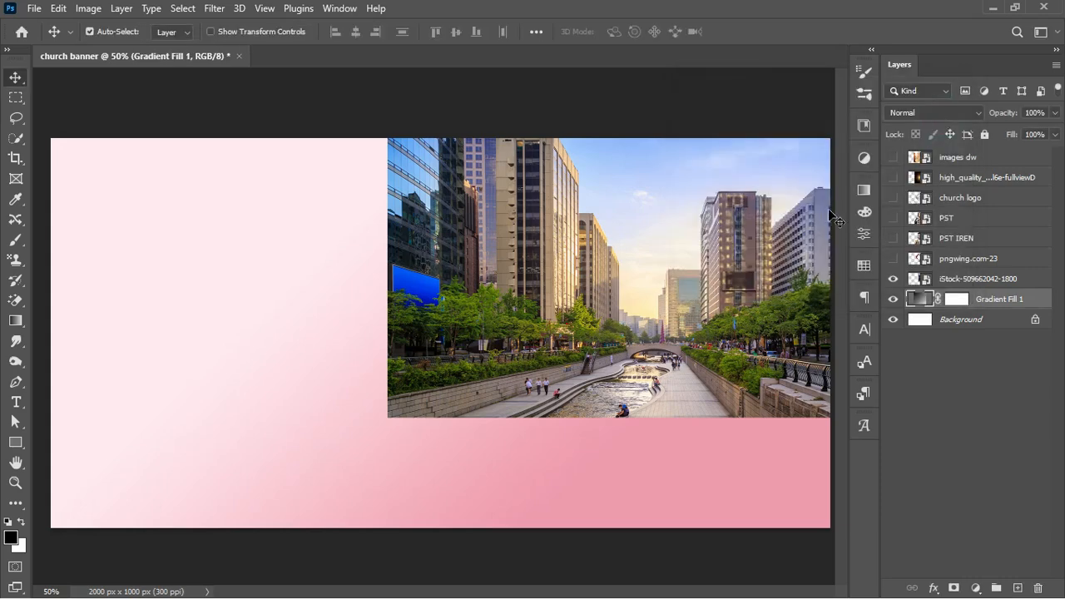
# Set the iStock city photo layer to Overlay at 75% opacity and add a layer mask
pyautogui.click(977, 280)
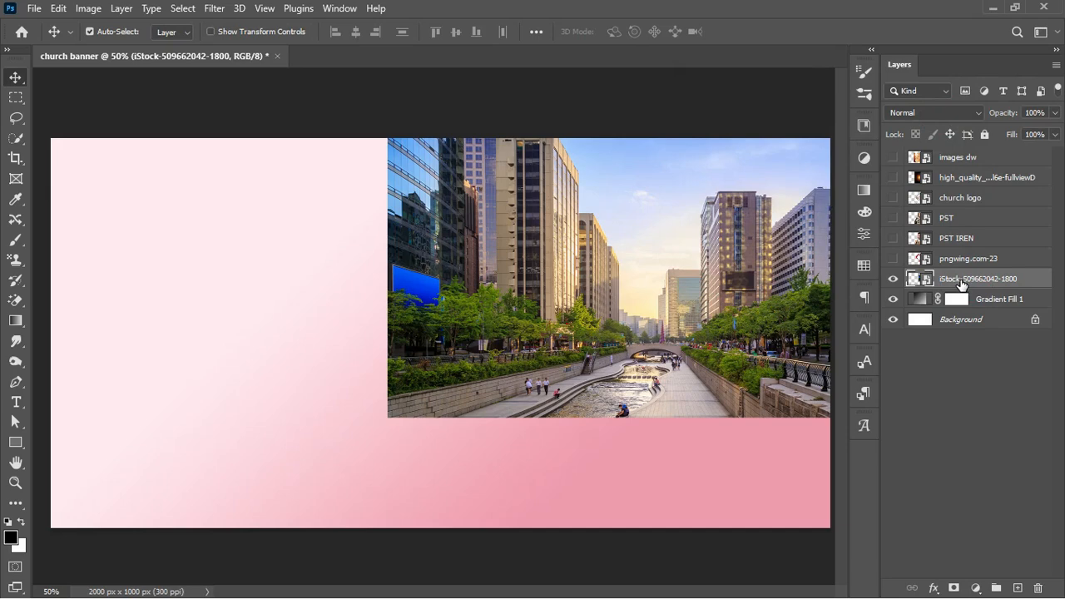
pyautogui.click(938, 110)
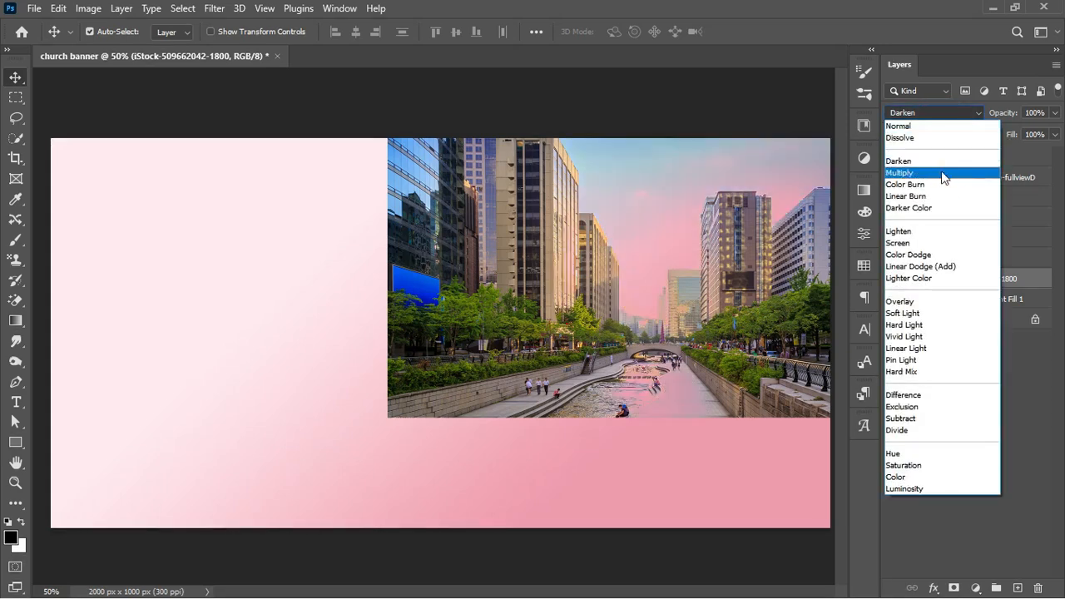
pyautogui.click(929, 243)
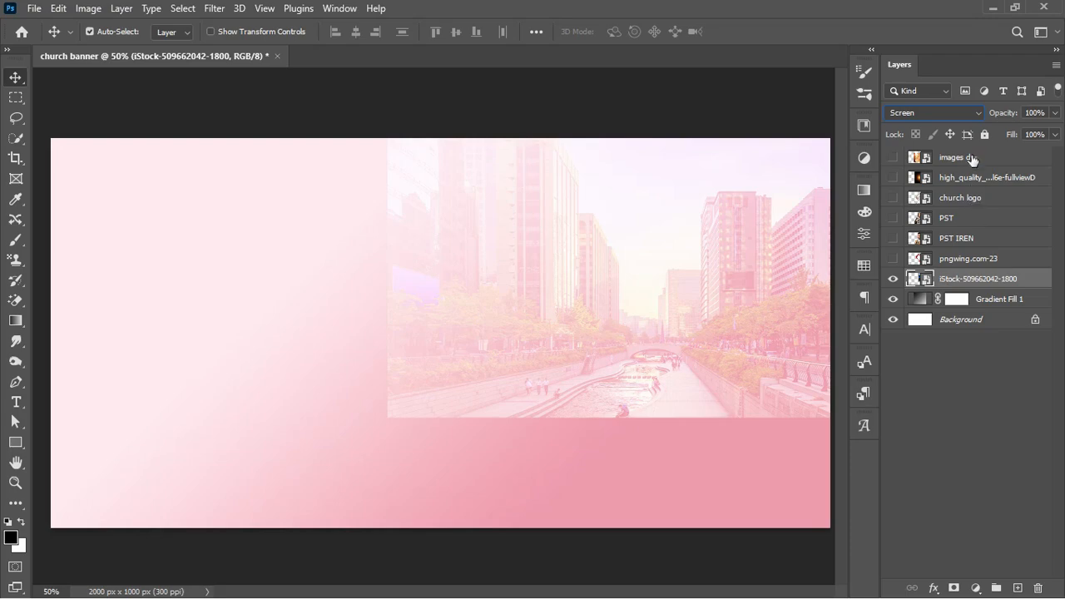
pyautogui.click(965, 114)
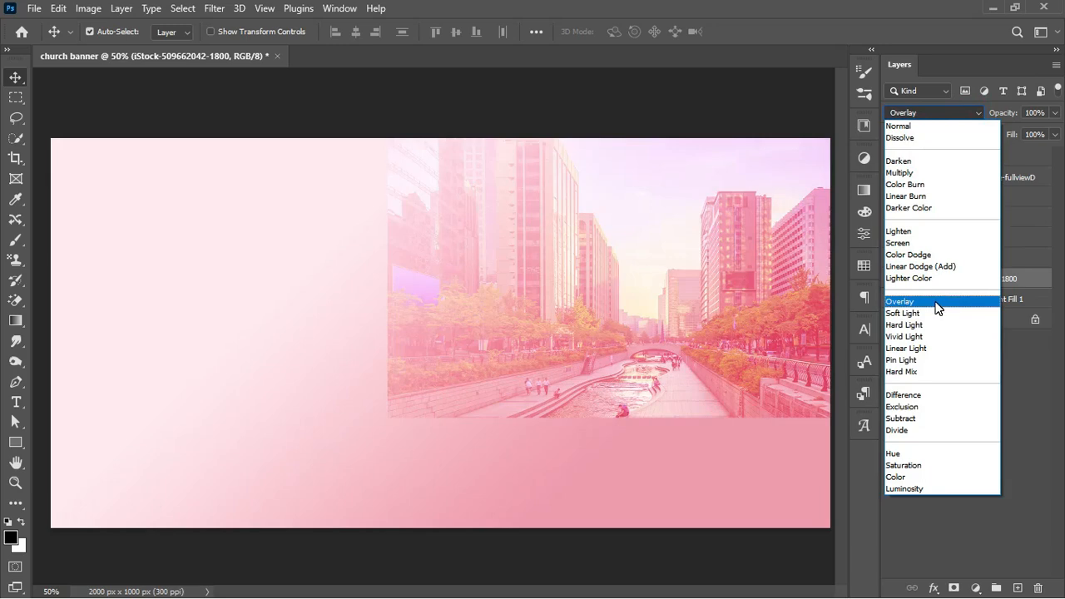
pyautogui.click(936, 303)
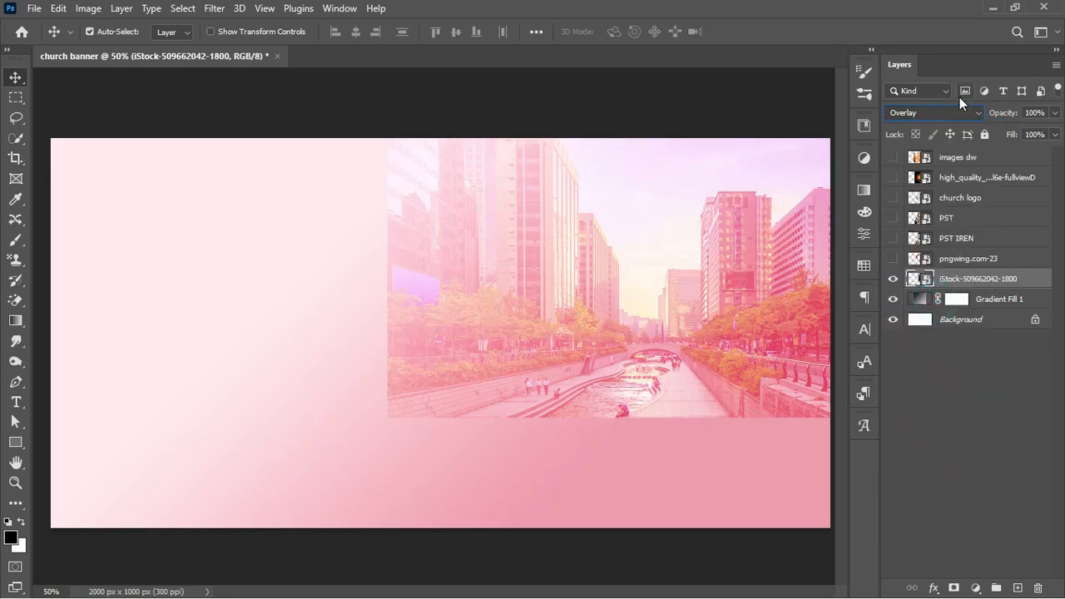
pyautogui.moveTo(1009, 108); pyautogui.dragTo(988, 121)
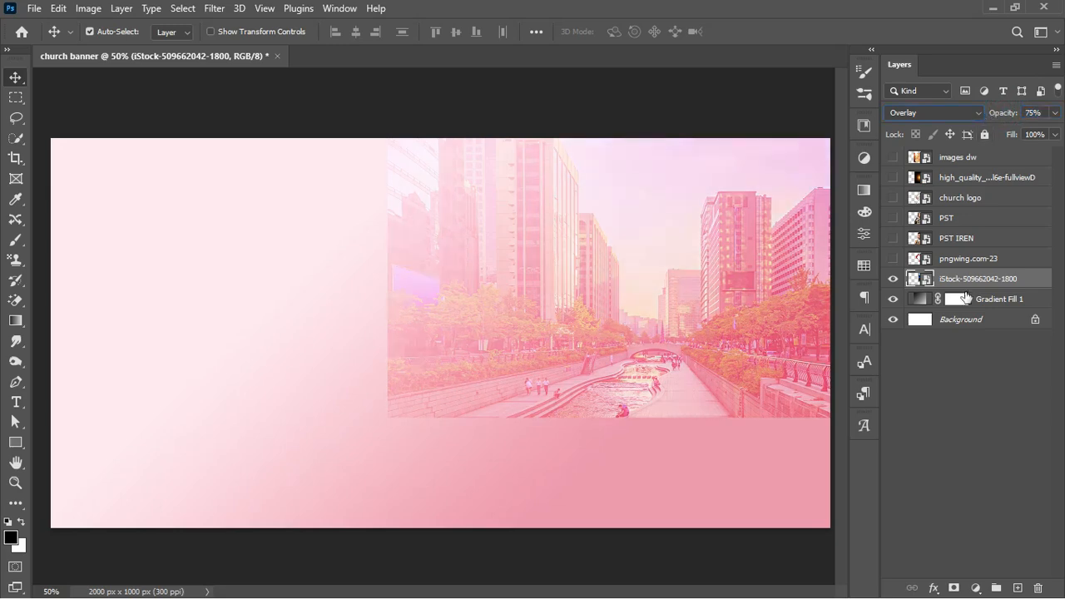
pyautogui.click(954, 588)
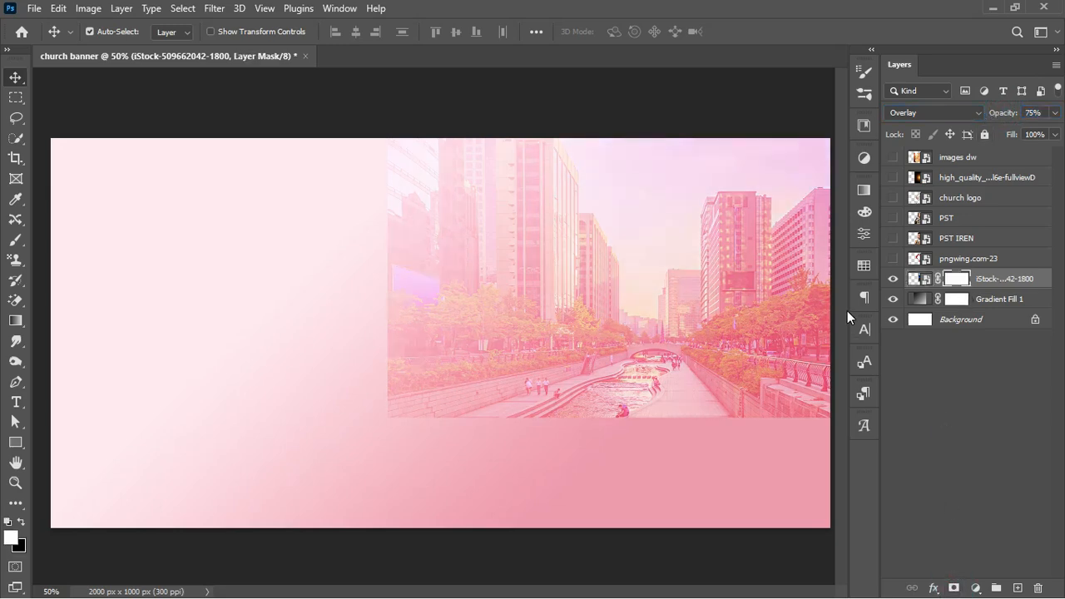
# Set up a 300 px Brush with black as the foreground colour
pyautogui.click(17, 243)
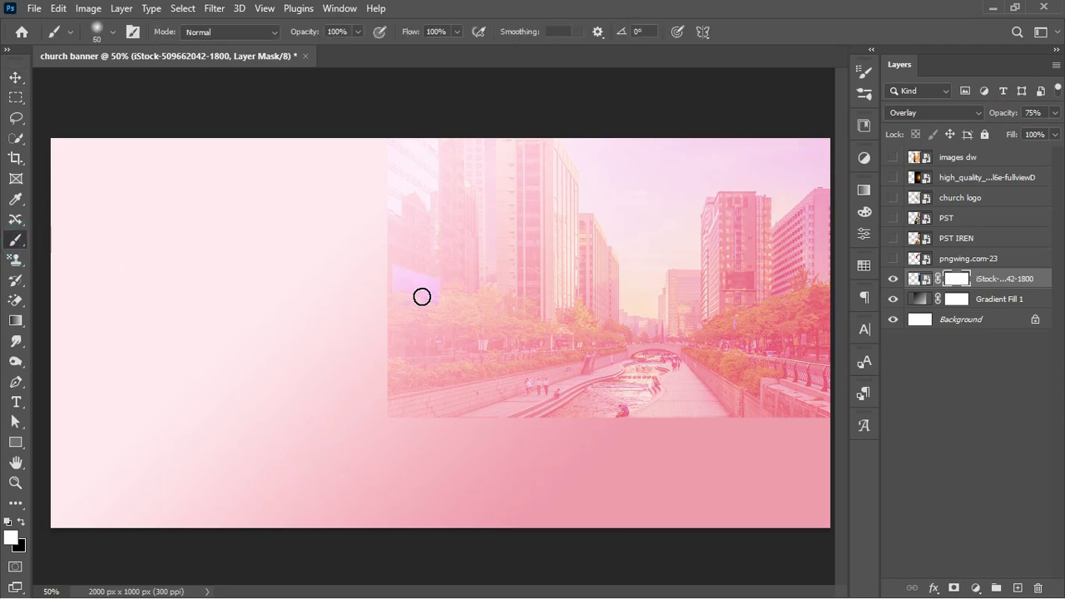
pyautogui.press(']')
pyautogui.press(']')
pyautogui.press(']')
pyautogui.press(']')
pyautogui.press(']')
pyautogui.press(']')
pyautogui.press(']')
pyautogui.press(']')
pyautogui.press(']')
pyautogui.press(']')
pyautogui.press(']')
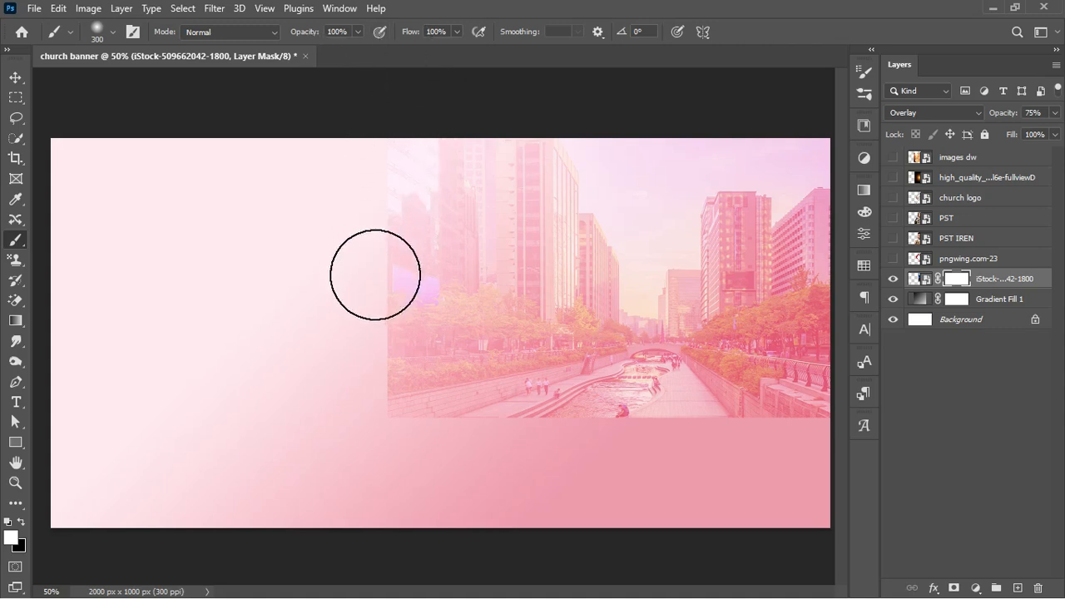
pyautogui.click(378, 168)
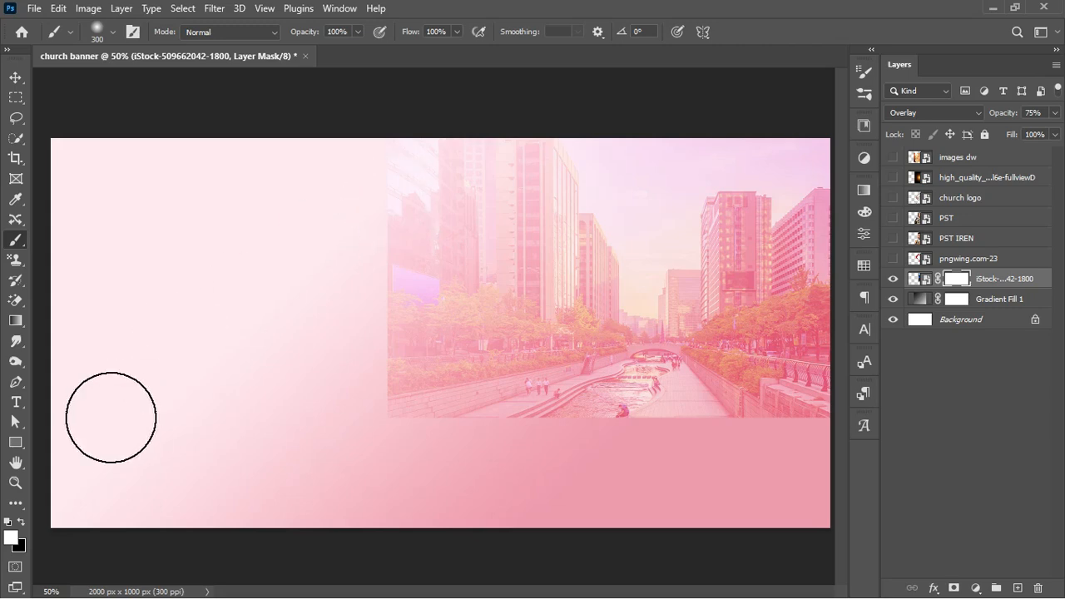
pyautogui.click(9, 522)
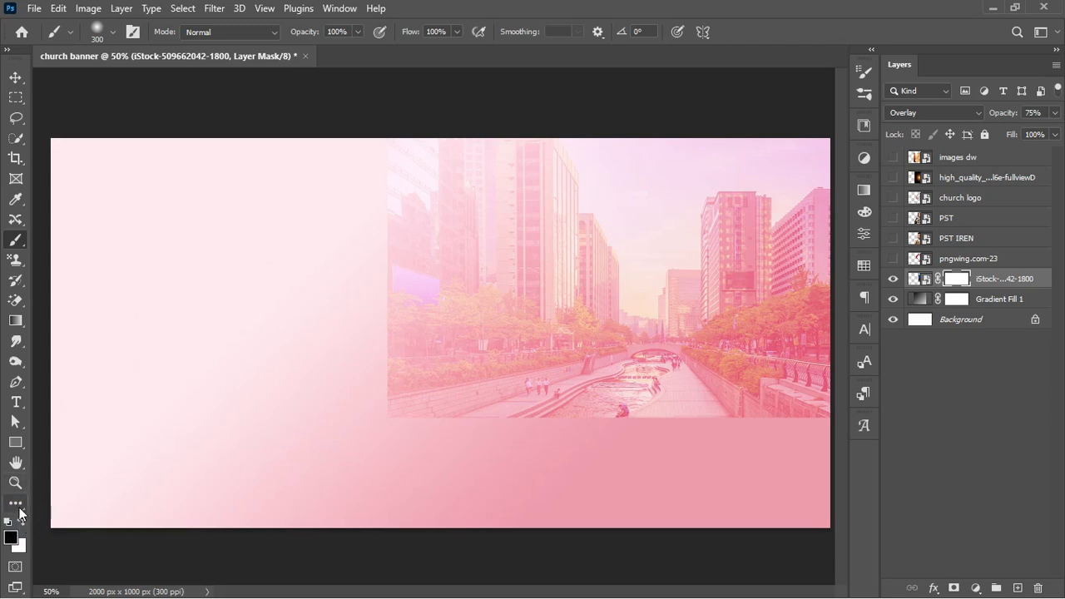
pyautogui.click(7, 50)
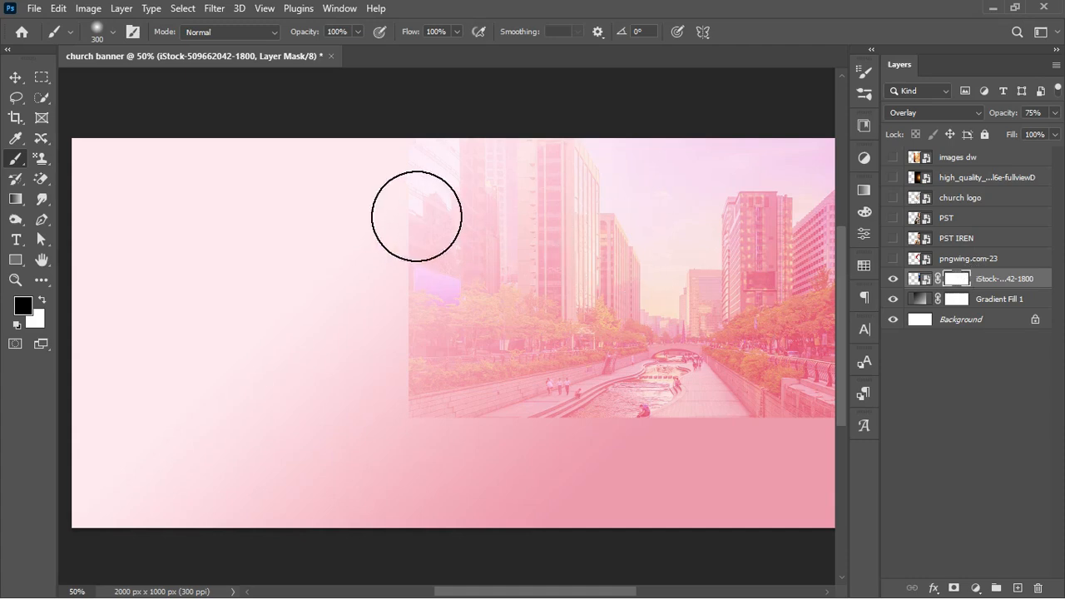
# Paint the mask to fade the city photo's left and bottom edges into the pink
pyautogui.moveTo(398, 187)
pyautogui.mouseDown()
pyautogui.moveTo(401, 404)
pyautogui.moveTo(388, 360)
pyautogui.moveTo(399, 435)
pyautogui.moveTo(501, 428)
pyautogui.moveTo(487, 436)
pyautogui.moveTo(513, 442)
pyautogui.mouseUp()
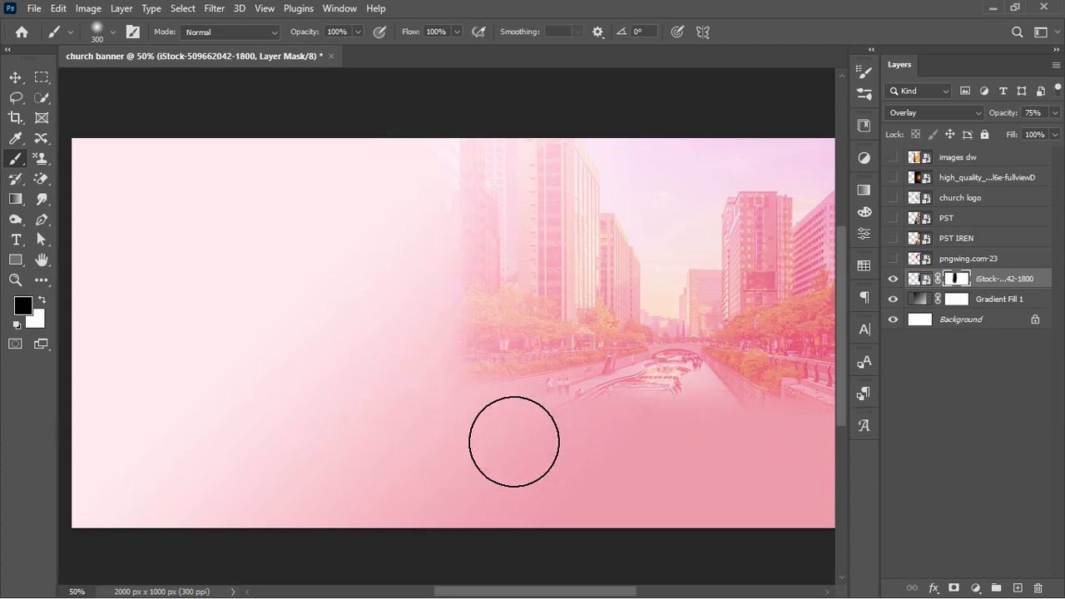
pyautogui.moveTo(426, 478); pyautogui.dragTo(569, 497)
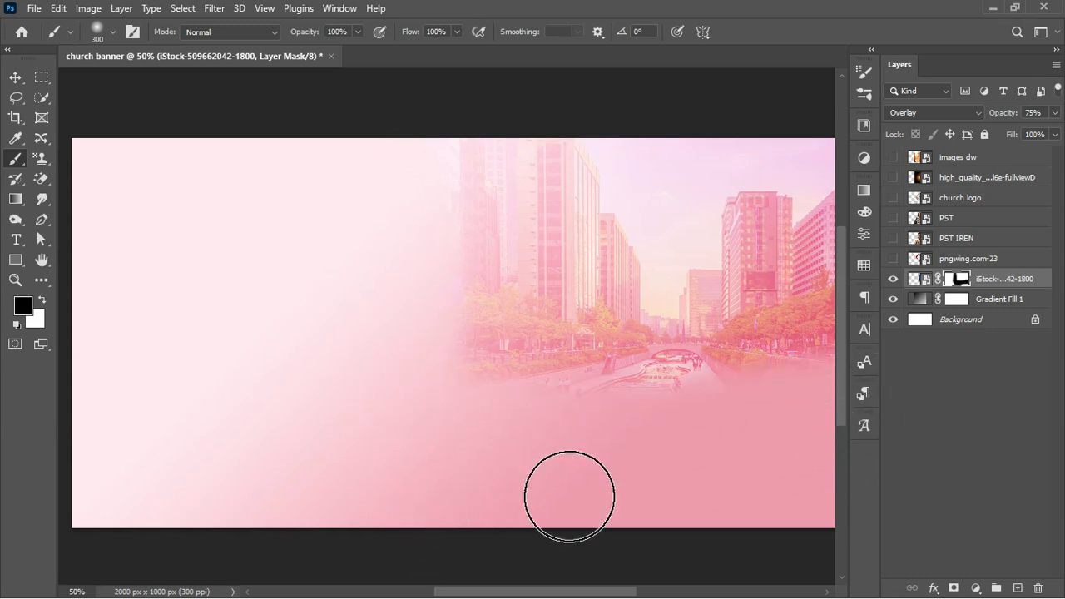
pyautogui.moveTo(464, 413); pyautogui.dragTo(713, 449)
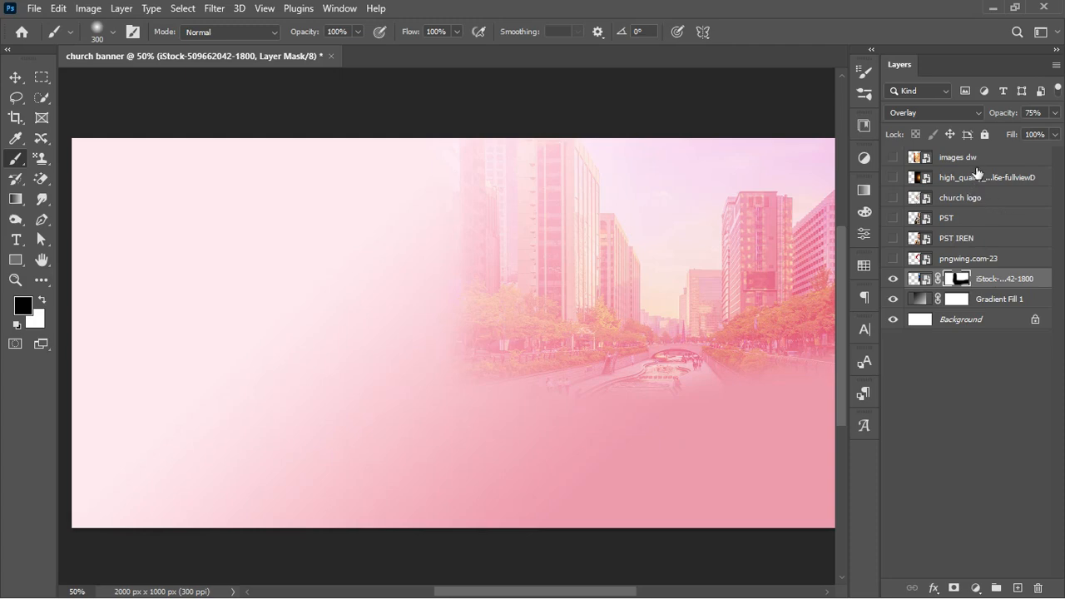
# Show the 'images dw' couple photo and move its layer just above the city photo
pyautogui.click(893, 157)
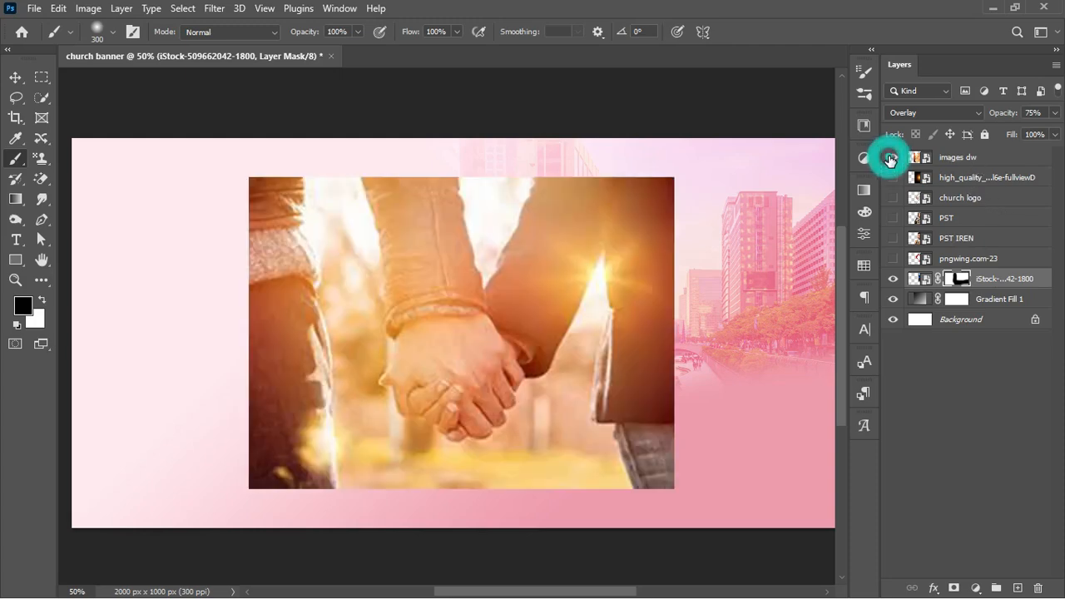
pyautogui.click(970, 167)
pyautogui.moveTo(970, 169); pyautogui.dragTo(978, 275)
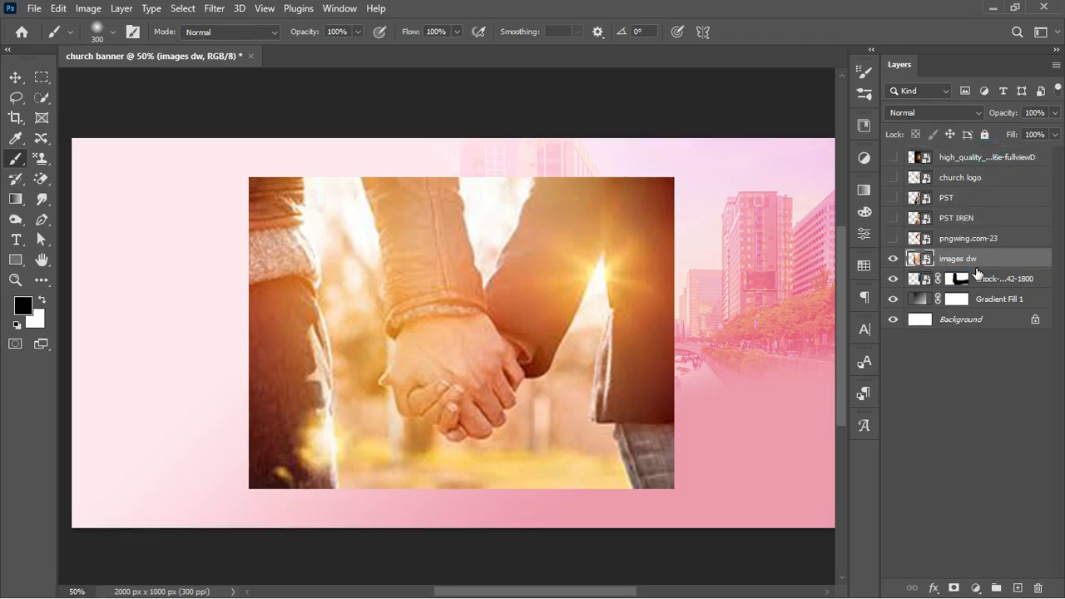
# Scale the couple photo to about 92% and place it at the banner's lower left
pyautogui.hotkey('ctrl', 't')
pyautogui.moveTo(587, 332); pyautogui.dragTo(402, 367)
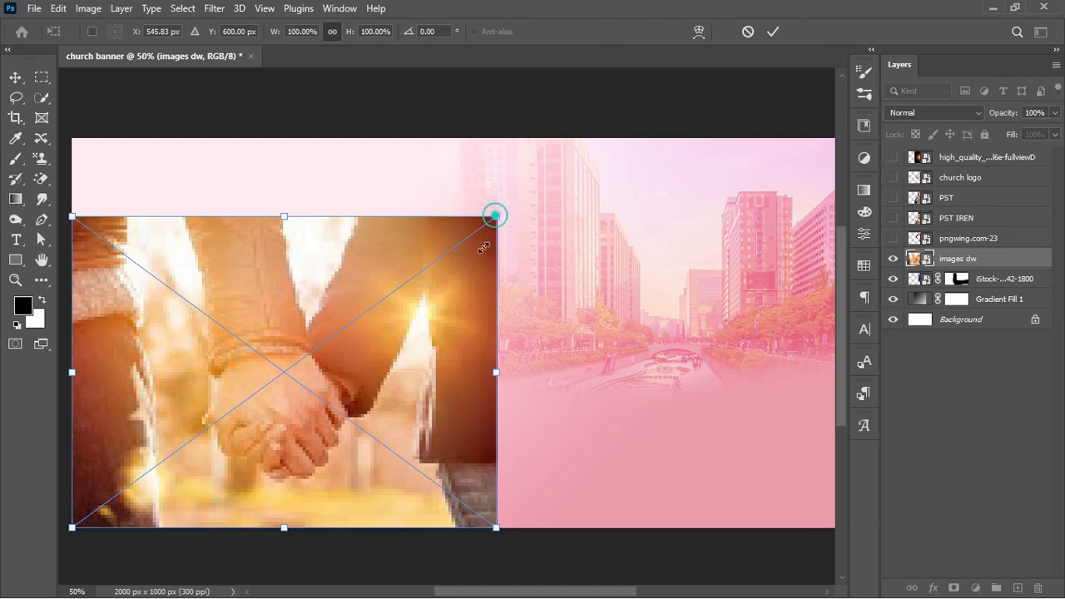
pyautogui.moveTo(496, 216); pyautogui.dragTo(487, 269)
pyautogui.moveTo(397, 340); pyautogui.dragTo(419, 338)
pyautogui.press('Return')
pyautogui.press('b')
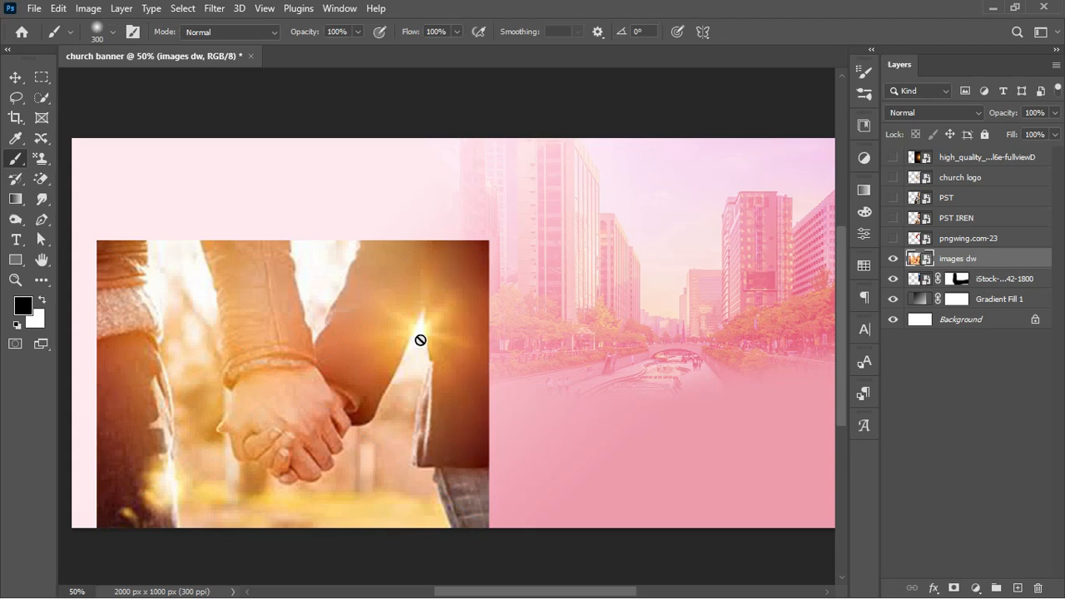
pyautogui.click(917, 113)
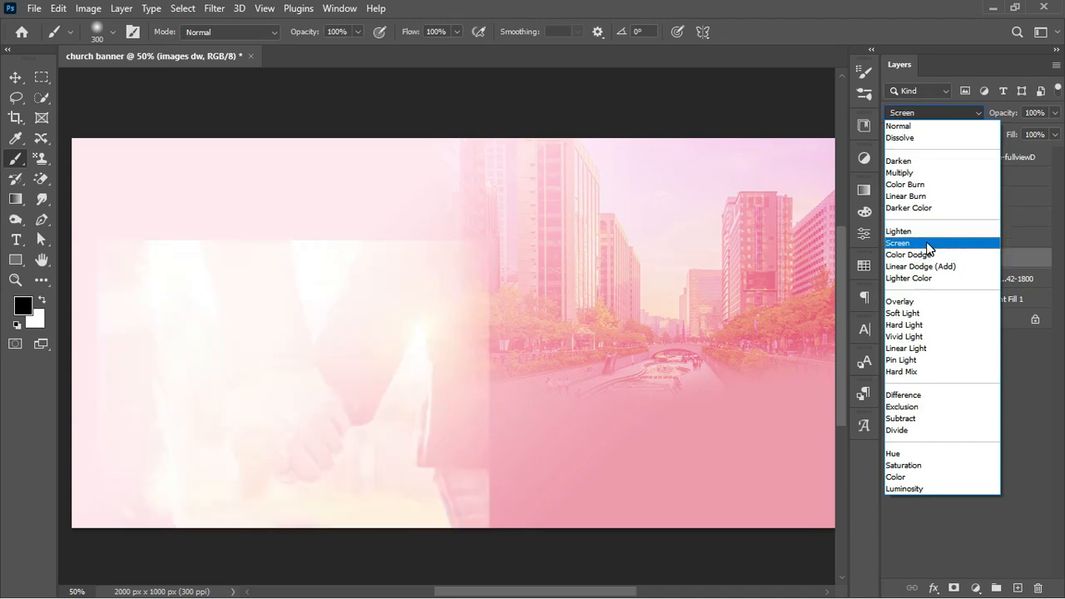
# Blend the couple photo in Screen mode, add a mask and soften its seams and edges
pyautogui.click(930, 243)
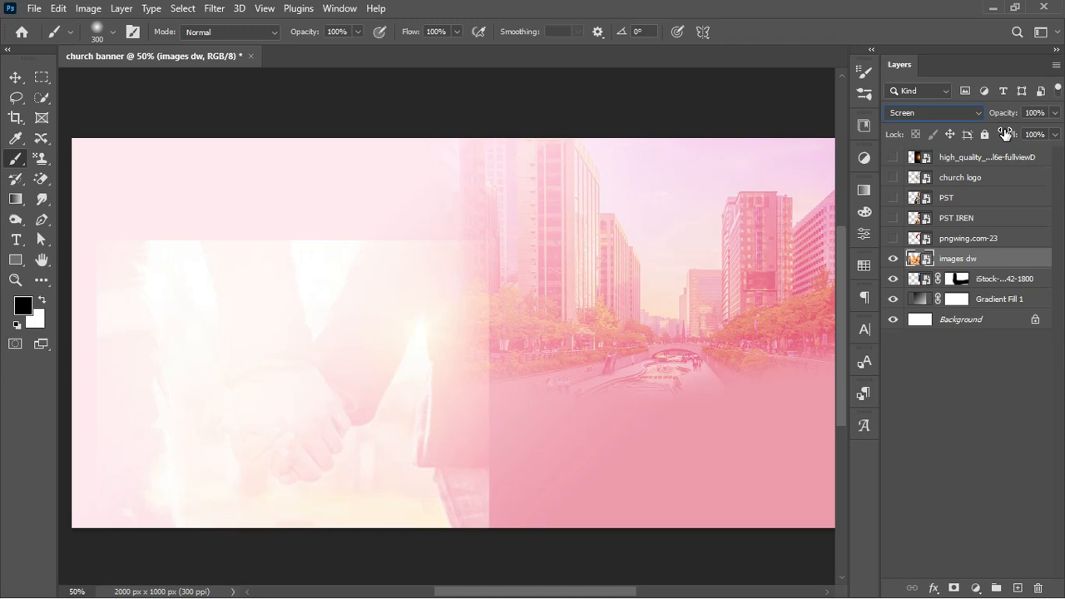
pyautogui.click(954, 589)
pyautogui.moveTo(481, 243); pyautogui.dragTo(477, 344)
pyautogui.moveTo(492, 478)
pyautogui.mouseDown()
pyautogui.moveTo(495, 348)
pyautogui.moveTo(497, 452)
pyautogui.mouseUp()
pyautogui.moveTo(454, 254)
pyautogui.mouseDown()
pyautogui.moveTo(108, 244)
pyautogui.moveTo(258, 238)
pyautogui.moveTo(141, 241)
pyautogui.mouseUp()
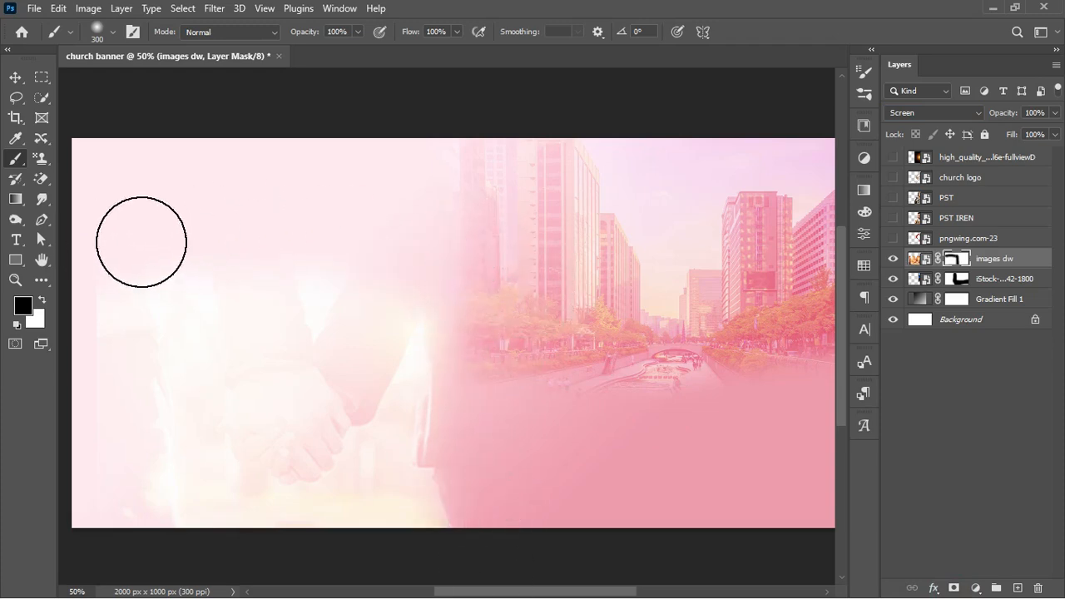
pyautogui.moveTo(73, 321)
pyautogui.mouseDown()
pyautogui.moveTo(111, 286)
pyautogui.moveTo(68, 488)
pyautogui.mouseUp()
pyautogui.moveTo(93, 372)
pyautogui.mouseDown()
pyautogui.moveTo(64, 509)
pyautogui.moveTo(84, 521)
pyautogui.mouseUp()
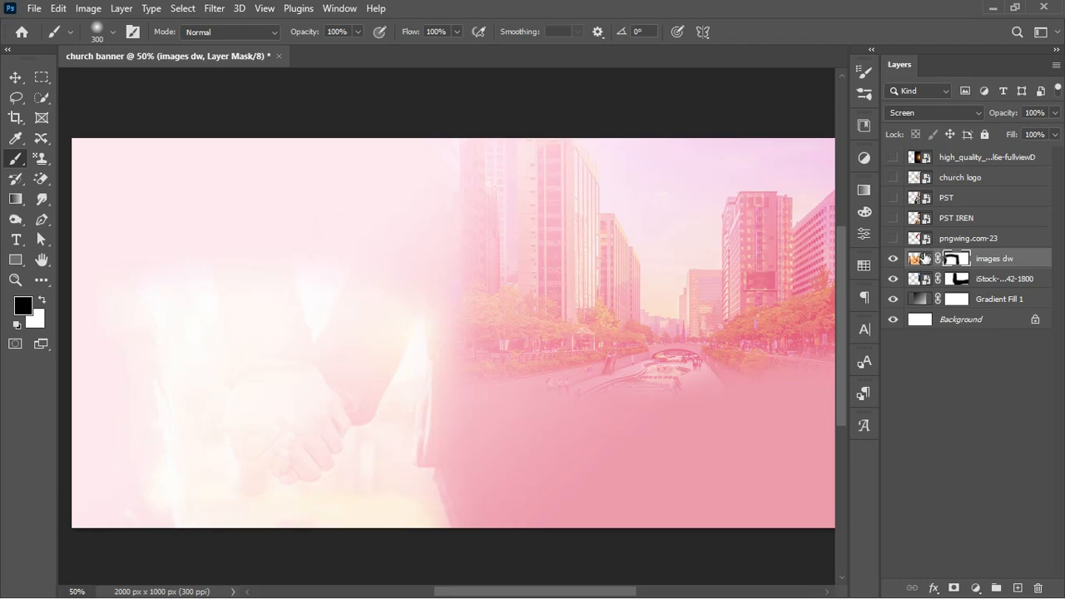
# Enlarge the hands photo to 112.71% and shift it up and left
pyautogui.click(918, 259)
pyautogui.hotkey('ctrl', 't')
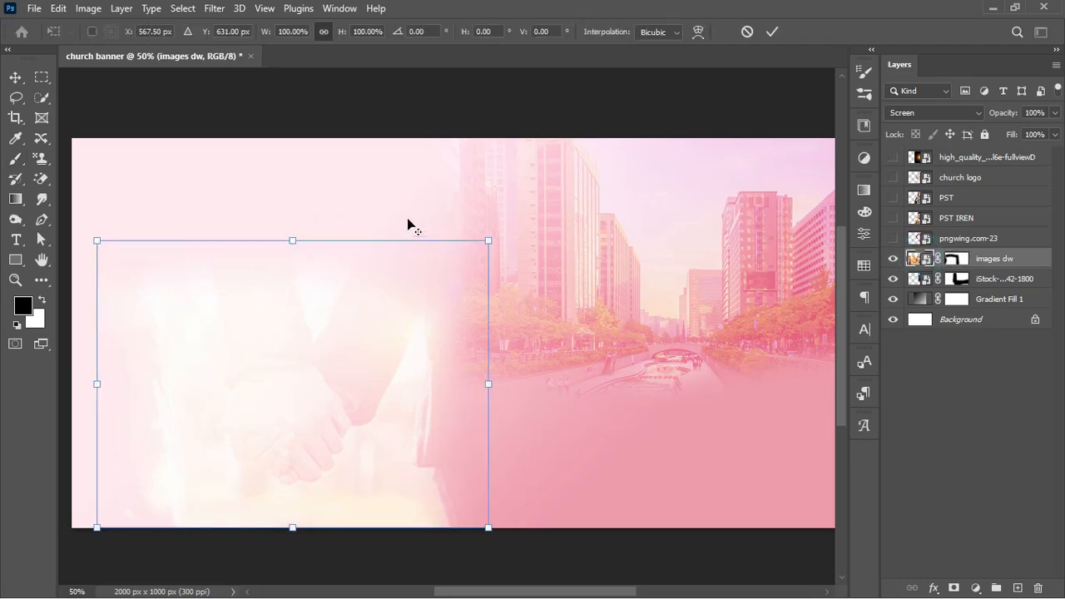
pyautogui.moveTo(487, 238); pyautogui.dragTo(513, 222)
pyautogui.moveTo(349, 313); pyautogui.dragTo(365, 304)
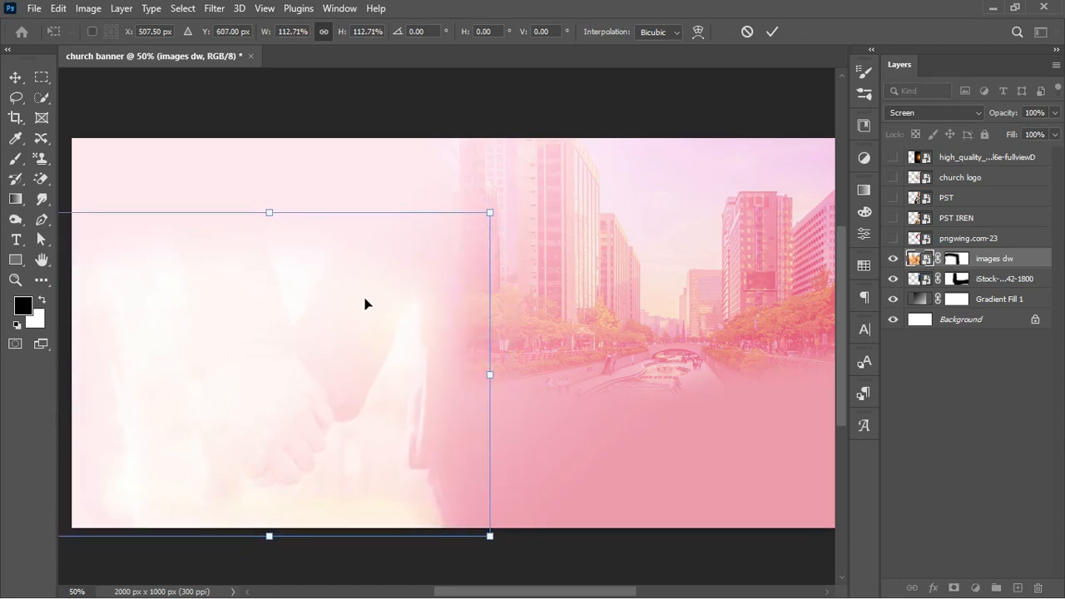
pyautogui.press('Return')
pyautogui.press('b')
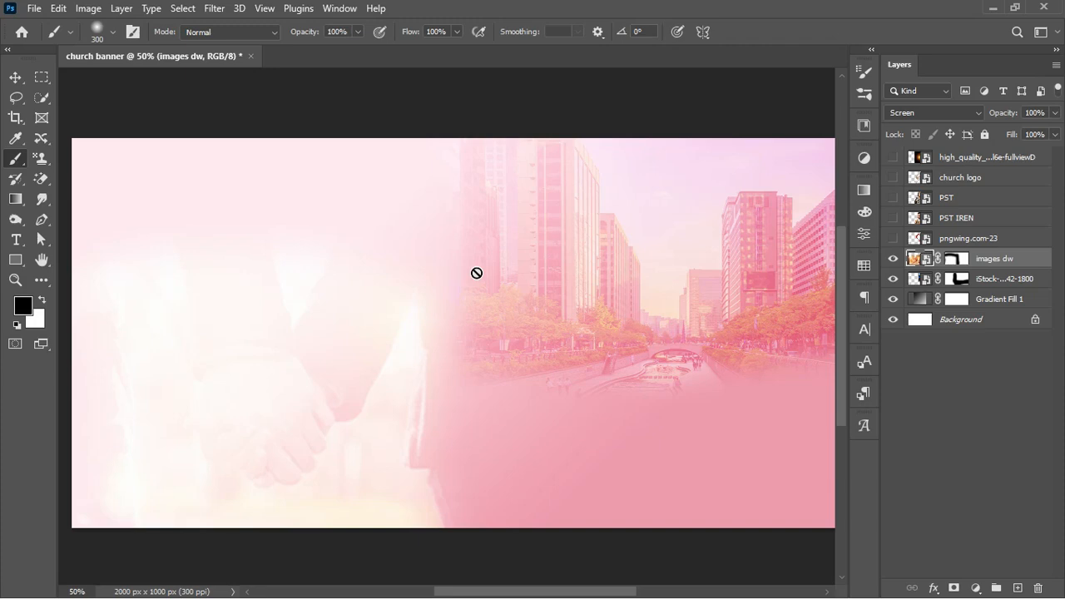
# Add a Levels layer above Gradient Fill 1 with input levels 19 / 1.84 / 255
pyautogui.click(987, 299)
pyautogui.click(893, 300)
pyautogui.click(893, 300)
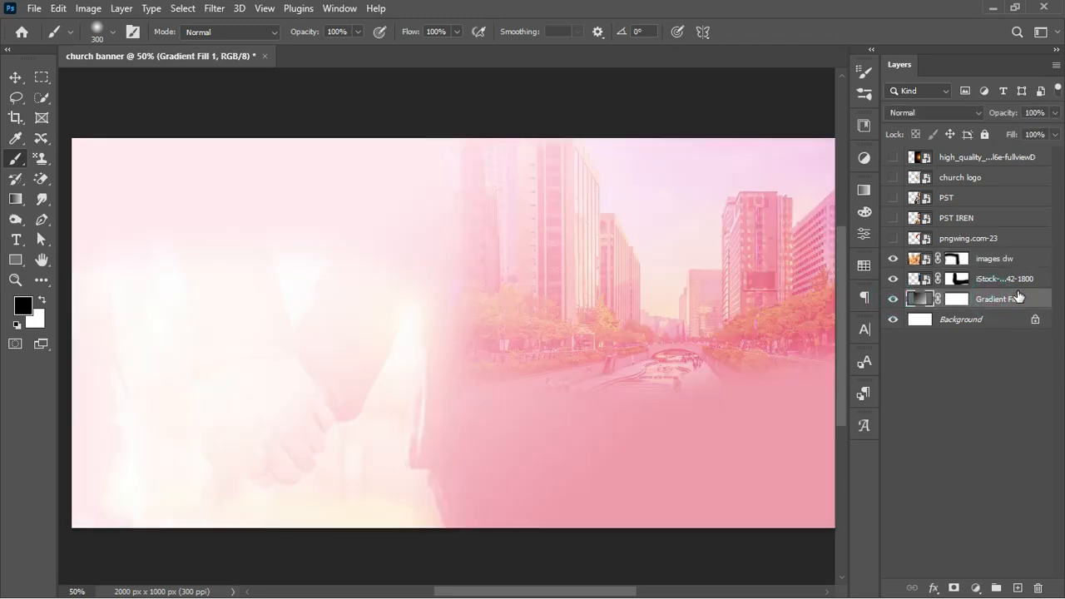
pyautogui.click(976, 589)
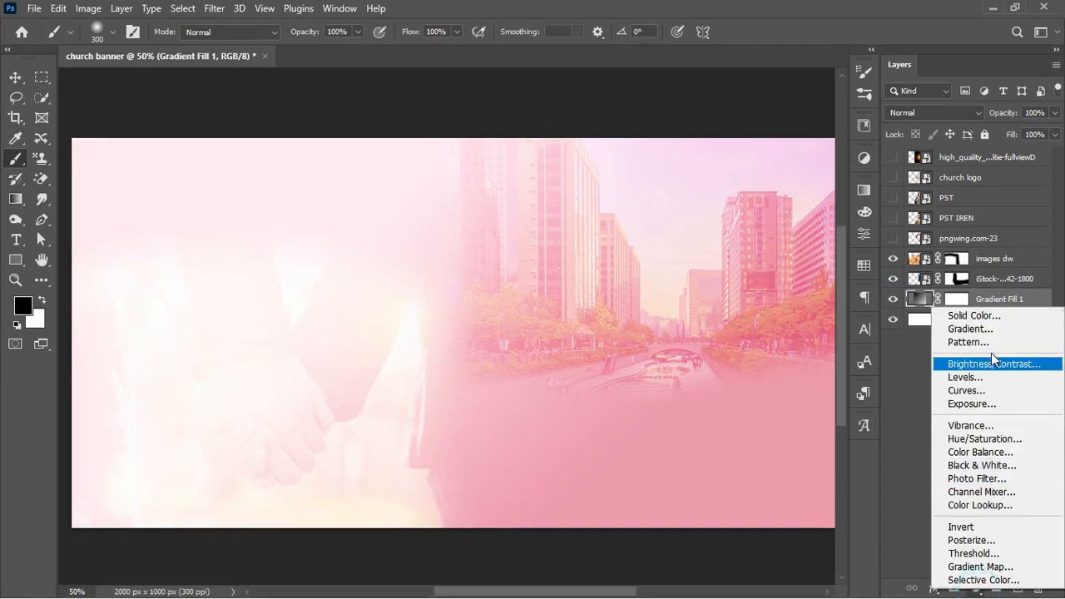
pyautogui.click(986, 377)
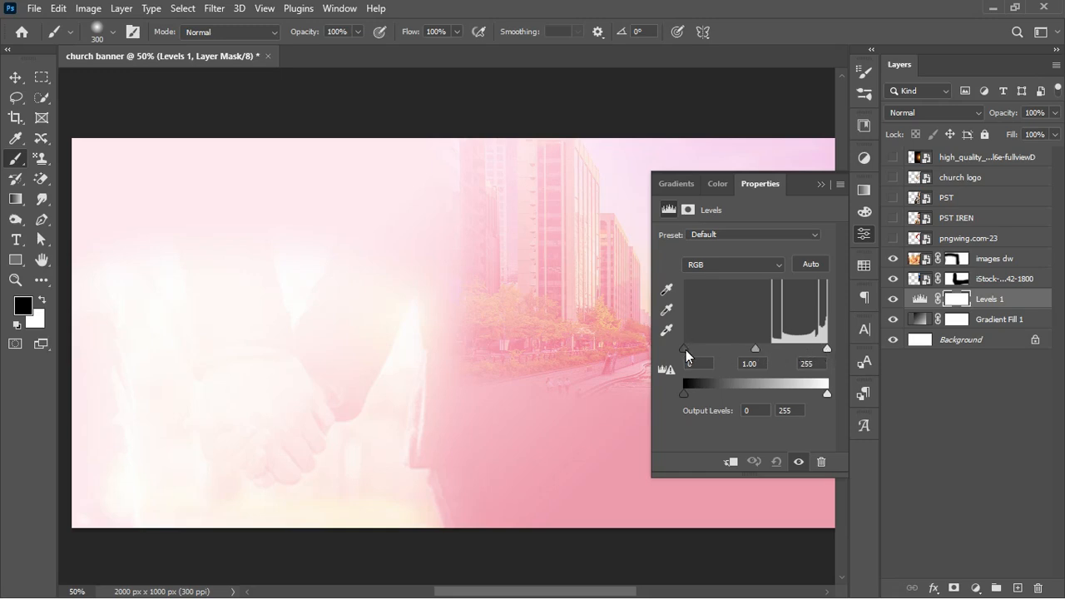
pyautogui.moveTo(687, 351); pyautogui.dragTo(695, 353)
pyautogui.moveTo(760, 352); pyautogui.dragTo(736, 355)
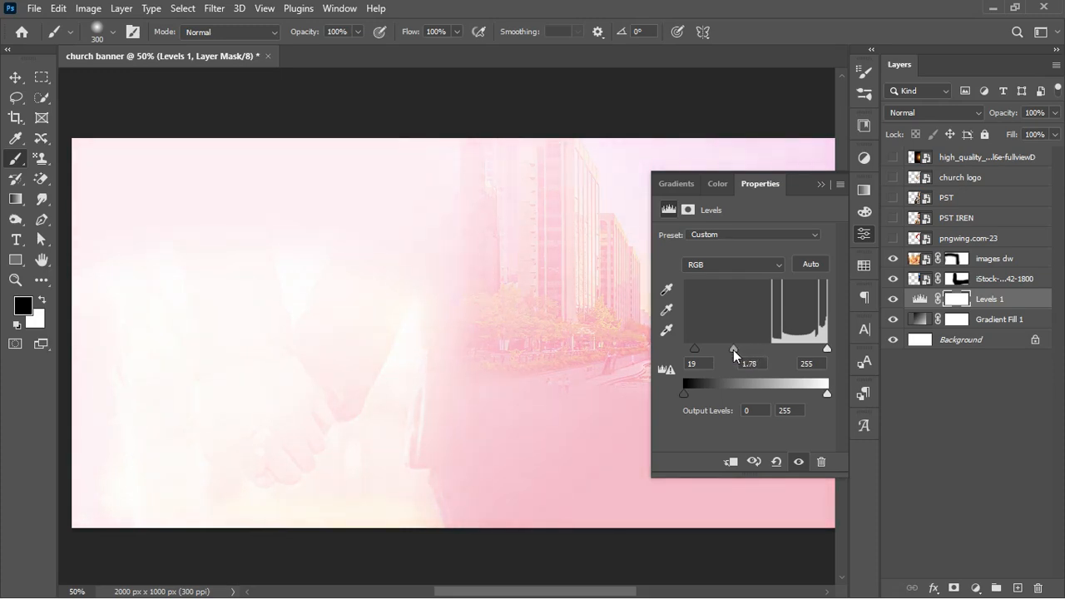
pyautogui.click(819, 187)
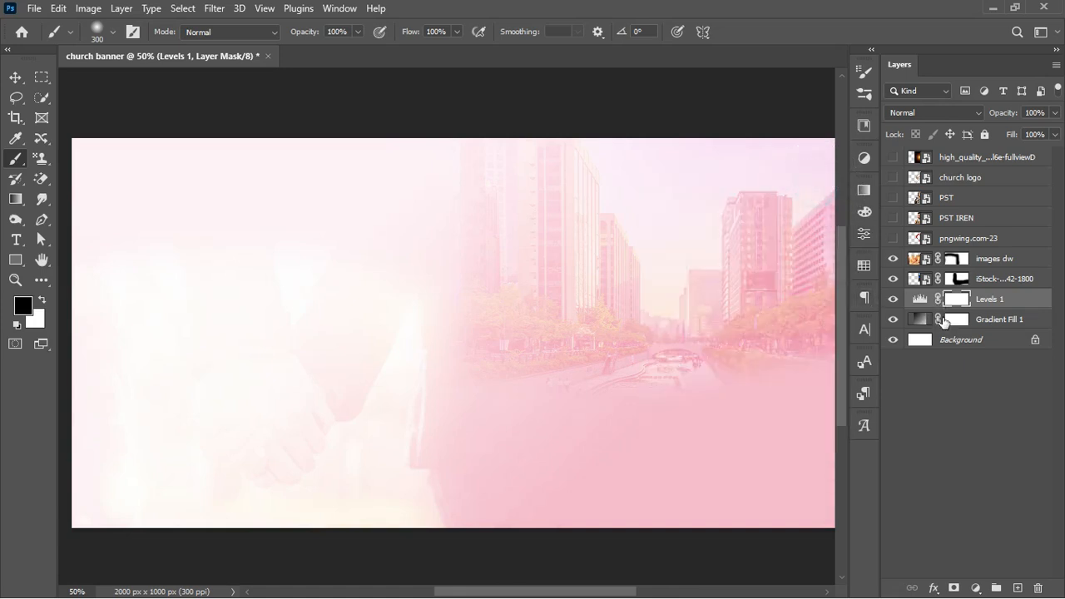
# Switch the images dw hands photo from Screen to Soft Light and lower its opacity to 87%
pyautogui.click(994, 258)
pyautogui.click(893, 259)
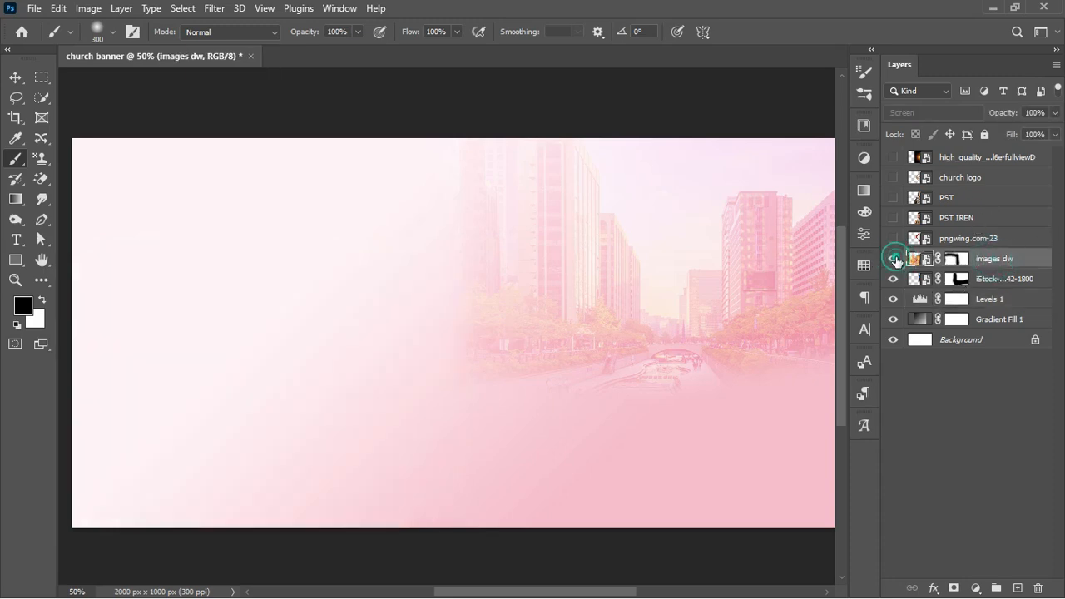
pyautogui.click(895, 259)
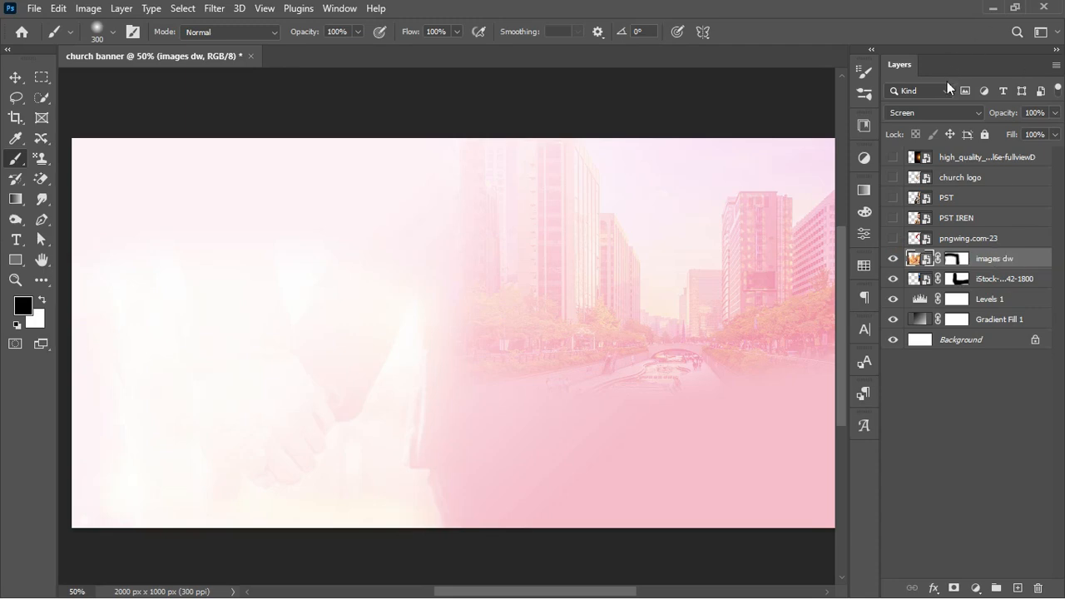
pyautogui.click(955, 113)
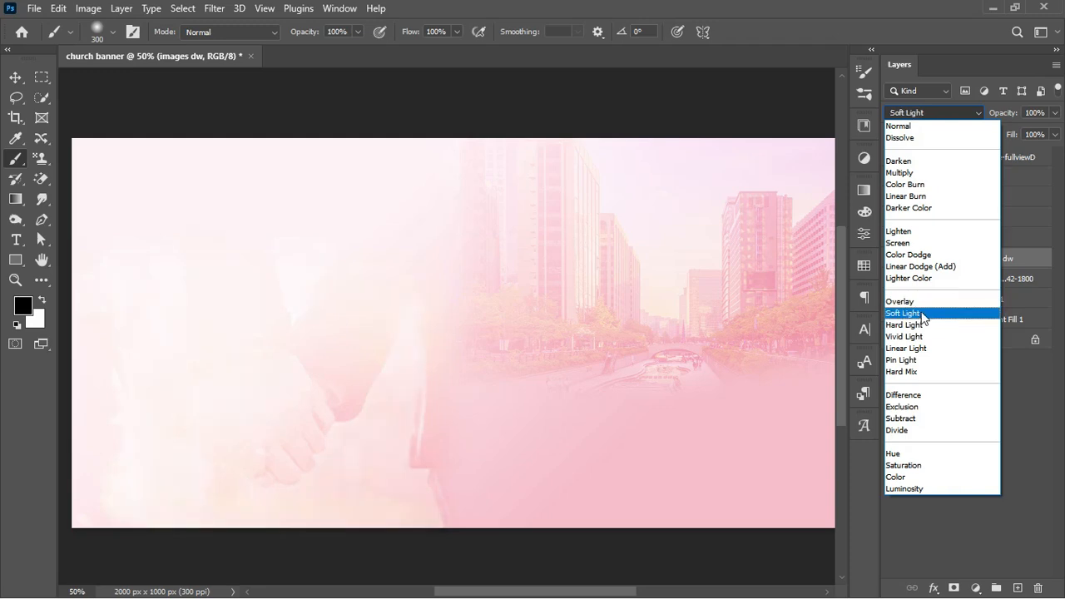
pyautogui.click(923, 316)
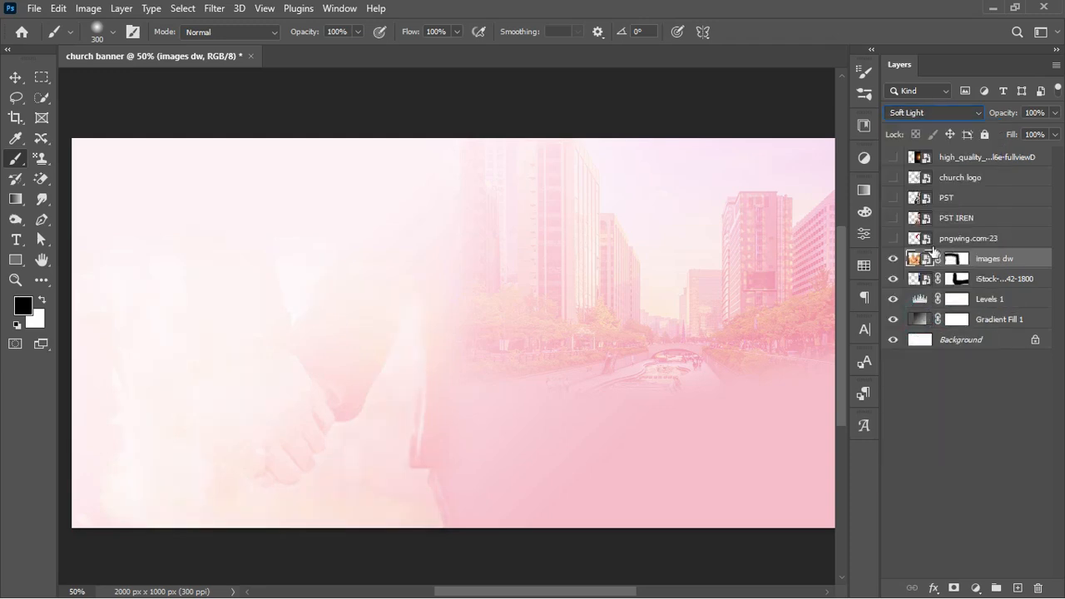
pyautogui.click(893, 259)
pyautogui.click(893, 259)
pyautogui.moveTo(1011, 114); pyautogui.dragTo(998, 120)
# Make the pngwing.com-23 red brush heart visible and keep a hidden duplicate of it
pyautogui.click(976, 238)
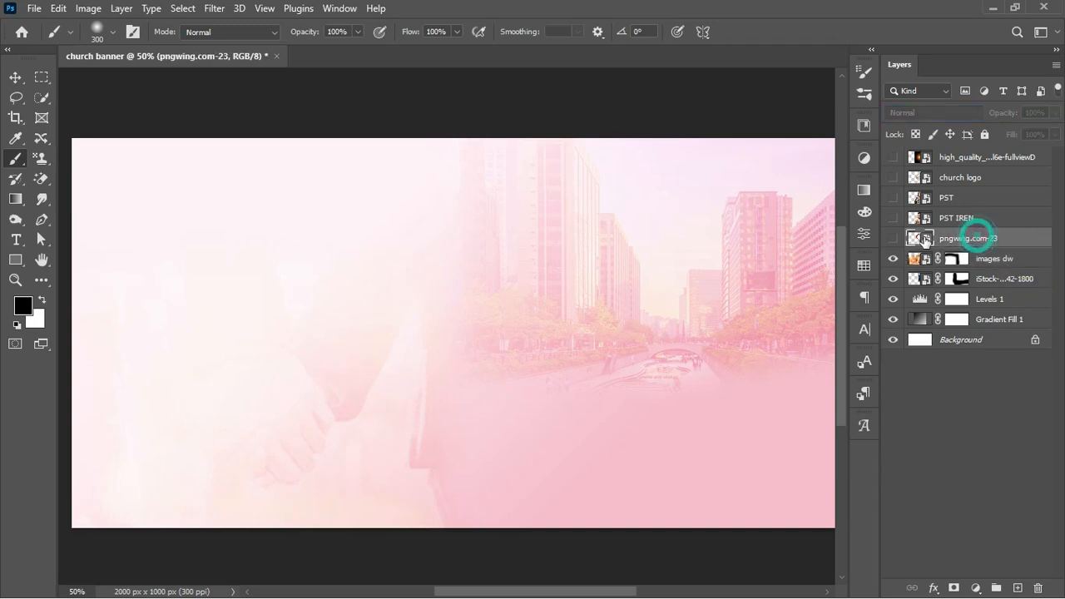
pyautogui.click(893, 238)
pyautogui.click(991, 239)
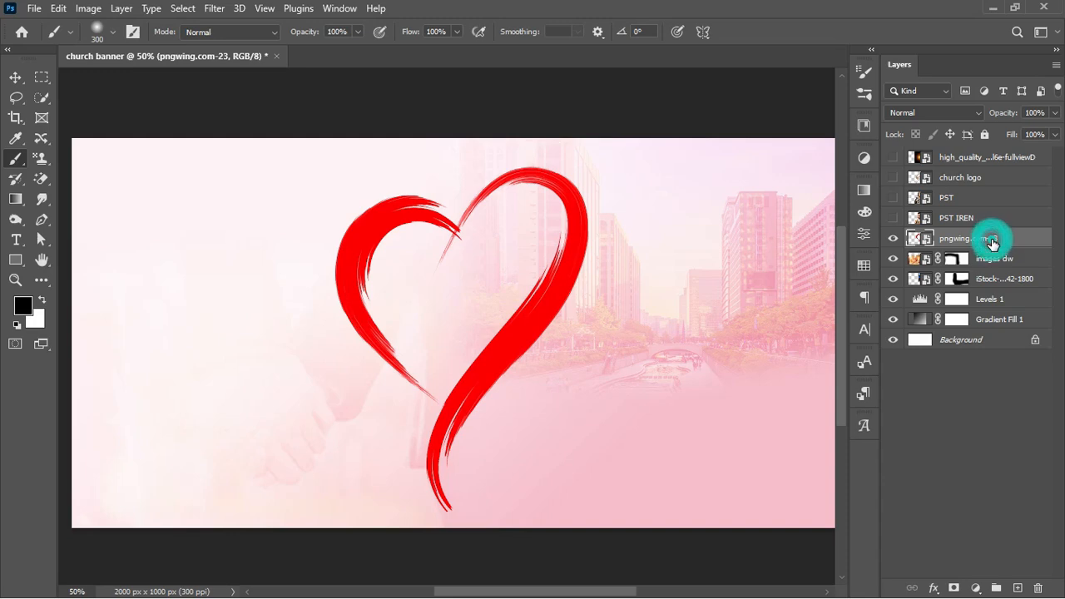
pyautogui.hotkey('ctrl', 'j')
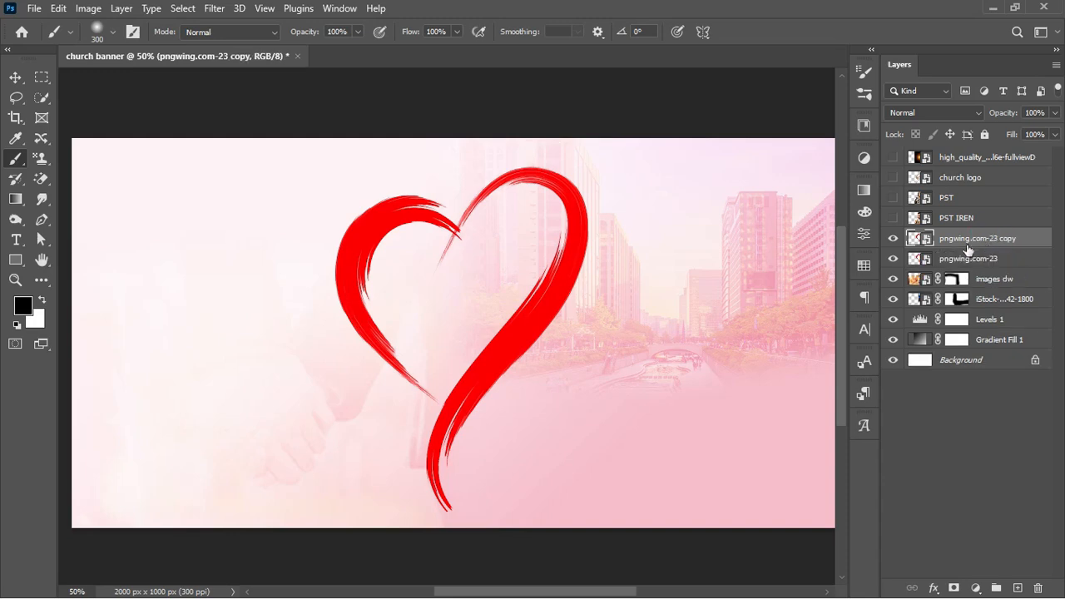
pyautogui.click(967, 262)
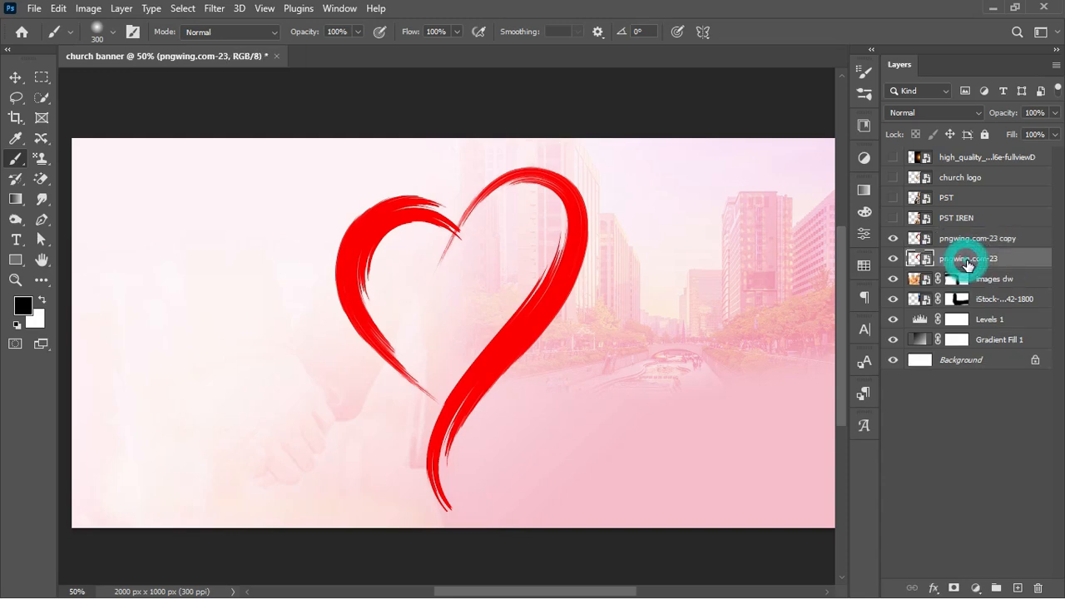
pyautogui.click(893, 238)
# Enlarge the heart to about 302% and move it lower and left across the banner
pyautogui.hotkey('ctrl', 't')
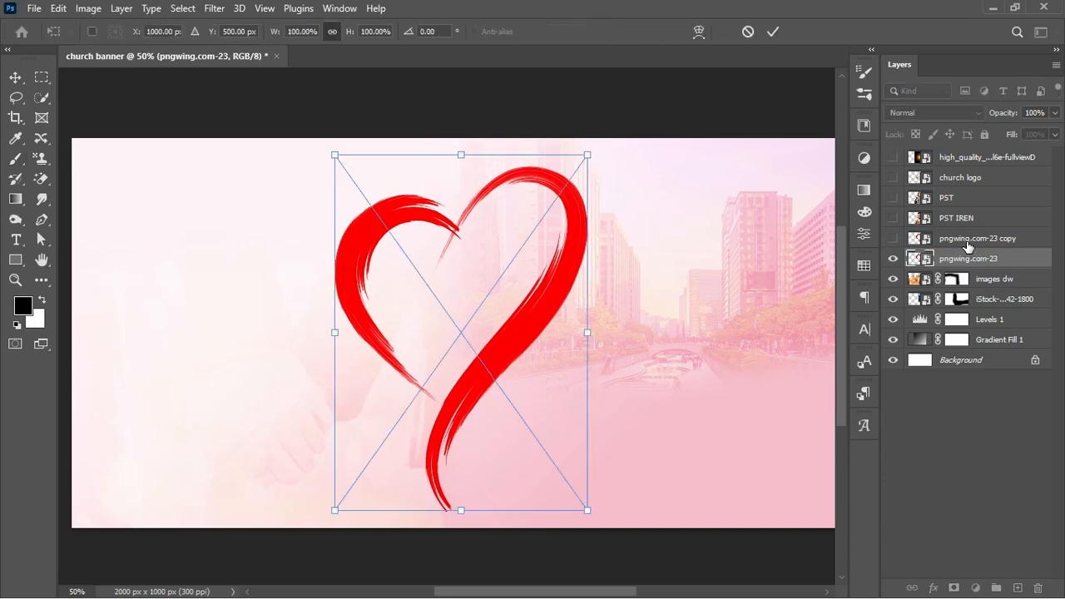
pyautogui.moveTo(588, 334); pyautogui.dragTo(758, 360)
pyautogui.moveTo(649, 352); pyautogui.dragTo(483, 435)
pyautogui.moveTo(645, 435); pyautogui.dragTo(746, 435)
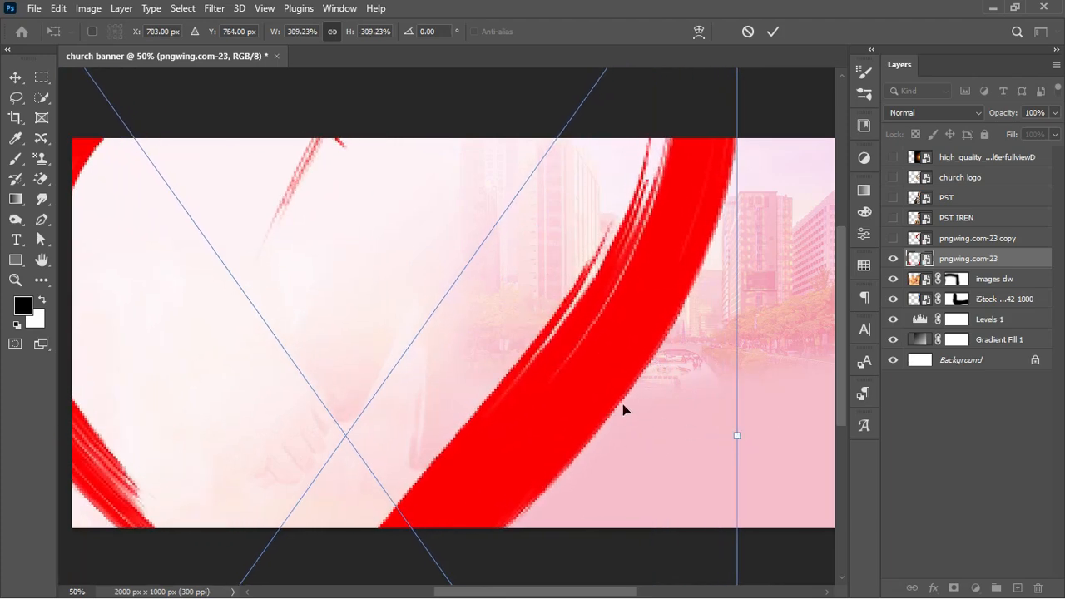
pyautogui.moveTo(601, 401); pyautogui.dragTo(595, 428)
pyautogui.press('Return')
pyautogui.press('b')
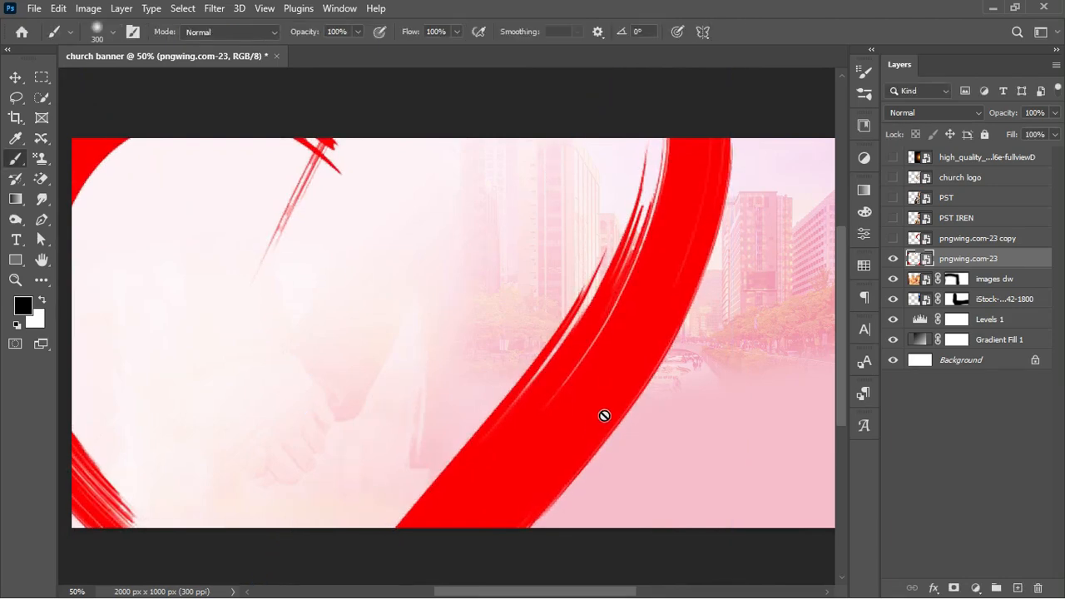
# Readjust the heart to about 291% and nudge it into its final position
pyautogui.hotkey('ctrl', 't')
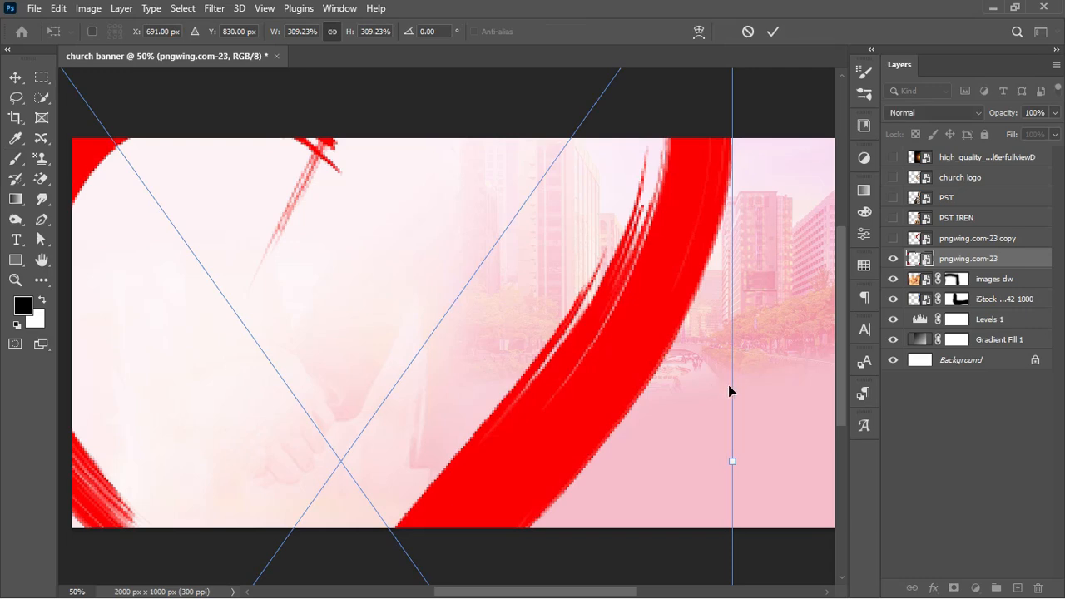
pyautogui.moveTo(574, 411)
pyautogui.mouseDown()
pyautogui.moveTo(559, 404)
pyautogui.moveTo(564, 382)
pyautogui.moveTo(560, 400)
pyautogui.mouseUp()
pyautogui.moveTo(719, 453); pyautogui.dragTo(672, 456)
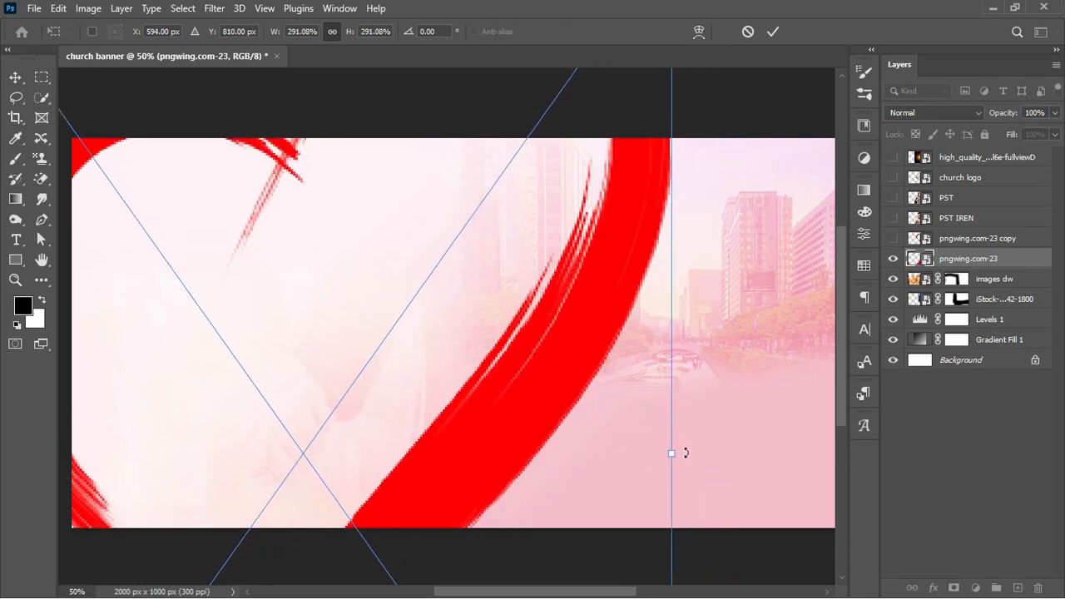
pyautogui.moveTo(563, 405); pyautogui.dragTo(573, 406)
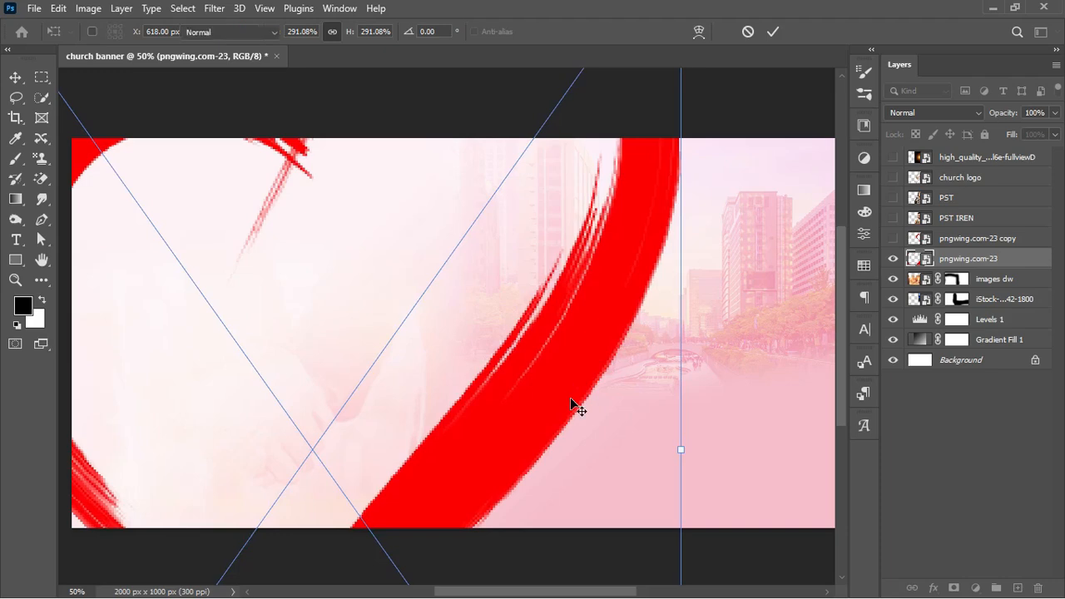
pyautogui.press('Return')
pyautogui.press('b')
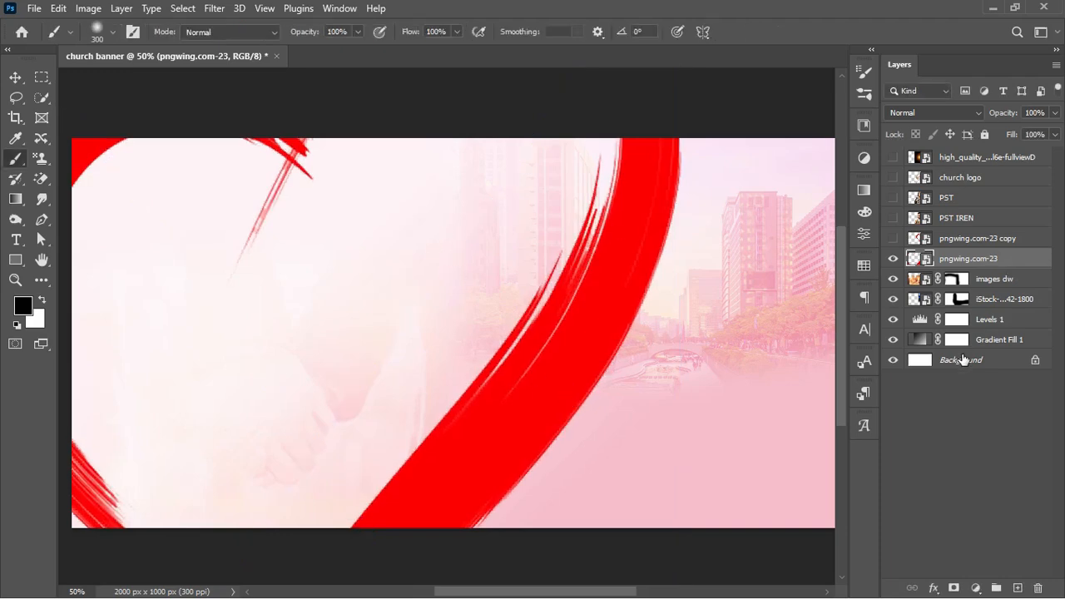
# Hide the heart's stray upper-left stroke with an inverted rectangular mask and move church logo above pngwing.com-23
pyautogui.click(39, 76)
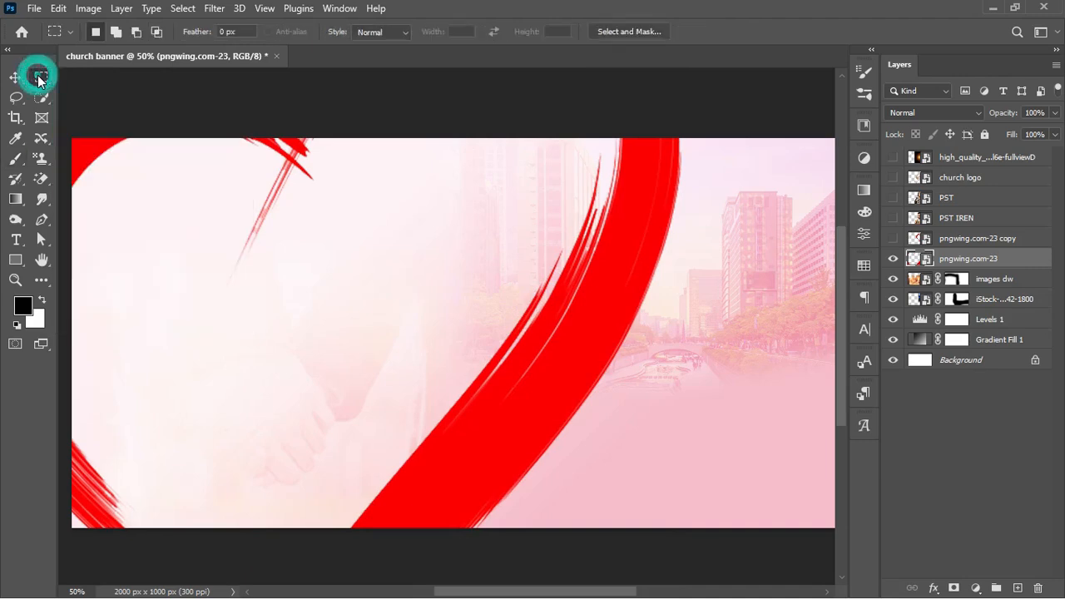
pyautogui.moveTo(237, 157); pyautogui.dragTo(259, 219)
pyautogui.moveTo(229, 182); pyautogui.dragTo(301, 304)
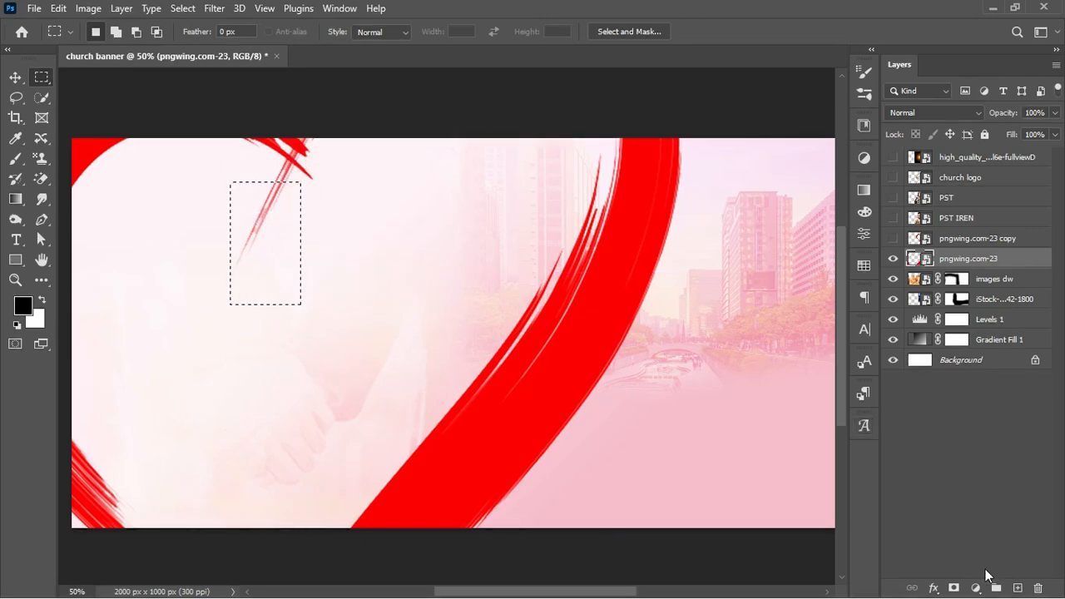
pyautogui.click(953, 588)
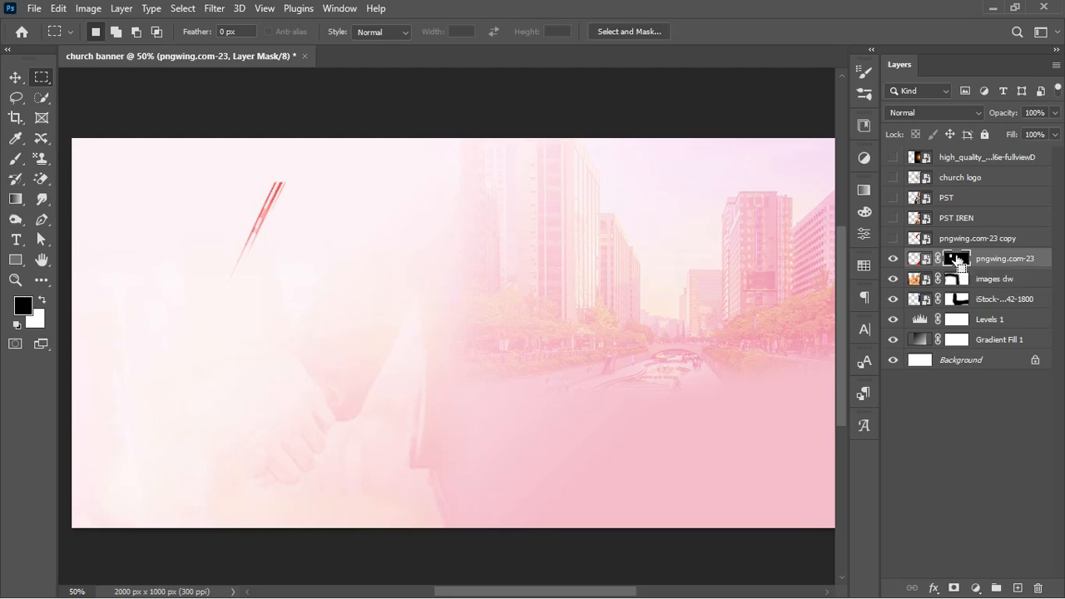
pyautogui.keyDown('shift'); pyautogui.click(956, 261); pyautogui.keyUp('shift')
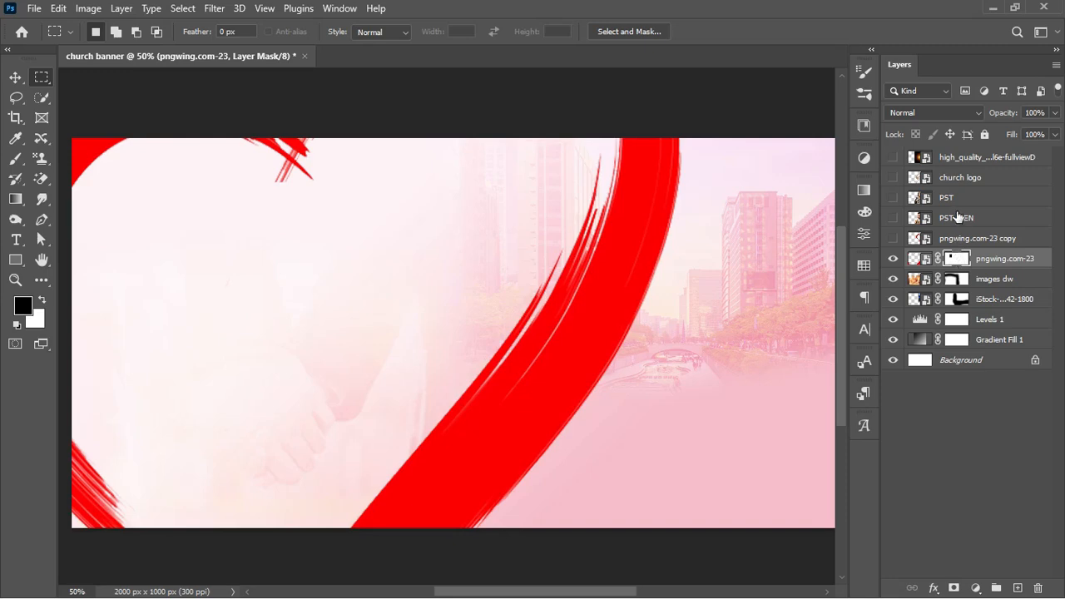
pyautogui.moveTo(963, 183); pyautogui.dragTo(963, 255)
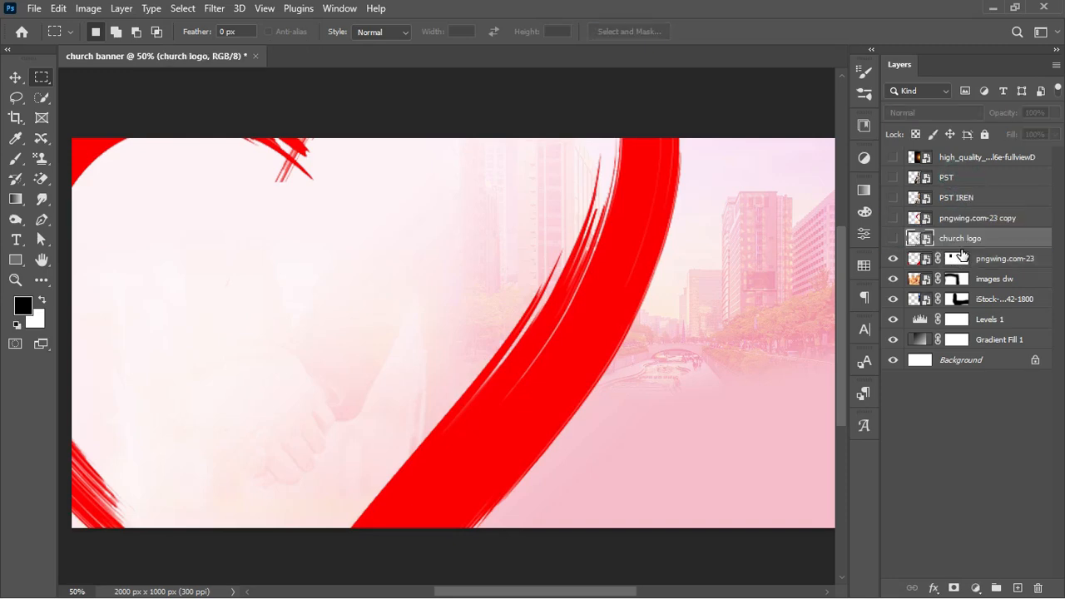
# Show the church logo and pick the dark red swatch in the Swatches panel
pyautogui.click(893, 238)
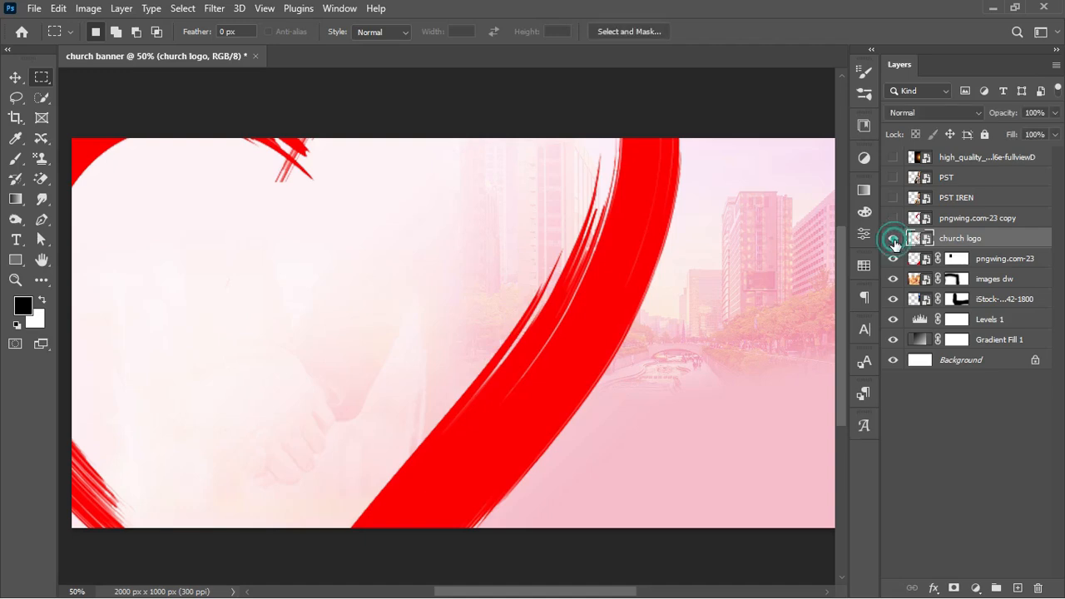
pyautogui.click(1023, 244)
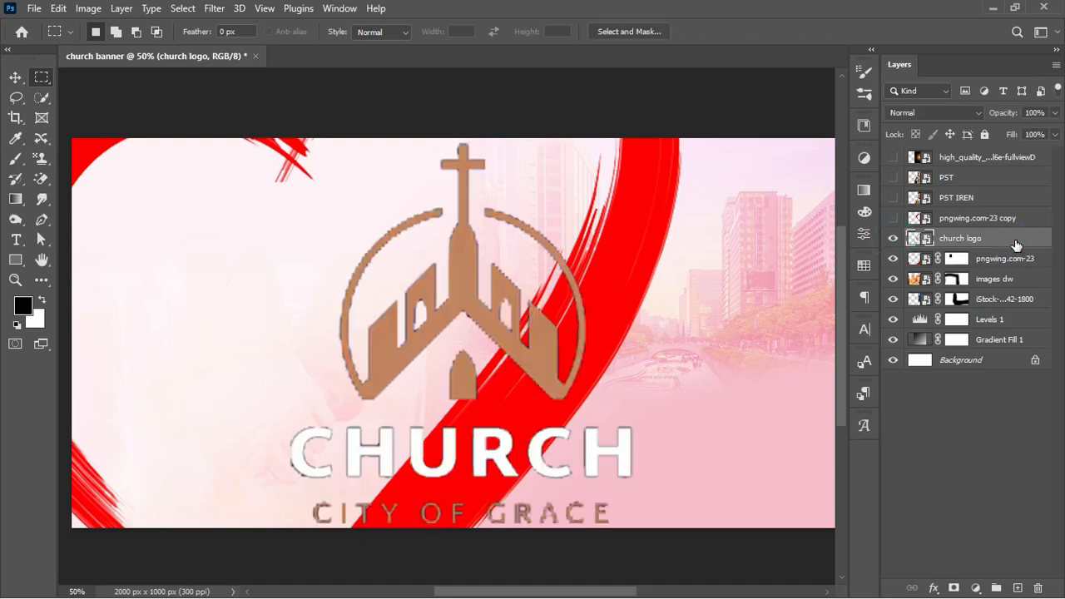
pyautogui.click(860, 267)
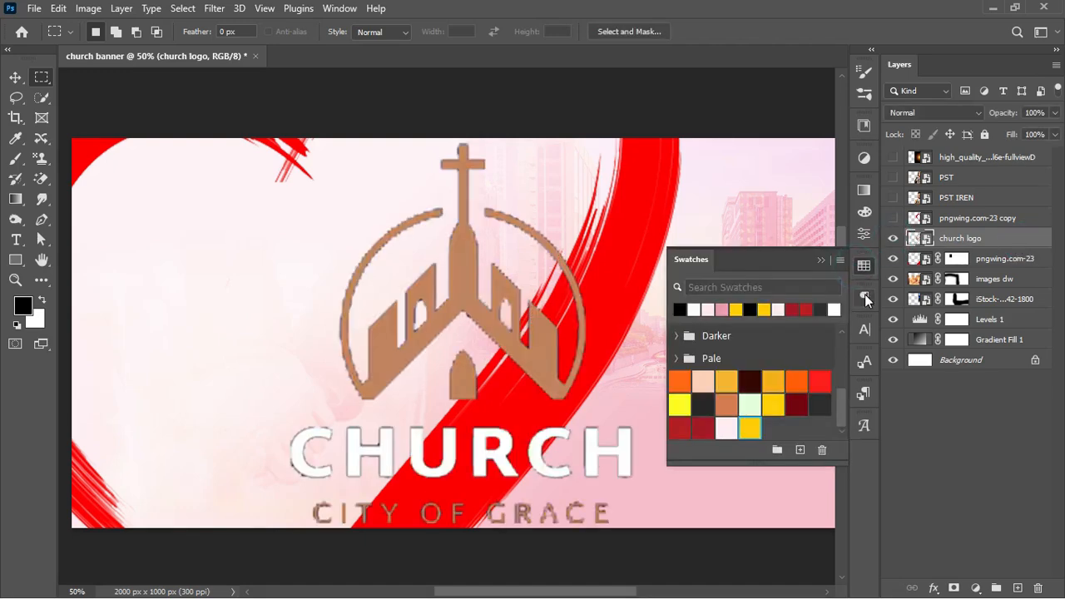
pyautogui.keyDown('ctrl'); pyautogui.click(796, 406); pyautogui.keyUp('ctrl')
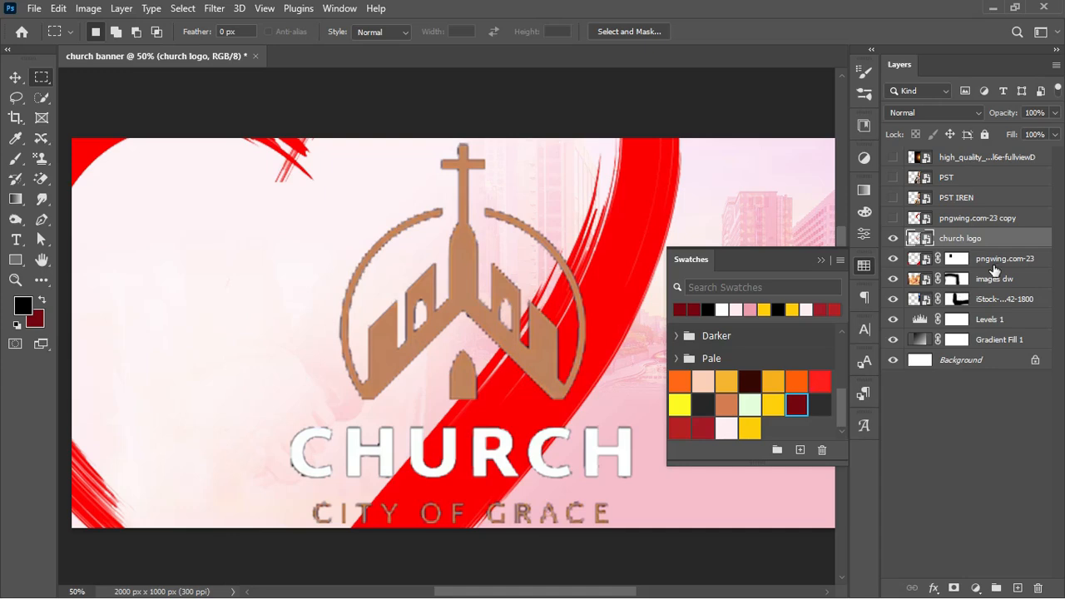
# Add a Color Overlay effect to the church logo in dark red 74050f
pyautogui.click(1005, 241)
pyautogui.doubleClick(1006, 241)
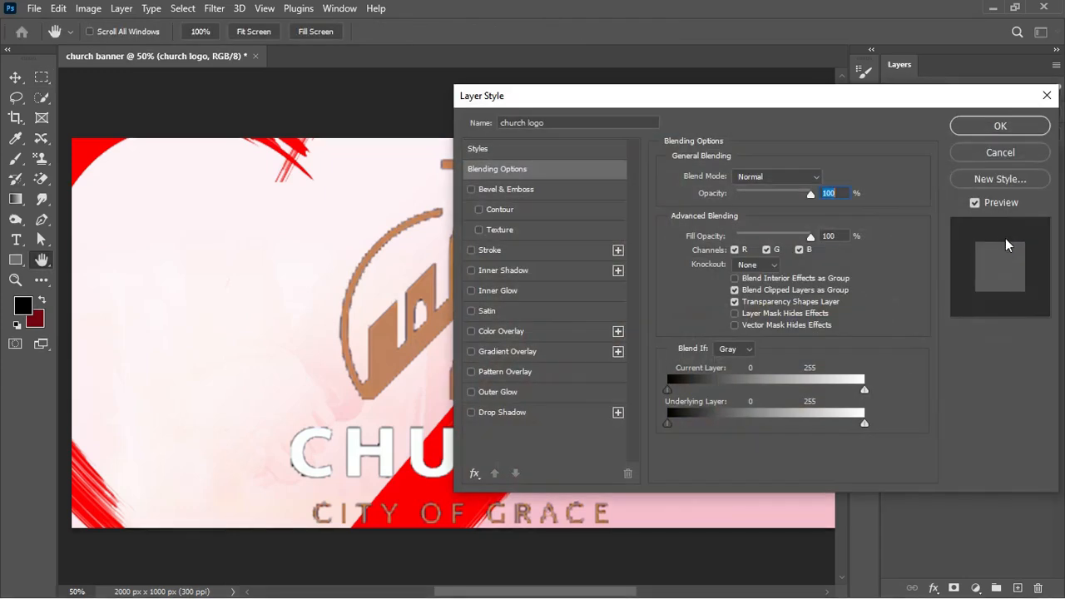
pyautogui.click(500, 332)
pyautogui.moveTo(718, 100); pyautogui.dragTo(240, 102)
pyautogui.click(346, 181)
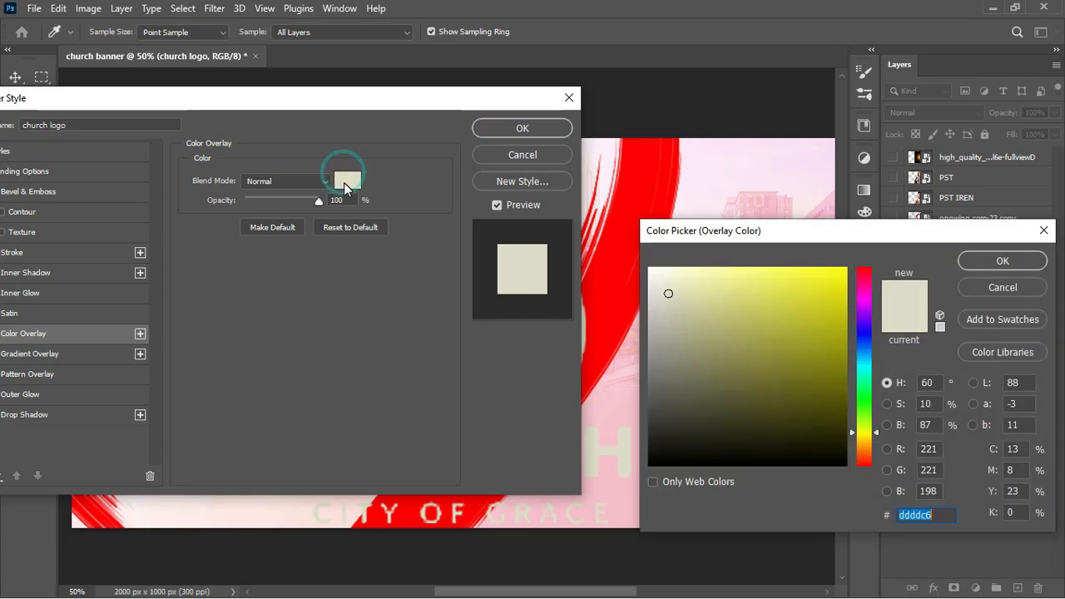
pyautogui.moveTo(868, 235); pyautogui.dragTo(398, 281)
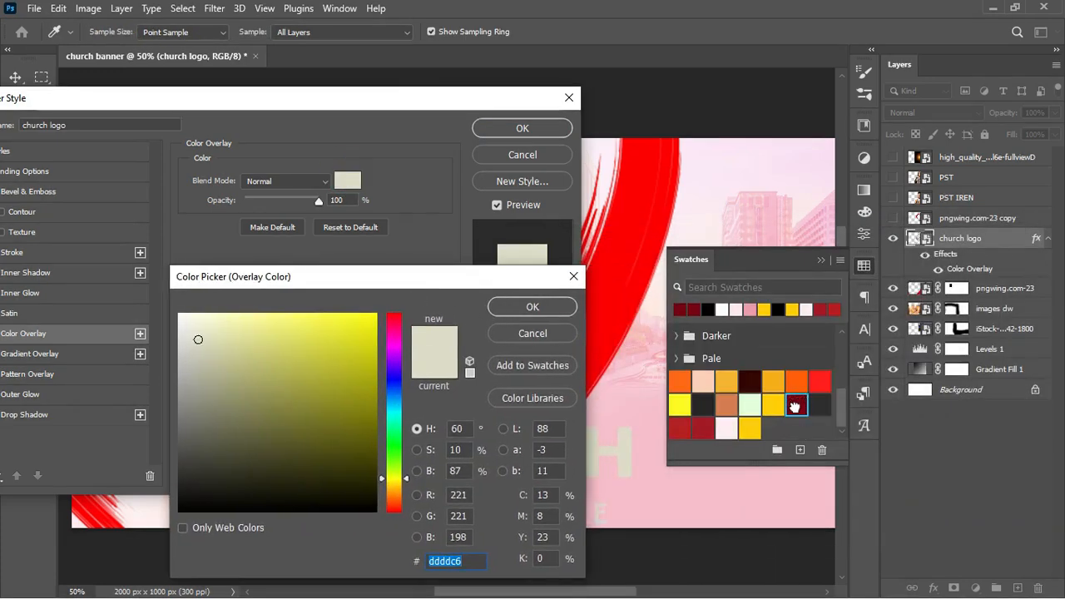
pyautogui.click(795, 406)
pyautogui.click(533, 308)
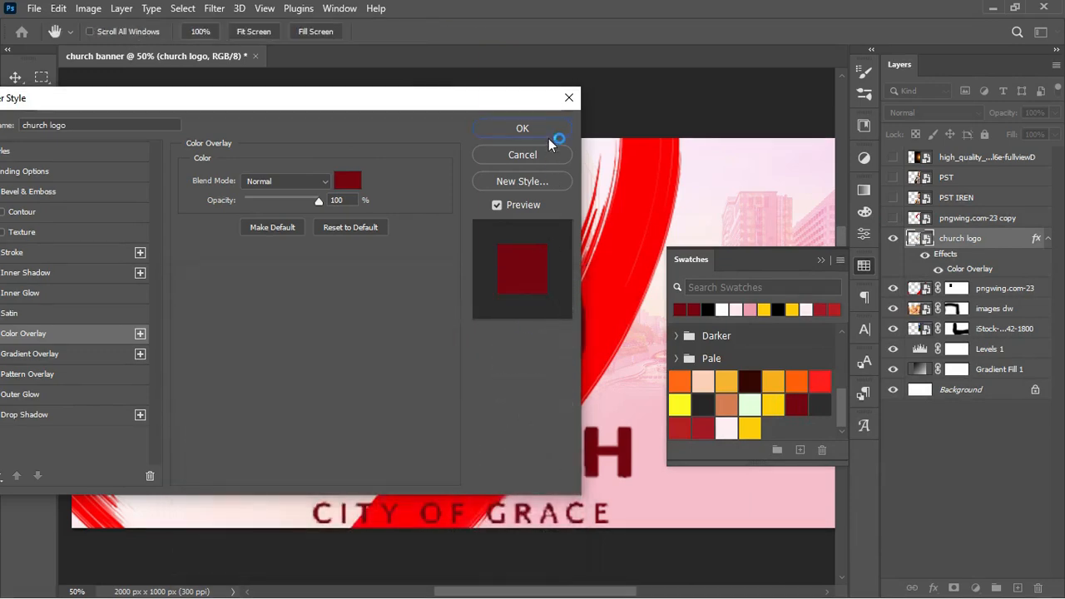
pyautogui.click(548, 129)
# Scale the church logo down to about 26% and place it at the upper left
pyautogui.hotkey('ctrl', 't')
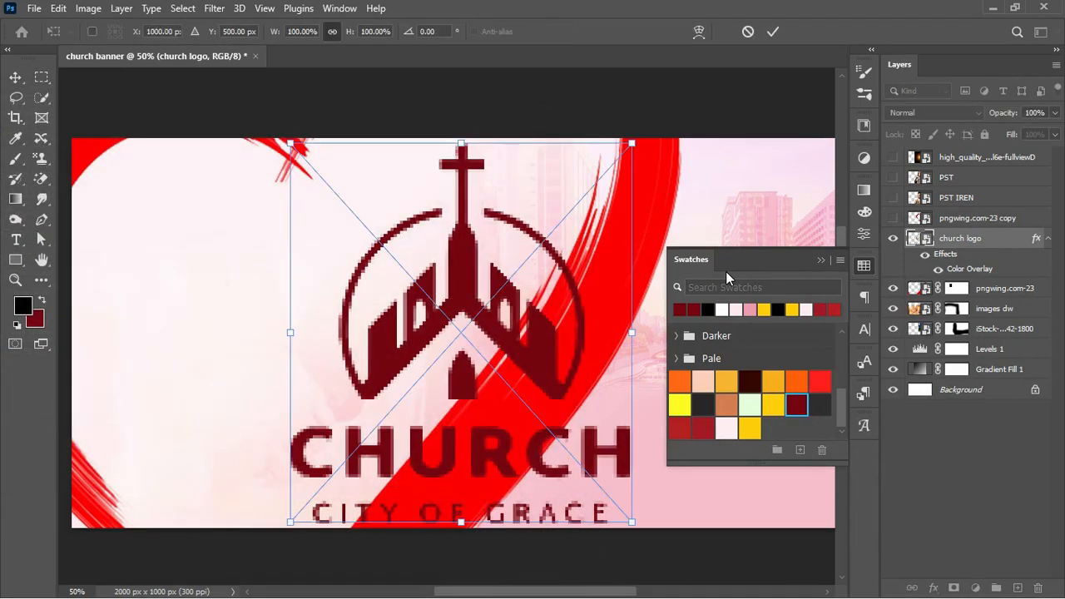
pyautogui.moveTo(628, 333); pyautogui.dragTo(334, 223)
pyautogui.press('Return')
pyautogui.press('m')
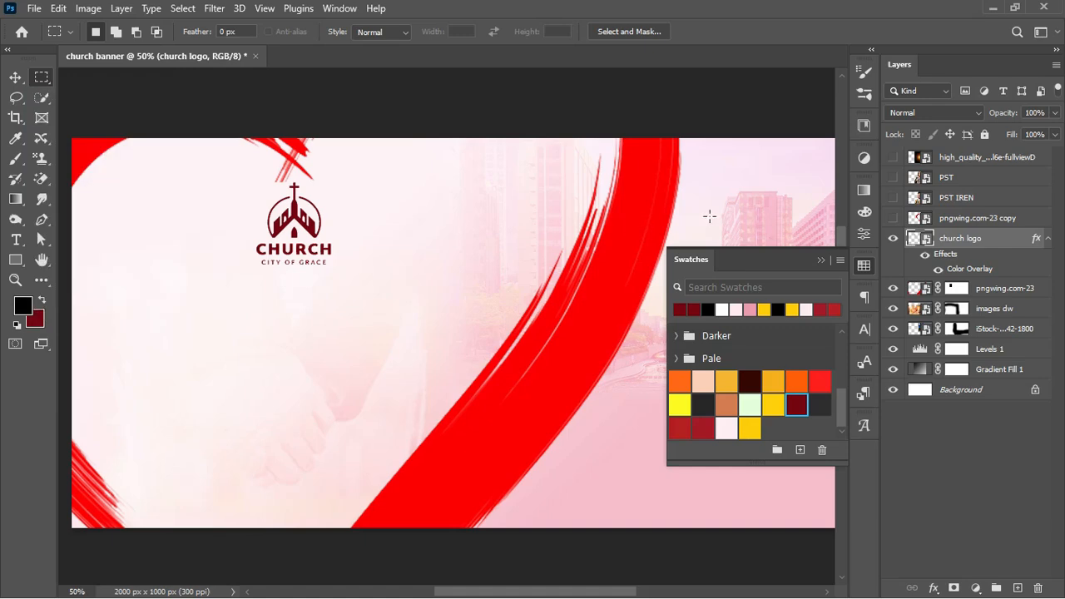
# Close the Swatches panel and switch to full screen mode with menus
pyautogui.click(820, 261)
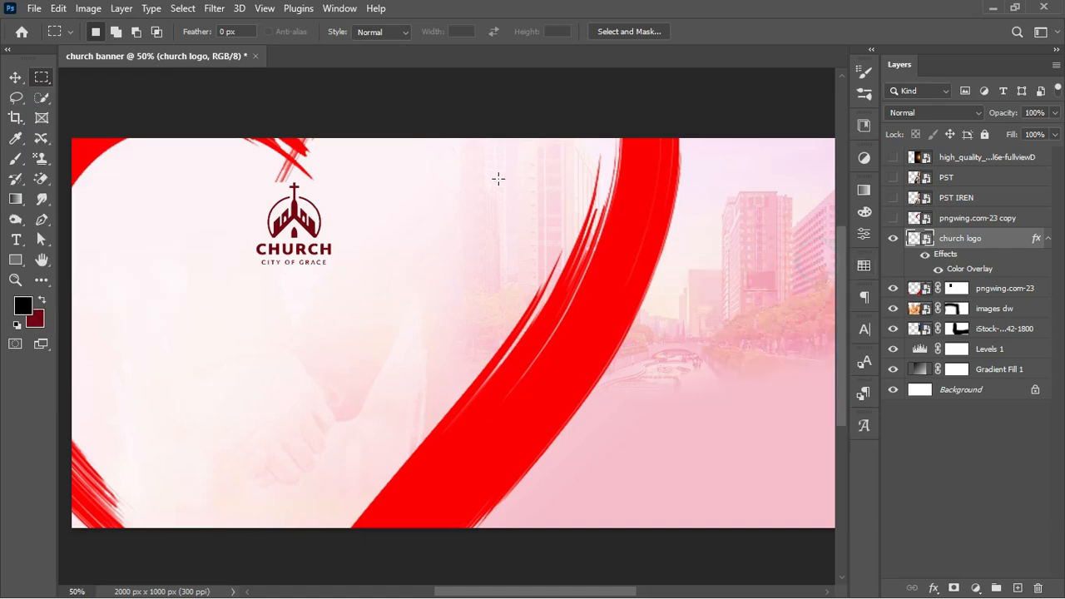
pyautogui.click(15, 77)
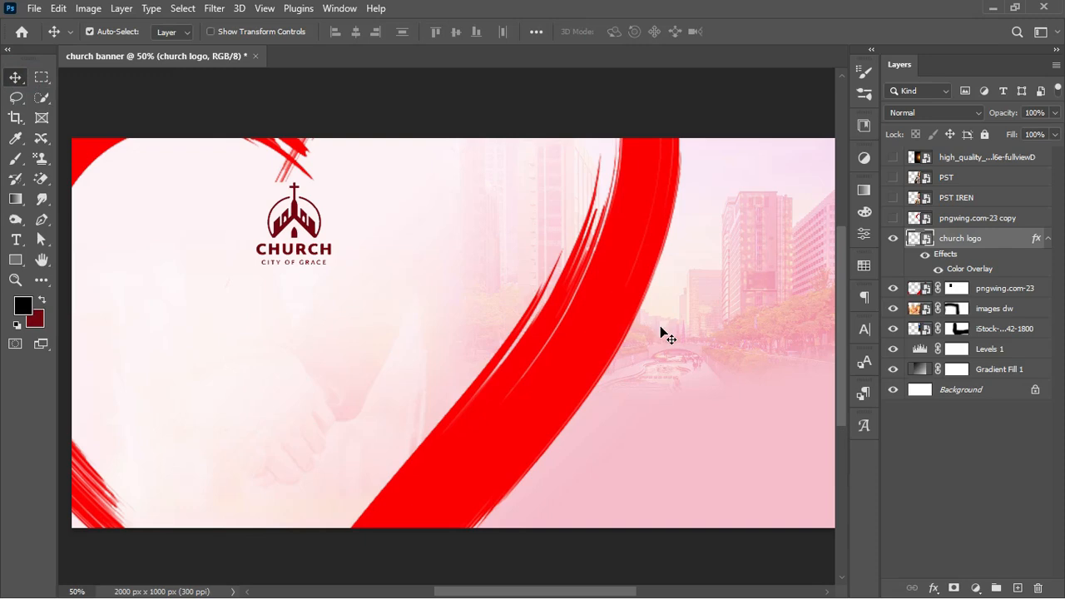
pyautogui.hotkey('ctrl', '-')
pyautogui.hotkey('ctrl', '+')
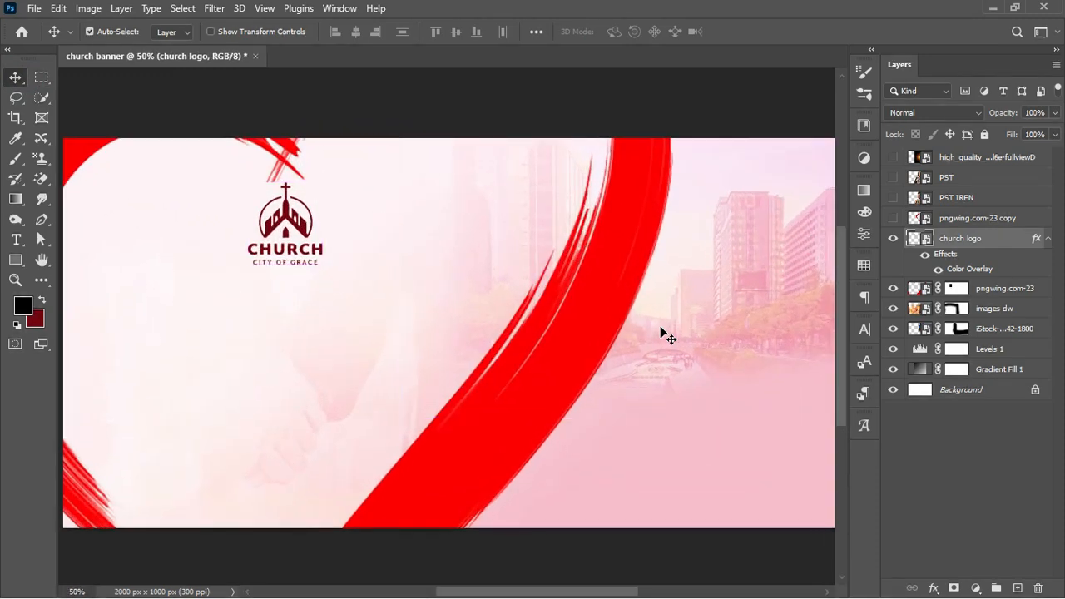
pyautogui.press('f')
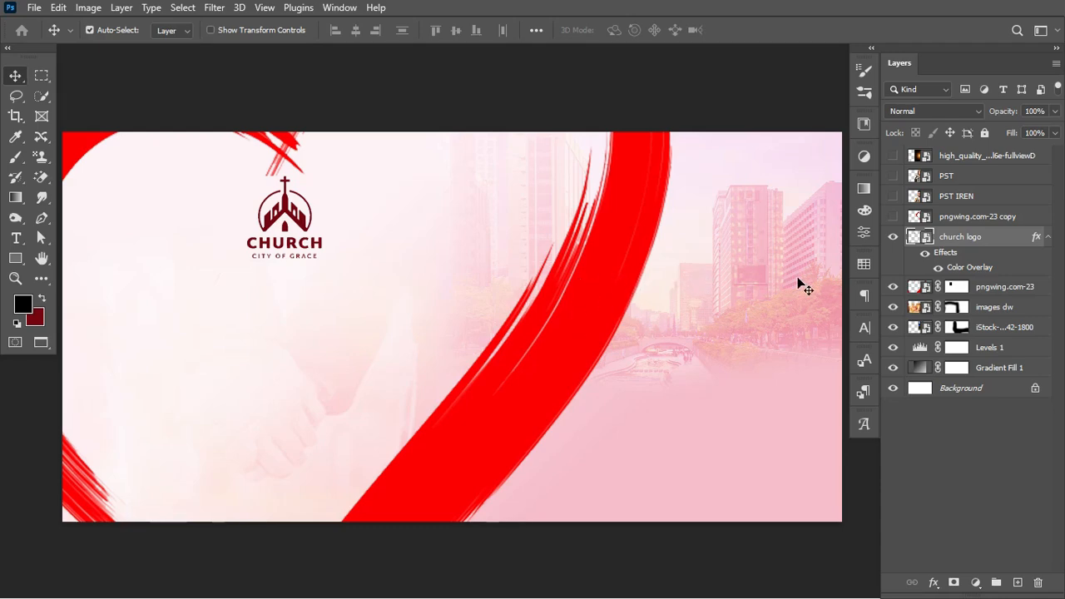
# Move the PST and PST IREN layers above church logo and make both visible
pyautogui.click(1050, 239)
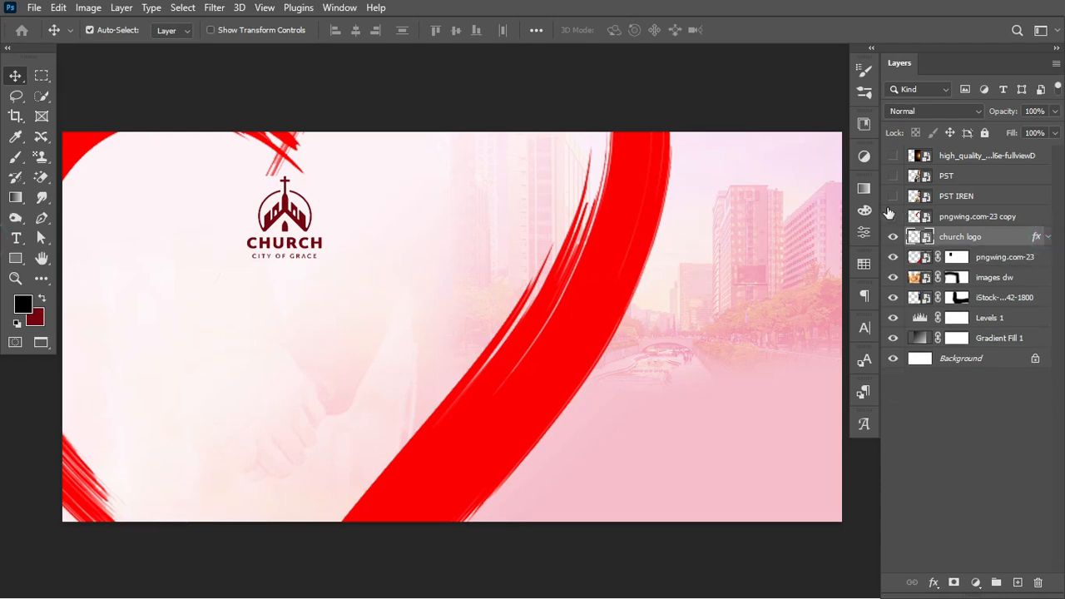
pyautogui.click(970, 196)
pyautogui.keyDown('shift'); pyautogui.click(974, 180); pyautogui.keyUp('shift')
pyautogui.moveTo(982, 186); pyautogui.dragTo(977, 230)
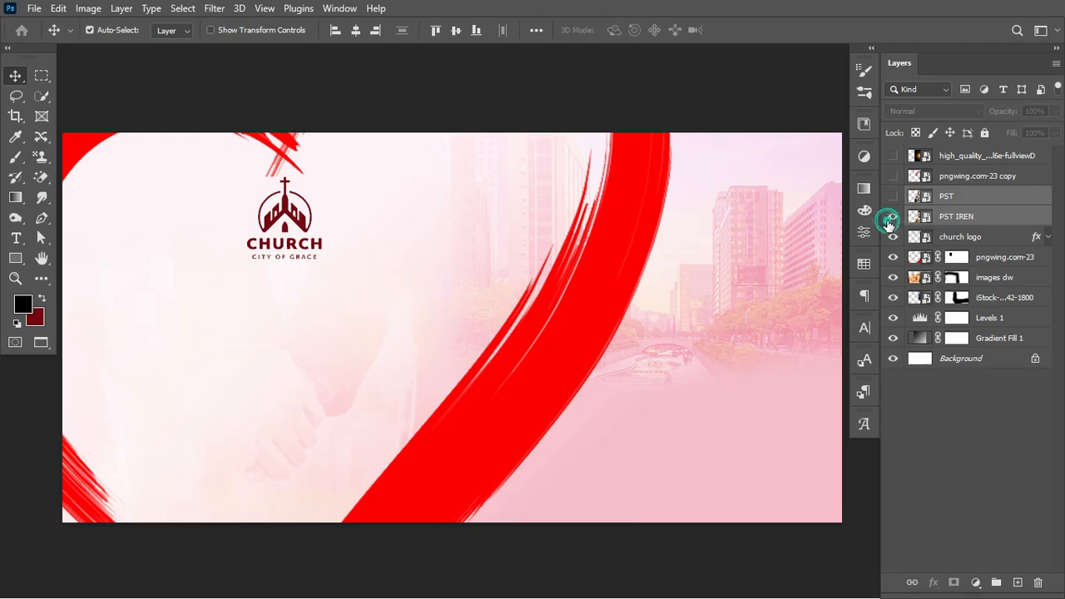
pyautogui.click(892, 216)
pyautogui.click(893, 196)
# Convert the woman's PST layer to a smart object
pyautogui.click(986, 201)
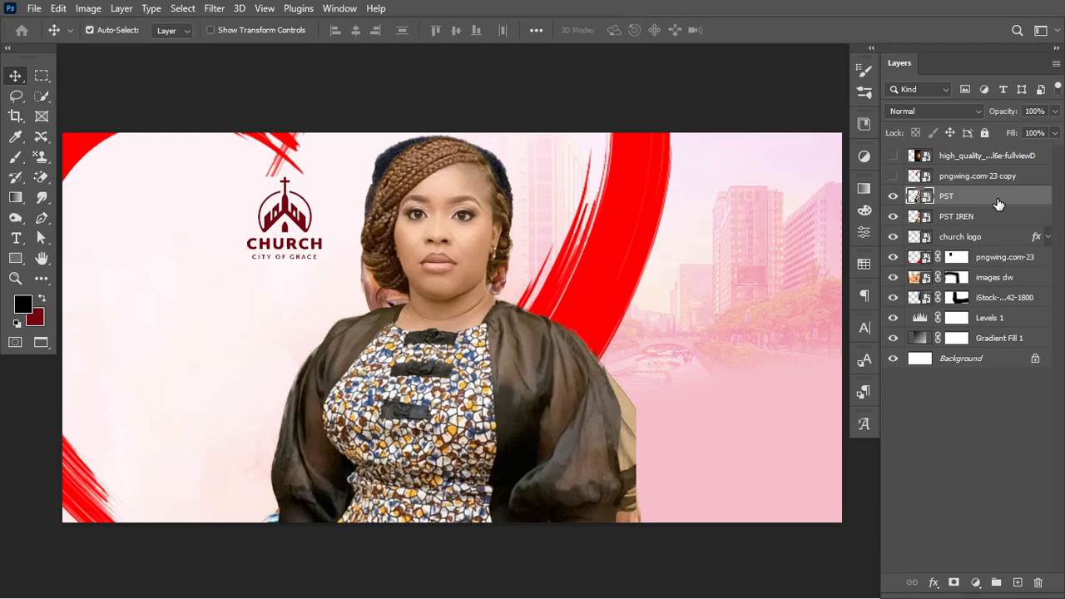
pyautogui.rightClick(998, 202)
pyautogui.click(953, 186)
pyautogui.hotkey('ctrl', 't')
pyautogui.moveTo(499, 299); pyautogui.dragTo(598, 299)
pyautogui.press('Escape')
pyautogui.click(983, 216)
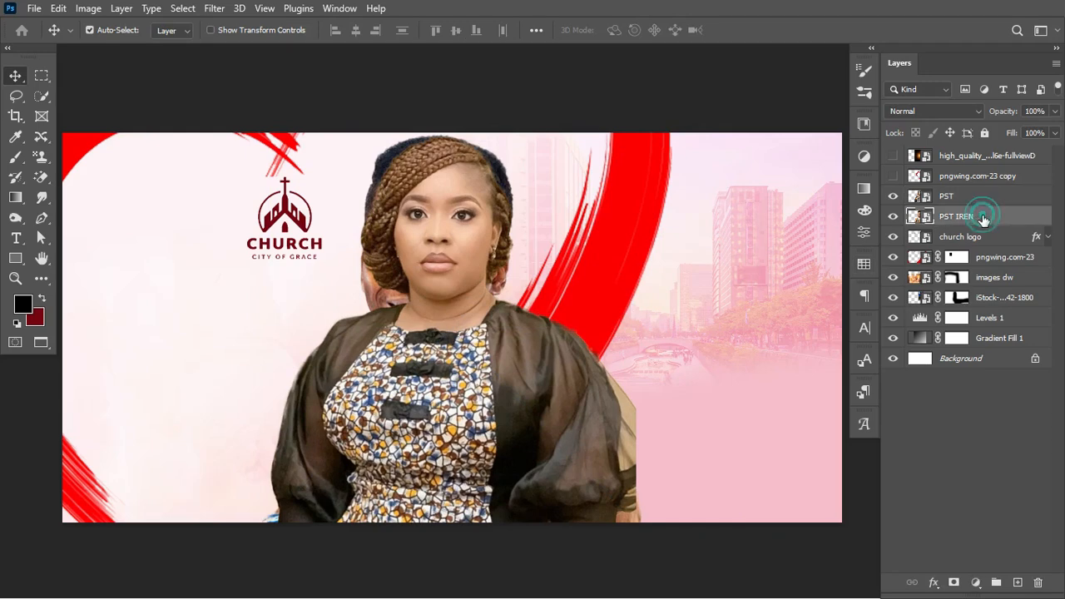
# Convert PST IREN to a smart object, scale the man to about 79% and move him right
pyautogui.rightClick(994, 216)
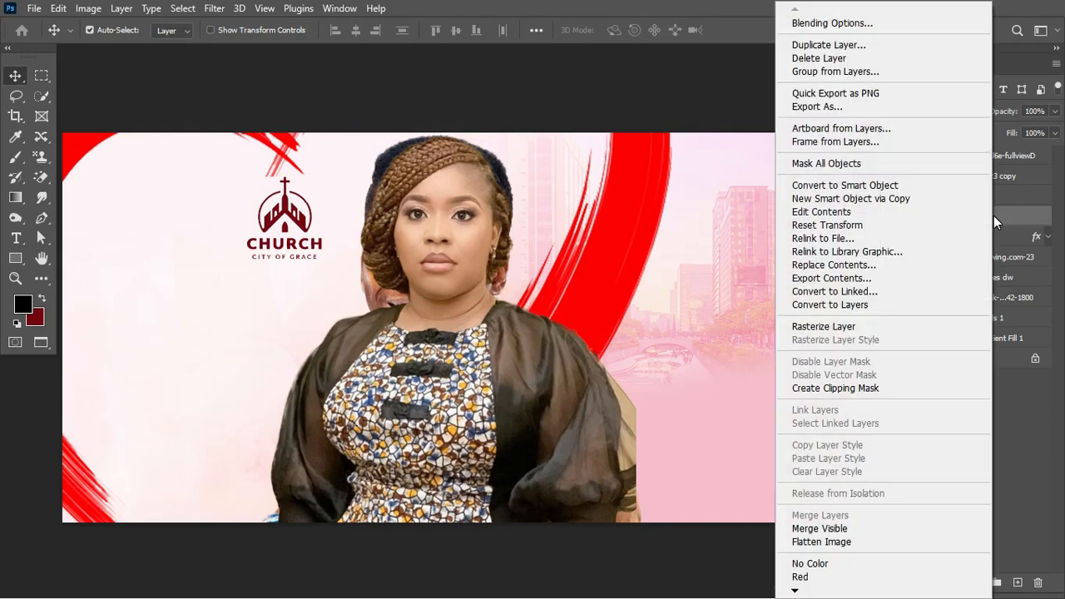
pyautogui.click(880, 185)
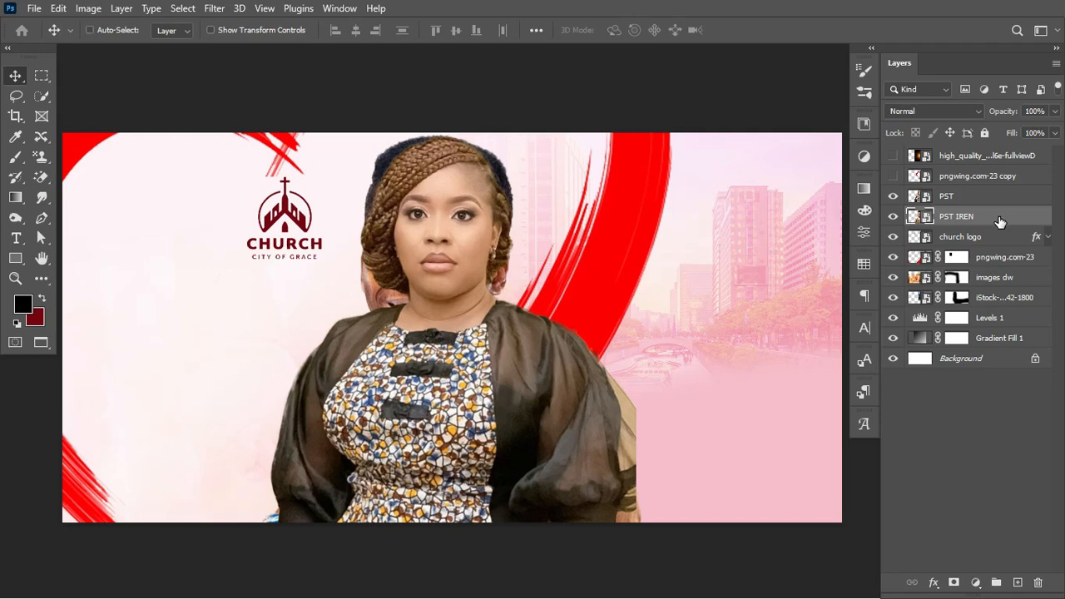
pyautogui.hotkey('ctrl', 't')
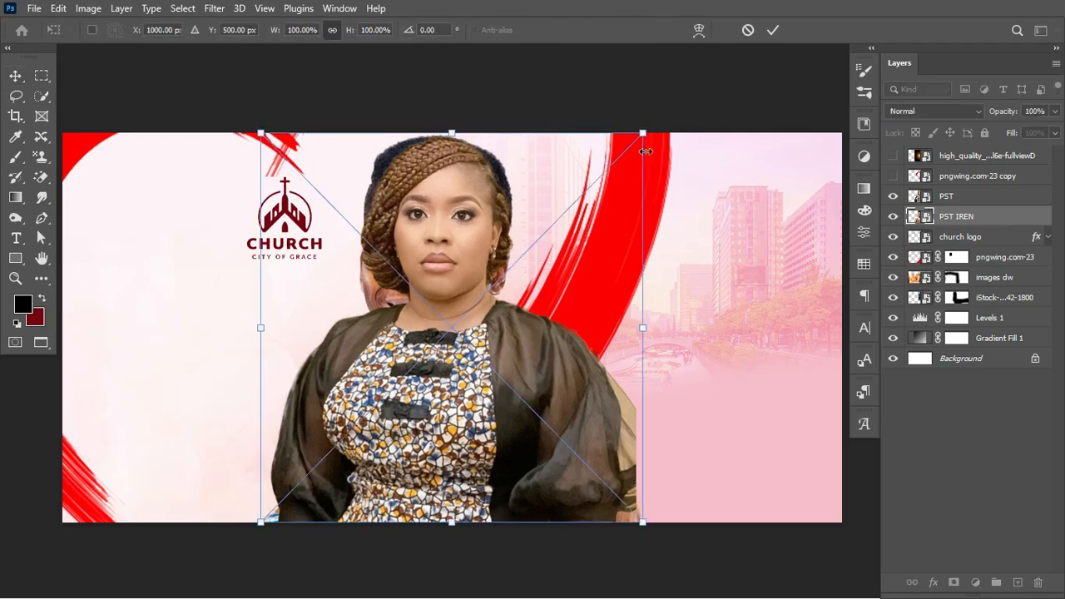
pyautogui.moveTo(644, 131); pyautogui.dragTo(602, 172)
pyautogui.moveTo(566, 322); pyautogui.dragTo(843, 300)
pyautogui.moveTo(735, 504); pyautogui.dragTo(716, 459)
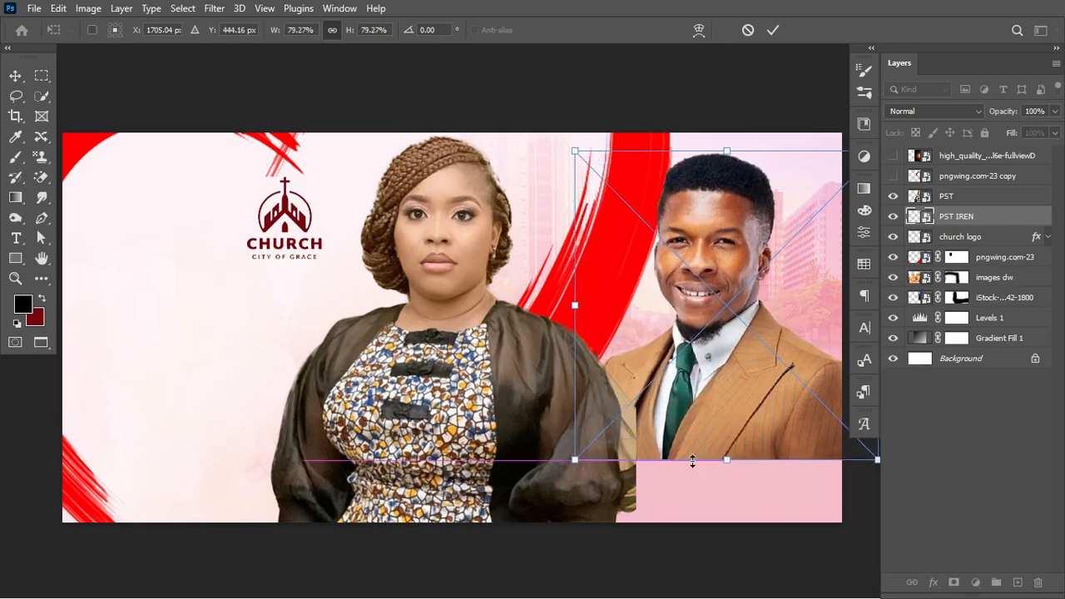
pyautogui.moveTo(709, 393); pyautogui.dragTo(742, 339)
pyautogui.click(773, 30)
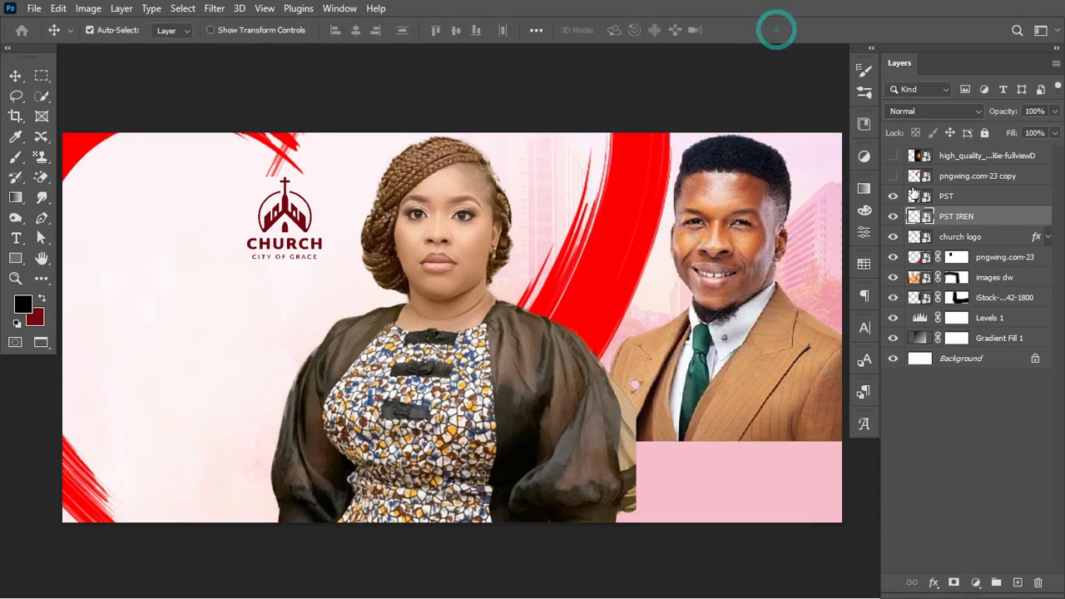
# Scale the woman's PST photo to about 81% and place her in front of the man
pyautogui.click(962, 197)
pyautogui.hotkey('ctrl', 't')
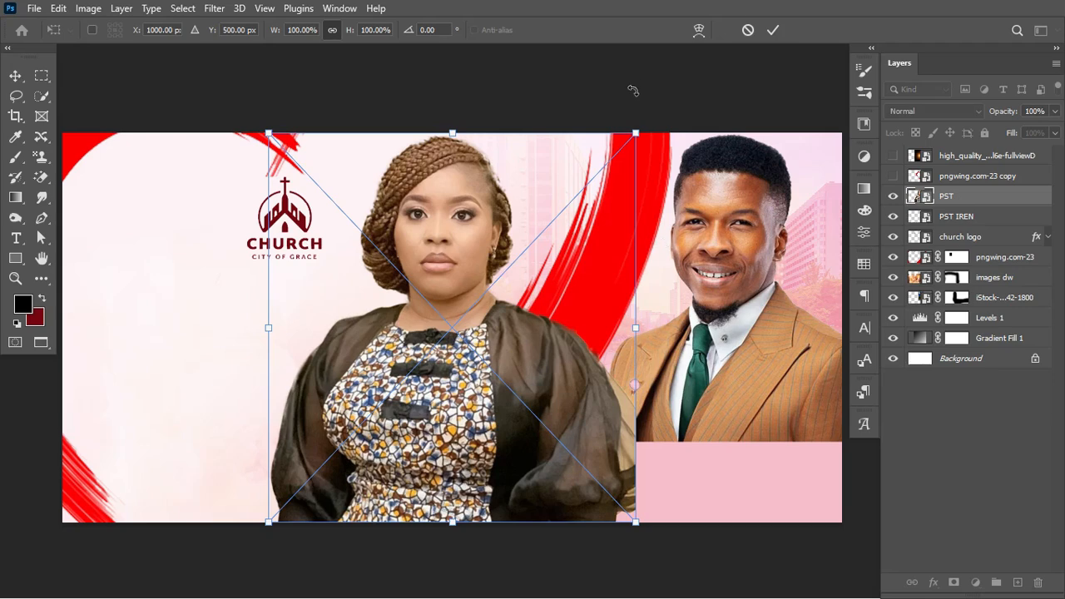
pyautogui.moveTo(636, 133); pyautogui.dragTo(573, 198)
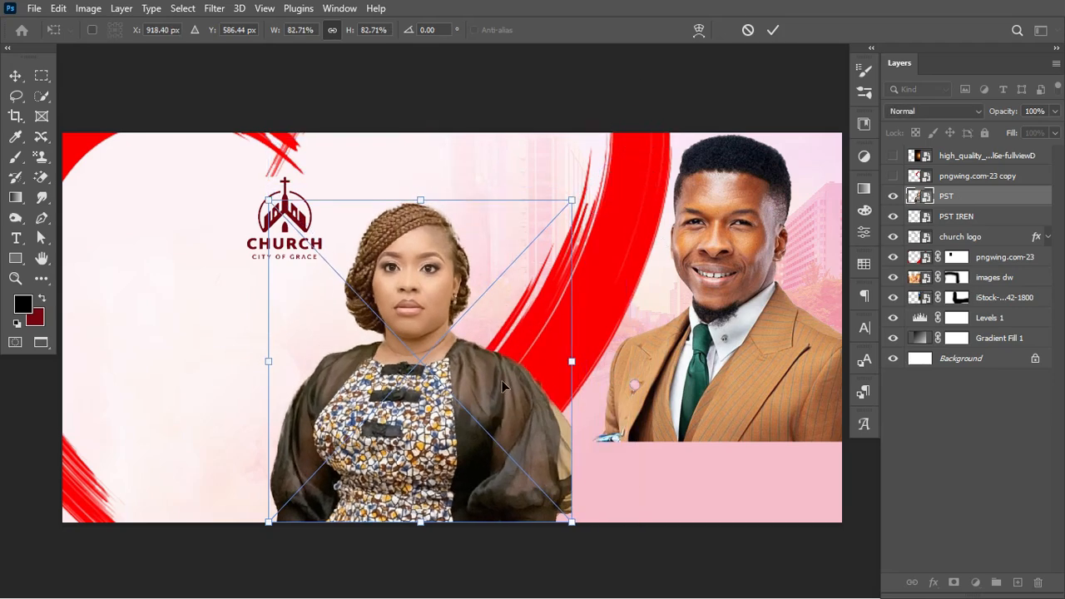
pyautogui.moveTo(517, 385); pyautogui.dragTo(675, 388)
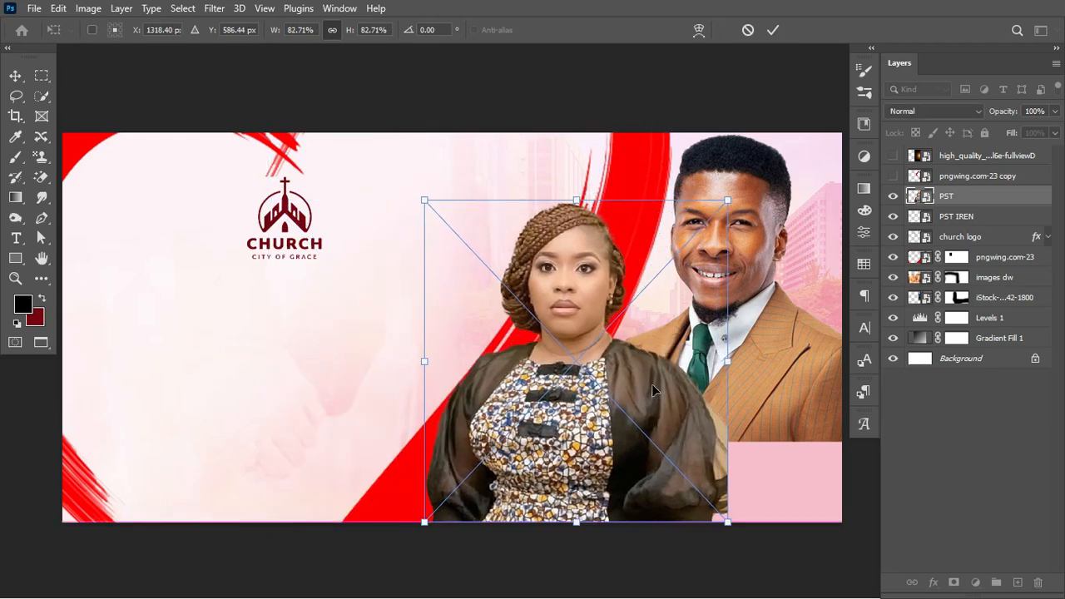
pyautogui.moveTo(722, 355); pyautogui.dragTo(716, 357)
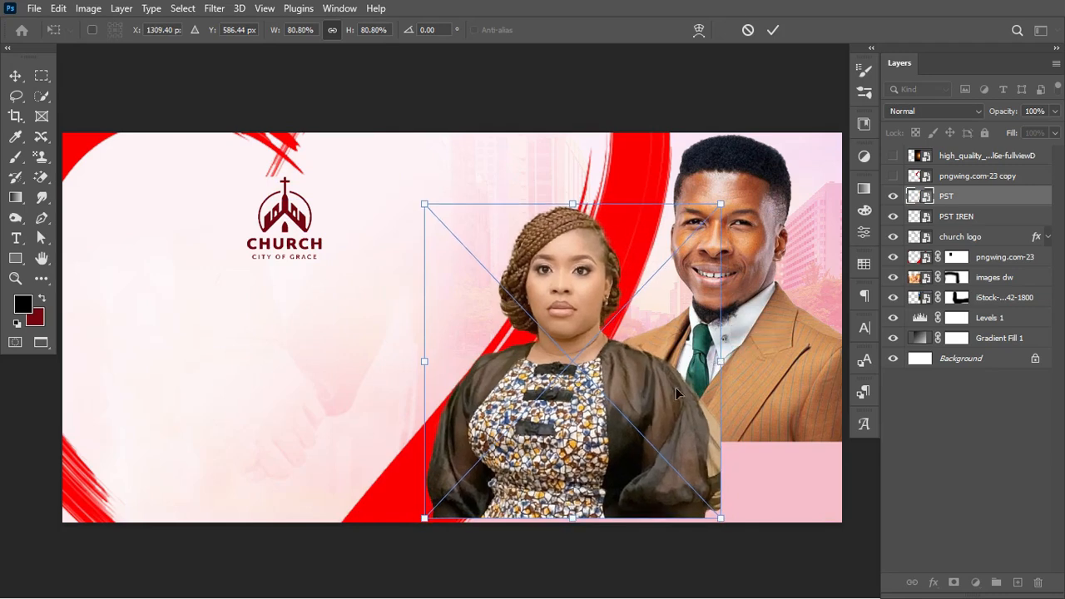
pyautogui.moveTo(661, 399); pyautogui.dragTo(663, 394)
pyautogui.press('Return')
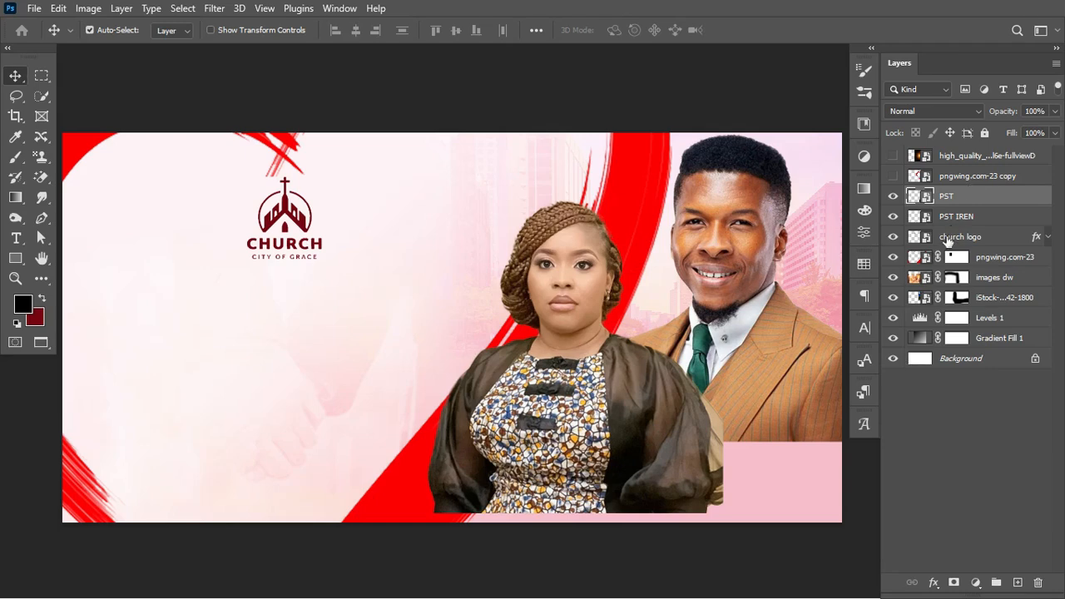
# Add a layer mask to PST and fade the woman's bottom with a black-to-white gradient
pyautogui.click(955, 582)
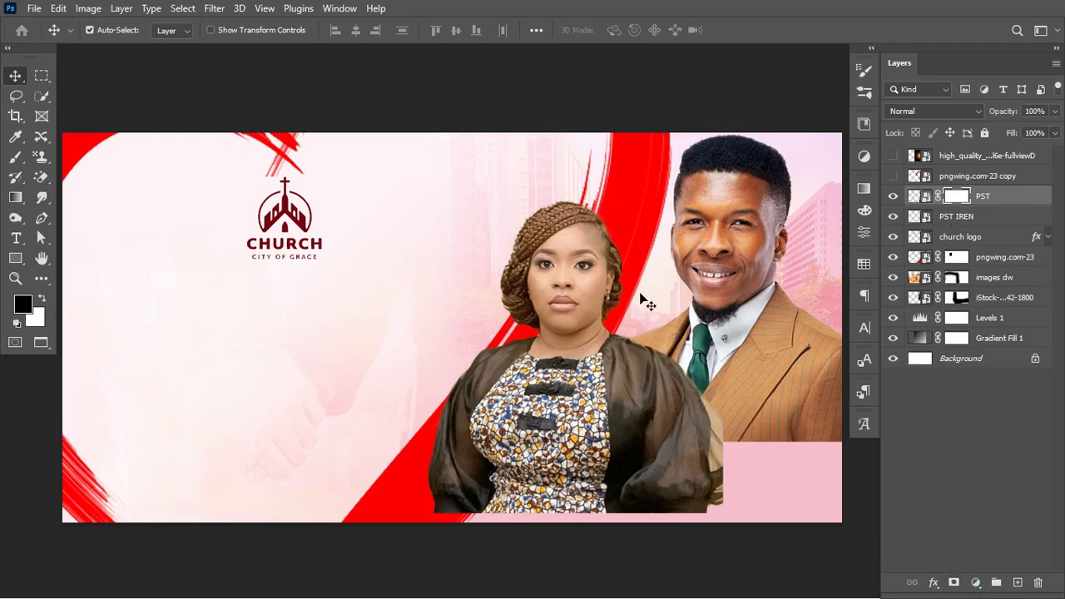
pyautogui.click(14, 200)
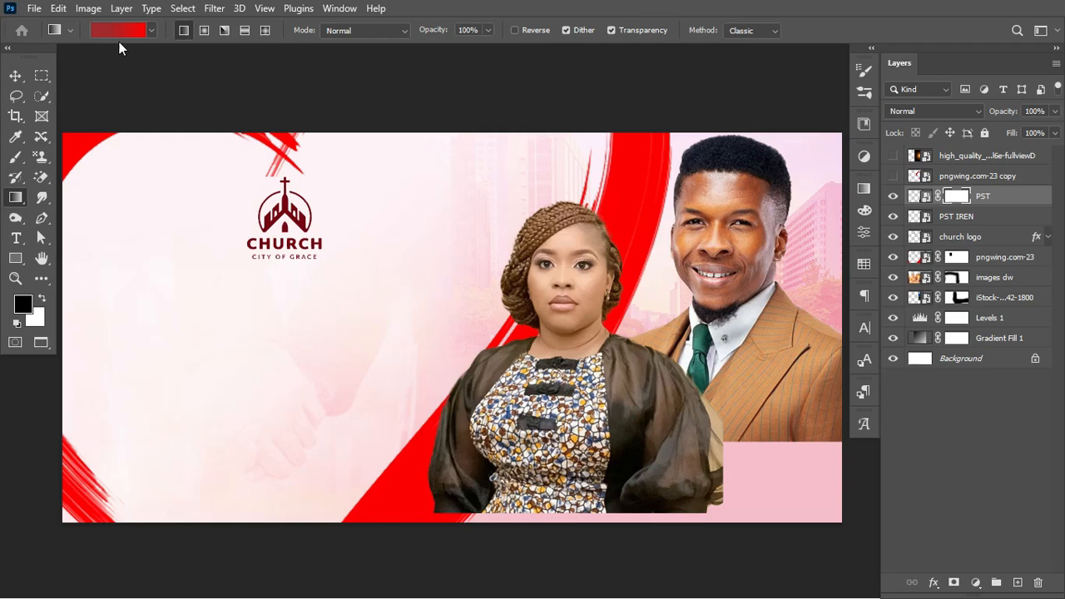
pyautogui.moveTo(544, 511); pyautogui.dragTo(547, 459)
pyautogui.hotkey('ctrl', 'z')
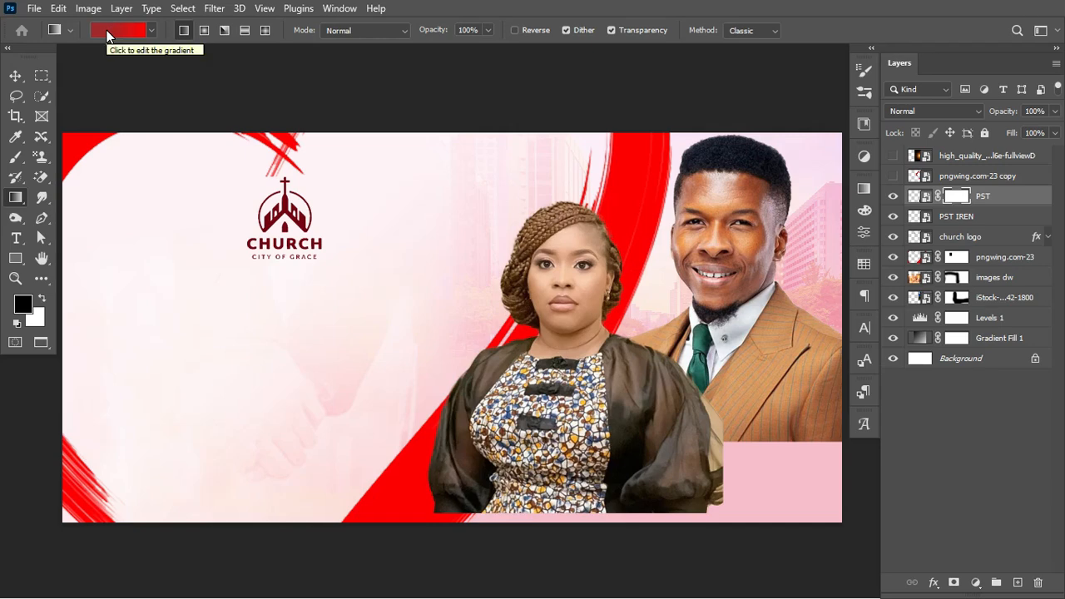
pyautogui.click(106, 35)
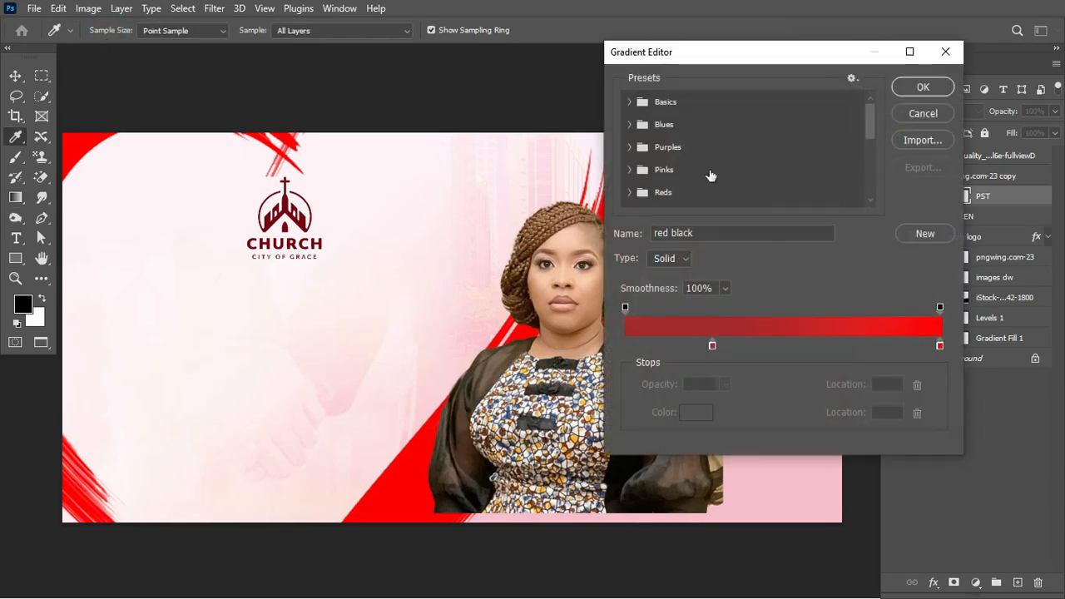
pyautogui.click(631, 103)
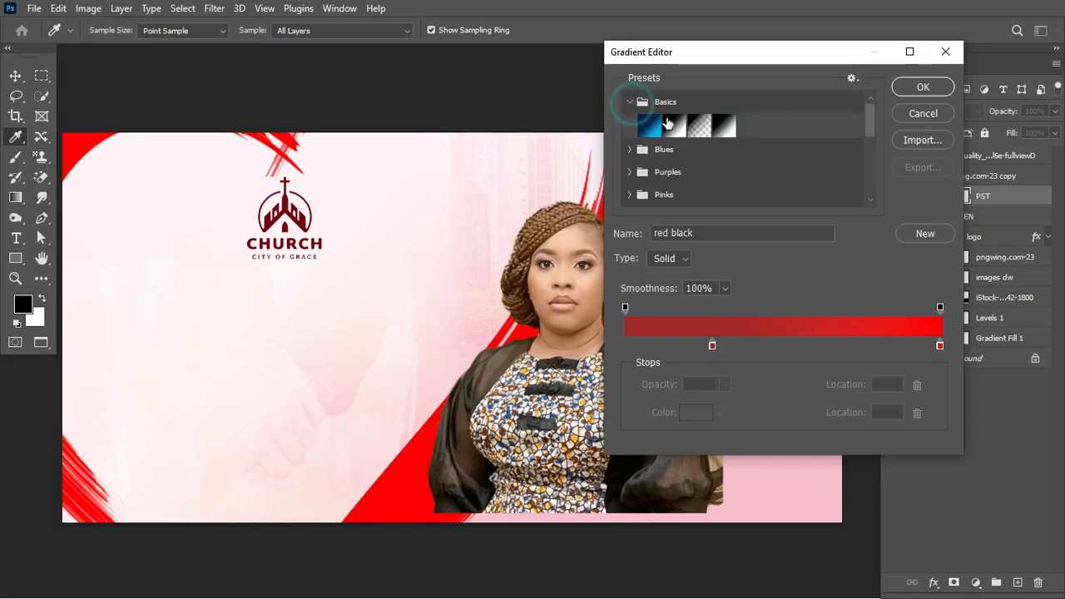
pyautogui.click(723, 126)
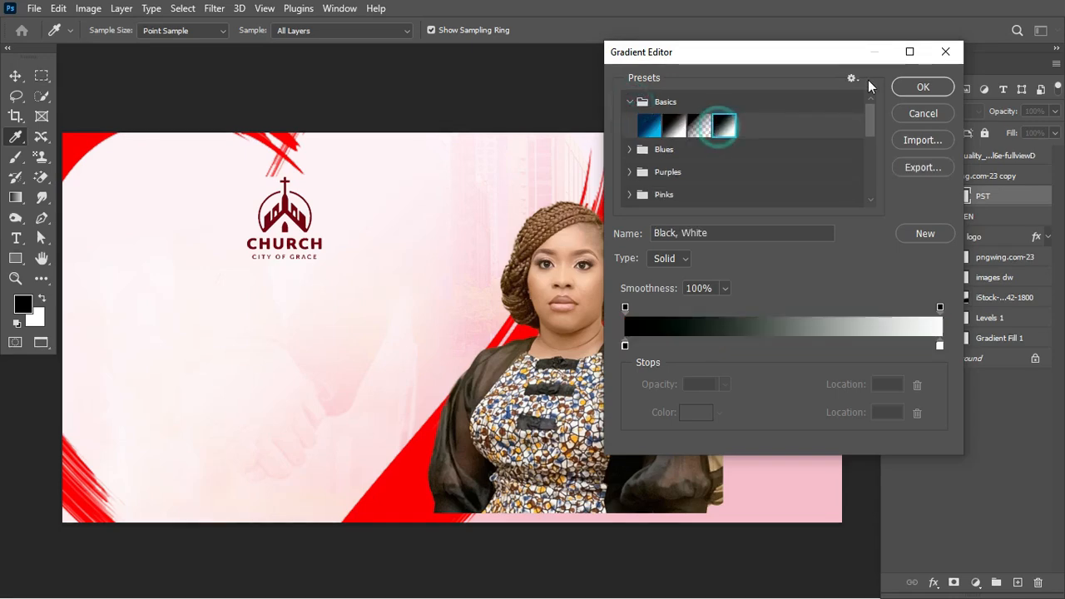
pyautogui.click(923, 86)
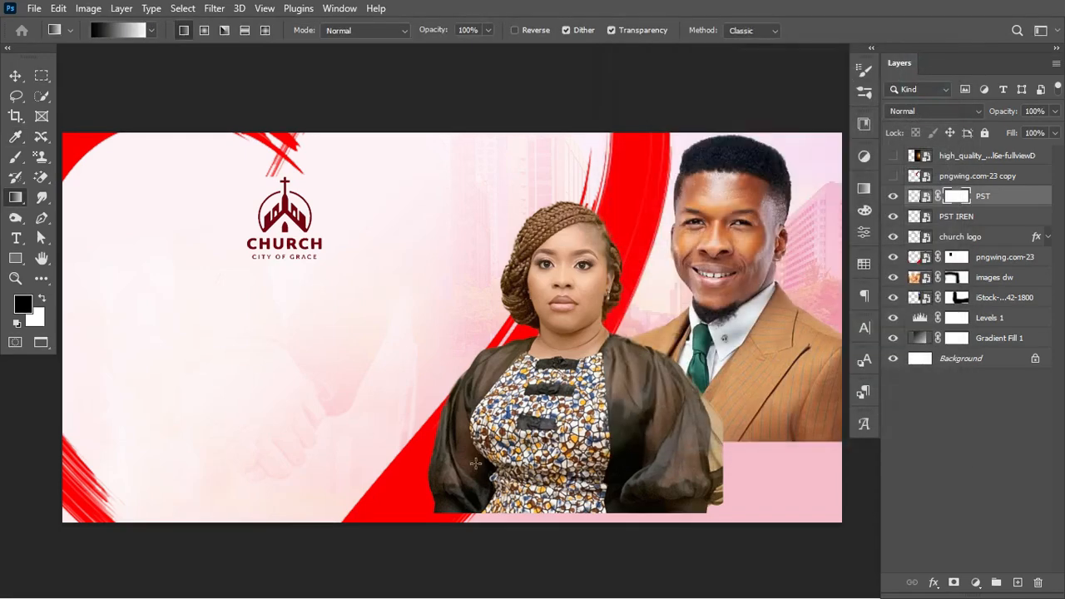
pyautogui.moveTo(553, 505); pyautogui.dragTo(557, 486)
pyautogui.moveTo(555, 437); pyautogui.dragTo(555, 437)
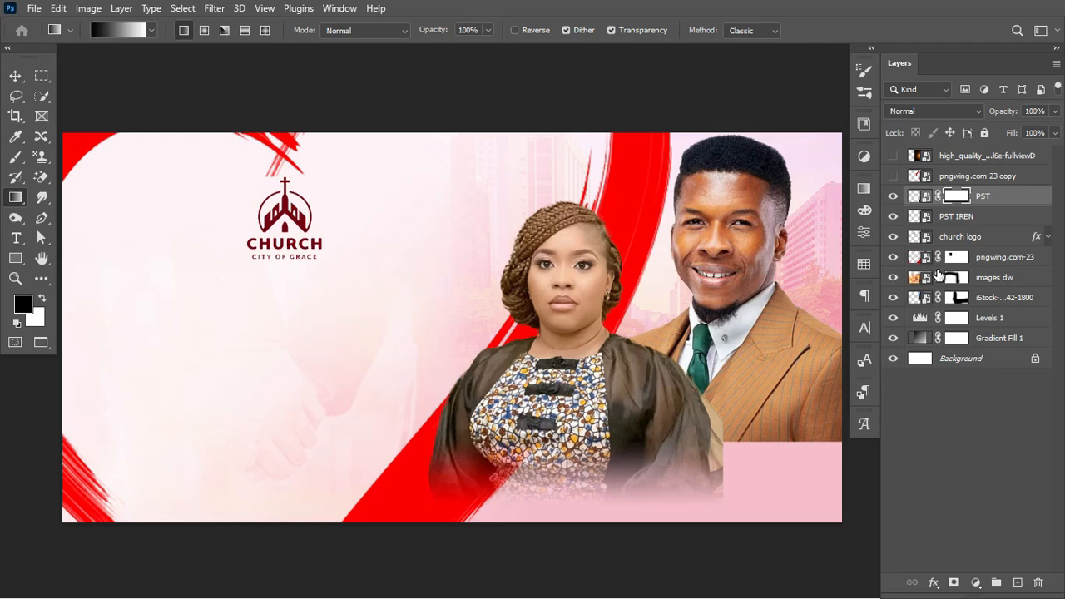
# Paint out the hard edge at the woman's lower right with a smaller black brush
pyautogui.press('b')
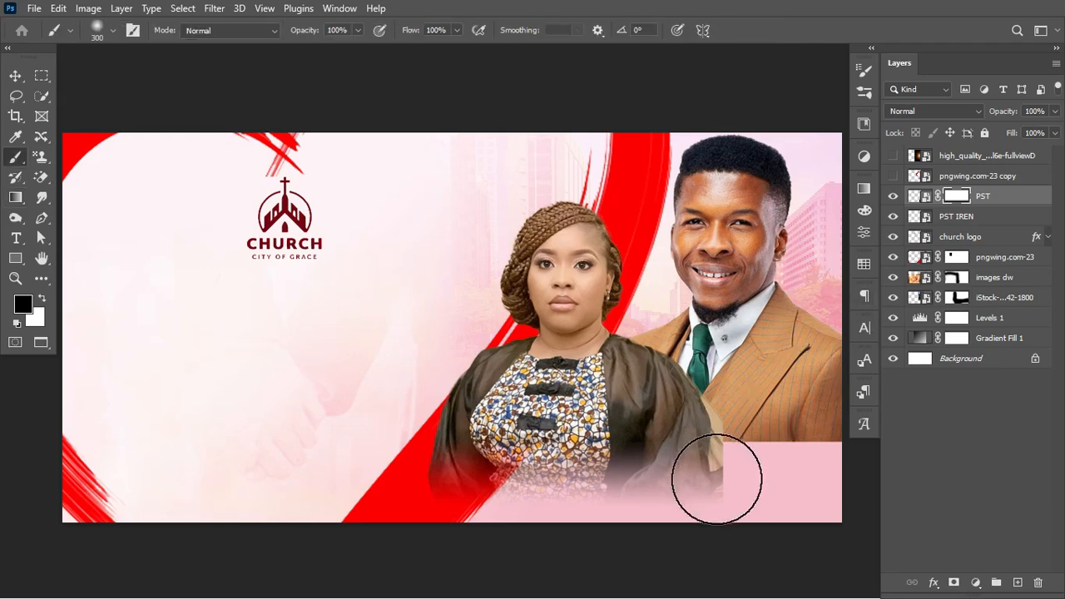
pyautogui.moveTo(730, 450); pyautogui.dragTo(713, 503)
pyautogui.hotkey('ctrl', 'z')
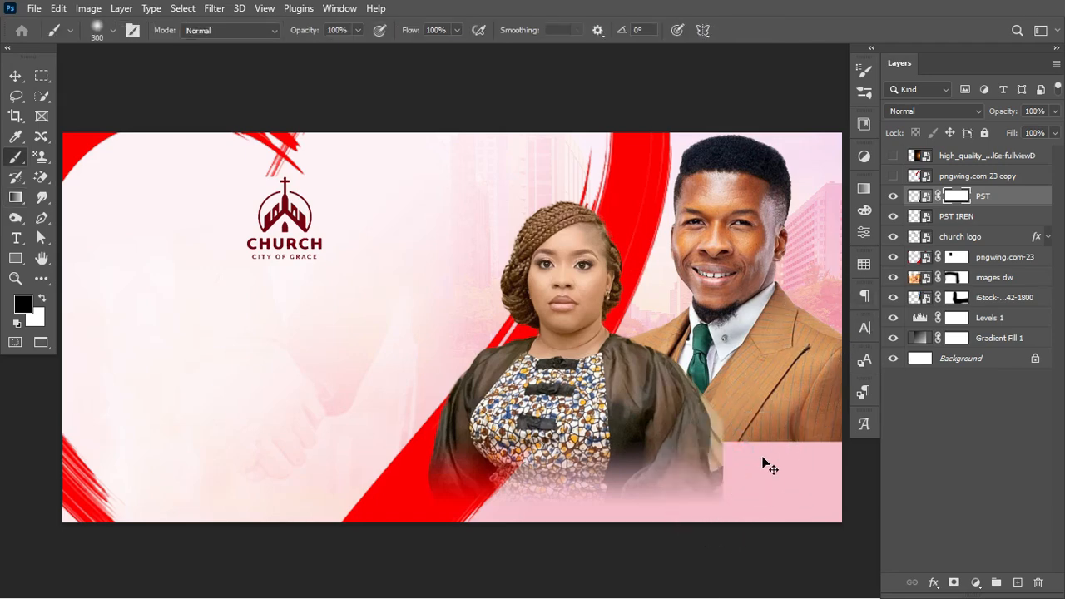
pyautogui.press('[')
pyautogui.press('[')
pyautogui.press('[')
pyautogui.press('[')
pyautogui.press('[')
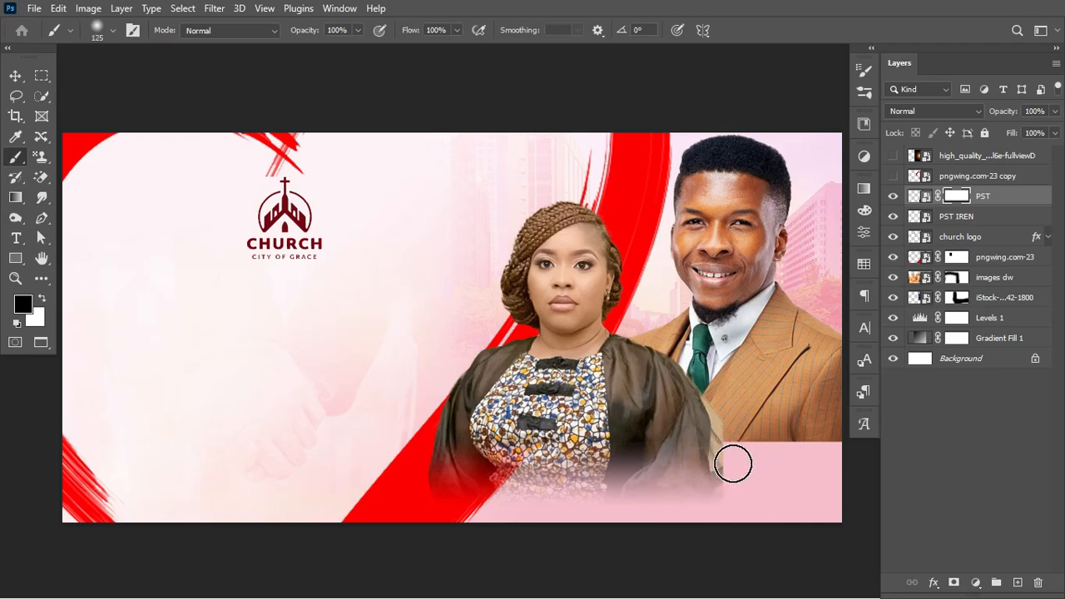
pyautogui.moveTo(726, 420); pyautogui.dragTo(726, 511)
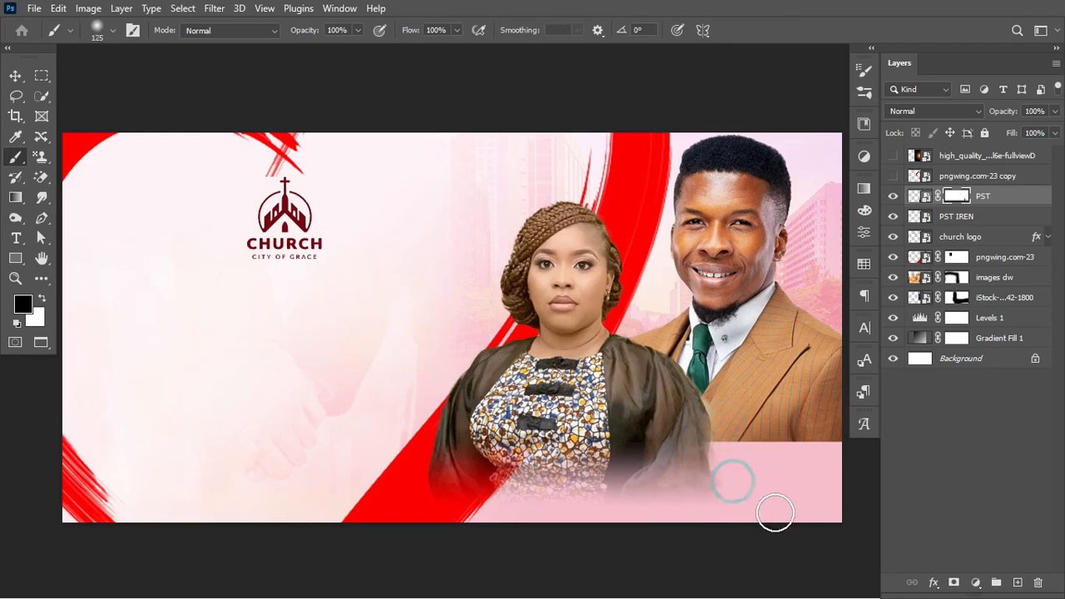
pyautogui.click(959, 215)
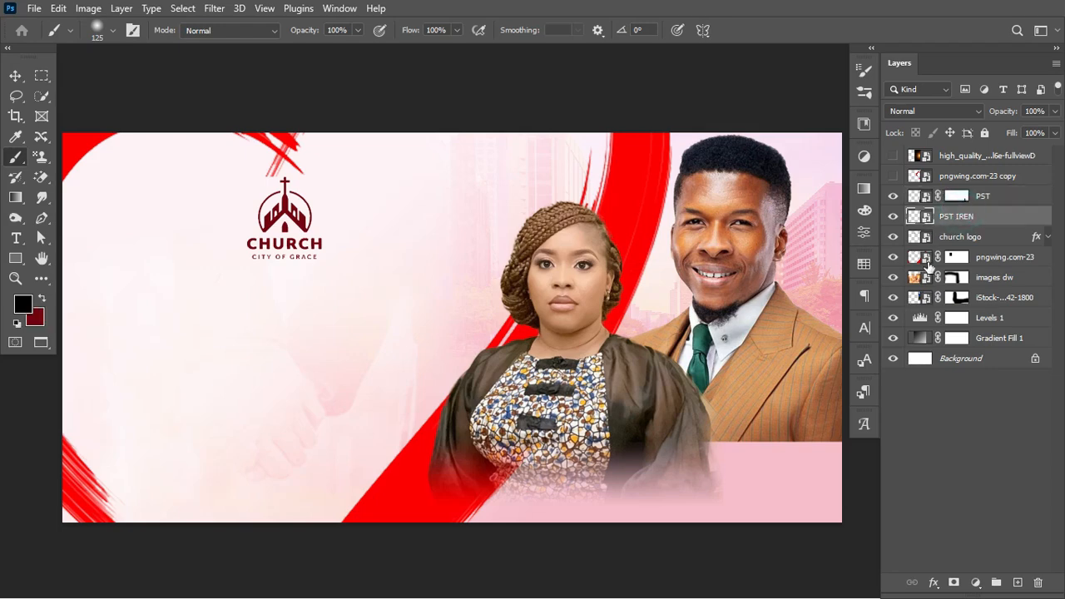
# Add a blank mask to PST IREN, shift the man left and the woman down-right
pyautogui.click(893, 215)
pyautogui.click(893, 216)
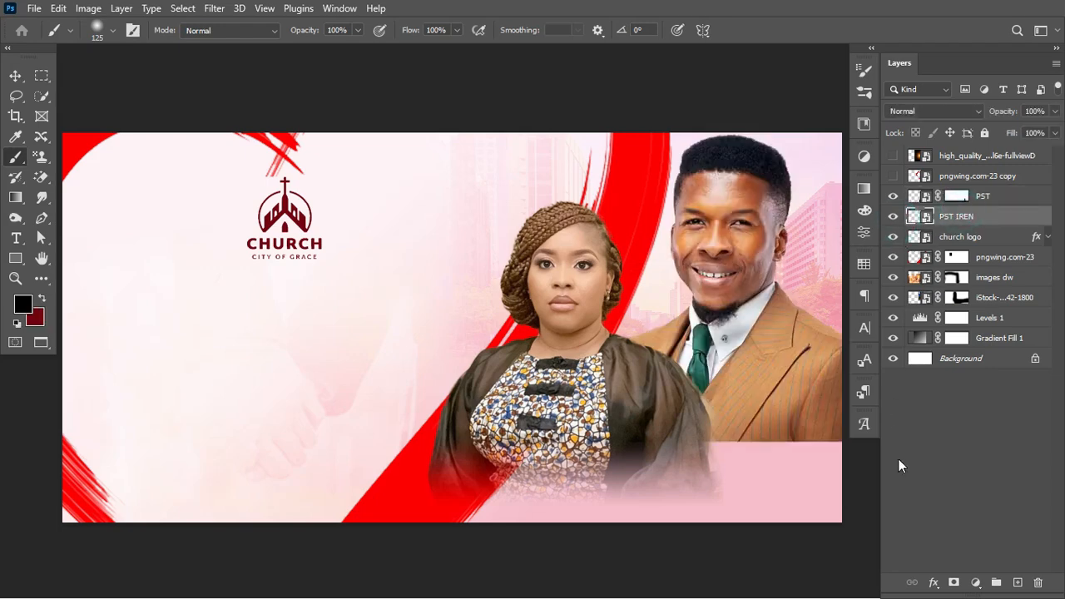
pyautogui.click(953, 583)
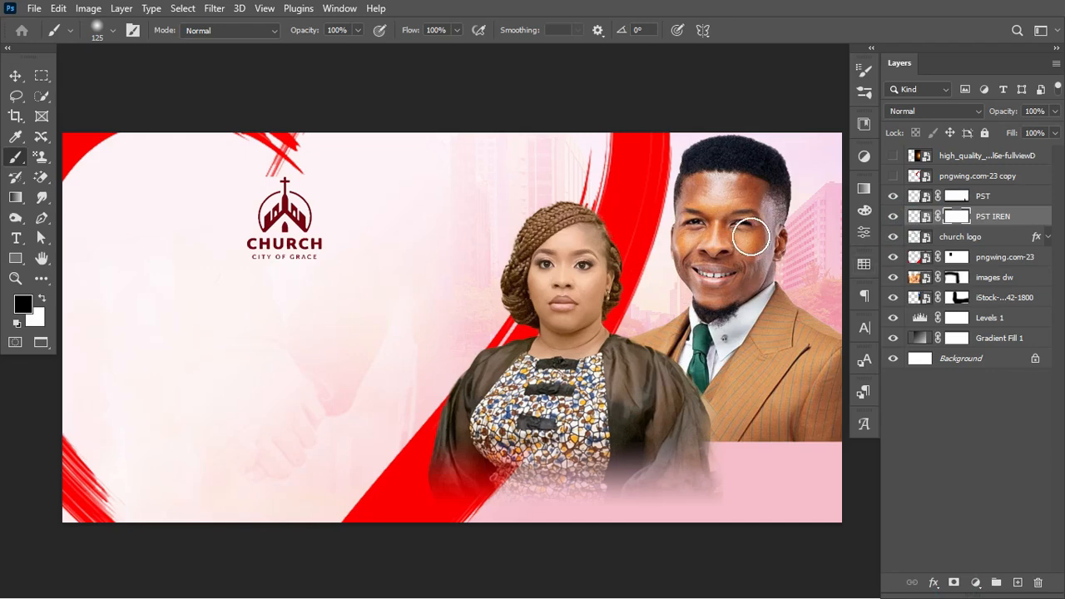
pyautogui.press('v')
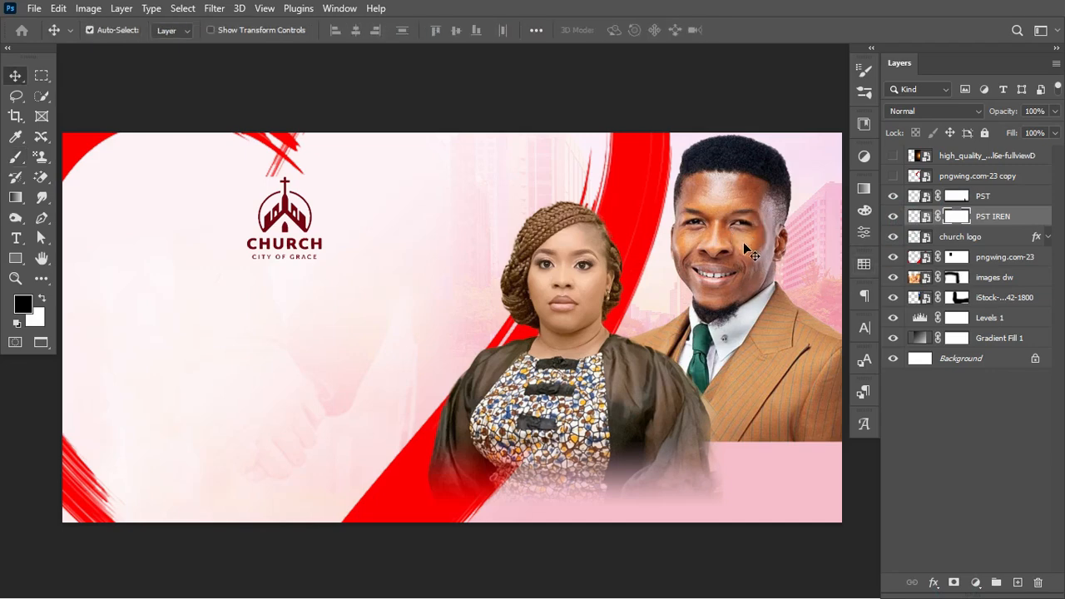
pyautogui.click(914, 216)
pyautogui.moveTo(734, 268); pyautogui.dragTo(710, 268)
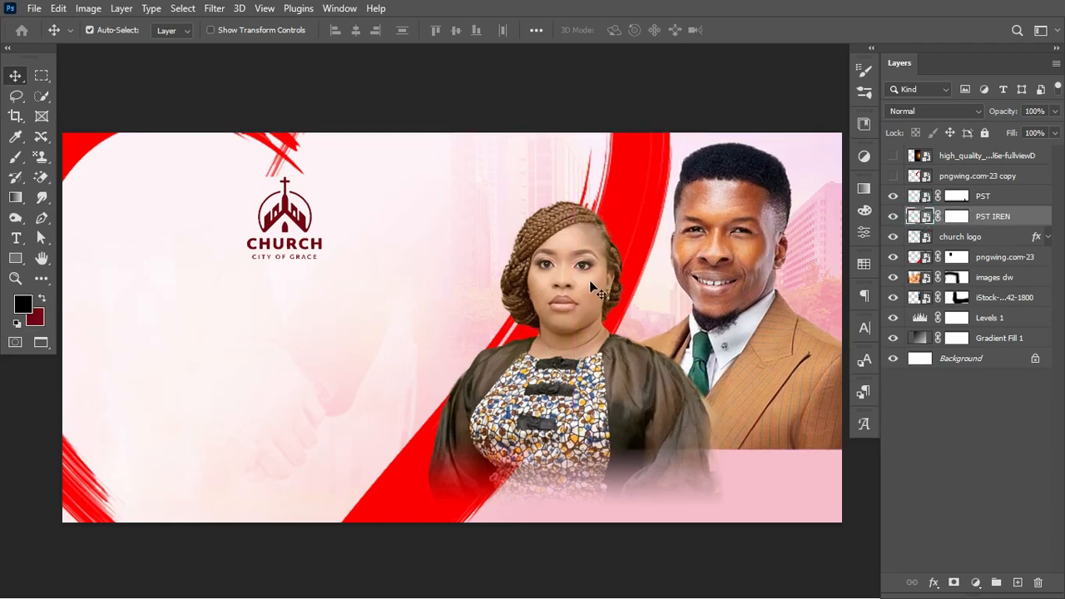
pyautogui.moveTo(582, 269); pyautogui.dragTo(587, 290)
pyautogui.click(724, 201)
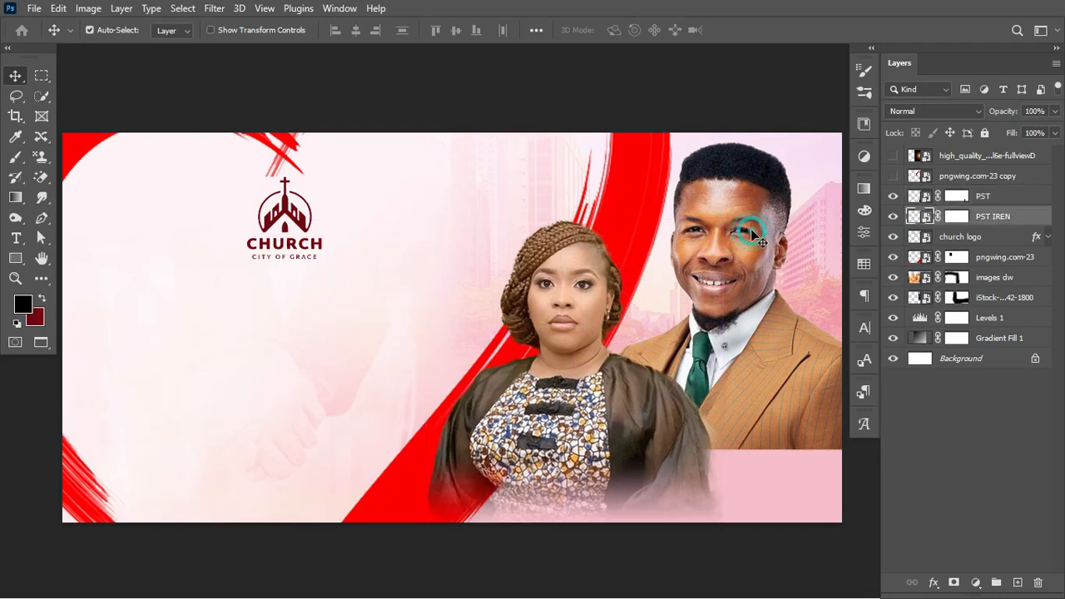
pyautogui.click(595, 275)
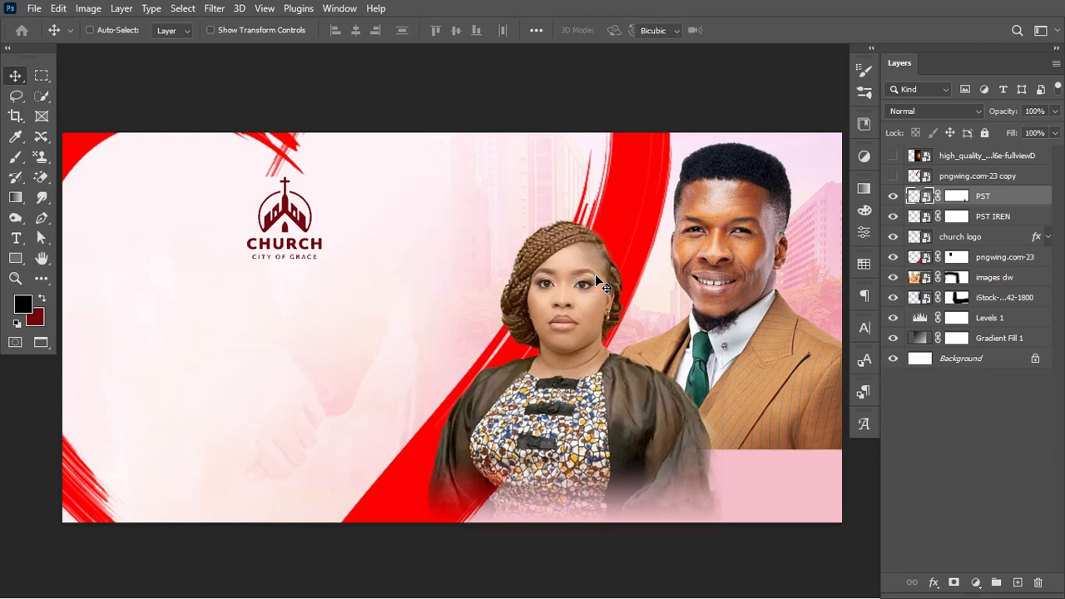
# Scale both the woman and the man to about 92%, moving the man slightly up
pyautogui.hotkey('ctrl', 't')
pyautogui.moveTo(717, 219); pyautogui.dragTo(706, 243)
pyautogui.press('Return')
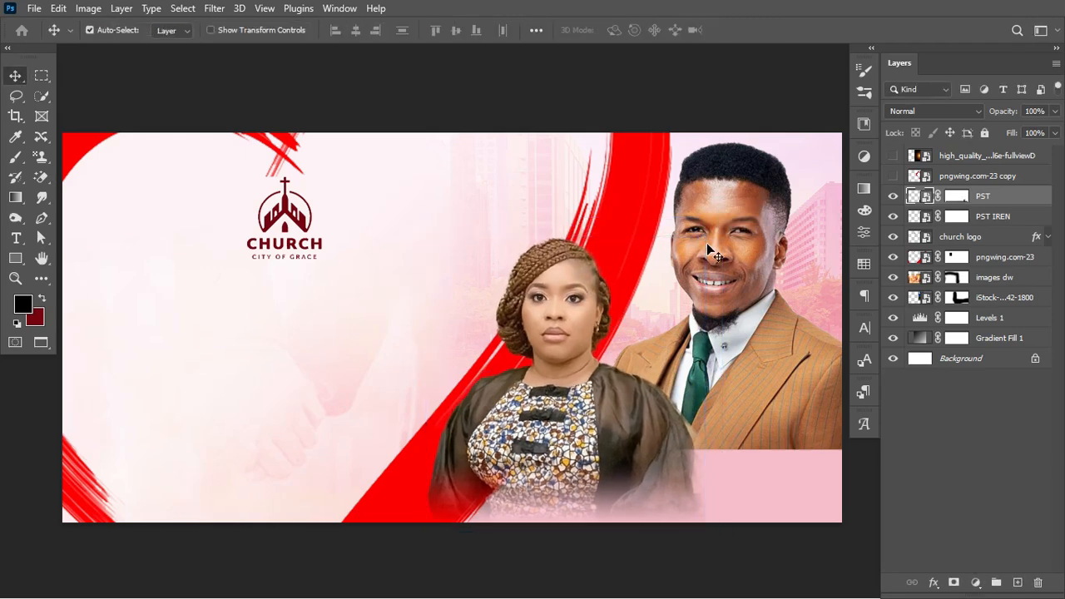
pyautogui.click(748, 182)
pyautogui.hotkey('ctrl', 't')
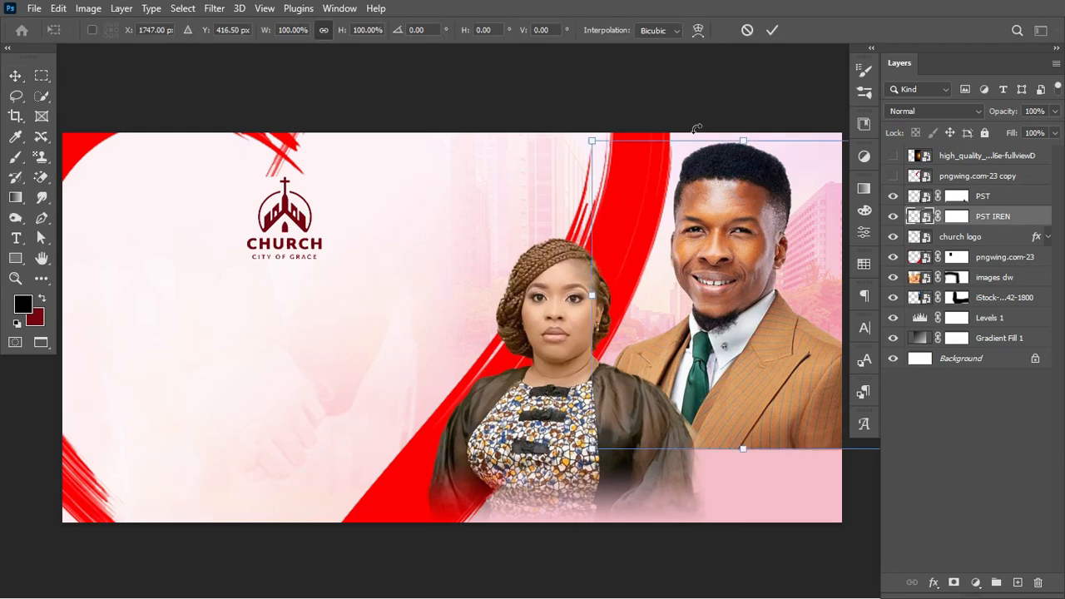
pyautogui.moveTo(745, 139); pyautogui.dragTo(745, 163)
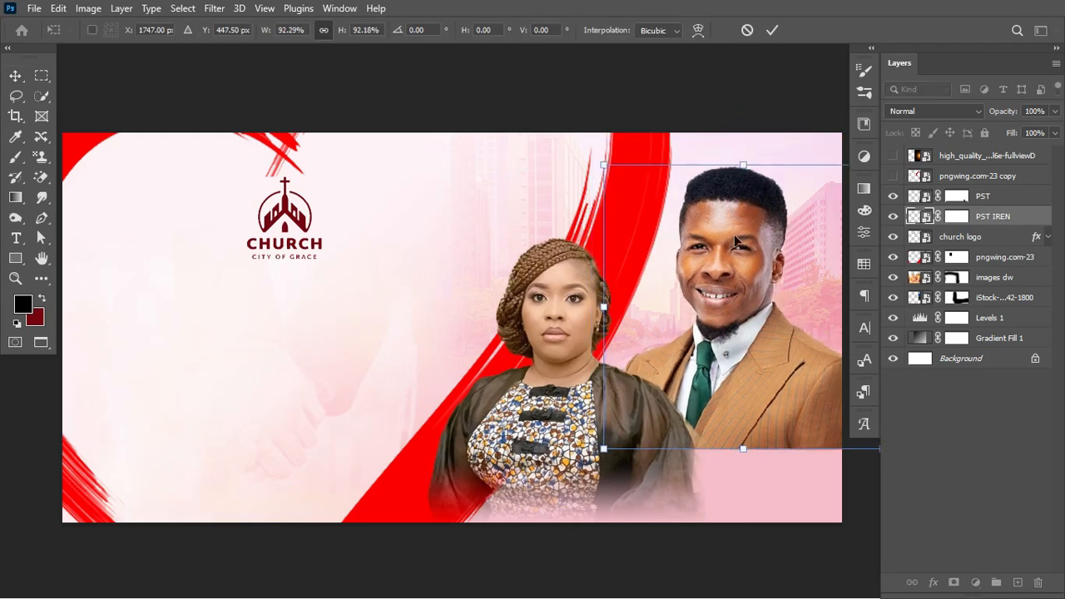
pyautogui.moveTo(744, 317)
pyautogui.mouseDown()
pyautogui.moveTo(752, 285)
pyautogui.moveTo(755, 302)
pyautogui.mouseUp()
pyautogui.press('Return')
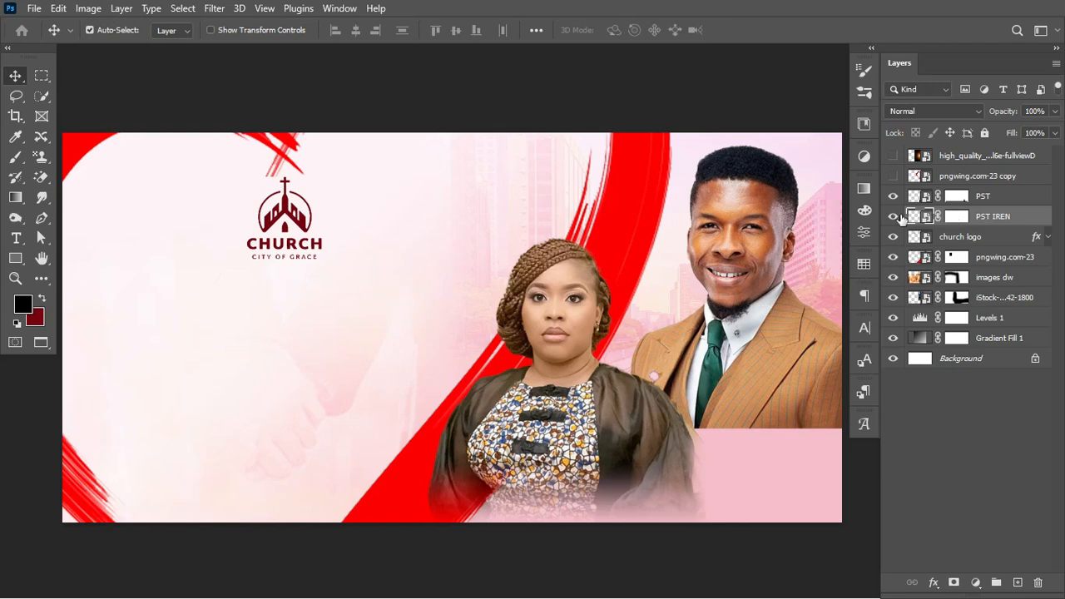
# Fade the bottom of the man's PST IREN mask with an upward black-to-white gradient
pyautogui.click(16, 199)
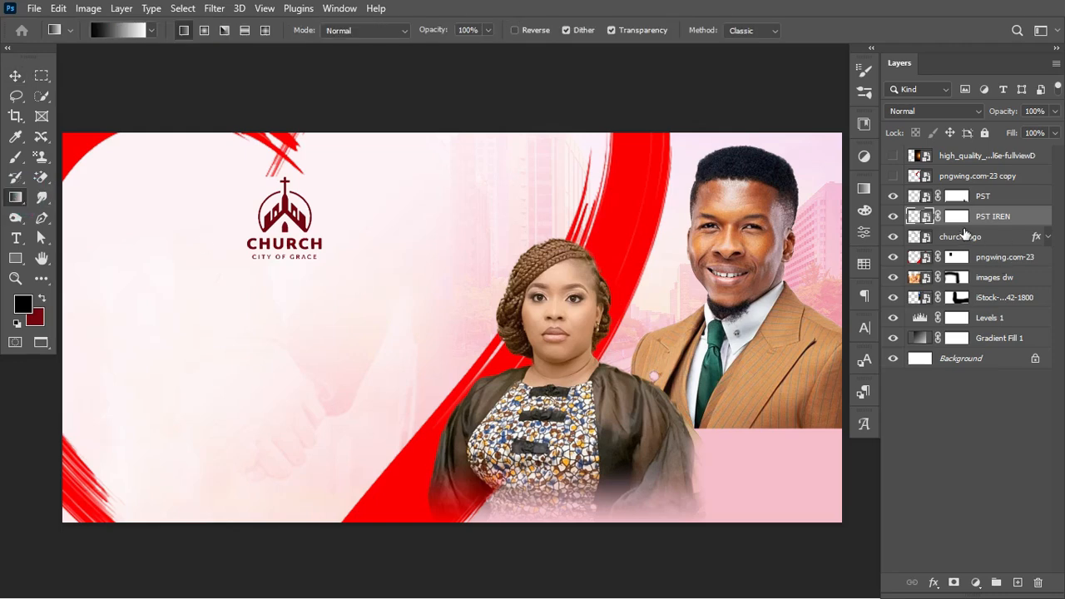
pyautogui.click(957, 216)
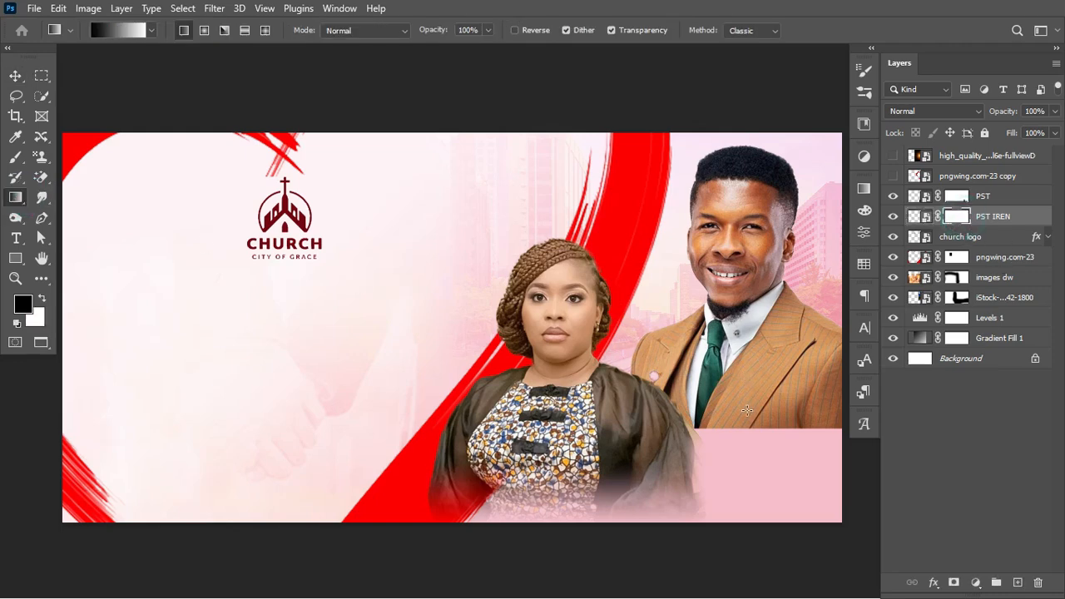
pyautogui.moveTo(743, 421); pyautogui.dragTo(742, 361)
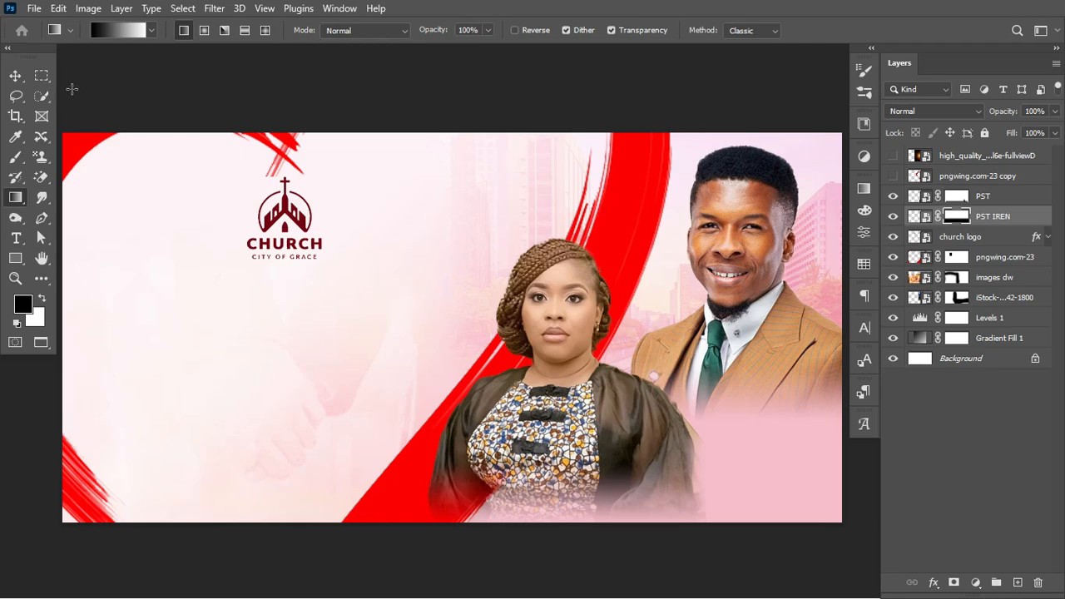
pyautogui.click(15, 76)
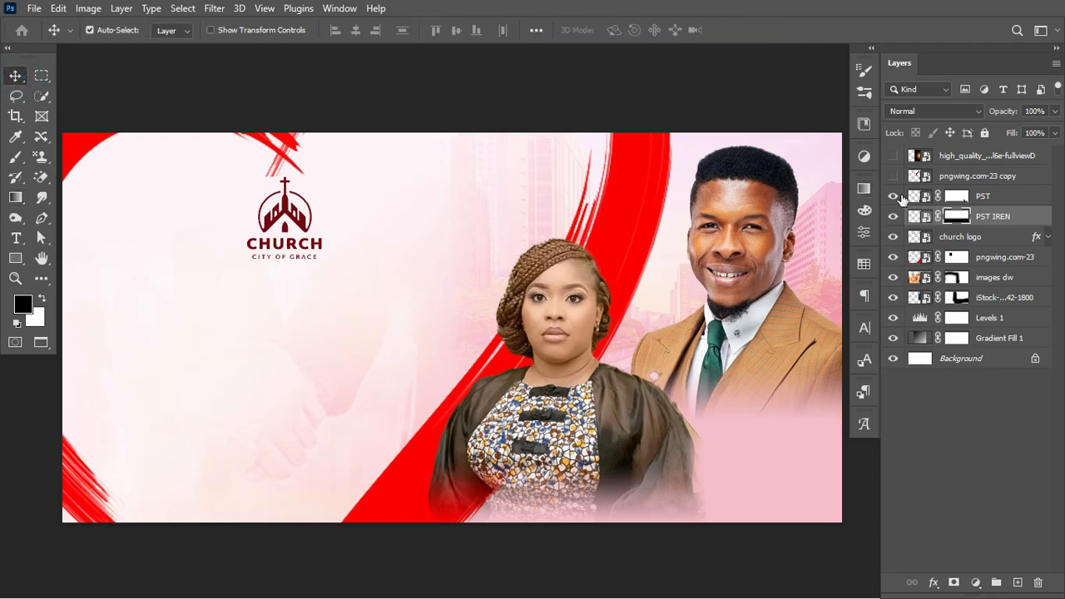
# Toggle the woman's and man's layers off and on to compare the fades
pyautogui.click(893, 195)
pyautogui.click(893, 195)
pyautogui.click(919, 197)
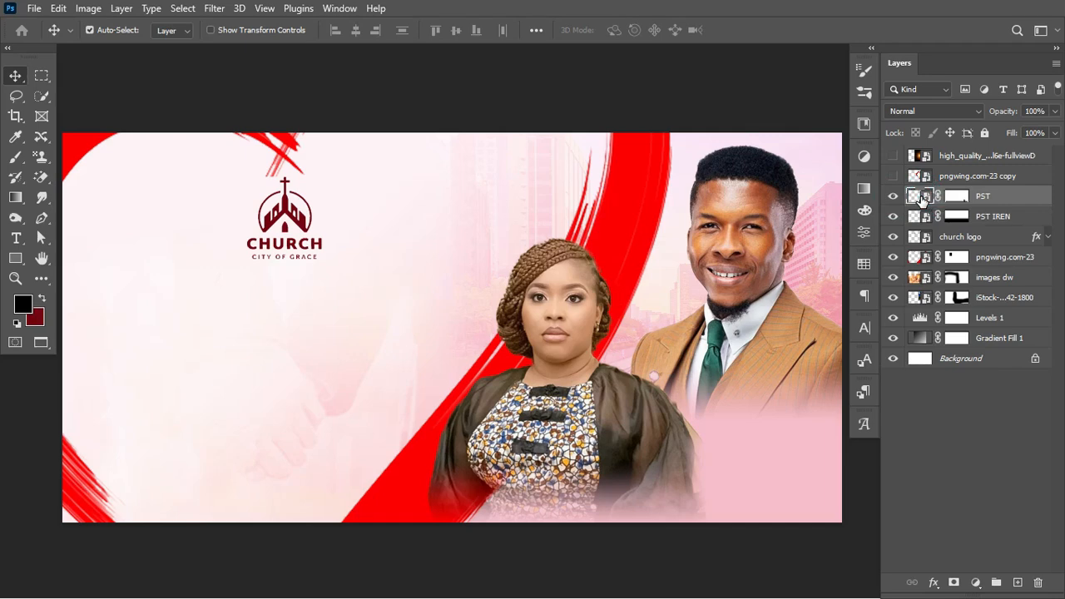
pyautogui.click(893, 196)
pyautogui.click(893, 195)
pyautogui.click(916, 217)
pyautogui.click(893, 216)
pyautogui.click(893, 216)
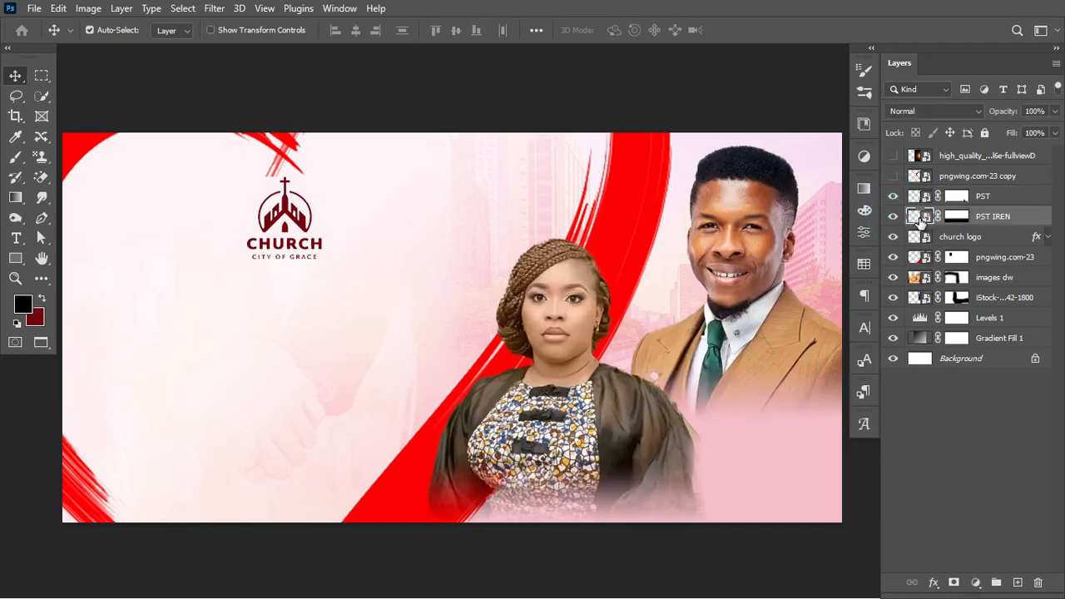
pyautogui.click(216, 10)
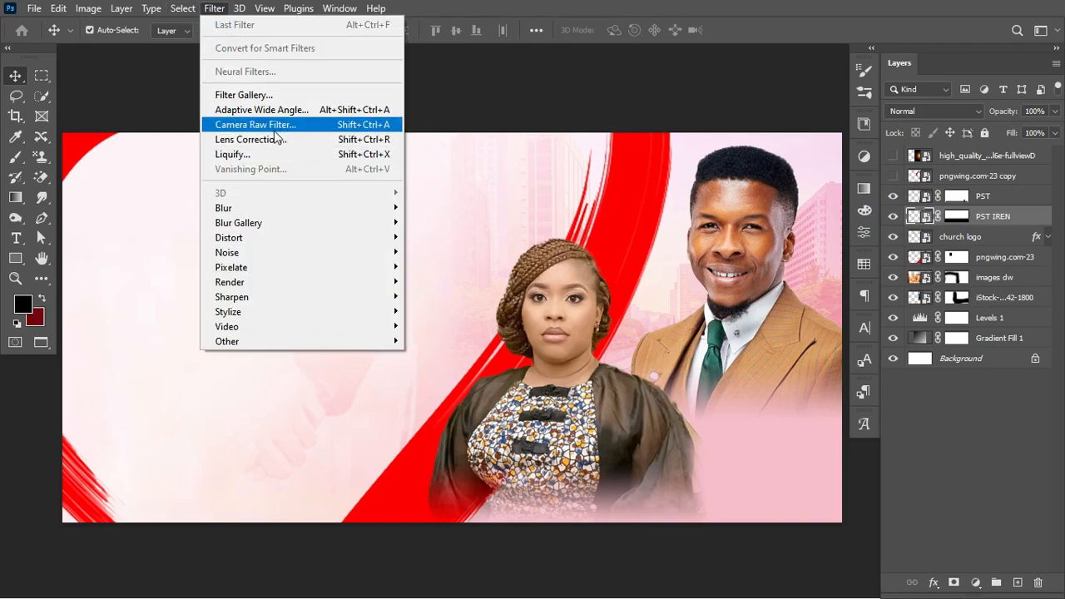
# Open Camera Raw Filter on the man's cutout, zoom the preview and expand the Basic panel
pyautogui.click(277, 124)
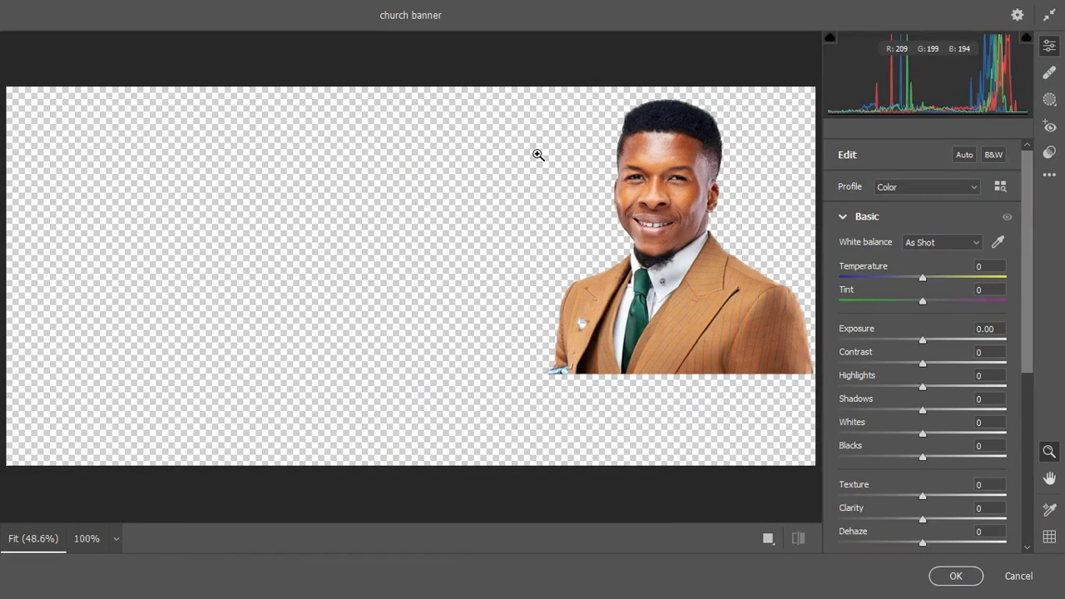
pyautogui.click(767, 537)
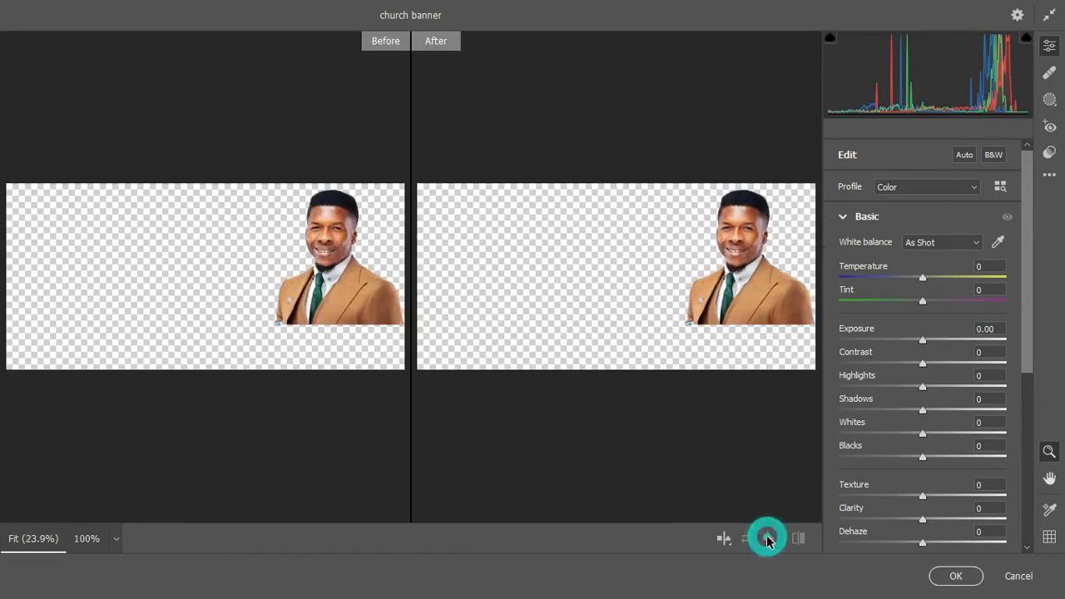
pyautogui.click(676, 404)
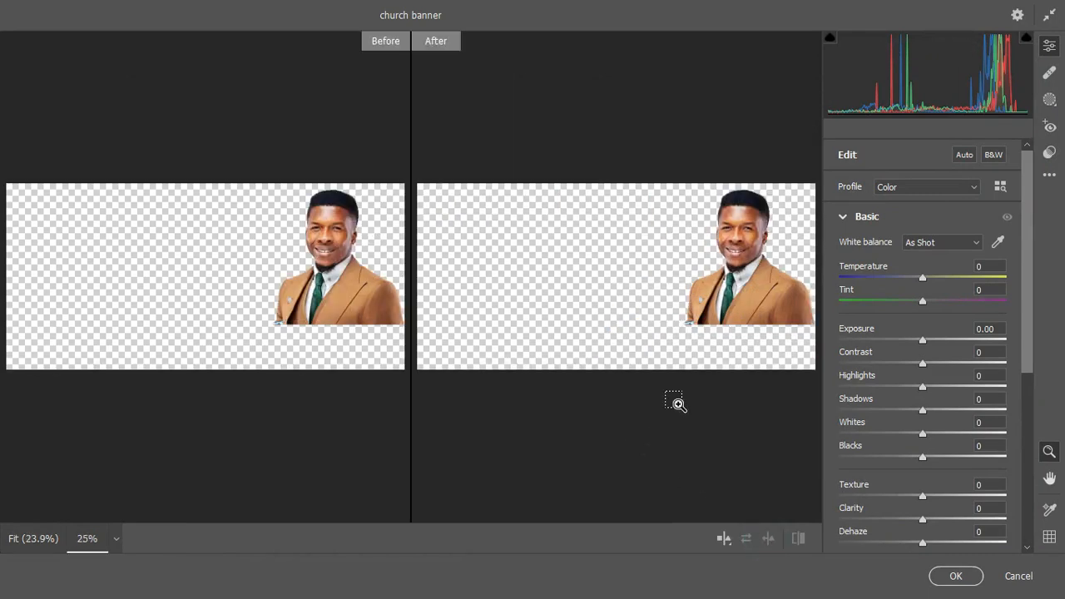
pyautogui.click(676, 404)
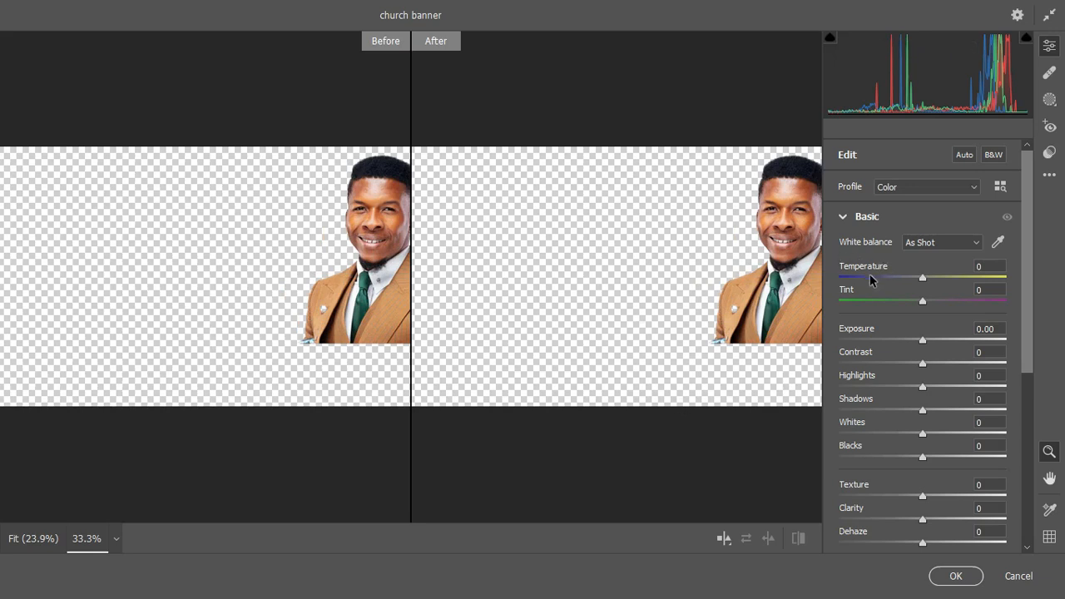
pyautogui.click(842, 218)
pyautogui.click(842, 218)
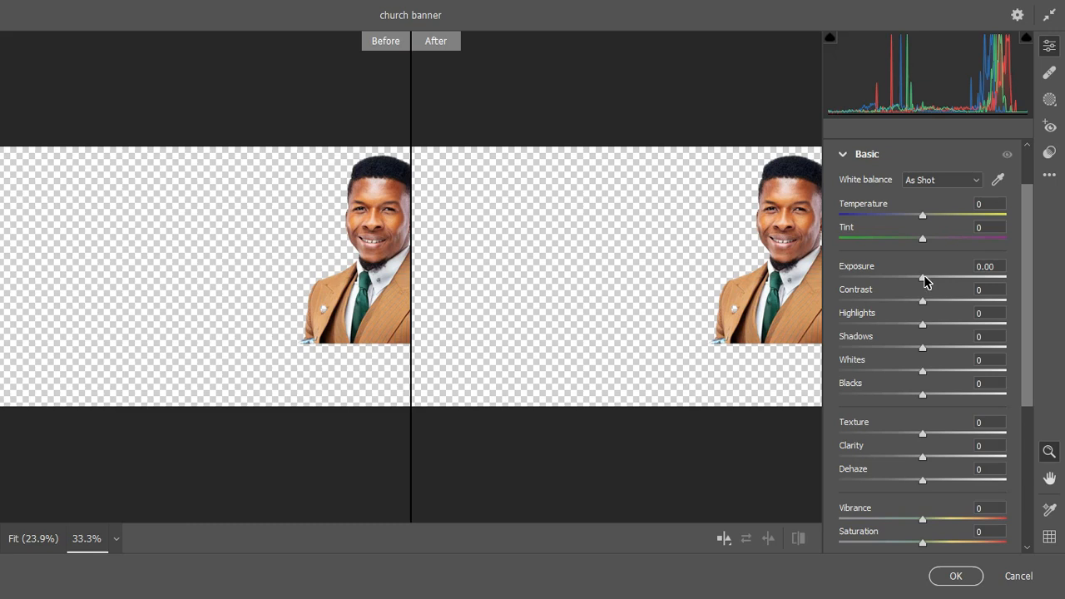
# Set Exposure to +0.15 and Contrast to +8, and lower the highlights slightly
pyautogui.moveTo(925, 280); pyautogui.dragTo(927, 280)
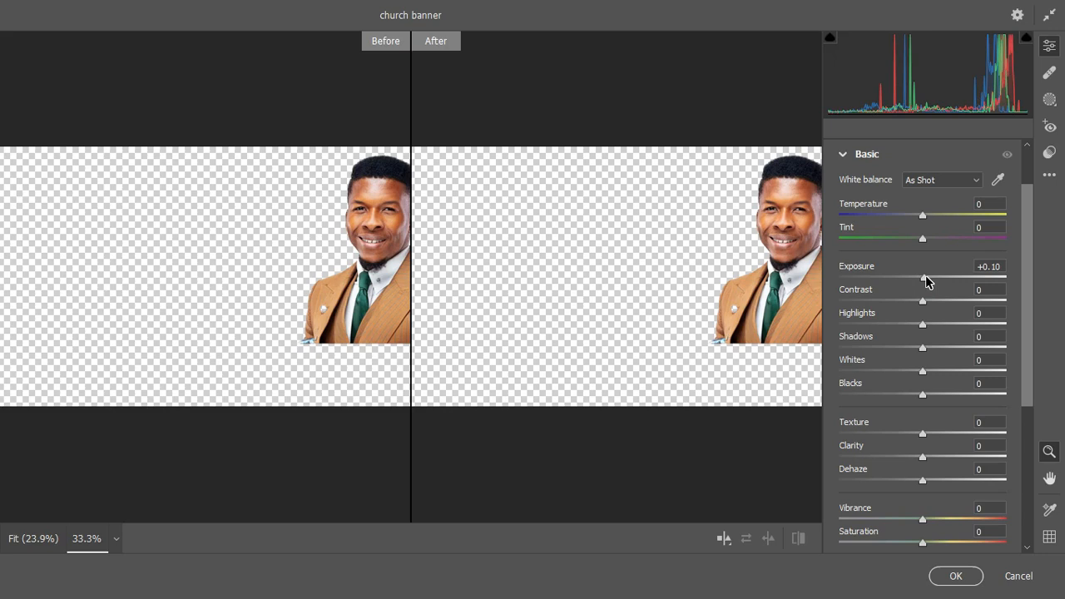
pyautogui.moveTo(927, 281); pyautogui.dragTo(930, 282)
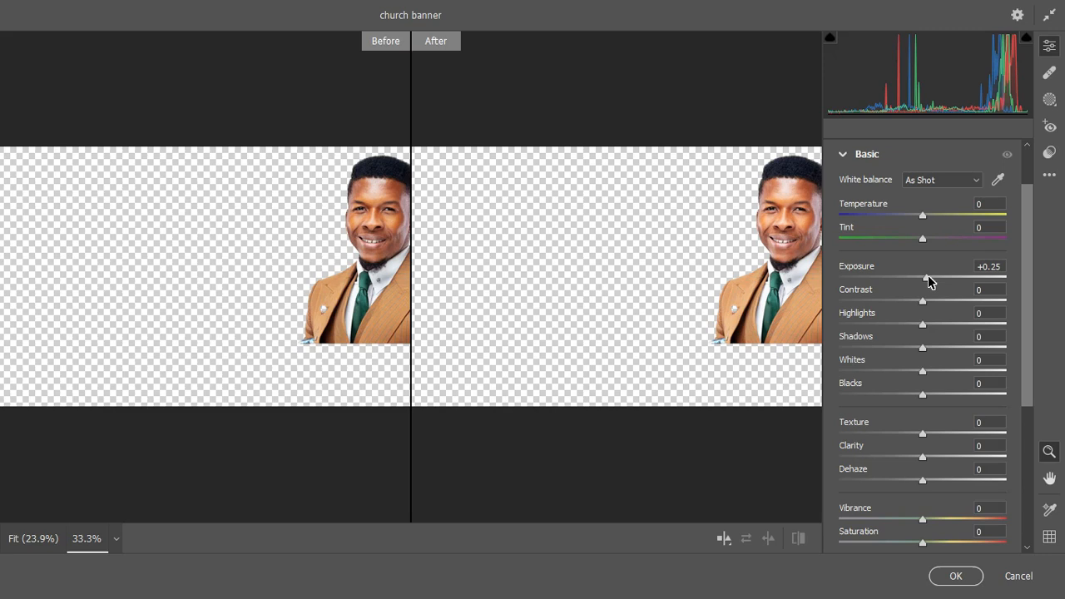
pyautogui.moveTo(929, 279); pyautogui.dragTo(926, 279)
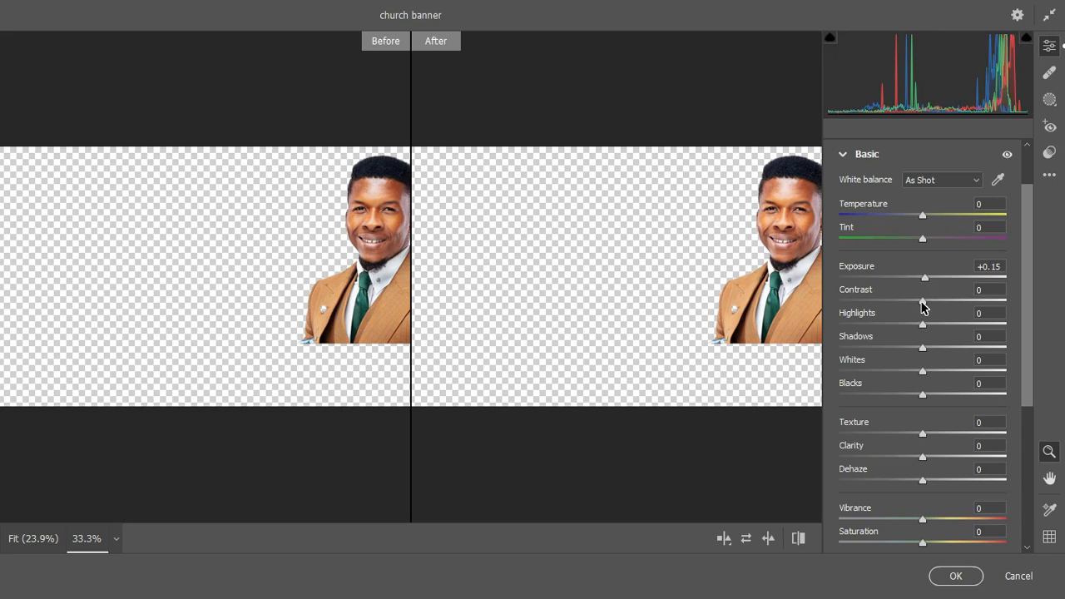
pyautogui.moveTo(923, 306); pyautogui.dragTo(930, 307)
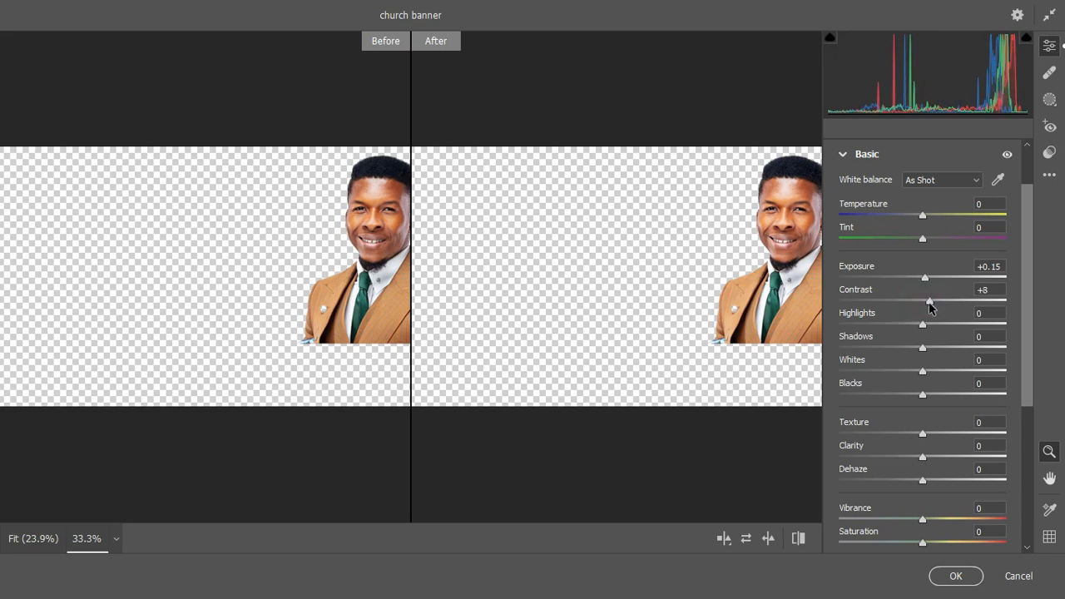
pyautogui.click(924, 330)
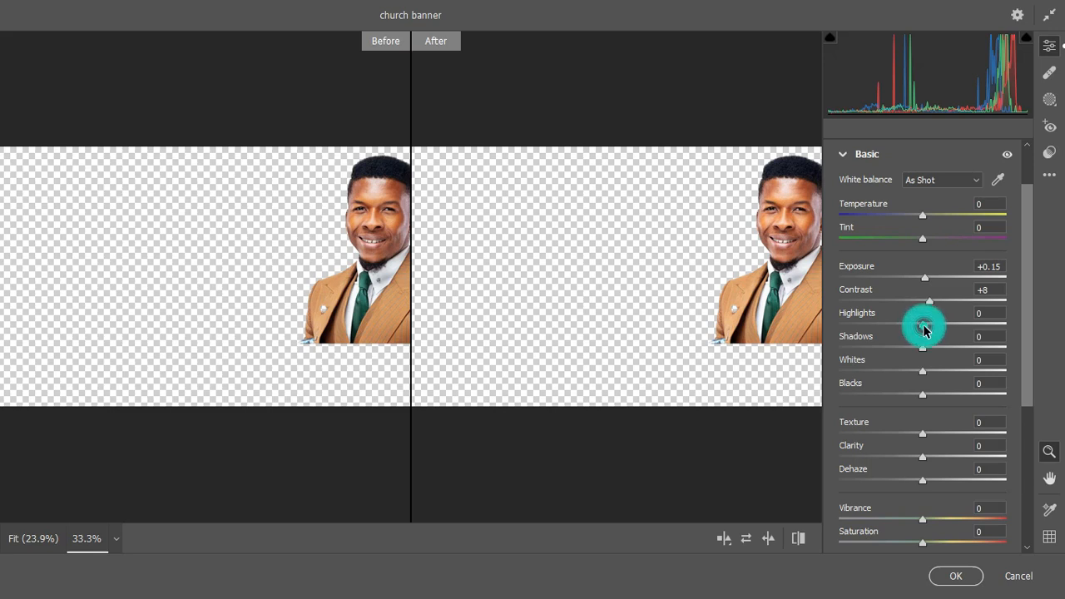
pyautogui.moveTo(924, 329); pyautogui.dragTo(917, 403)
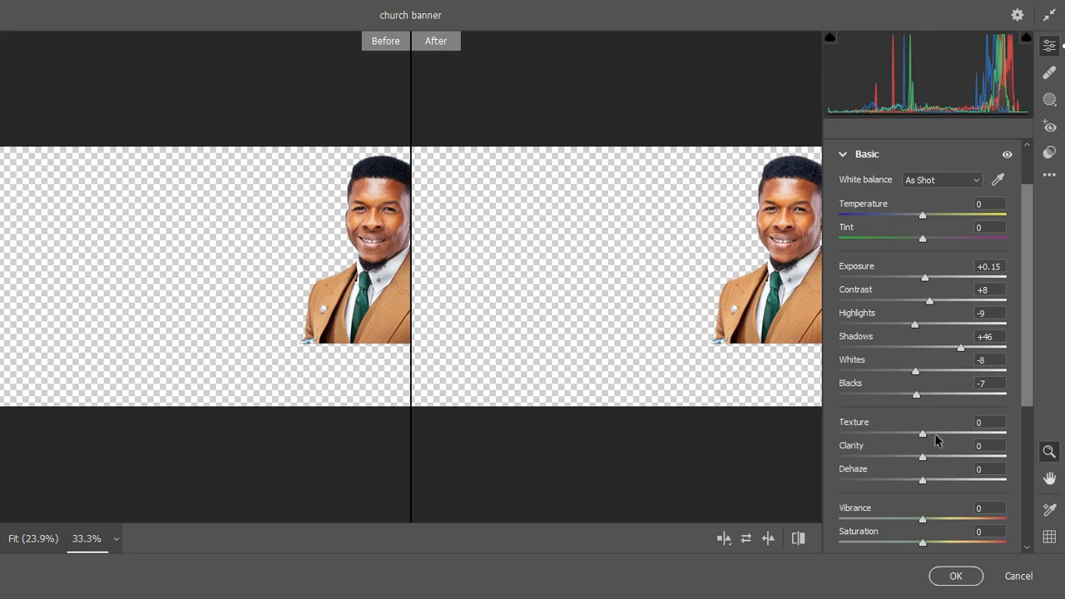
# Set Texture +34, Clarity +12 and Dehaze -3, and drop Saturation to -45
pyautogui.scroll(-1, 937, 411)
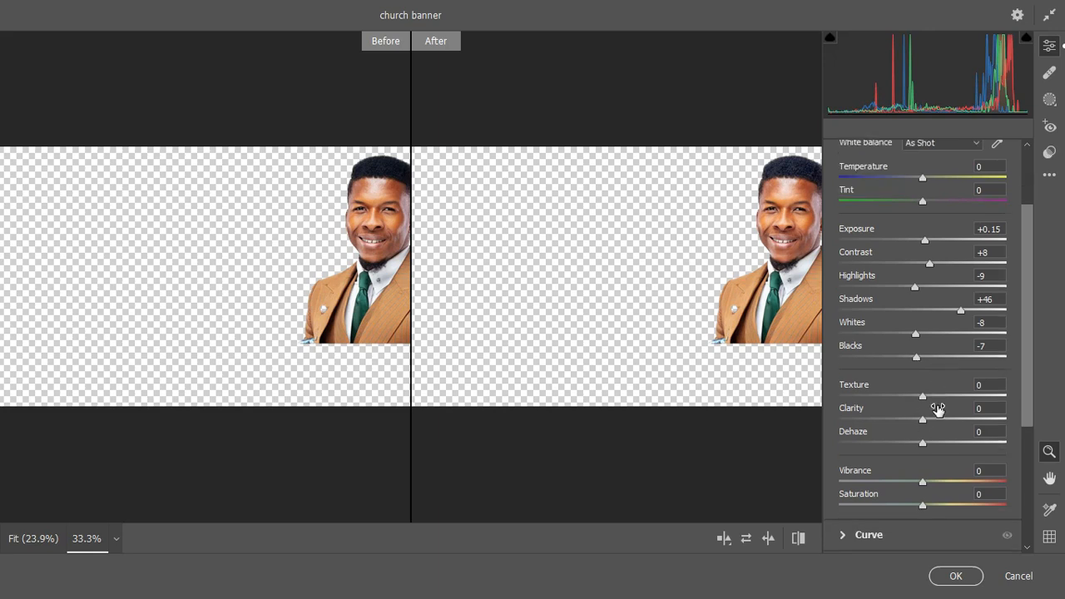
pyautogui.scroll(-1, 938, 410)
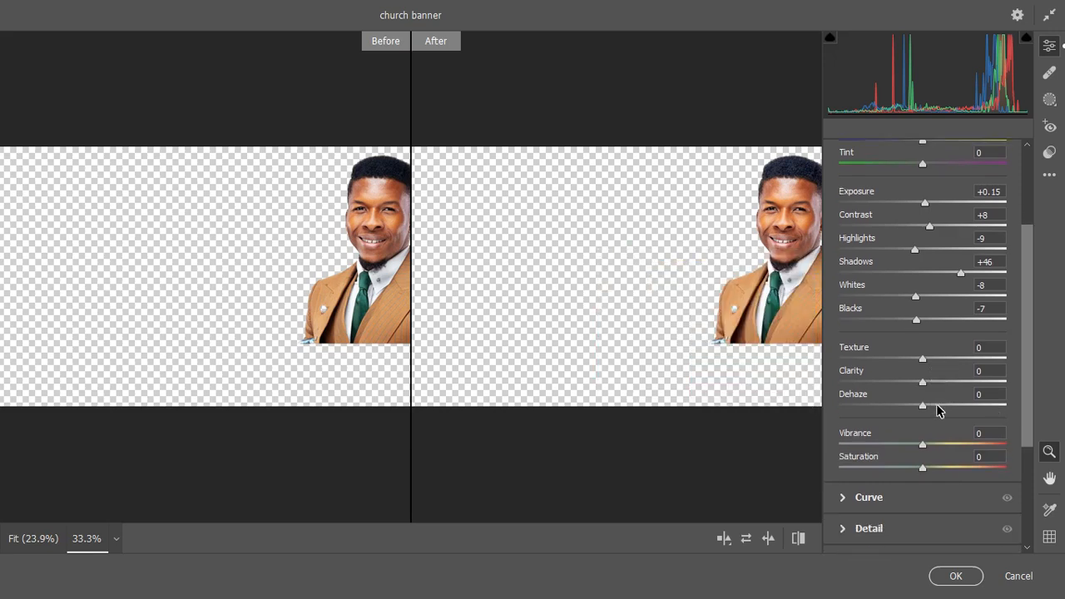
pyautogui.scroll(-1, 938, 415)
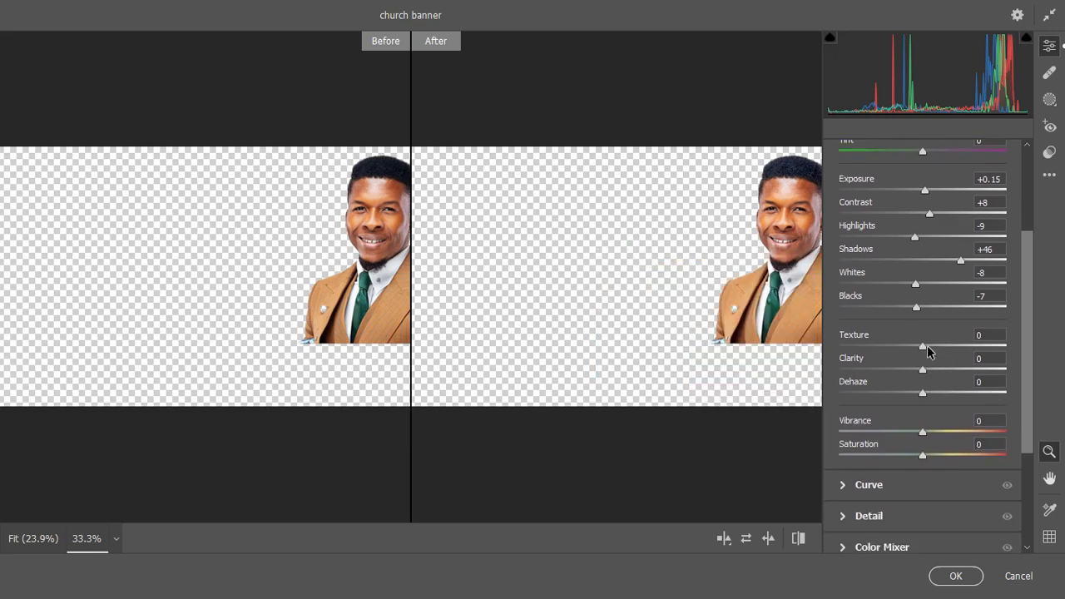
pyautogui.moveTo(924, 350); pyautogui.dragTo(932, 374)
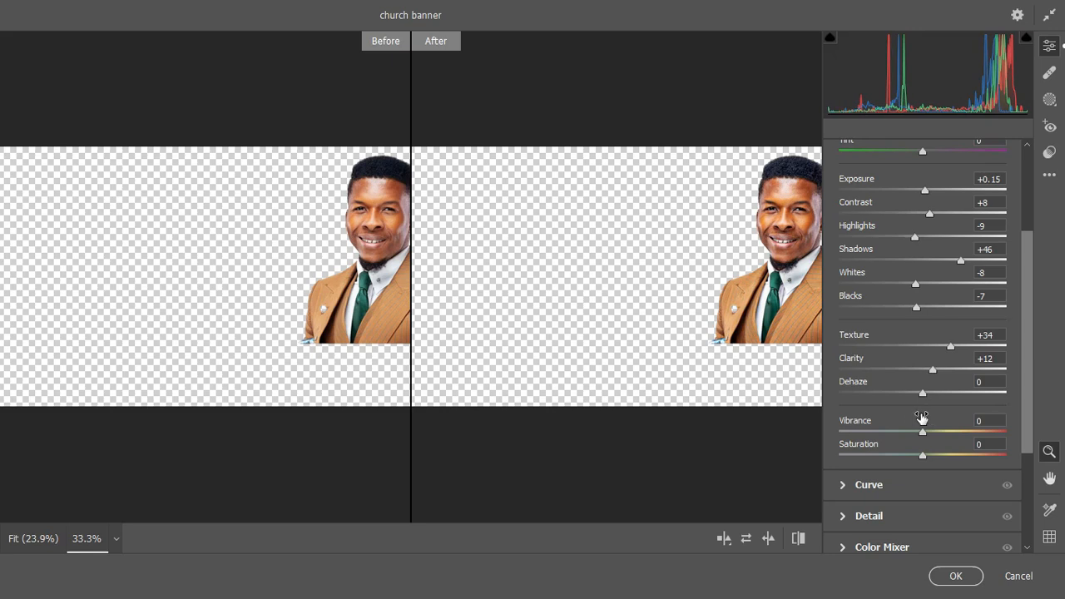
pyautogui.moveTo(922, 395); pyautogui.dragTo(920, 392)
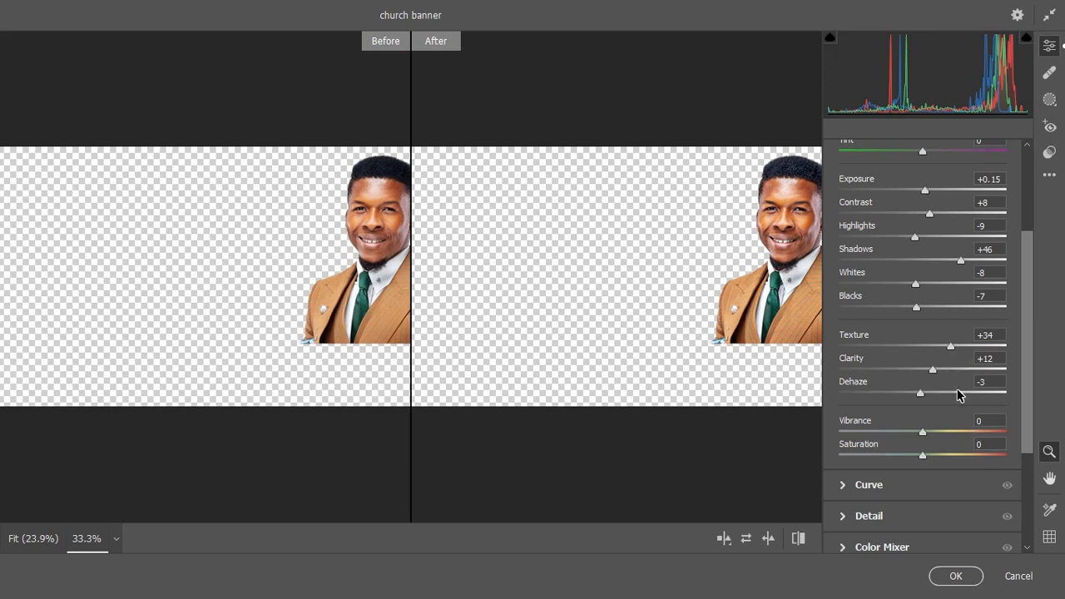
pyautogui.scroll(-1, 957, 391)
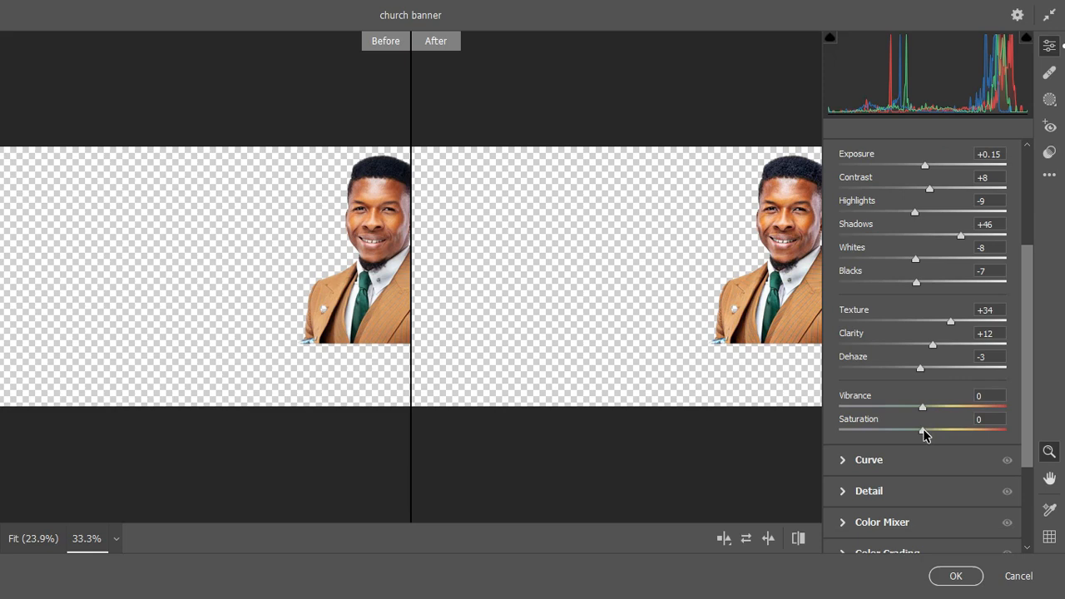
pyautogui.moveTo(924, 431); pyautogui.dragTo(885, 434)
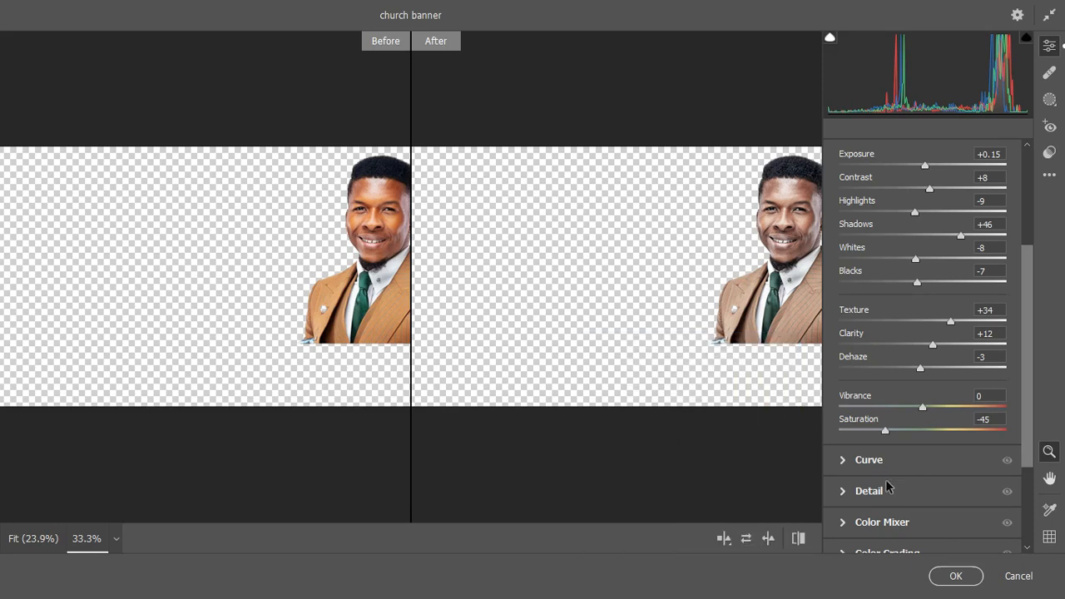
# Set Sharpening to 90 and Noise Reduction to 14 in Detail, then apply the filter
pyautogui.click(845, 491)
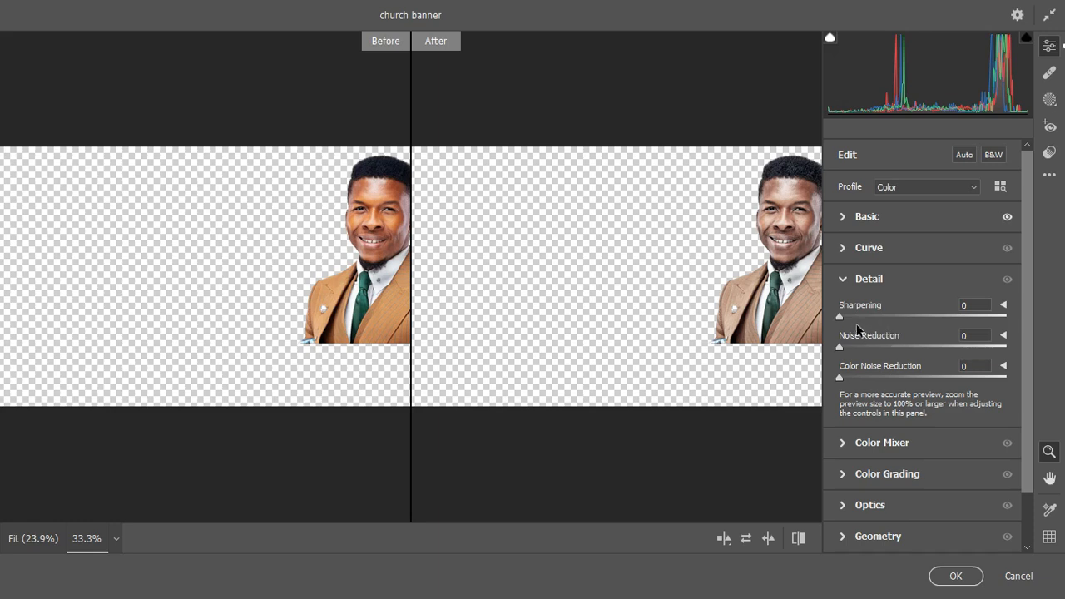
pyautogui.moveTo(840, 317); pyautogui.dragTo(942, 318)
pyautogui.moveTo(839, 347); pyautogui.dragTo(858, 348)
pyautogui.moveTo(863, 351); pyautogui.dragTo(865, 350)
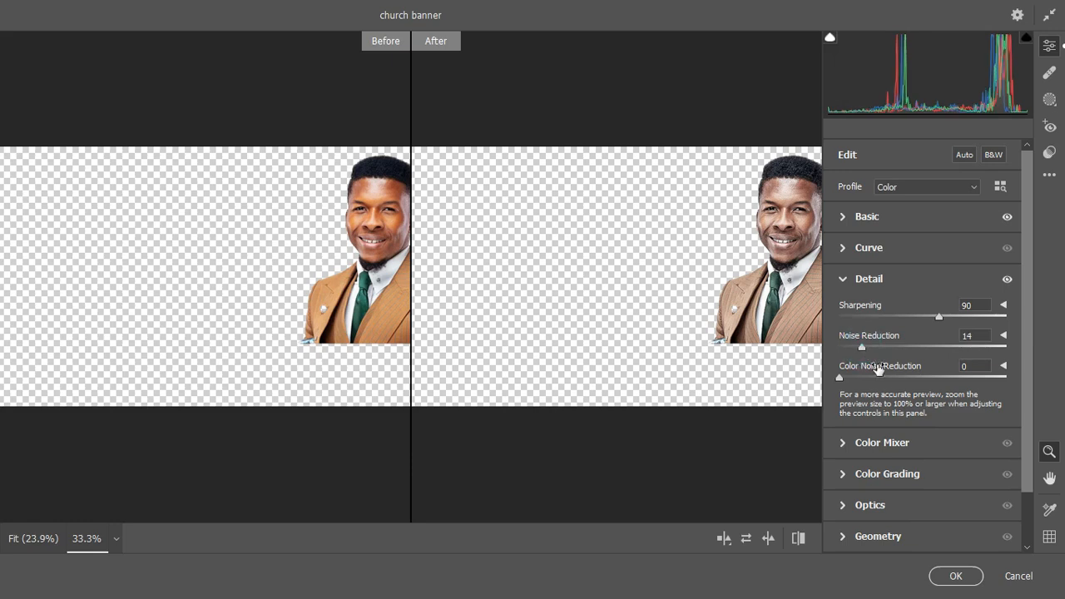
pyautogui.click(952, 576)
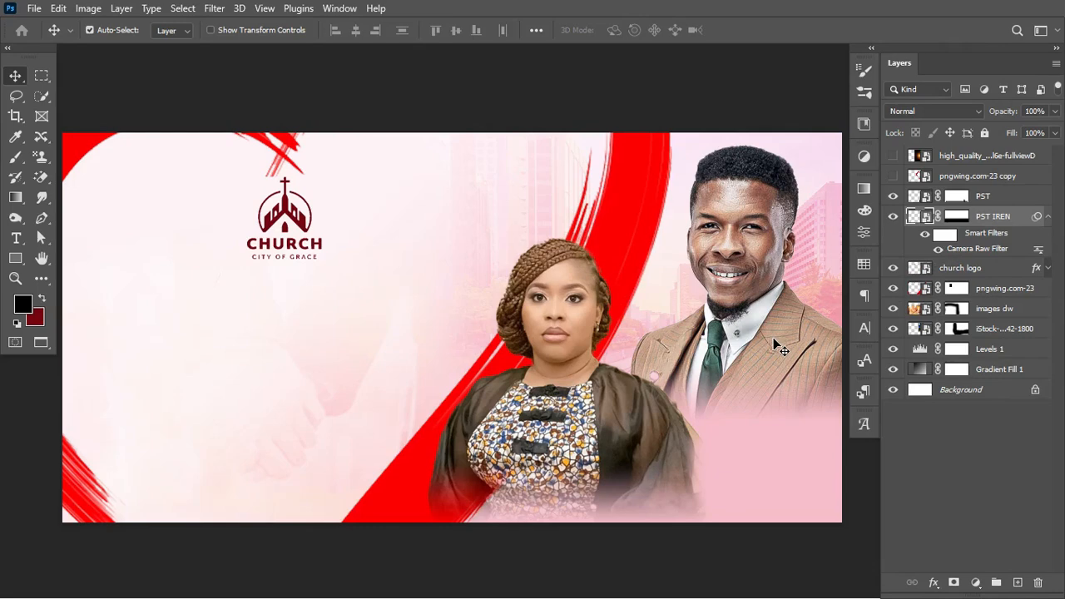
# Select the woman's PST layer and open the Camera Raw Filter on it
pyautogui.click(575, 308)
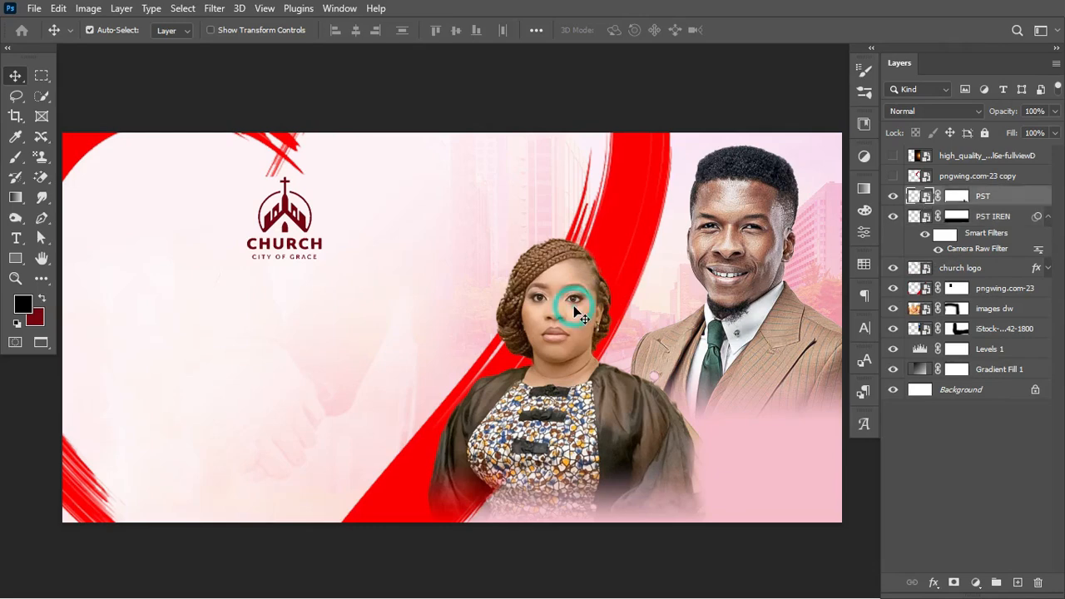
pyautogui.click(894, 196)
pyautogui.click(894, 196)
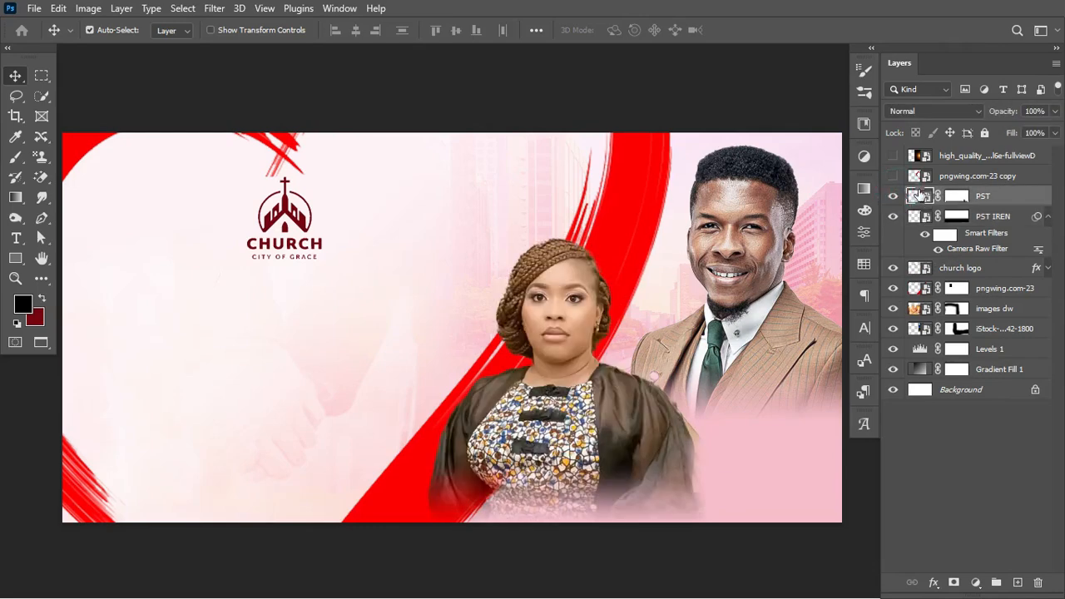
pyautogui.click(217, 8)
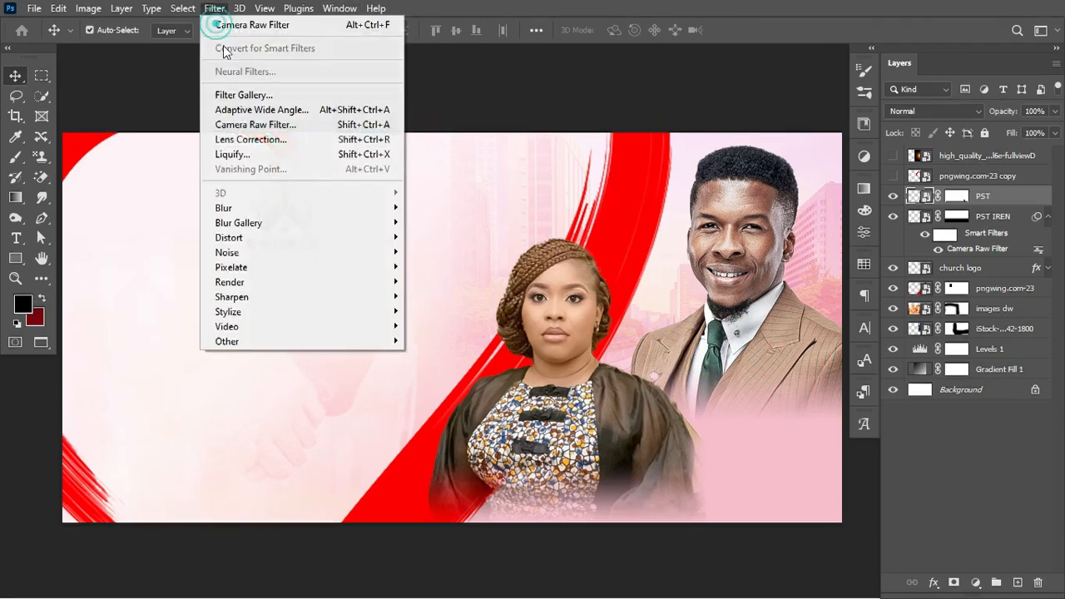
pyautogui.click(282, 126)
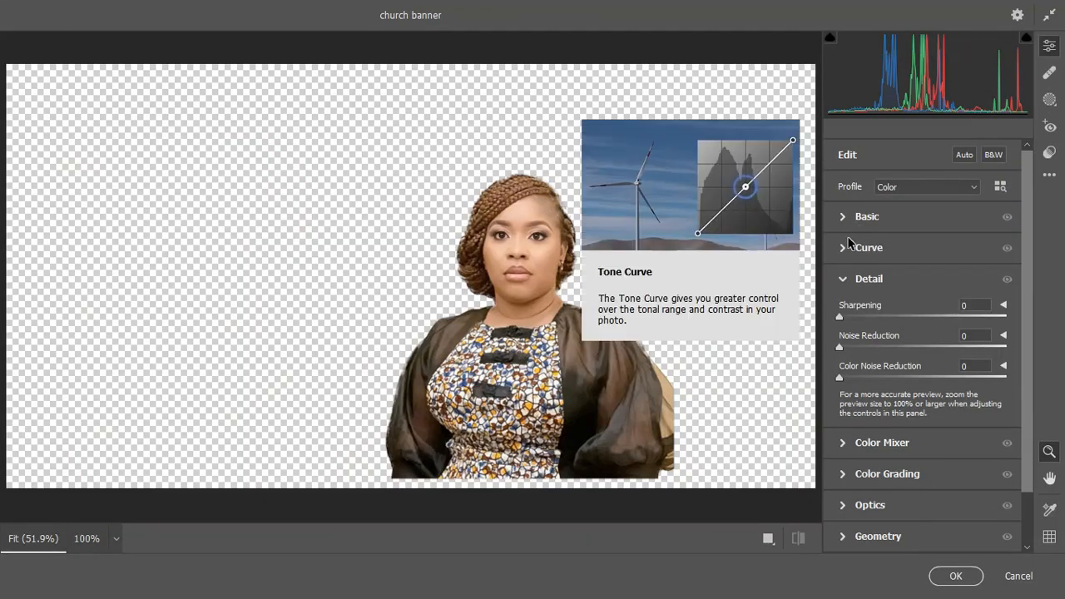
# Set Sharpening to 79 and Noise Reduction to 10, then expand the Basic panel
pyautogui.moveTo(844, 317); pyautogui.dragTo(923, 318)
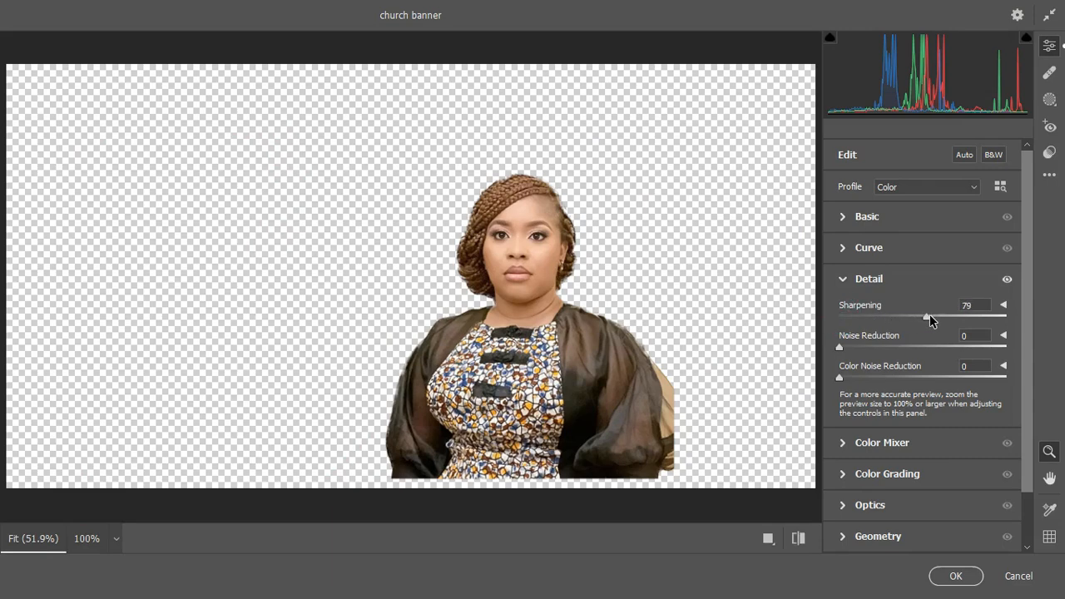
pyautogui.moveTo(849, 347); pyautogui.dragTo(859, 348)
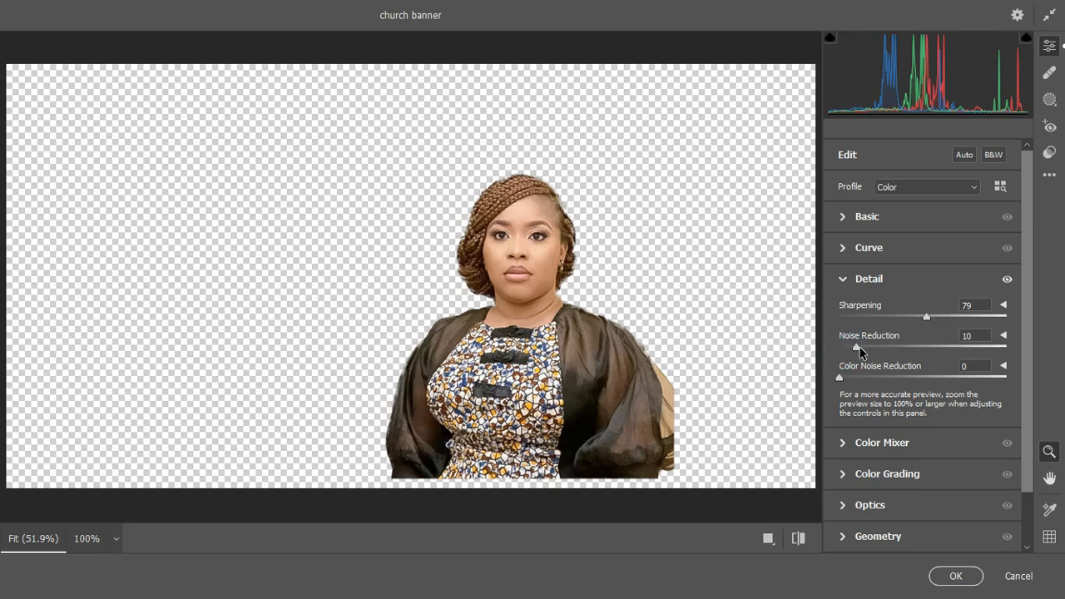
pyautogui.click(843, 216)
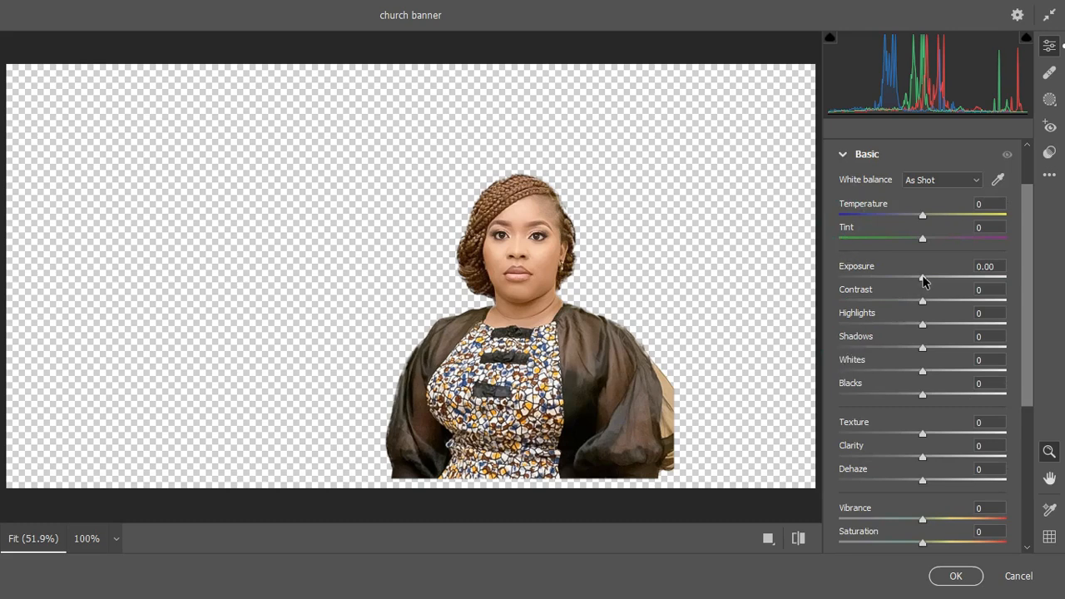
# Give the woman Exposure +0.50, Contrast +72, Highlights -27, Shadows -23, Whites -31, Blacks +41
pyautogui.moveTo(925, 278); pyautogui.dragTo(986, 307)
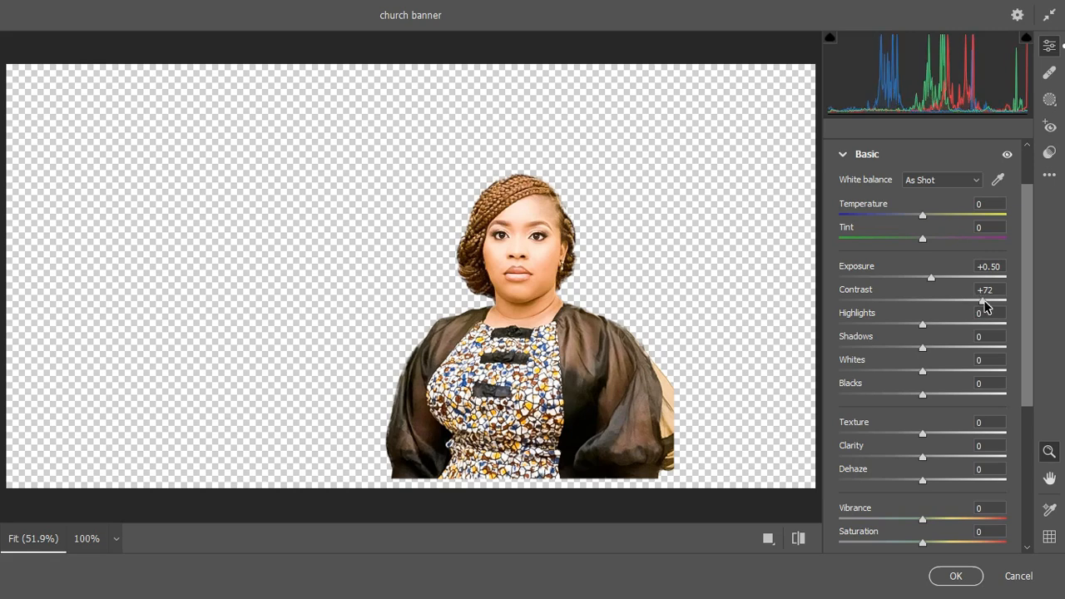
pyautogui.click(923, 326)
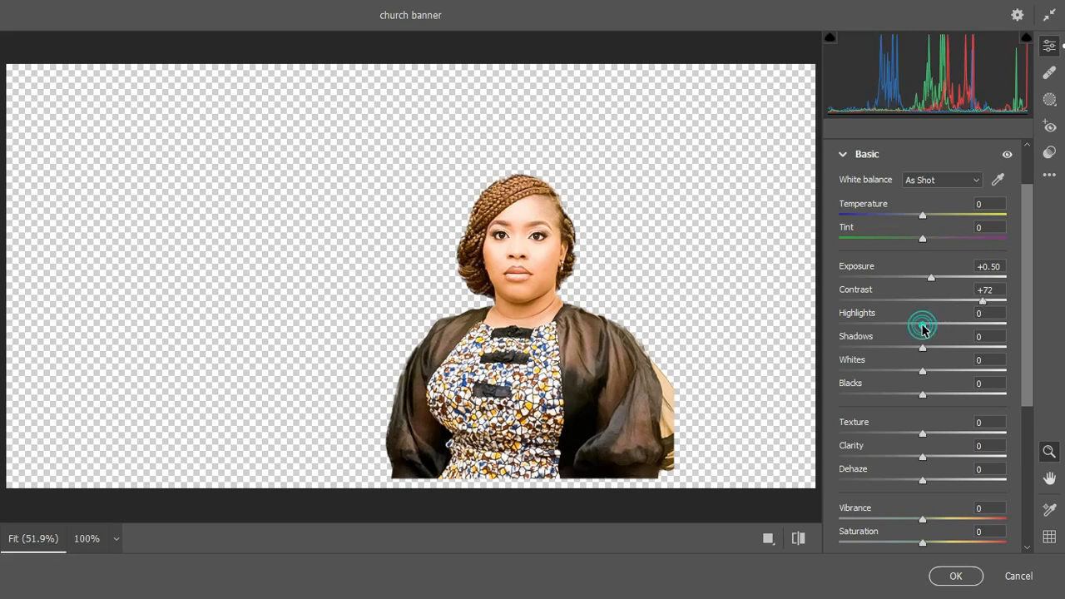
pyautogui.moveTo(922, 329); pyautogui.dragTo(958, 396)
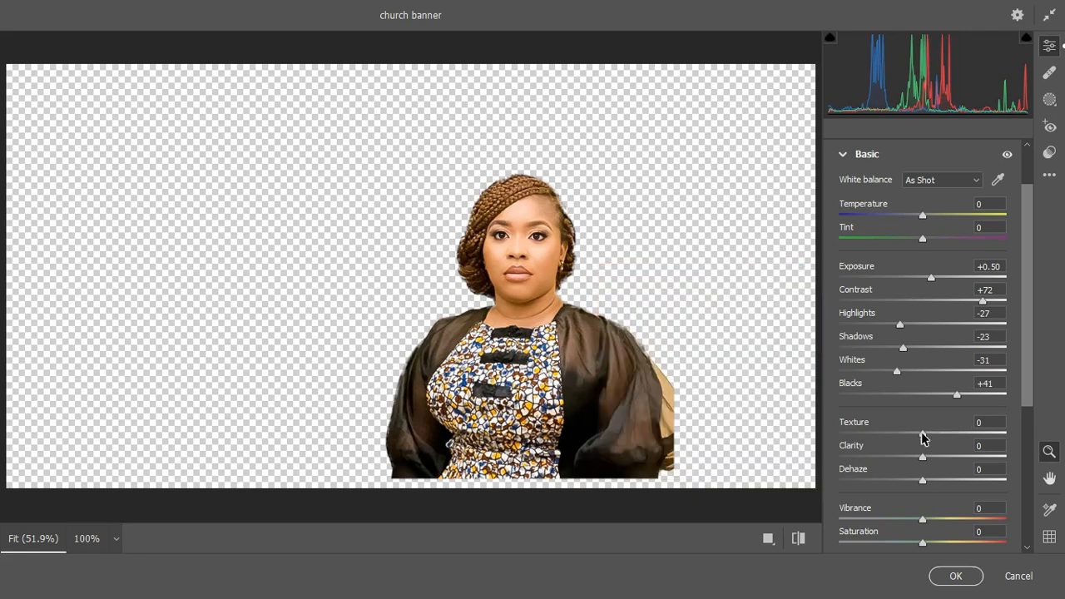
# Set Texture +84, Clarity +37 and Saturation -33 on the woman's photo, then apply the filter
pyautogui.moveTo(923, 434); pyautogui.dragTo(994, 435)
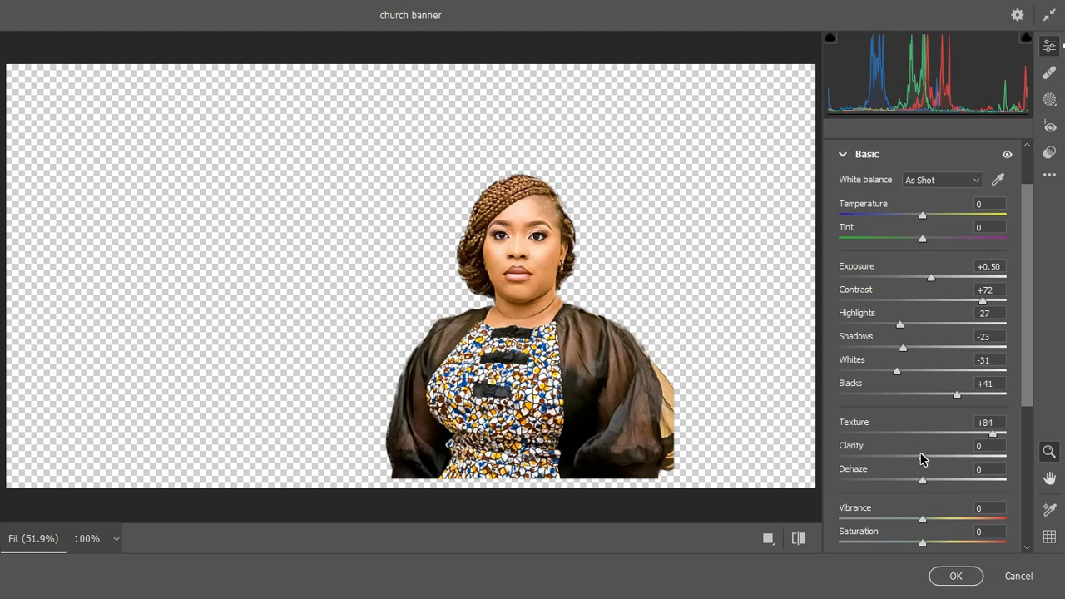
pyautogui.moveTo(922, 458); pyautogui.dragTo(954, 457)
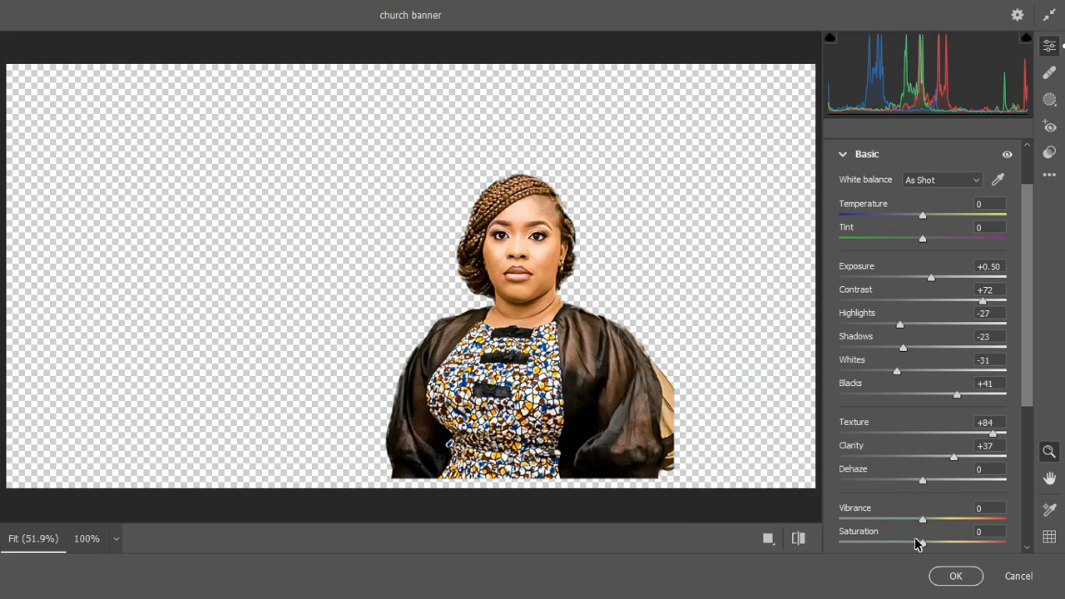
pyautogui.moveTo(921, 543); pyautogui.dragTo(895, 546)
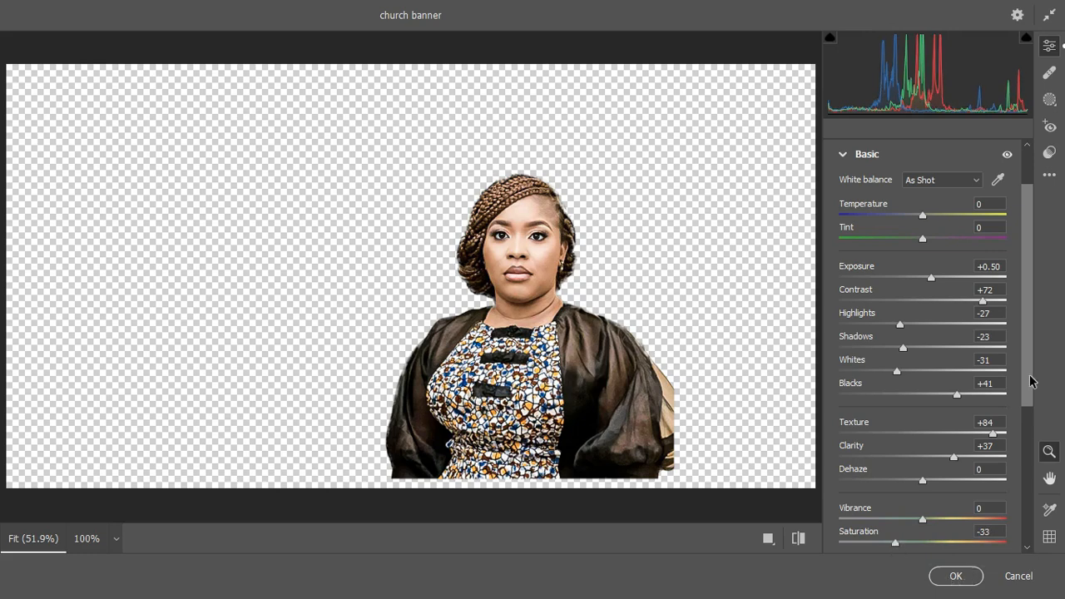
pyautogui.moveTo(1028, 379); pyautogui.dragTo(1029, 418)
pyautogui.click(953, 578)
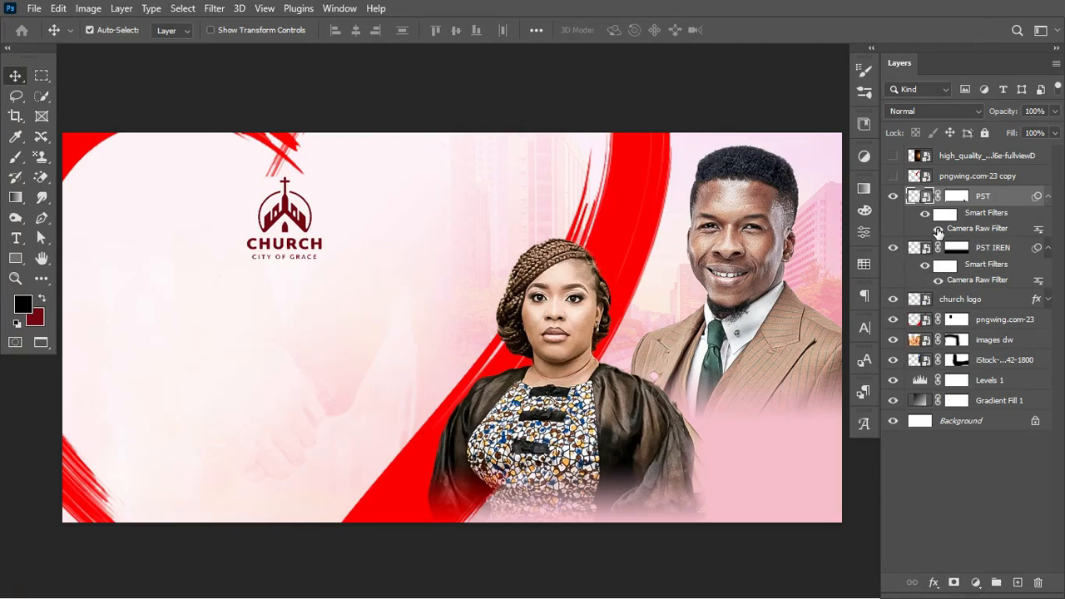
# Toggle the woman's Camera Raw filter off and on, then reopen and cancel its settings
pyautogui.click(938, 230)
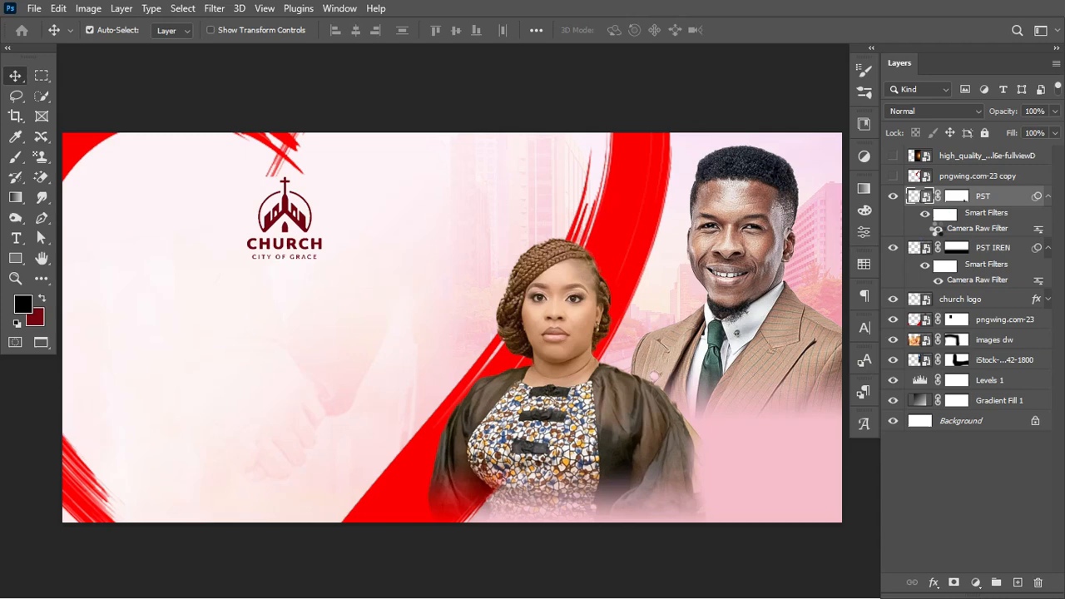
pyautogui.click(938, 230)
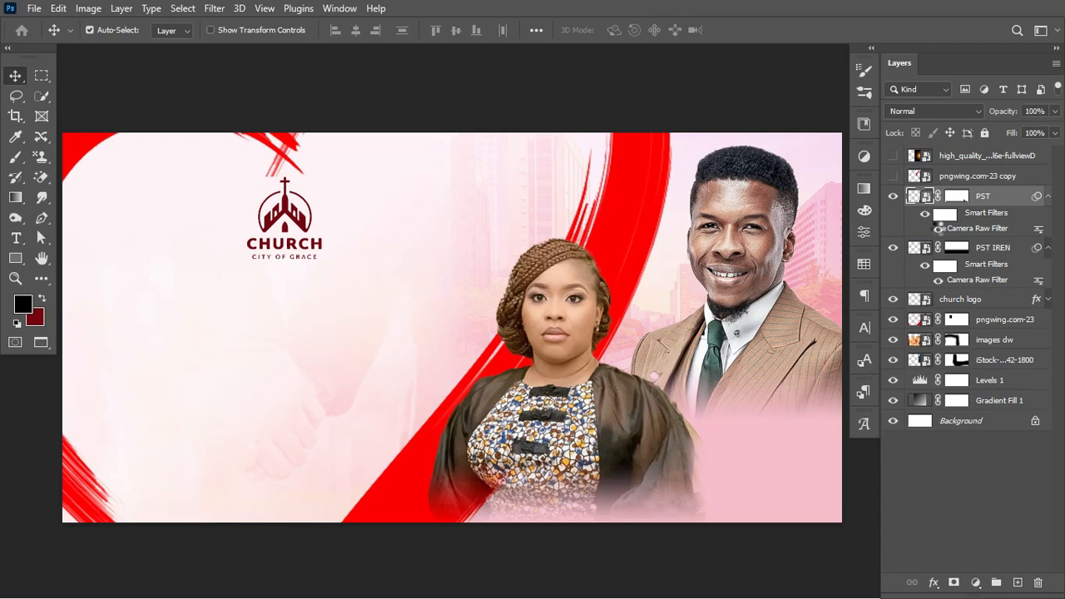
pyautogui.click(984, 227)
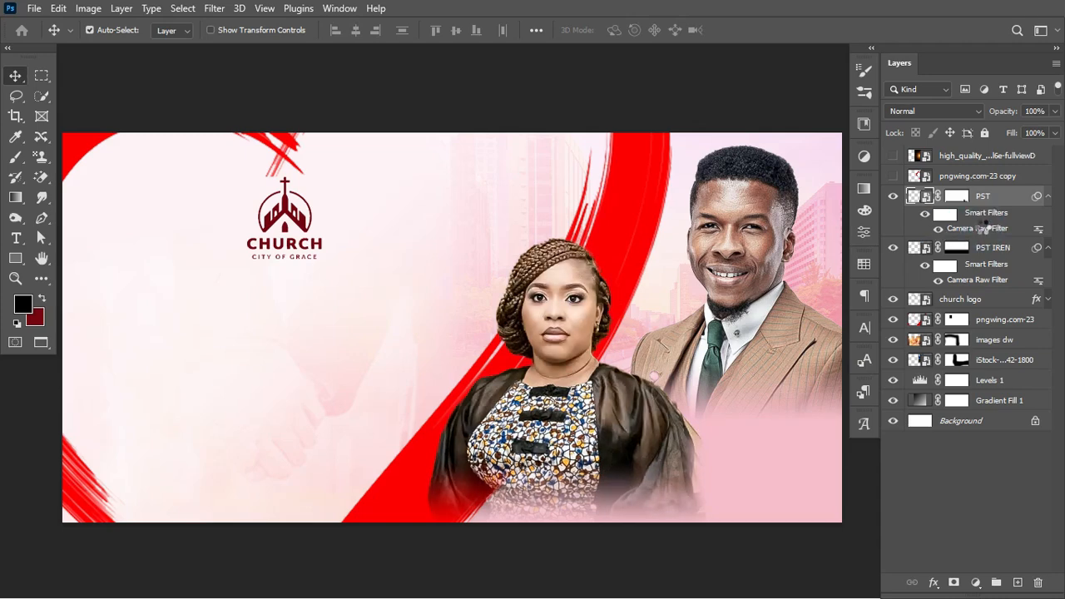
pyautogui.doubleClick(984, 227)
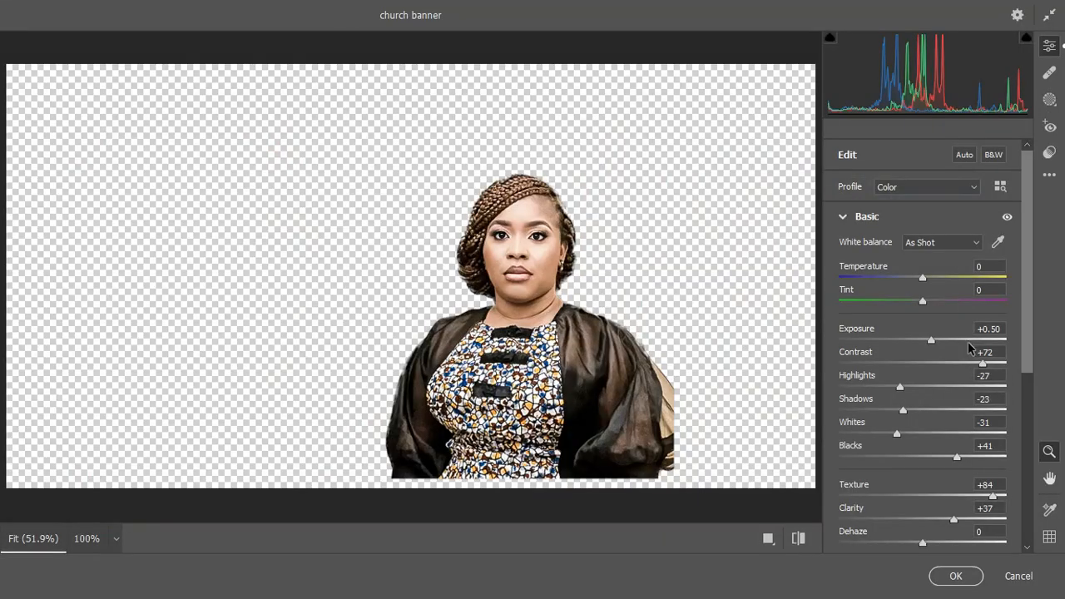
pyautogui.click(1020, 576)
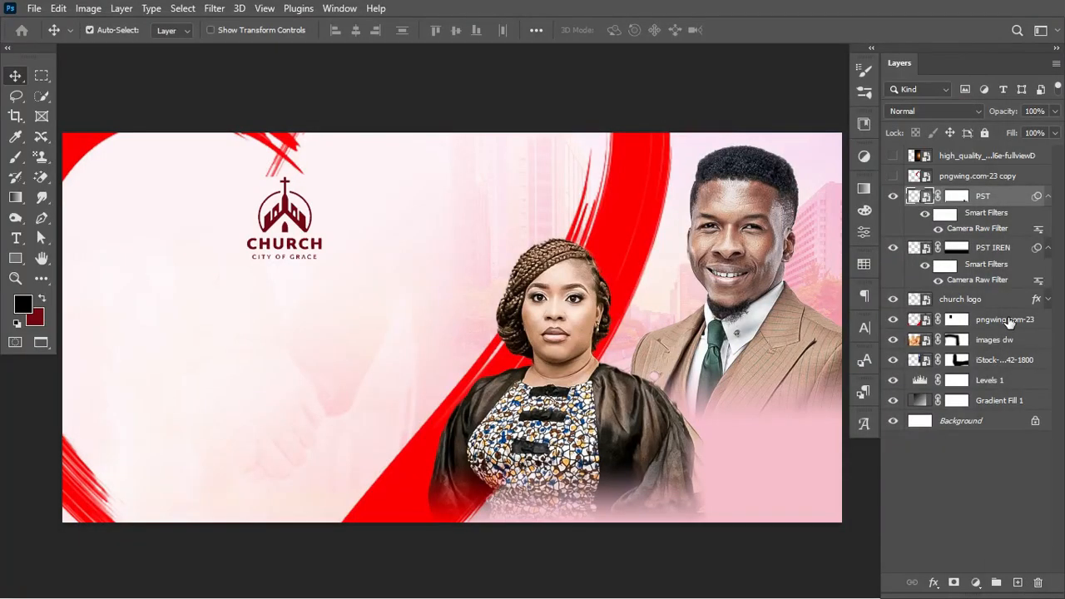
# Collapse the PST and PST IREN filter lists and select the PST IREN layer
pyautogui.click(1050, 195)
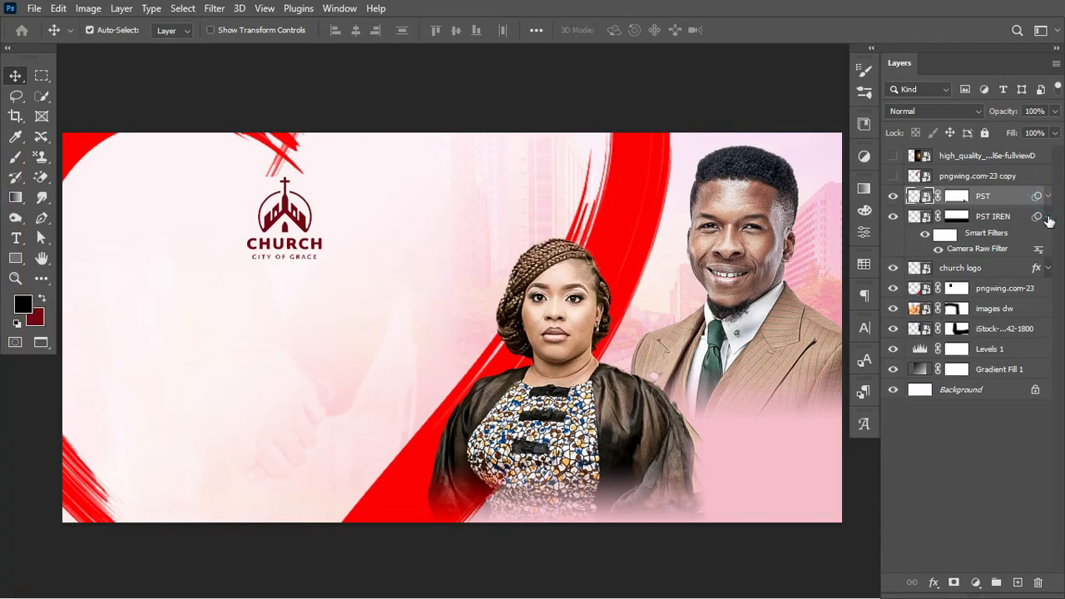
pyautogui.click(1048, 217)
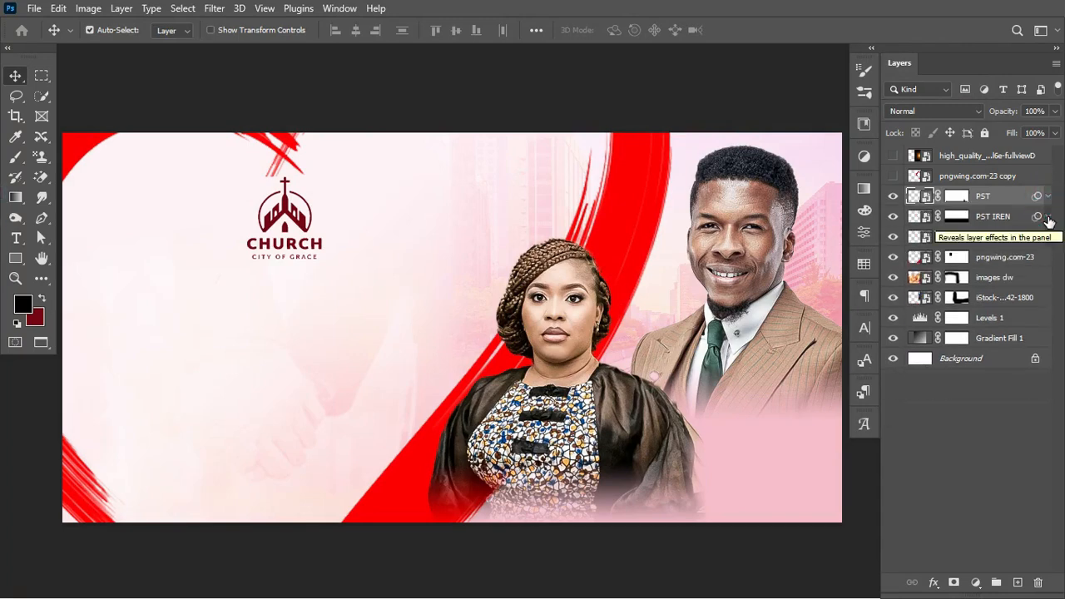
pyautogui.click(996, 218)
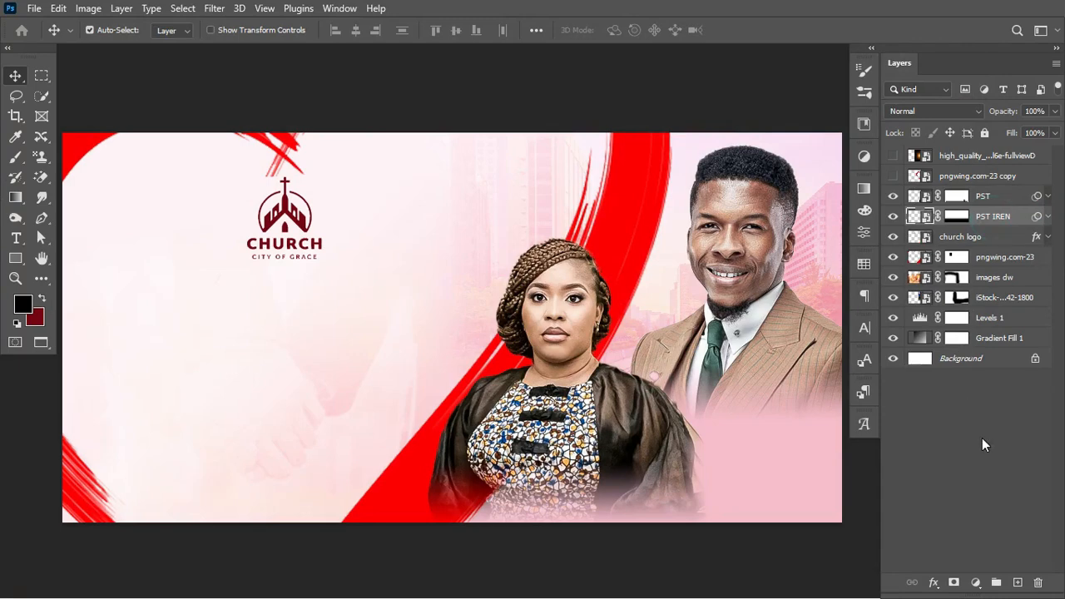
# Add a Color Balance adjustment clipped to PST IREN and nudge its midtones slightly
pyautogui.click(975, 583)
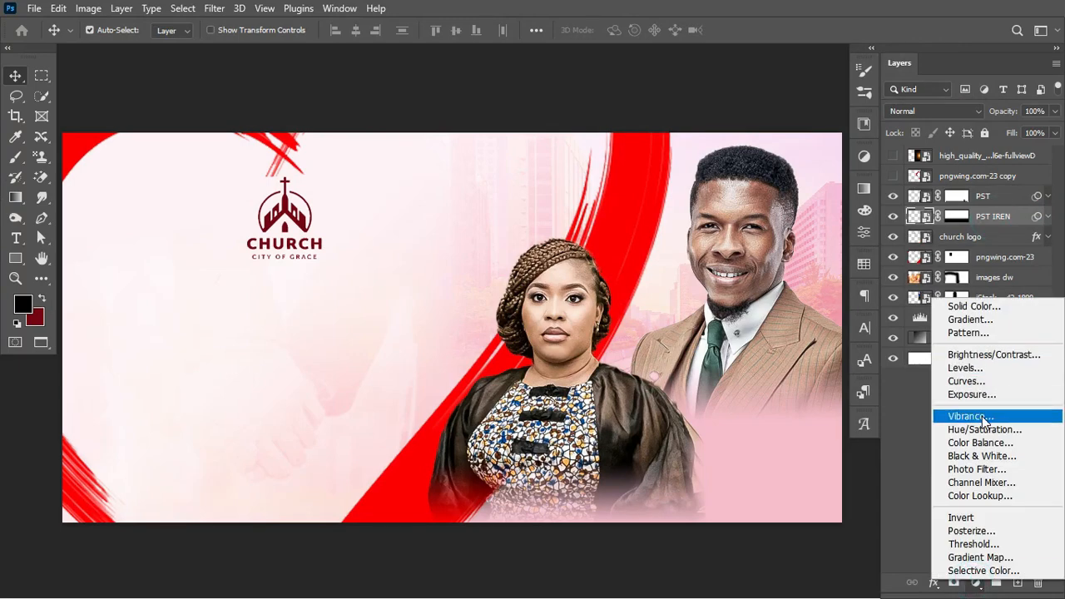
pyautogui.click(980, 443)
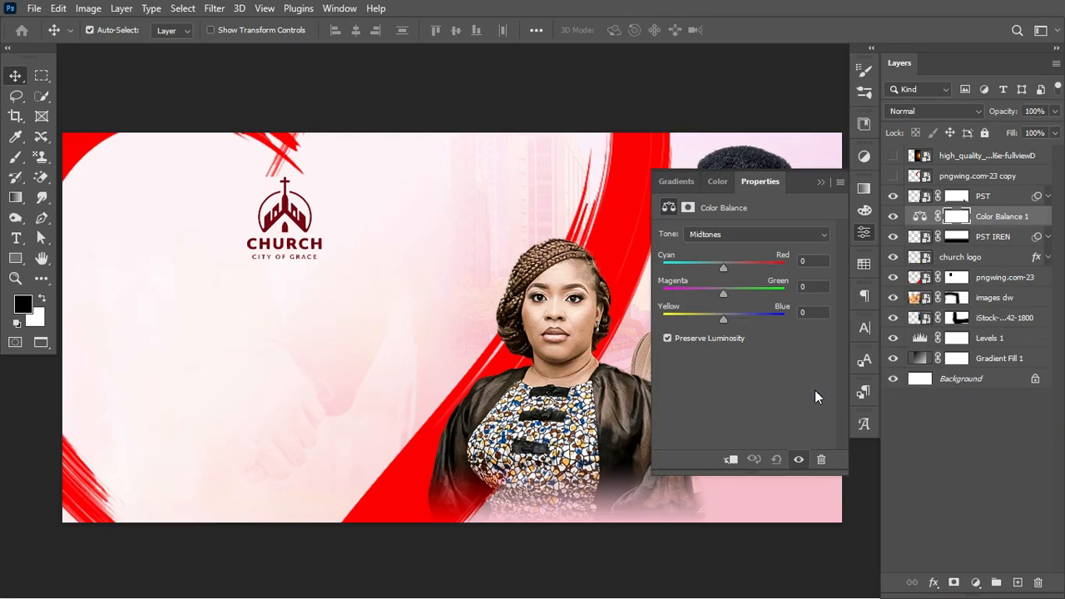
pyautogui.click(732, 460)
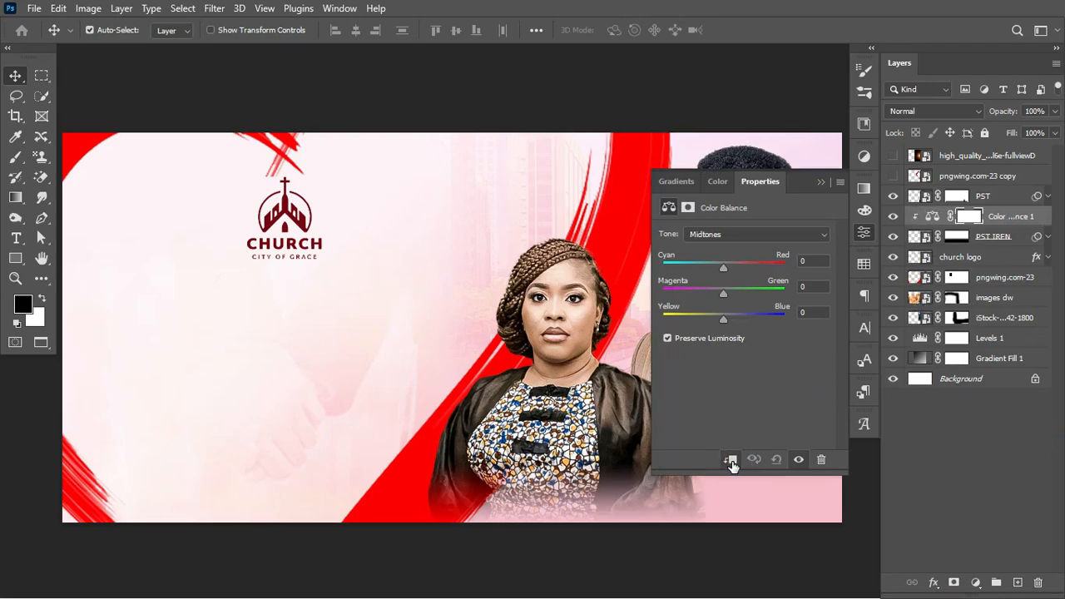
pyautogui.hscroll(5, 424, 365)
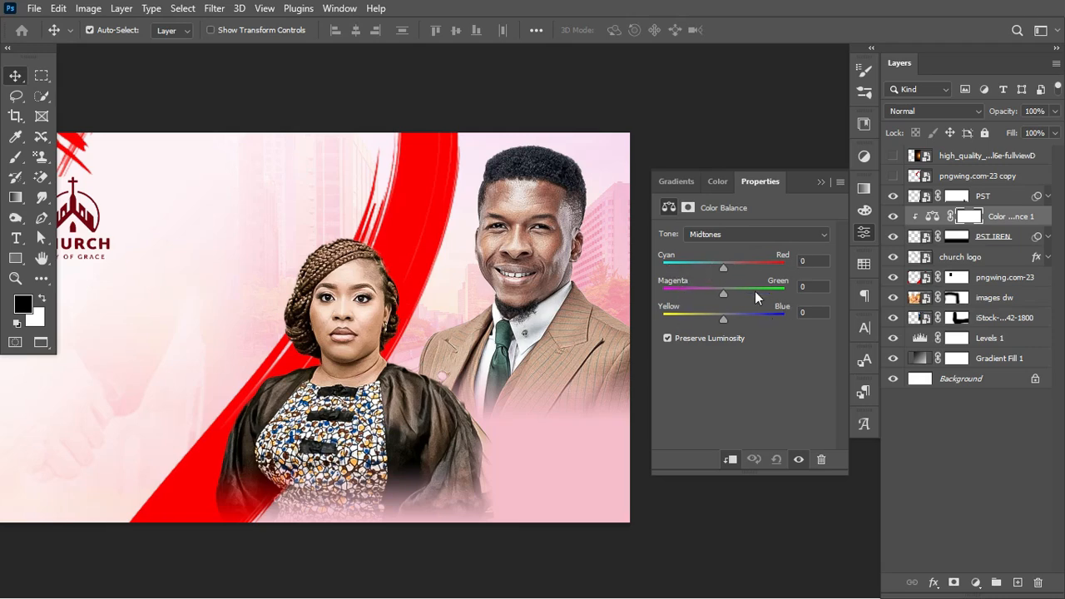
pyautogui.click(724, 263)
pyautogui.moveTo(724, 263); pyautogui.dragTo(725, 263)
pyautogui.moveTo(725, 292); pyautogui.dragTo(720, 293)
pyautogui.click(724, 316)
pyautogui.moveTo(724, 316); pyautogui.dragTo(725, 316)
# Shift the Color Balance highlights to +12, +10, -12
pyautogui.click(774, 234)
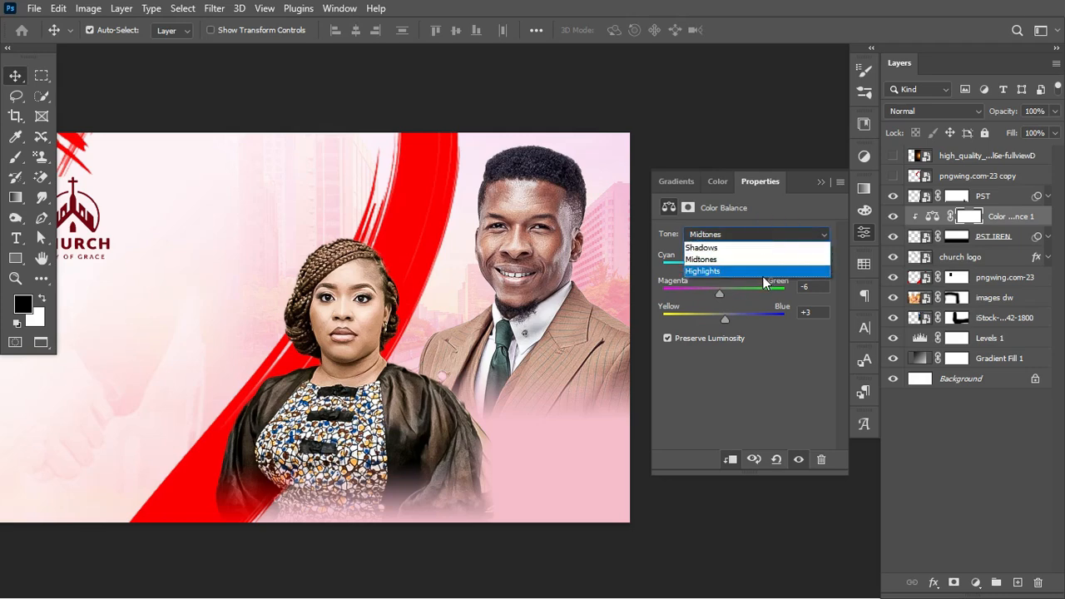
pyautogui.click(761, 271)
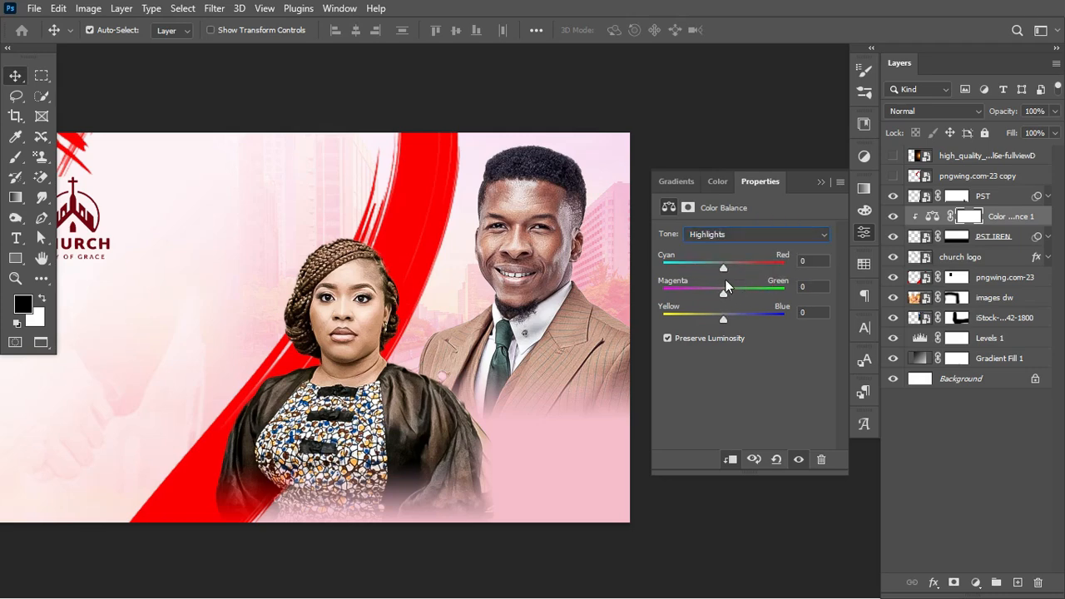
pyautogui.moveTo(723, 266); pyautogui.dragTo(717, 322)
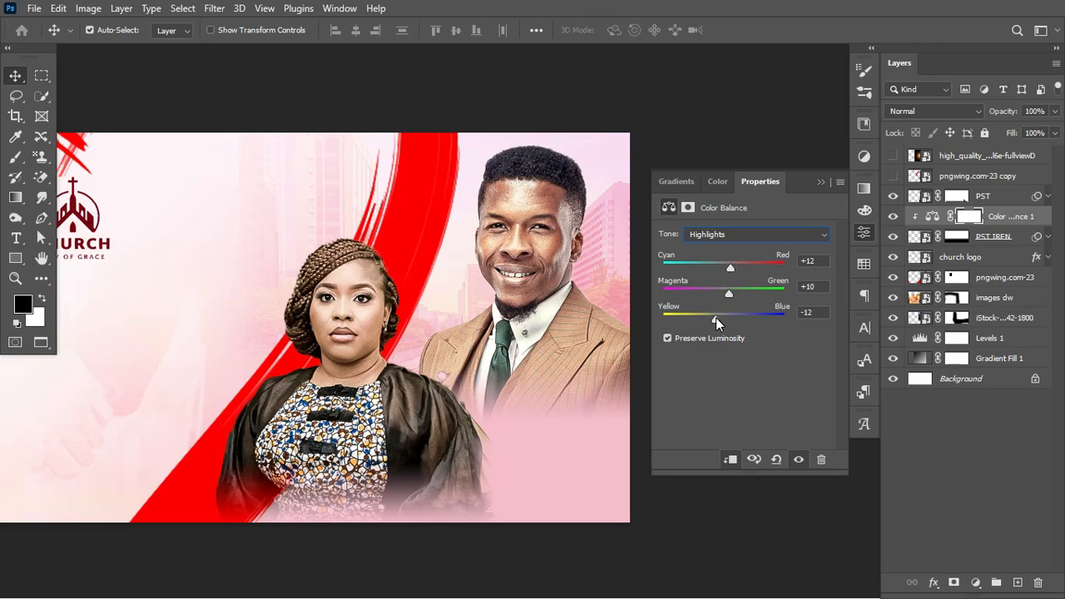
pyautogui.click(715, 317)
# Shift the shadows to +2 red, 0 and -12 toward yellow
pyautogui.click(771, 234)
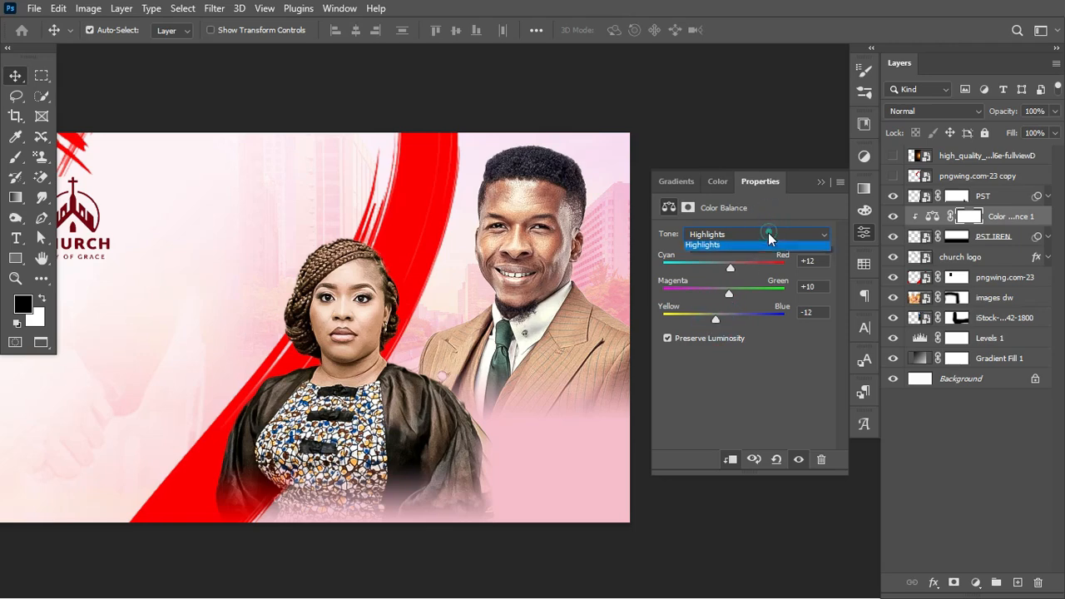
pyautogui.click(743, 254)
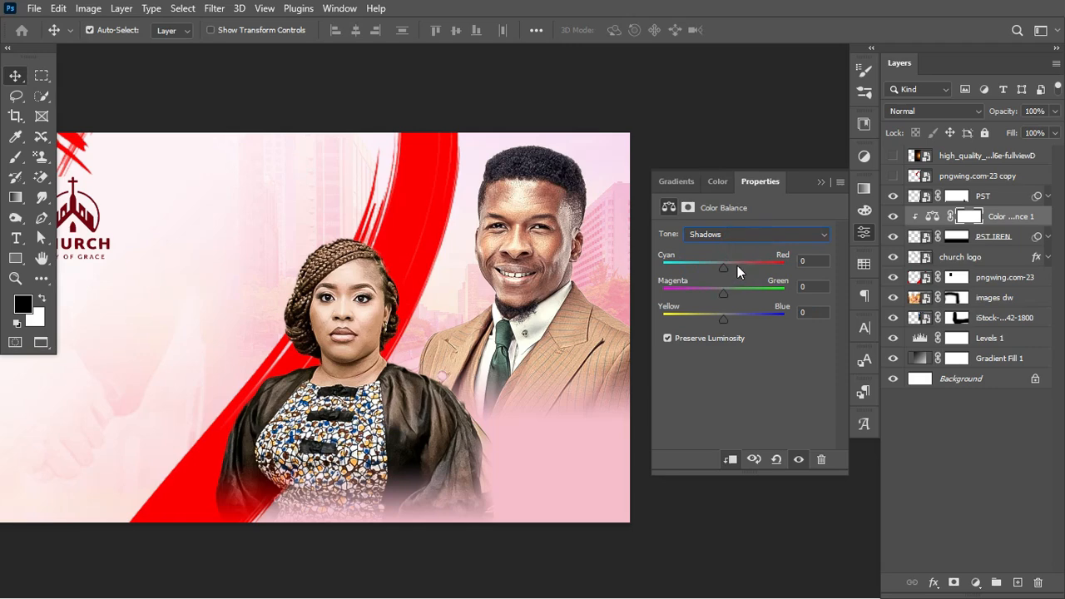
pyautogui.click(727, 267)
pyautogui.moveTo(725, 316); pyautogui.dragTo(717, 316)
pyautogui.click(894, 217)
pyautogui.click(927, 196)
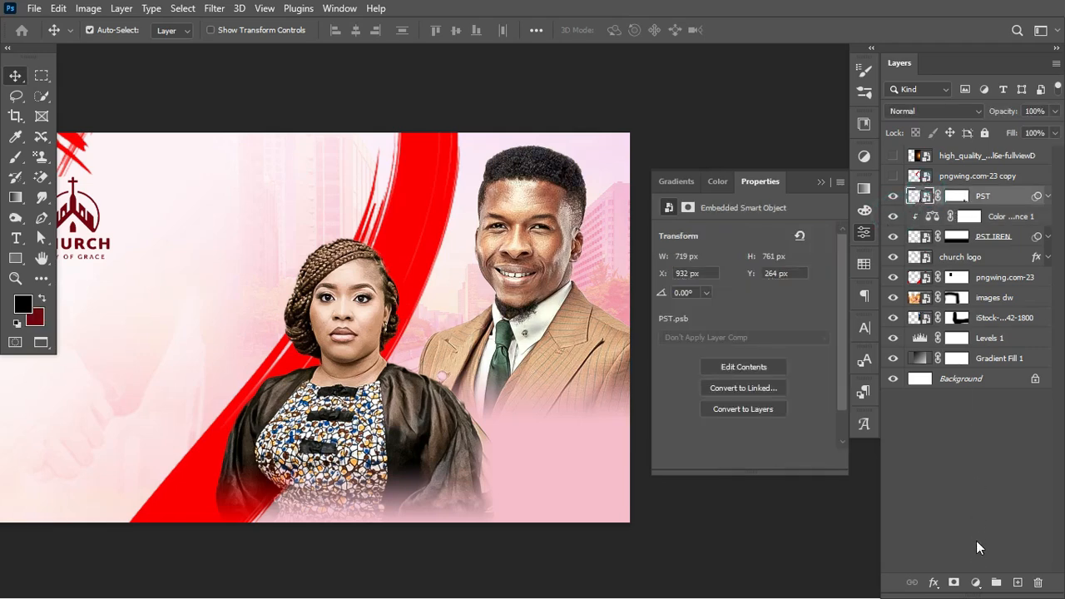
# Add Color Balance 2 clipped to PST, pushing midtones toward red and magenta
pyautogui.click(975, 583)
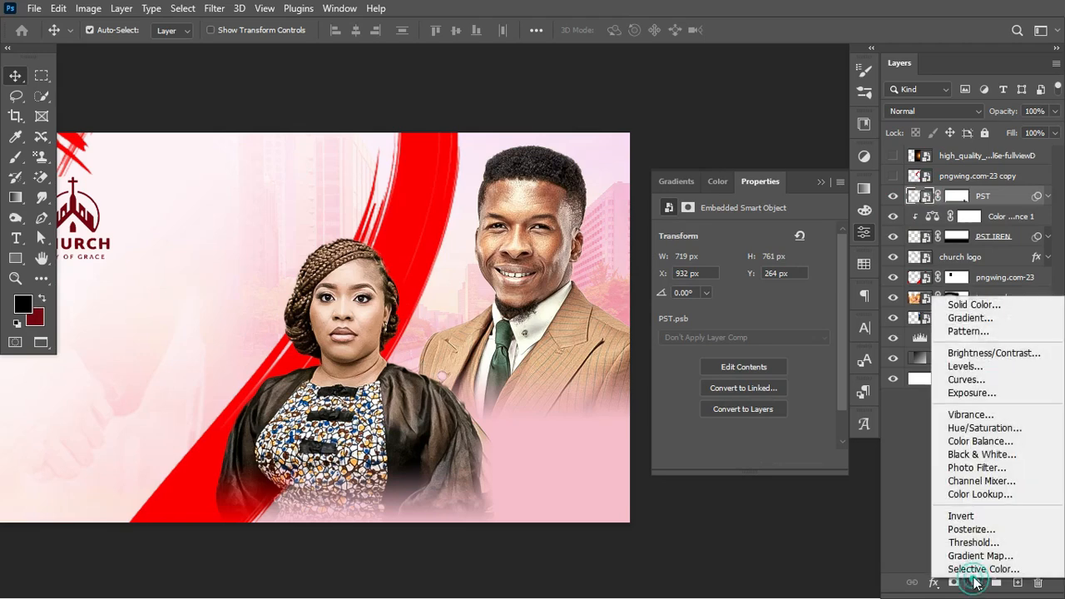
pyautogui.click(978, 440)
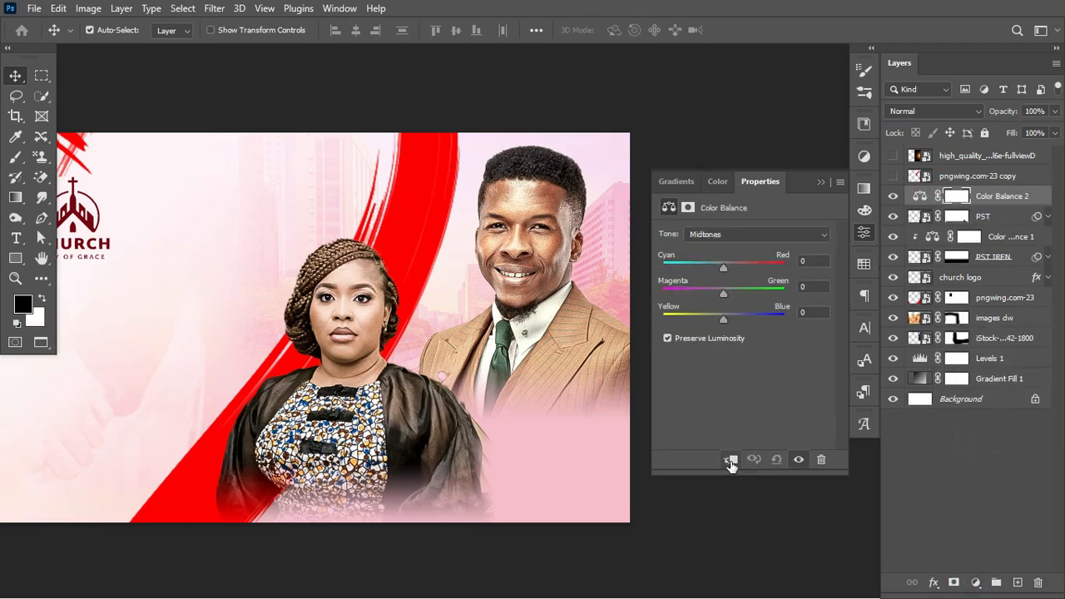
pyautogui.click(731, 460)
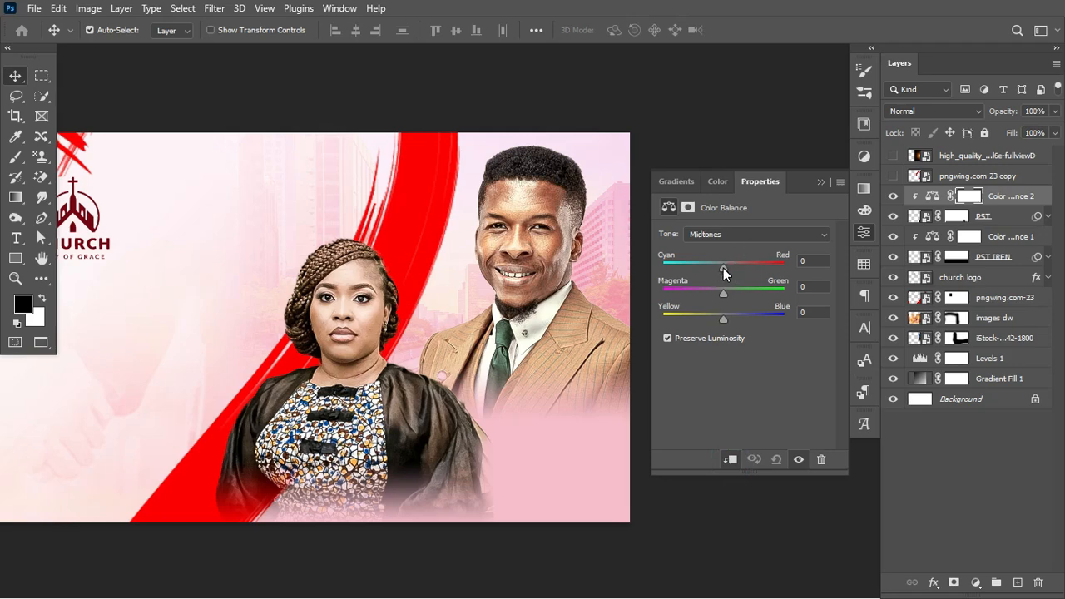
pyautogui.moveTo(723, 268); pyautogui.dragTo(736, 268)
pyautogui.moveTo(723, 292); pyautogui.dragTo(722, 325)
# Nudge the highlights toward cyan and the shadows toward red and yellow
pyautogui.click(756, 237)
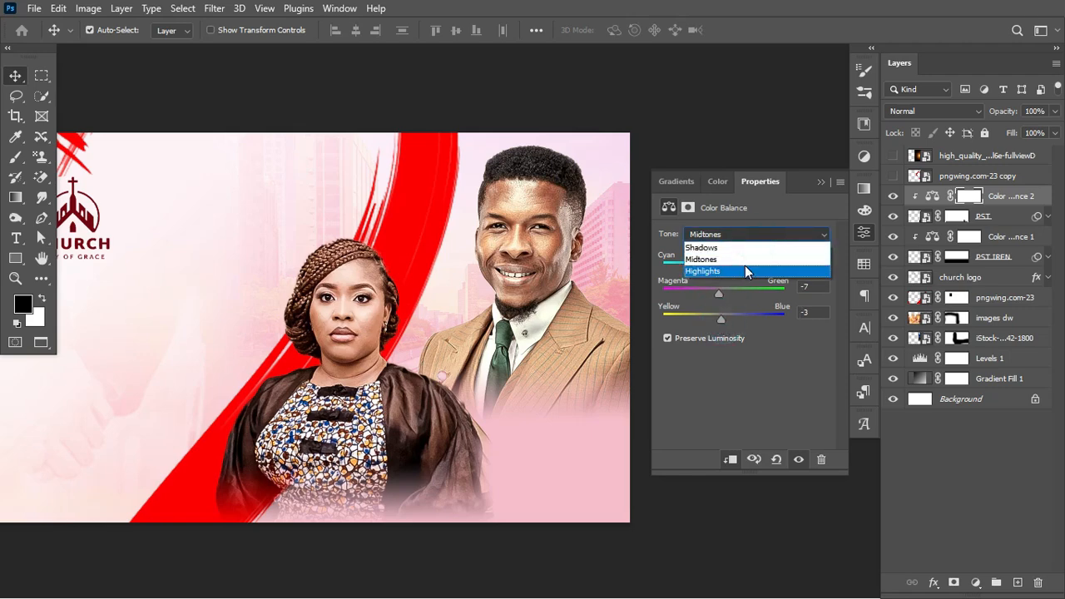
pyautogui.click(745, 266)
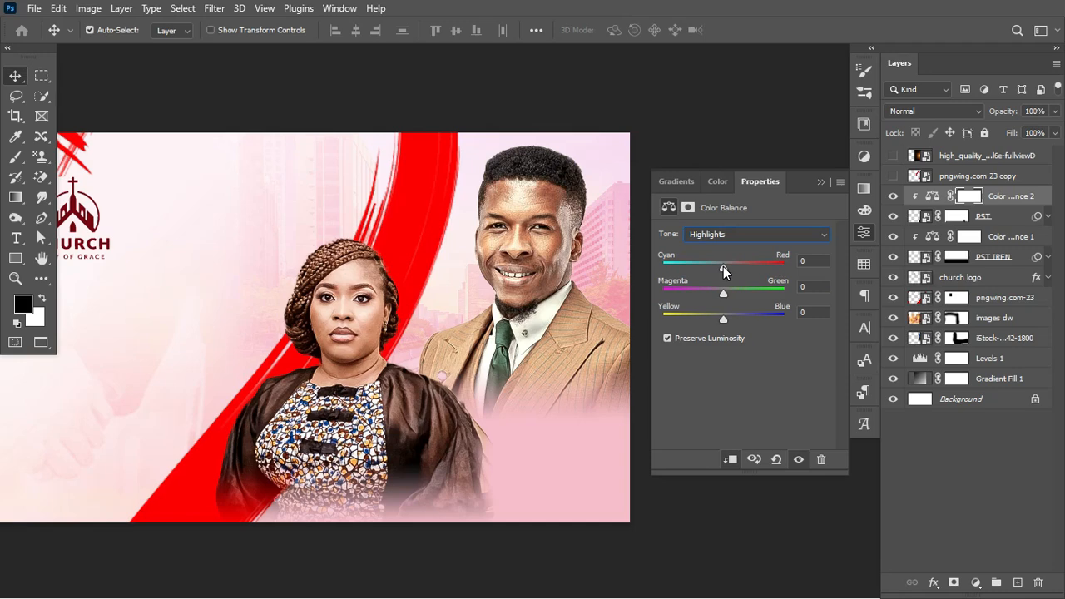
pyautogui.click(723, 266)
pyautogui.click(755, 235)
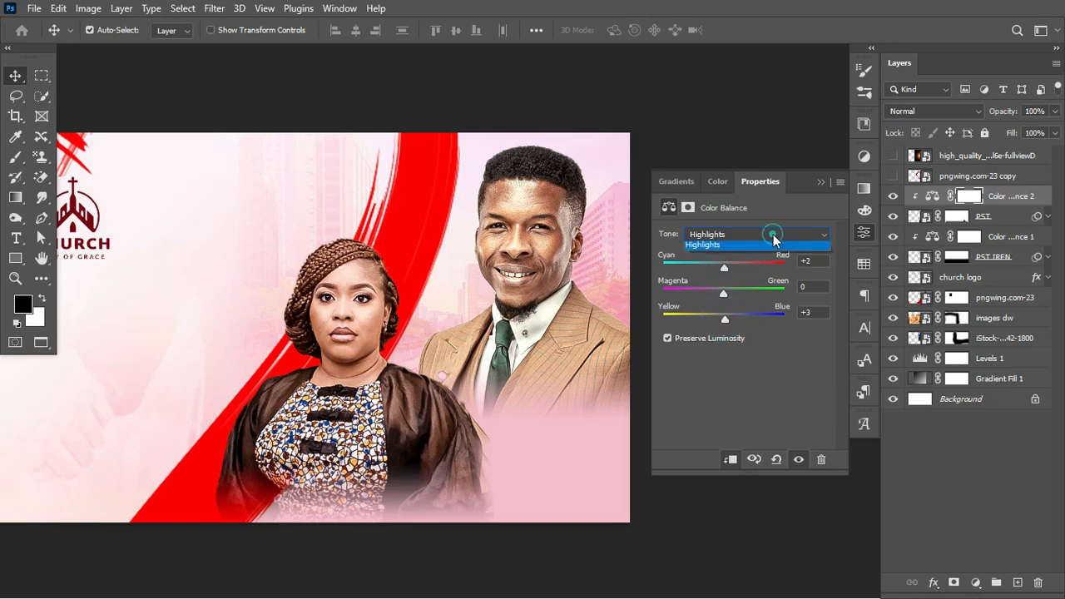
pyautogui.click(747, 250)
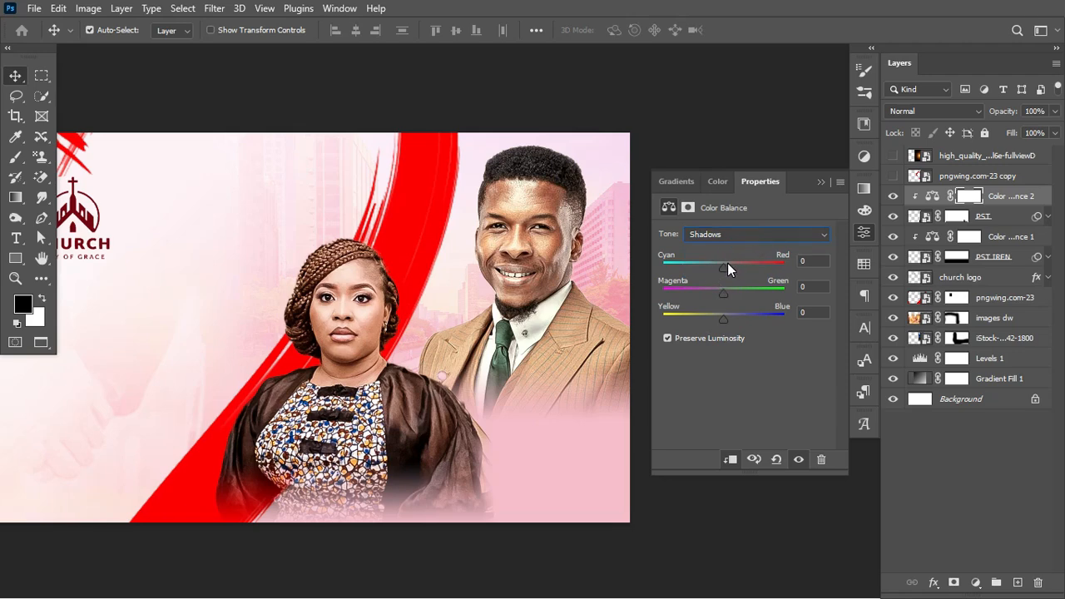
pyautogui.moveTo(725, 268); pyautogui.dragTo(729, 273)
pyautogui.click(722, 317)
# Return to Midtones, close the properties and toggle Color Balance 2 to compare
pyautogui.click(779, 237)
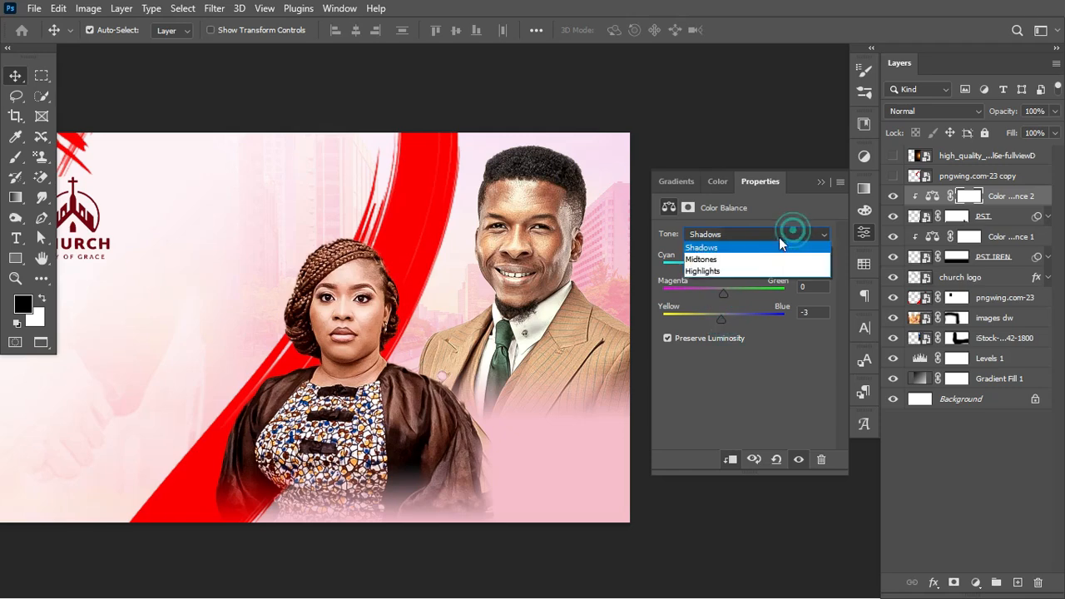
pyautogui.click(750, 260)
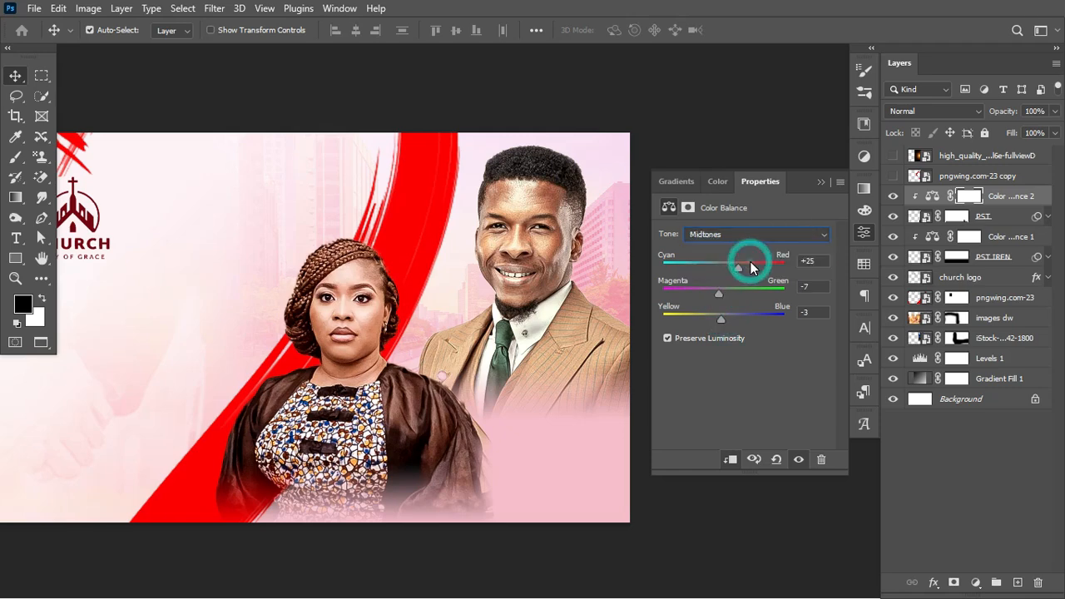
pyautogui.click(821, 182)
pyautogui.click(894, 196)
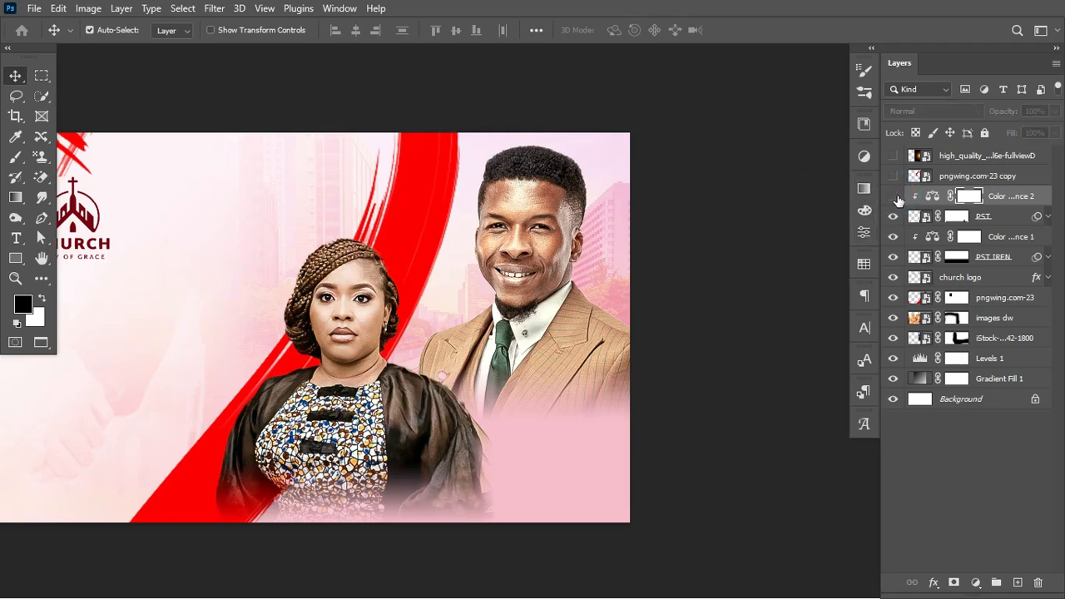
pyautogui.click(894, 197)
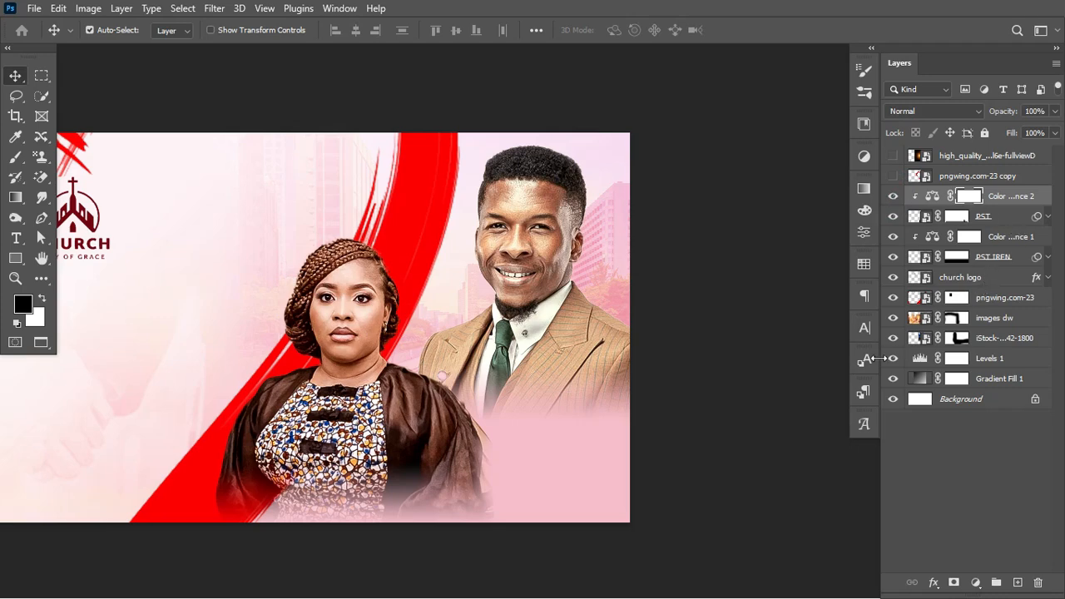
# Group the background layers from Gradient Fill 1 up to pngwing.com-23 and name it BG
pyautogui.click(1005, 378)
pyautogui.click(1007, 380)
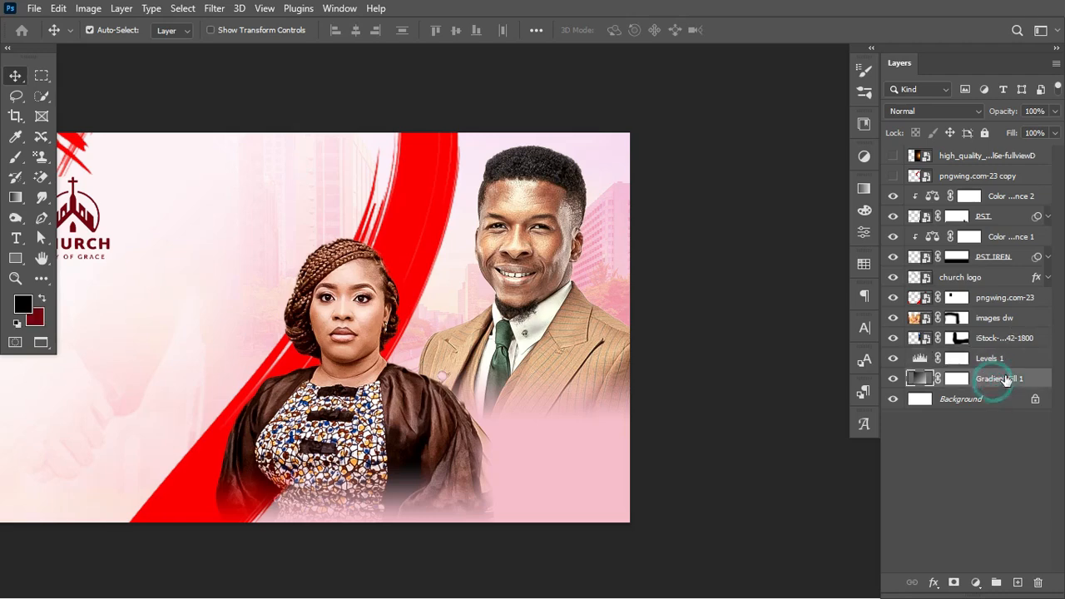
pyautogui.keyDown('shift'); pyautogui.click(989, 299); pyautogui.keyUp('shift')
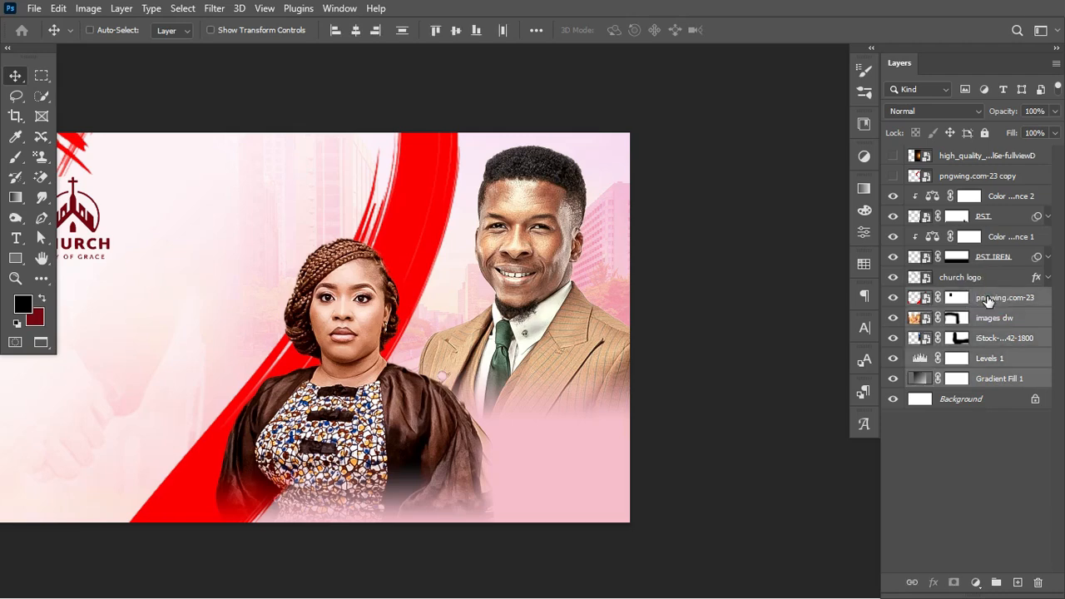
pyautogui.hotkey('ctrl', 'g')
pyautogui.click(894, 299)
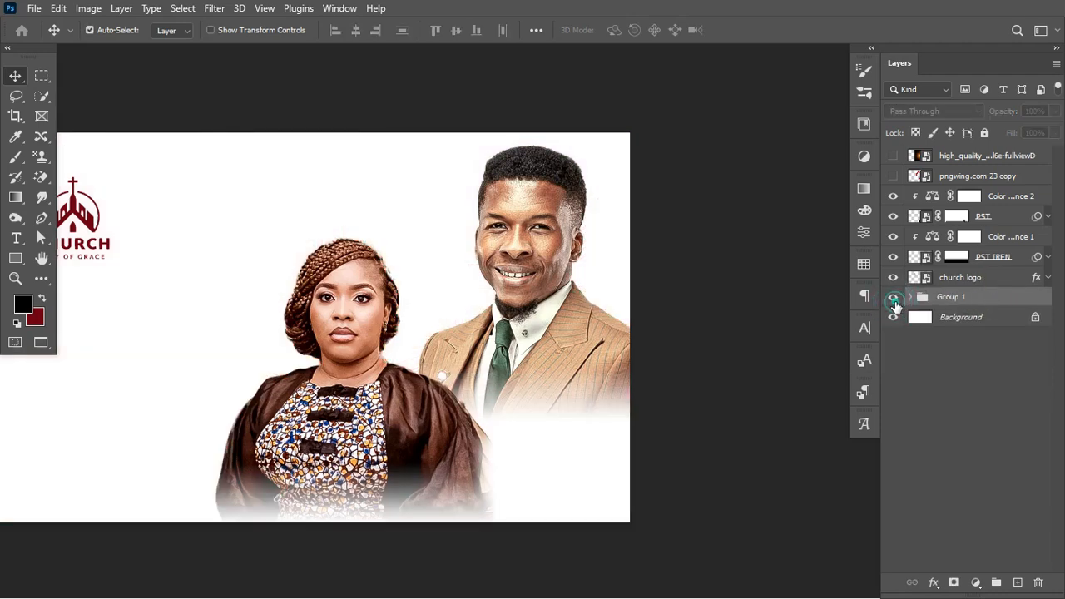
pyautogui.click(894, 299)
pyautogui.doubleClick(958, 297)
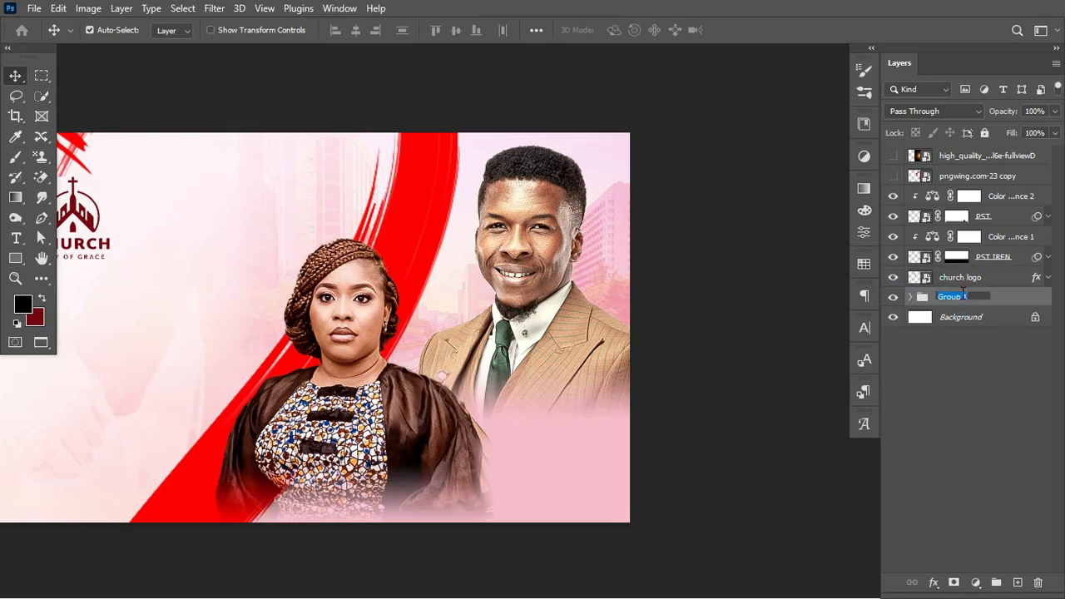
pyautogui.write('BG')
pyautogui.press('Return')
# Group PST IREN through Color Balance 2 and name the group PASTORS
pyautogui.click(991, 260)
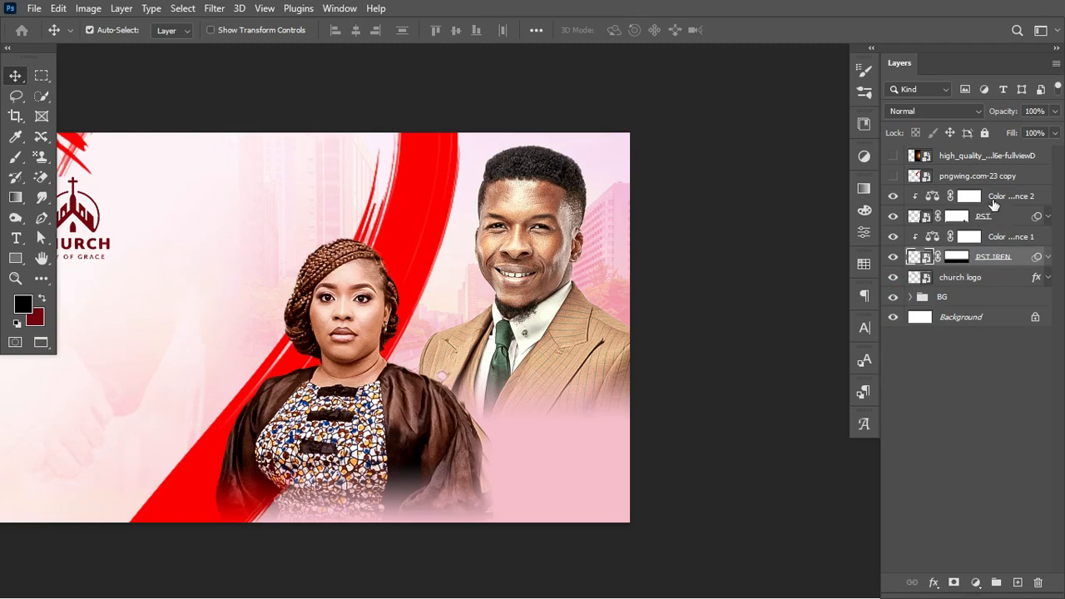
pyautogui.keyDown('shift'); pyautogui.click(996, 197); pyautogui.keyUp('shift')
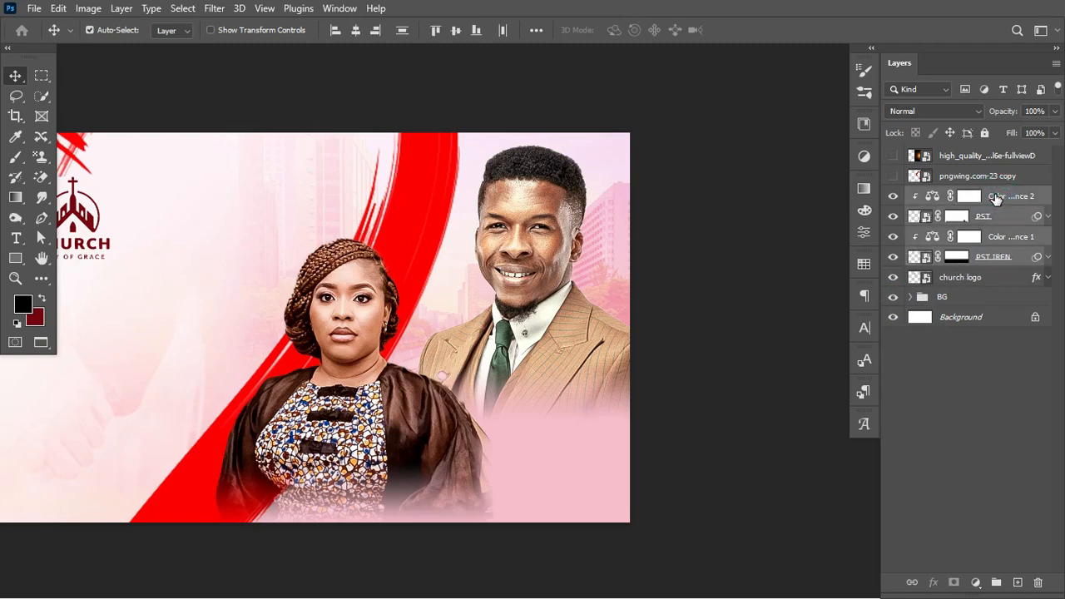
pyautogui.hotkey('ctrl', 'g')
pyautogui.click(893, 196)
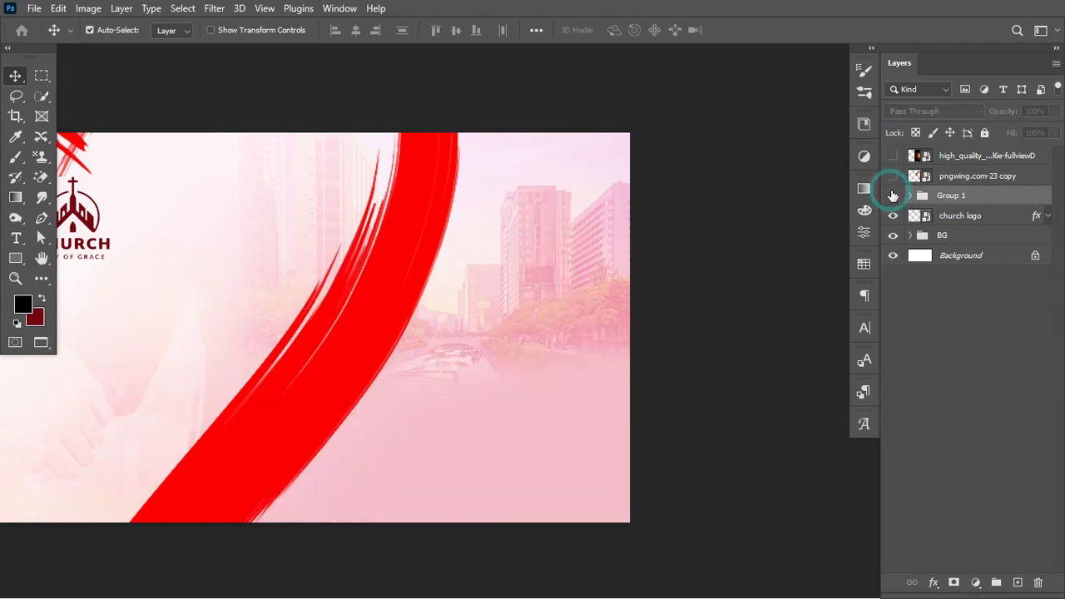
pyautogui.click(892, 196)
pyautogui.doubleClick(939, 194)
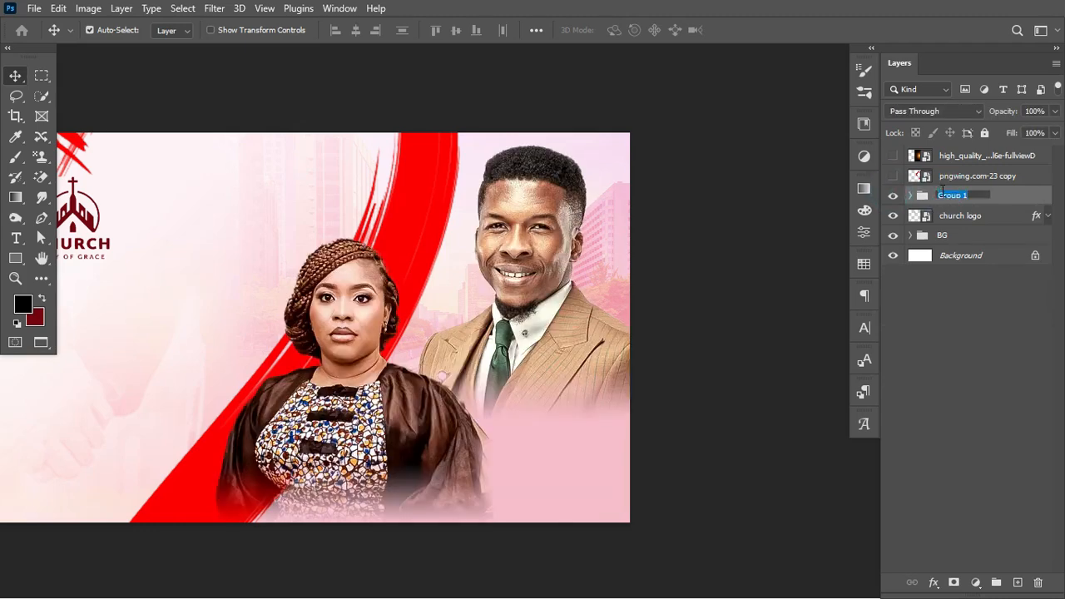
pyautogui.write('PASTORS')
pyautogui.press('Return')
# Move PASTORS below the church logo and expand the BG group
pyautogui.moveTo(943, 198); pyautogui.dragTo(946, 220)
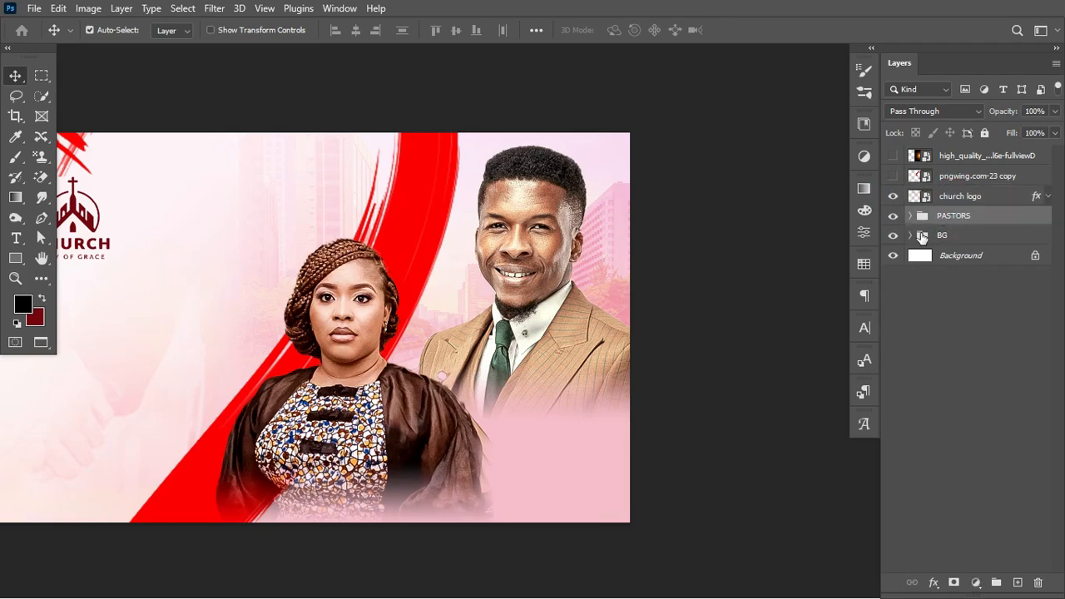
pyautogui.click(911, 236)
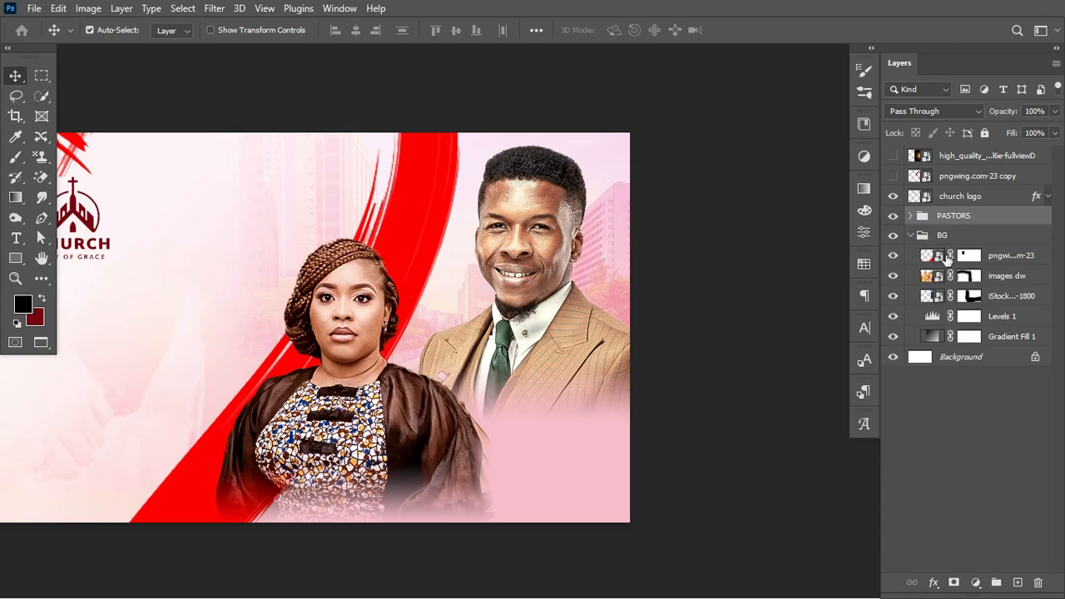
pyautogui.click(934, 260)
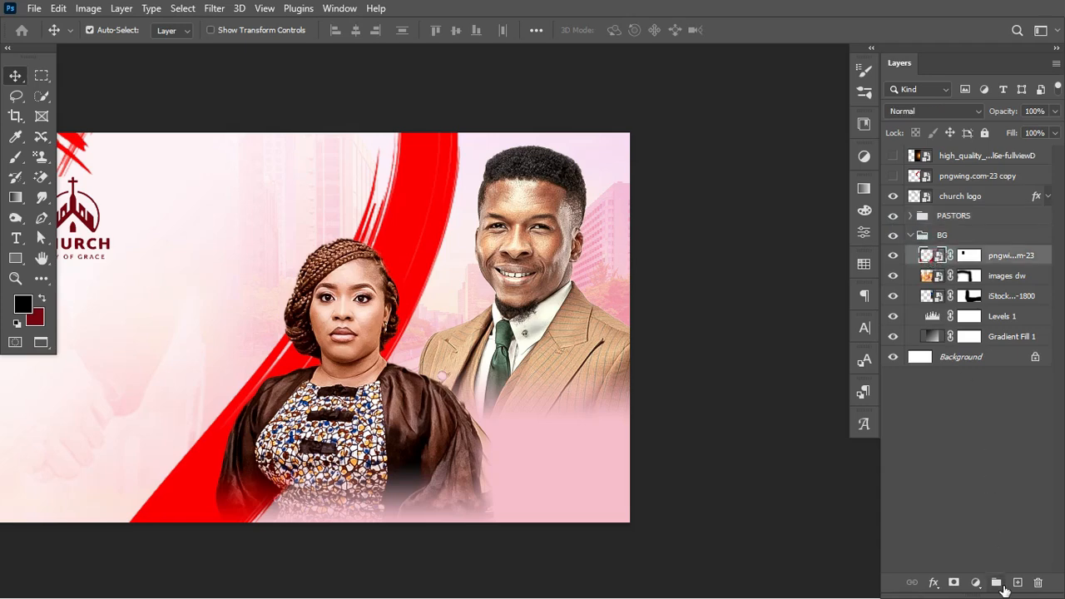
# Create a new layer named NOISE in Soft Light mode, filled with 50% neutral gray
pyautogui.hotkey('ctrl', 'shift', 'n')
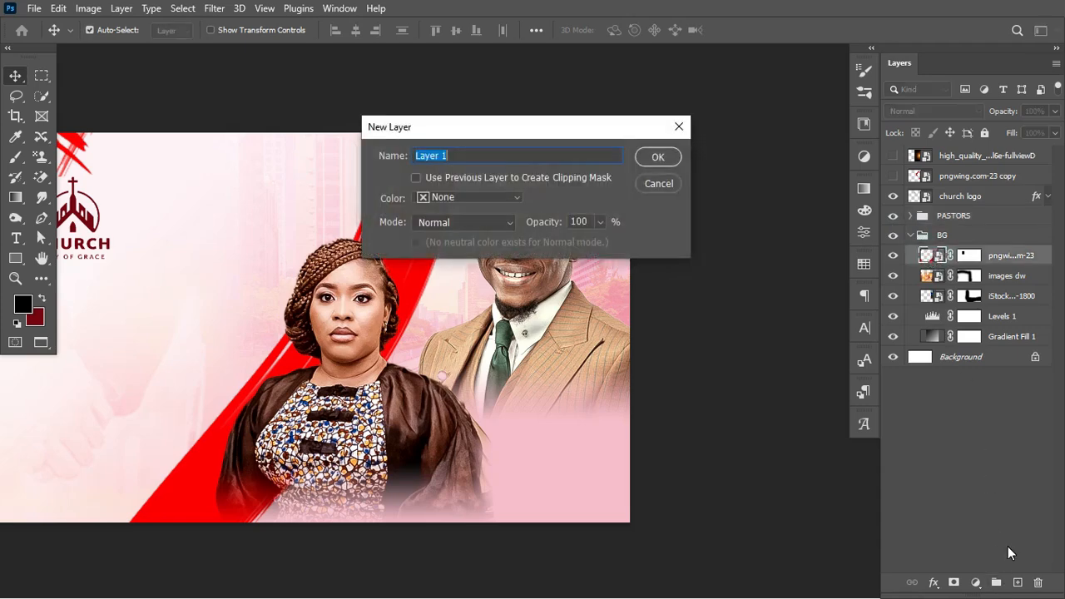
pyautogui.write('NOISE')
pyautogui.click(505, 227)
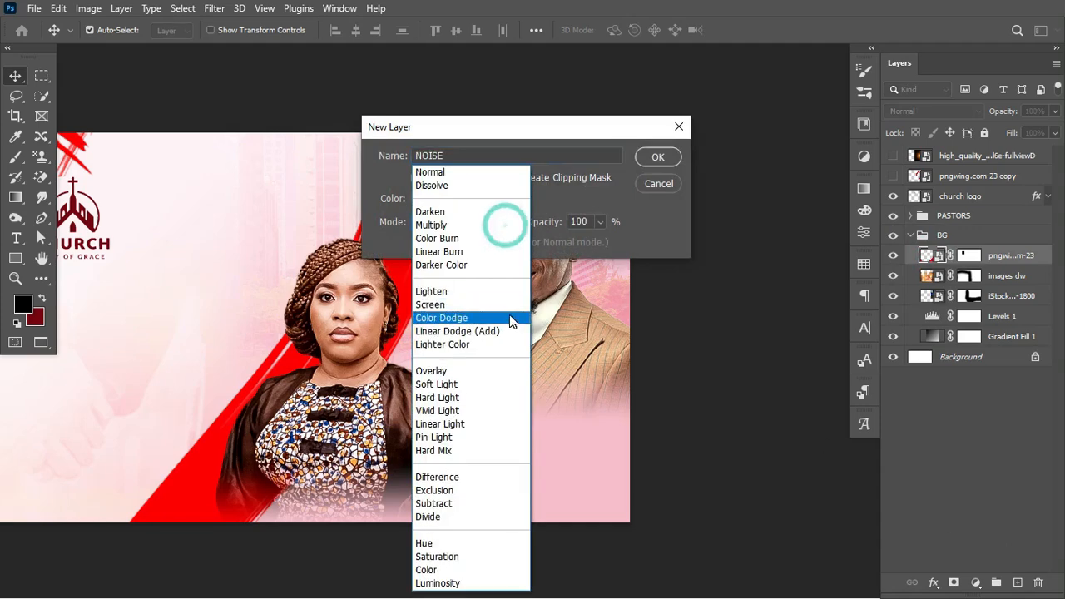
pyautogui.click(499, 389)
pyautogui.click(549, 242)
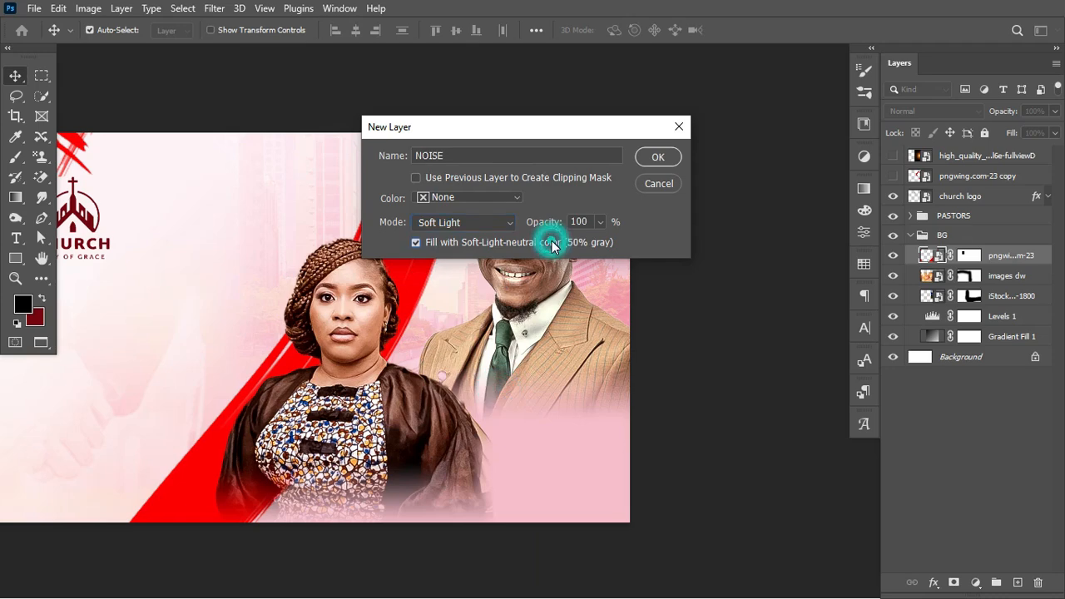
pyautogui.click(657, 158)
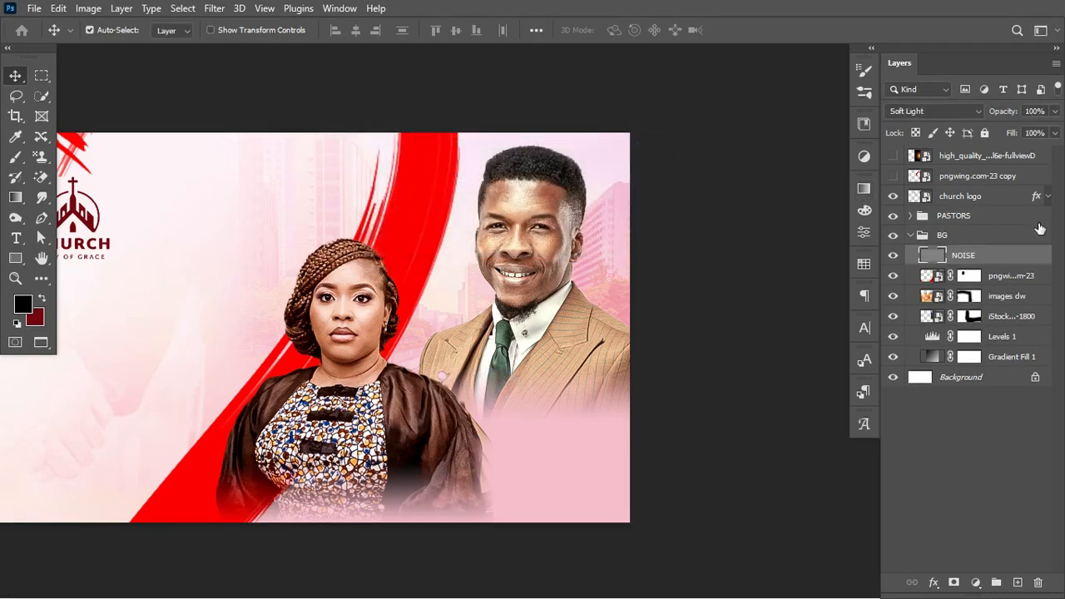
# Convert NOISE to a smart object and apply an Add Noise smart filter of about 8%
pyautogui.rightClick(1019, 254)
pyautogui.click(906, 243)
pyautogui.click(215, 8)
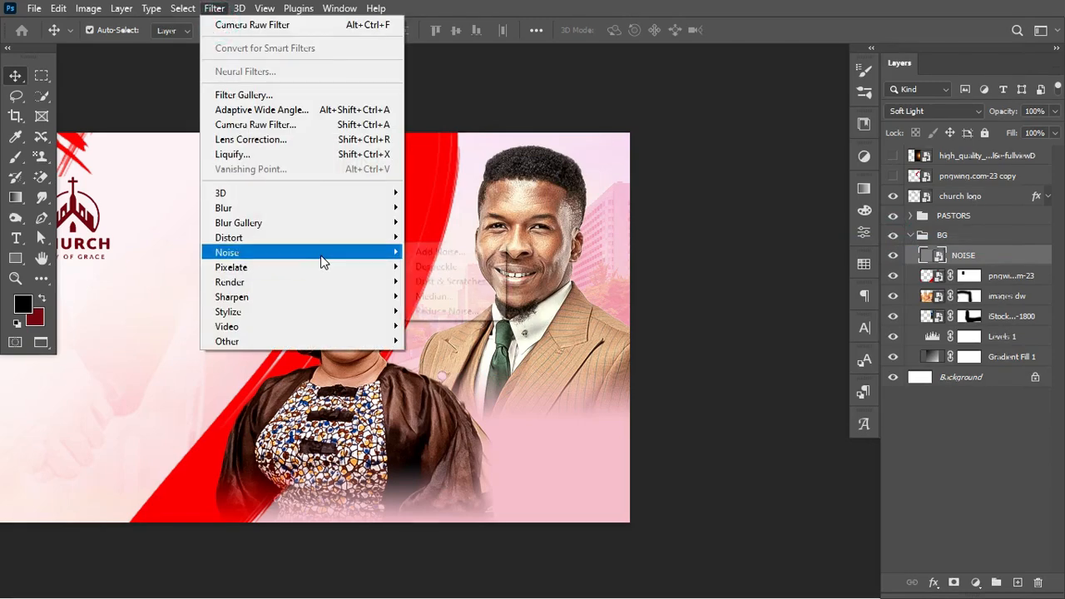
pyautogui.moveTo(316, 252)
pyautogui.click(438, 252)
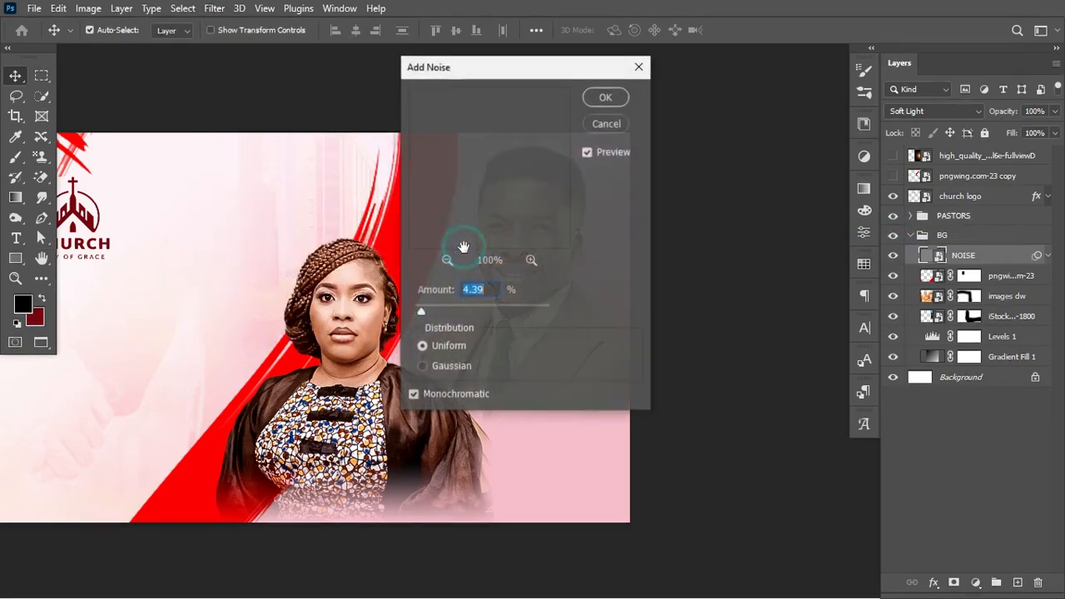
pyautogui.click(427, 307)
pyautogui.moveTo(427, 307); pyautogui.dragTo(427, 308)
pyautogui.click(605, 99)
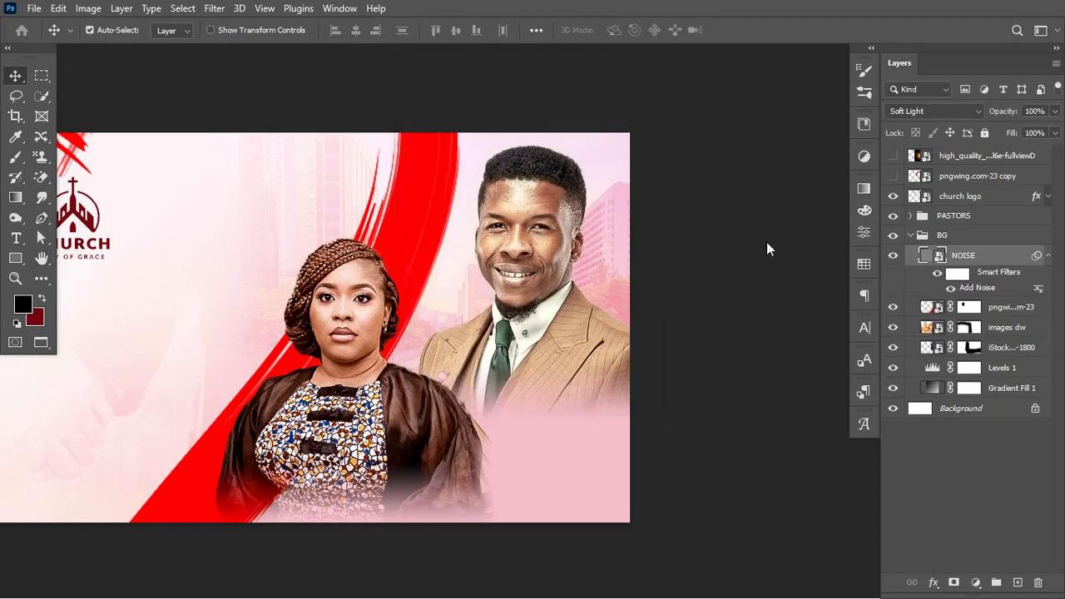
pyautogui.click(1048, 255)
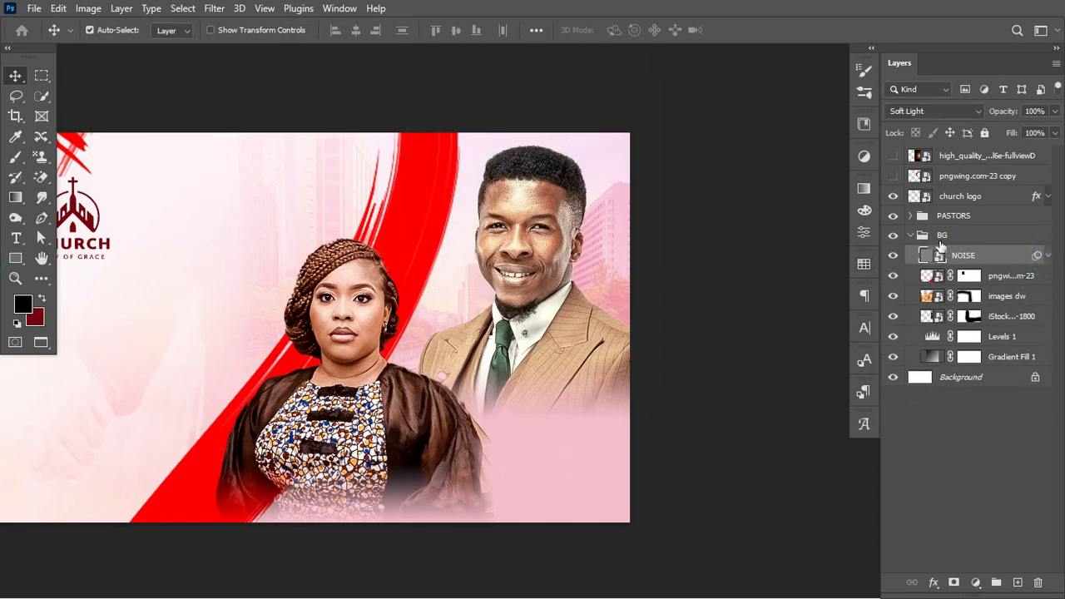
pyautogui.click(918, 236)
# Drag the hidden high_quality flare layer below pngwing.com-23 copy, above the church logo
pyautogui.click(911, 235)
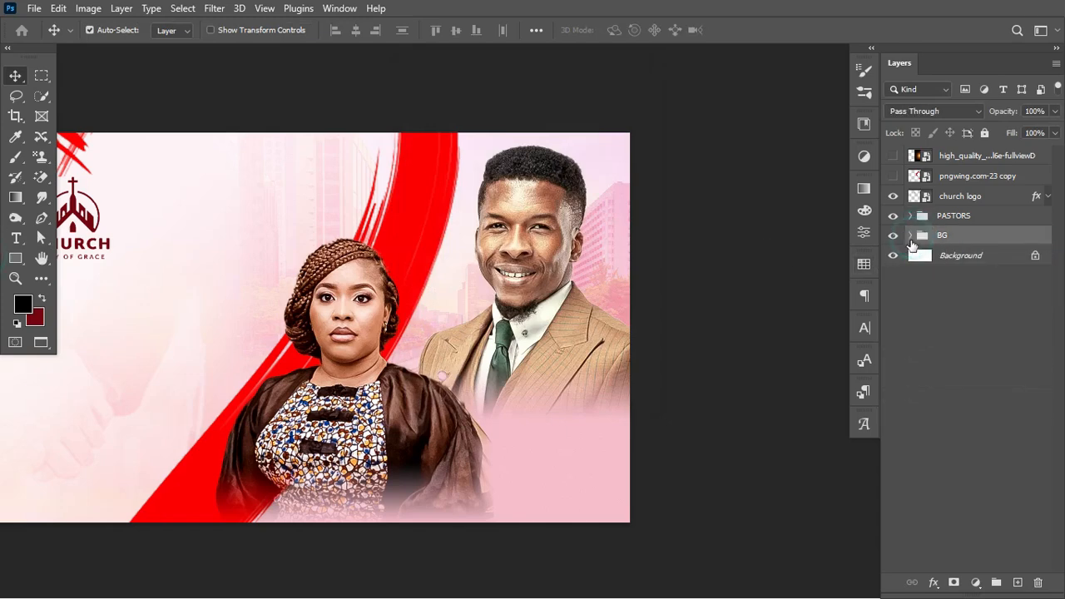
pyautogui.click(893, 217)
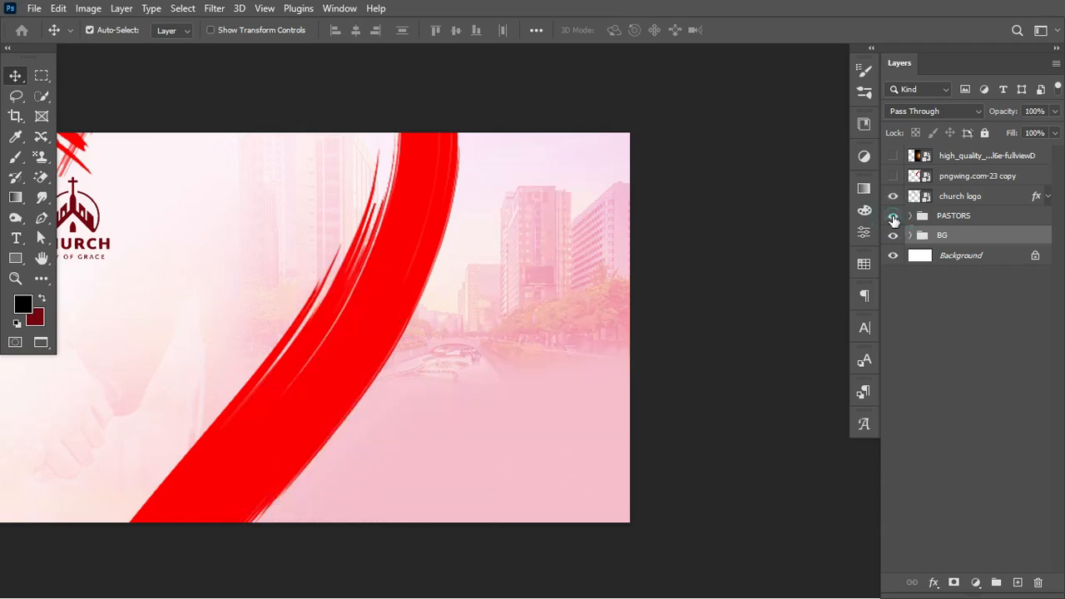
pyautogui.click(893, 217)
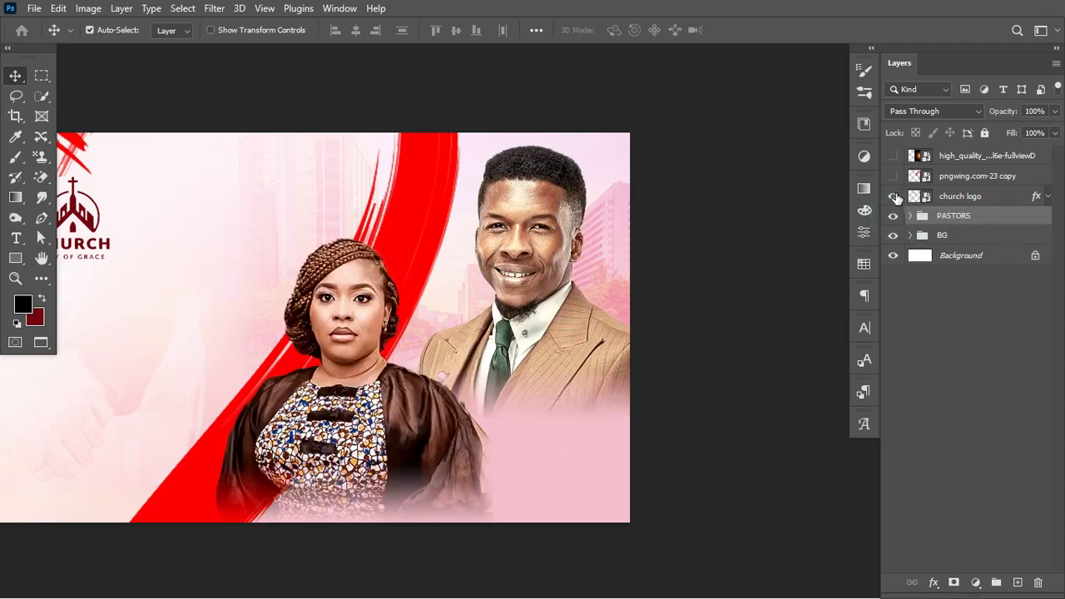
pyautogui.click(895, 196)
pyautogui.click(894, 197)
pyautogui.hscroll(-6, 604, 260)
pyautogui.hscroll(2, 604, 259)
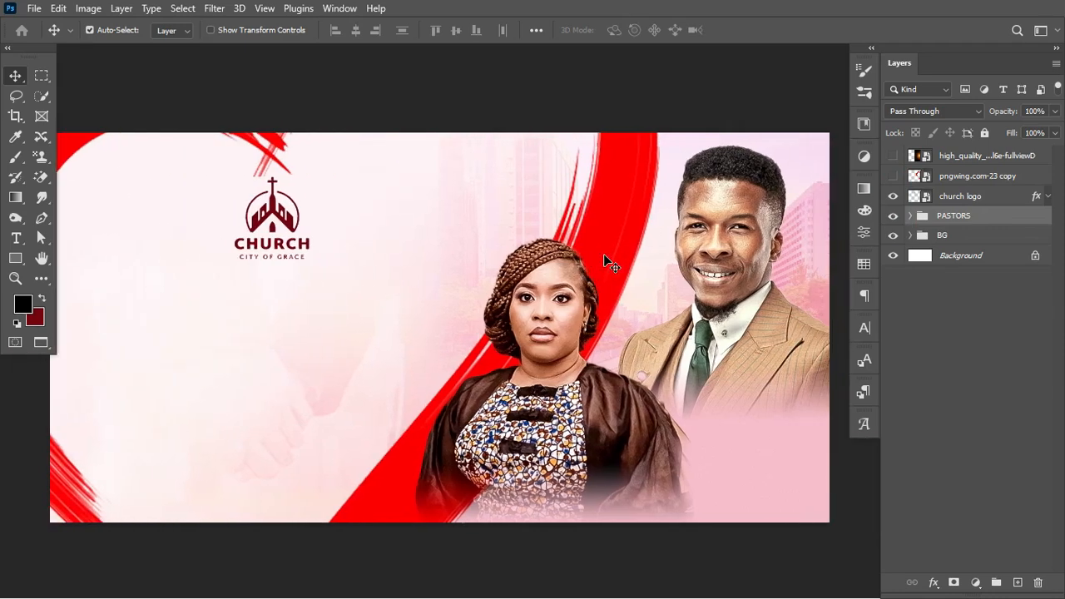
pyautogui.hscroll(-1, 610, 263)
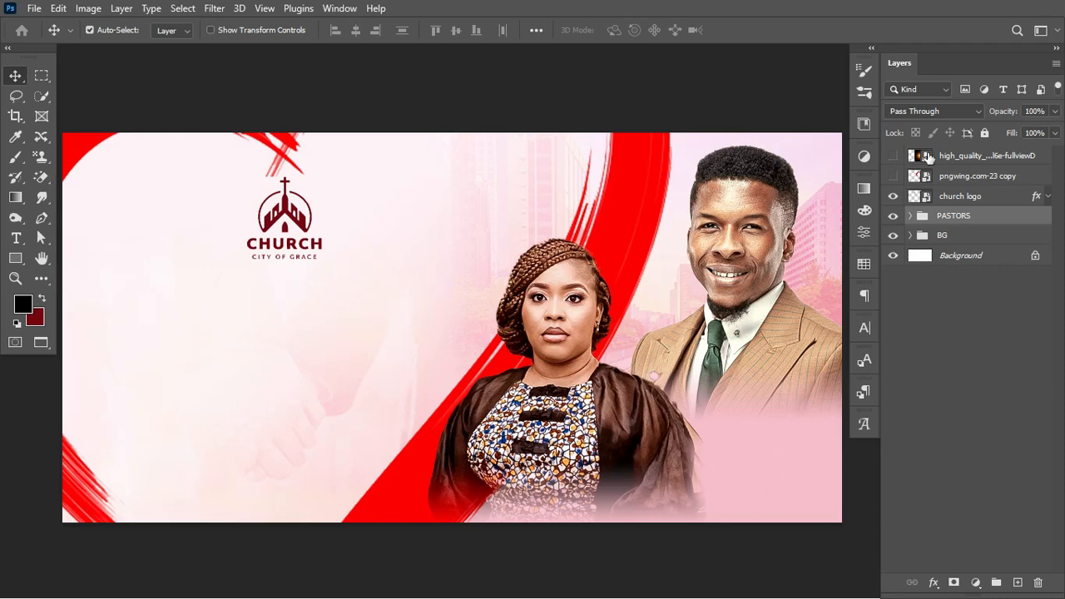
pyautogui.moveTo(930, 158); pyautogui.dragTo(907, 184)
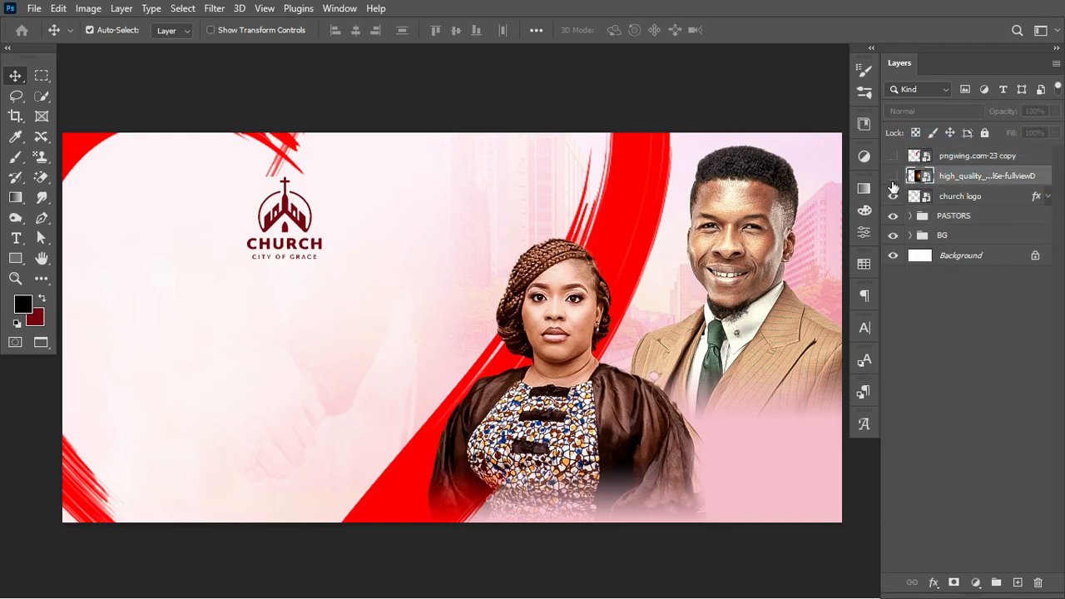
# Show the light-flare layer and set its blend mode to Screen
pyautogui.click(893, 177)
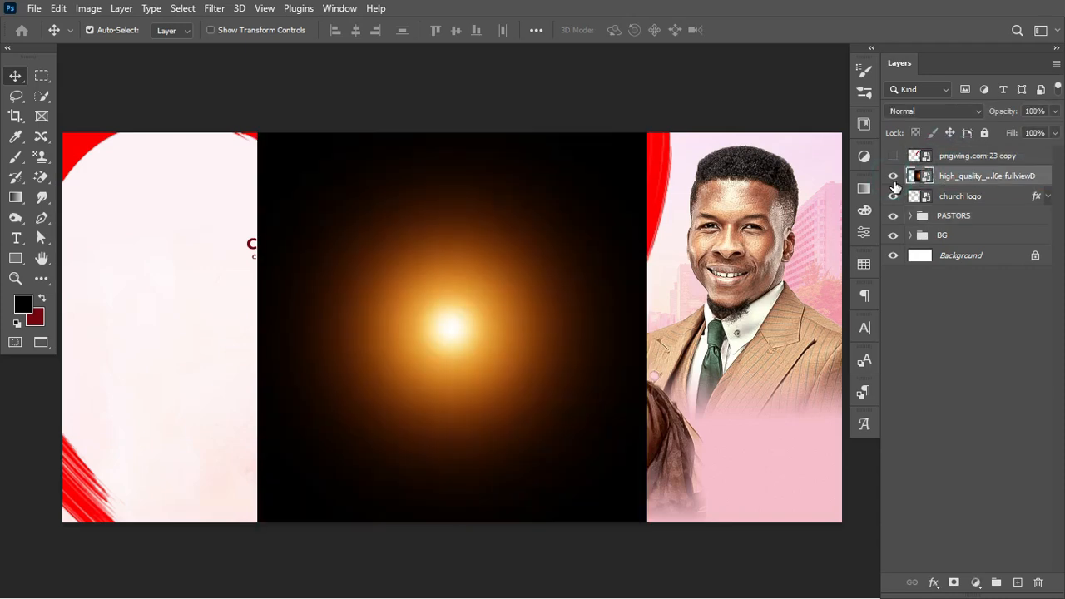
pyautogui.click(934, 111)
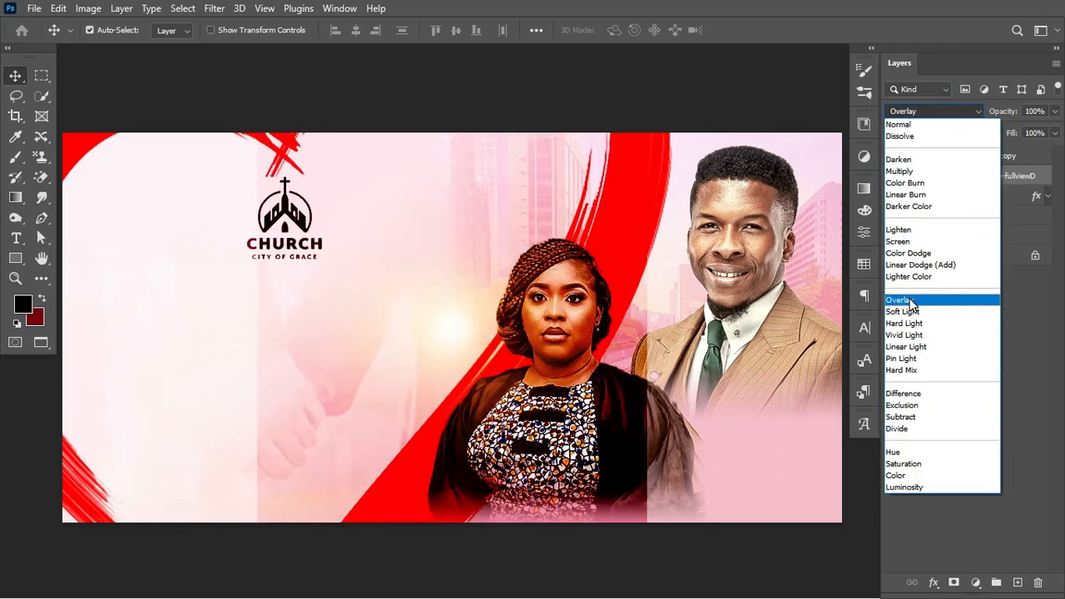
pyautogui.click(907, 241)
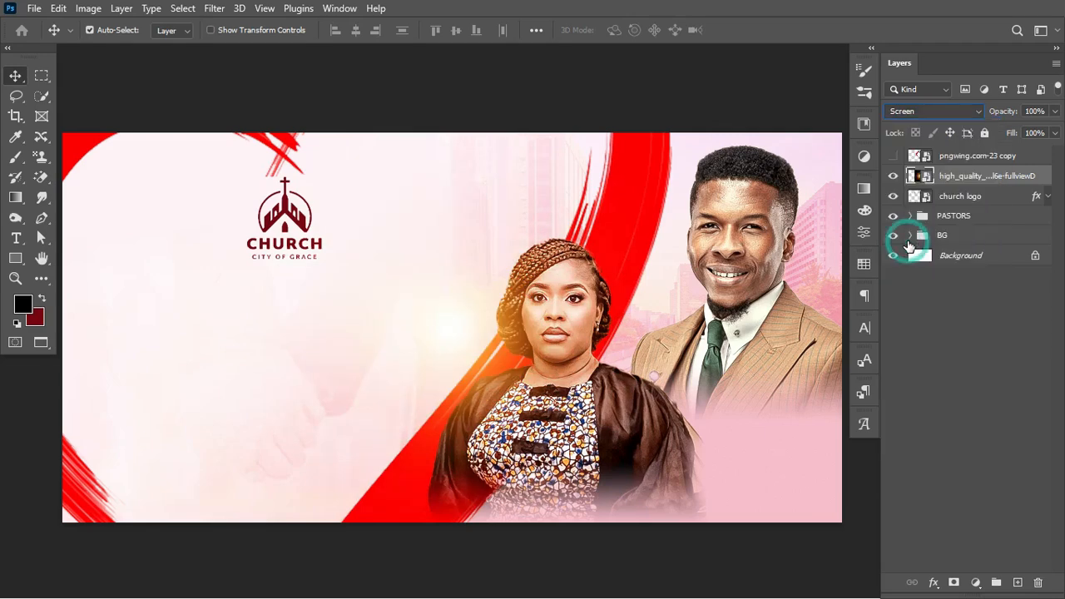
# Enlarge the flare to about 10.82% and place it behind the man's head at upper right
pyautogui.hotkey('ctrl', 't')
pyautogui.moveTo(533, 370); pyautogui.dragTo(732, 250)
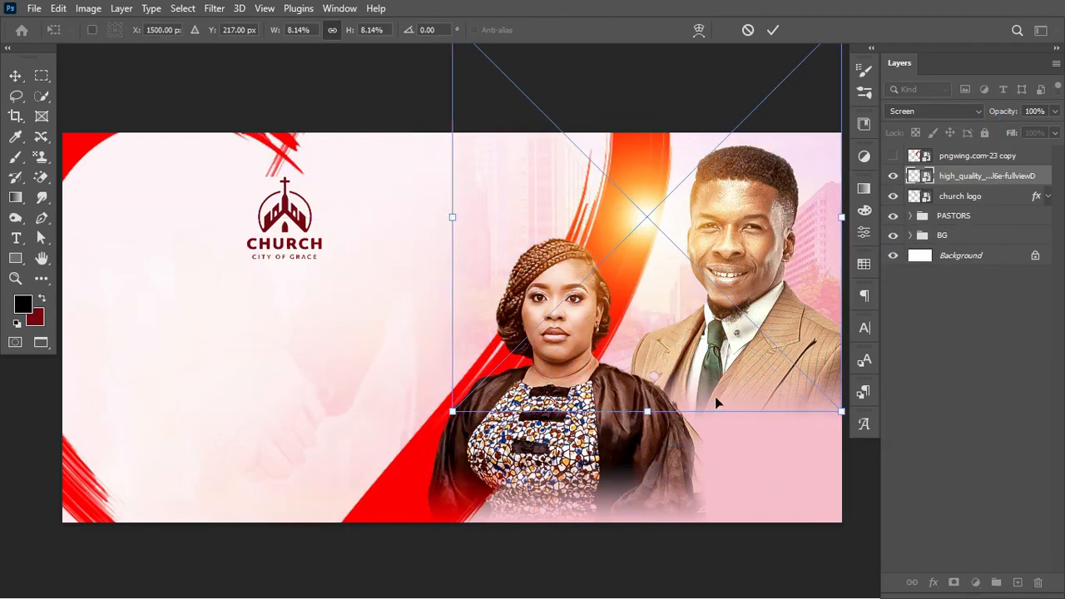
pyautogui.moveTo(646, 411); pyautogui.dragTo(714, 547)
pyautogui.moveTo(697, 383); pyautogui.dragTo(745, 296)
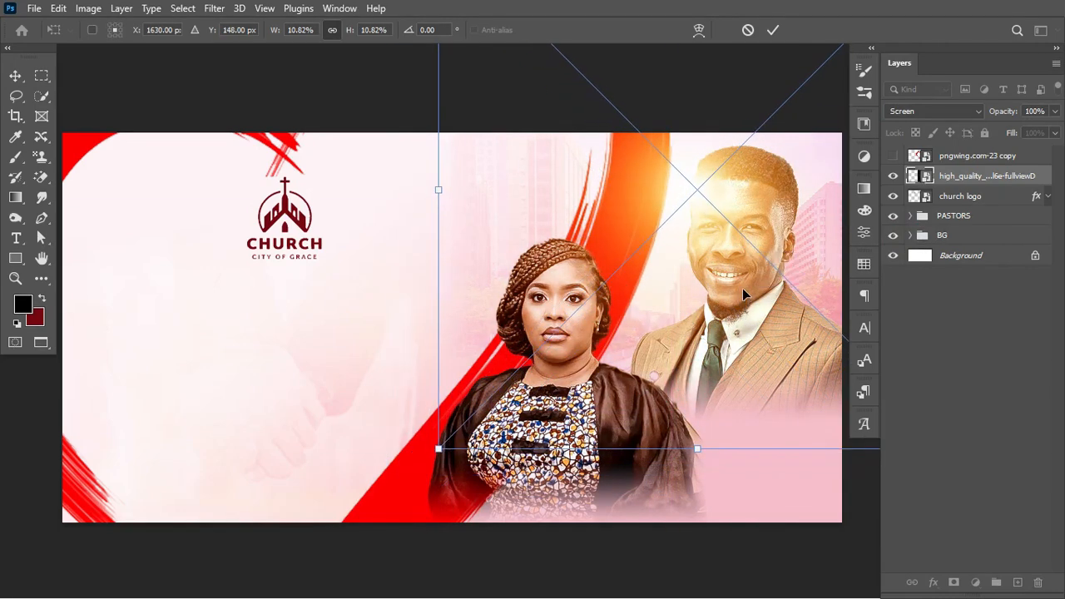
pyautogui.press('Return')
# Move the flare below the PASTORS group and add a duplicate scaled to about 9%, shifted left and down
pyautogui.click(972, 181)
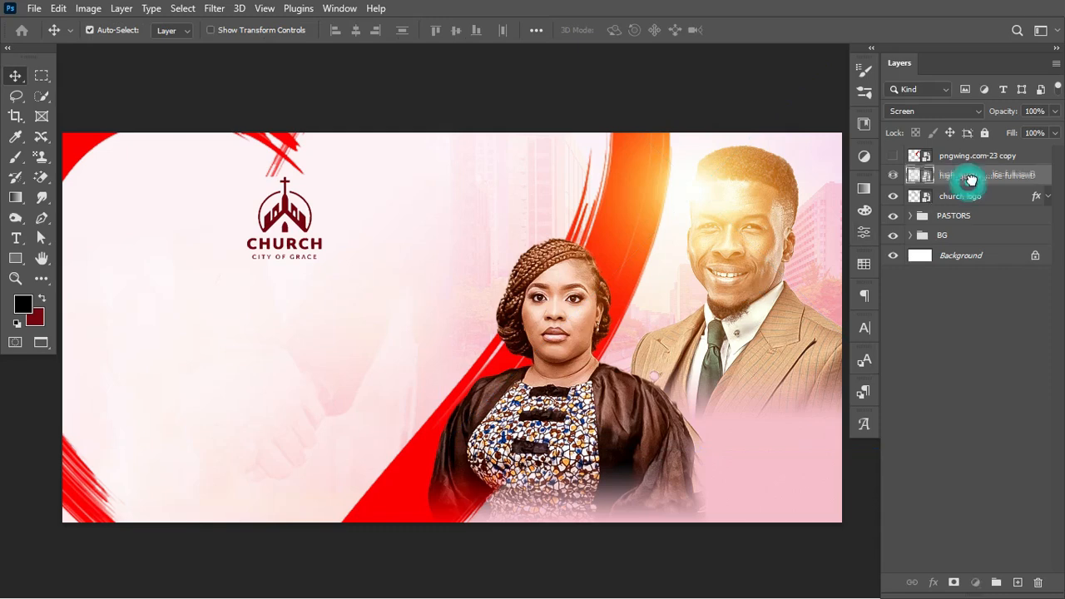
pyautogui.moveTo(972, 181); pyautogui.dragTo(971, 232)
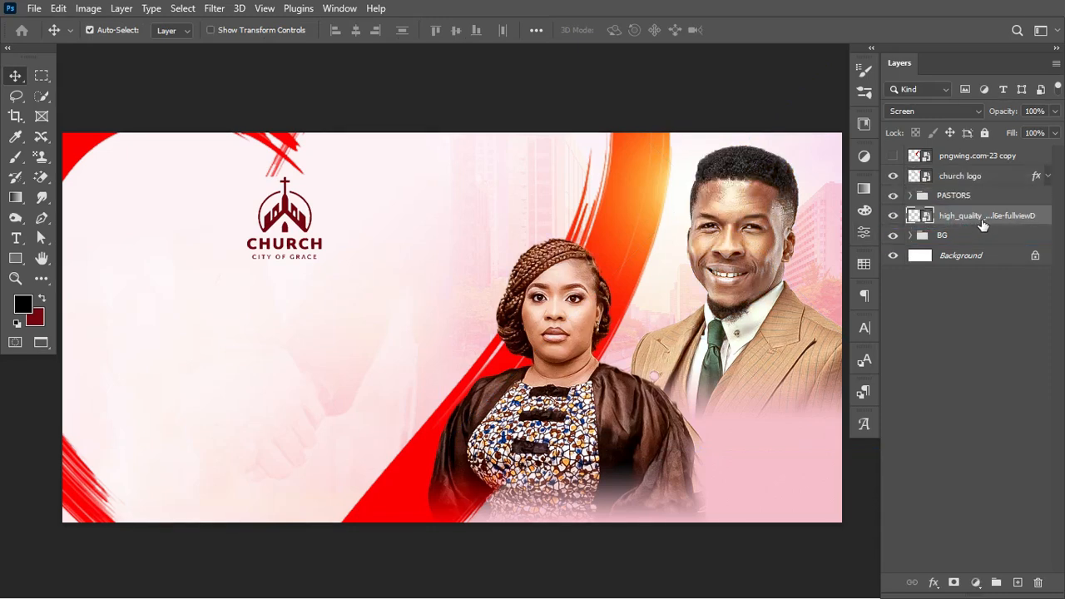
pyautogui.hotkey('ctrl', 'j')
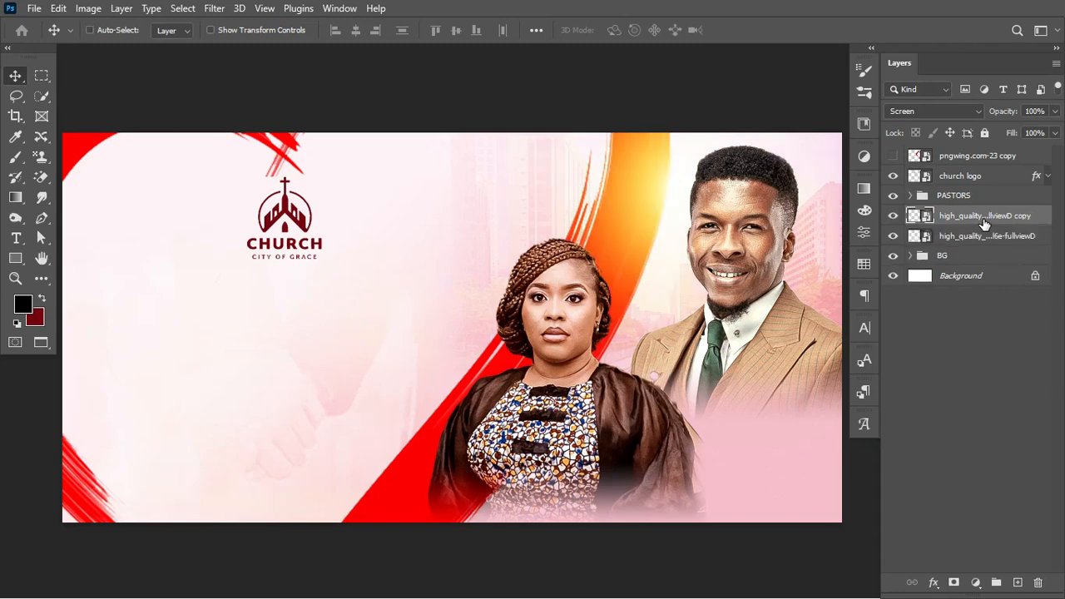
pyautogui.hotkey('ctrl', 't')
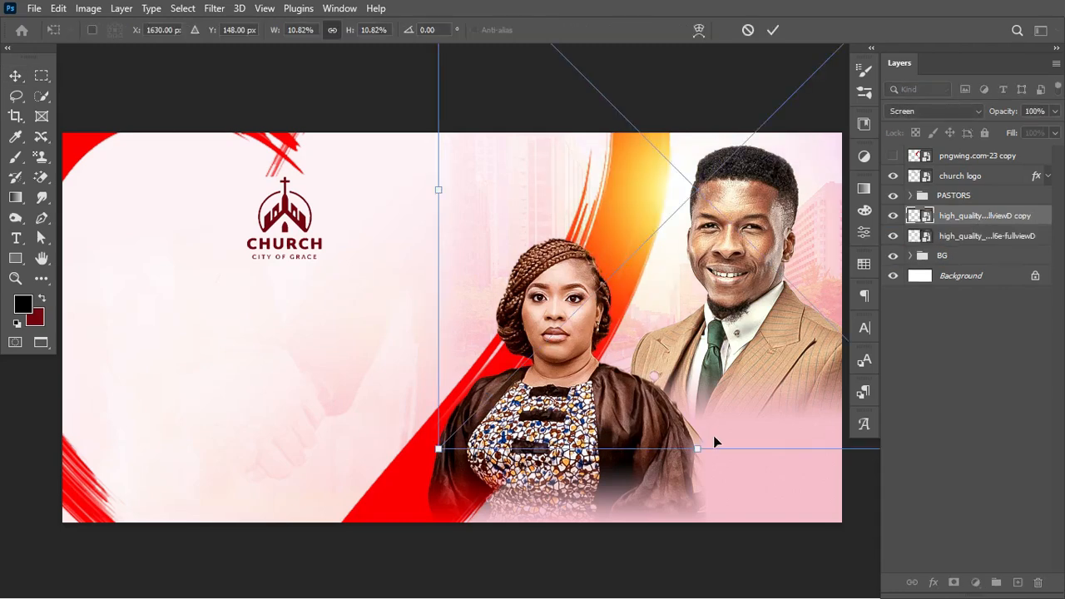
pyautogui.moveTo(697, 449); pyautogui.dragTo(698, 358)
pyautogui.moveTo(694, 173); pyautogui.dragTo(630, 333)
pyautogui.press('Return')
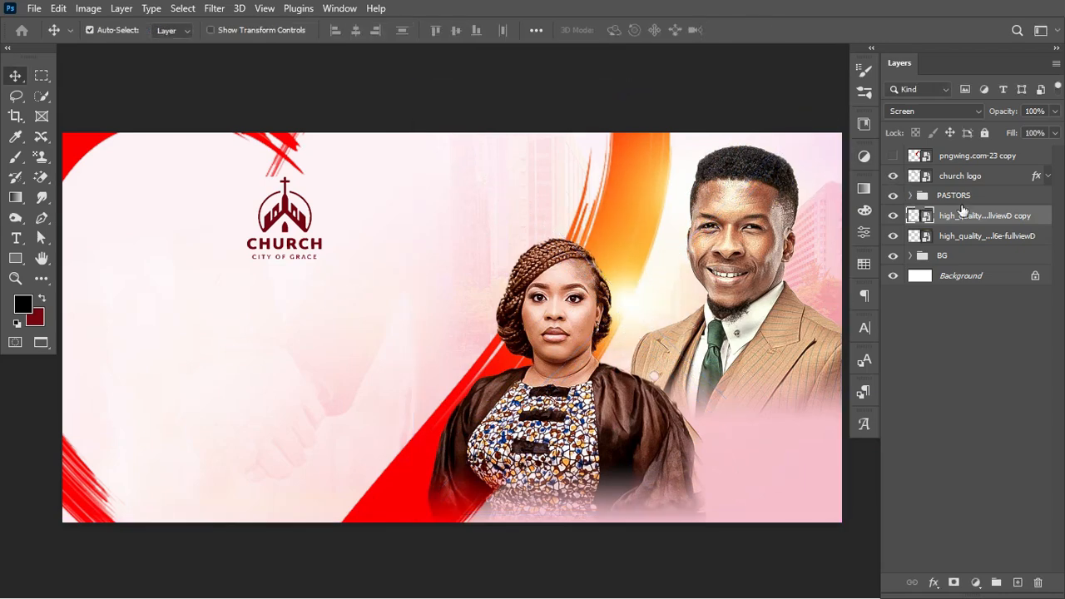
# Copy a flare above PASTORS, under the church logo, scaled to 9.11% over both pastors
pyautogui.moveTo(963, 212); pyautogui.dragTo(956, 188)
pyautogui.hotkey('ctrl', 't')
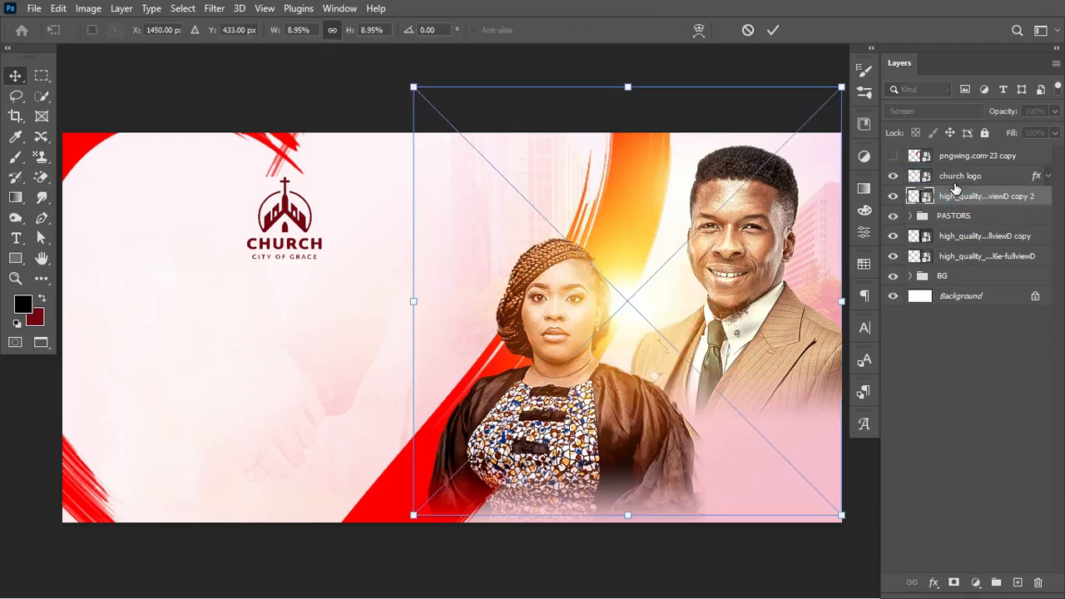
pyautogui.moveTo(843, 85)
pyautogui.mouseDown()
pyautogui.moveTo(771, 158)
pyautogui.moveTo(849, 84)
pyautogui.mouseUp()
pyautogui.moveTo(726, 199); pyautogui.dragTo(748, 247)
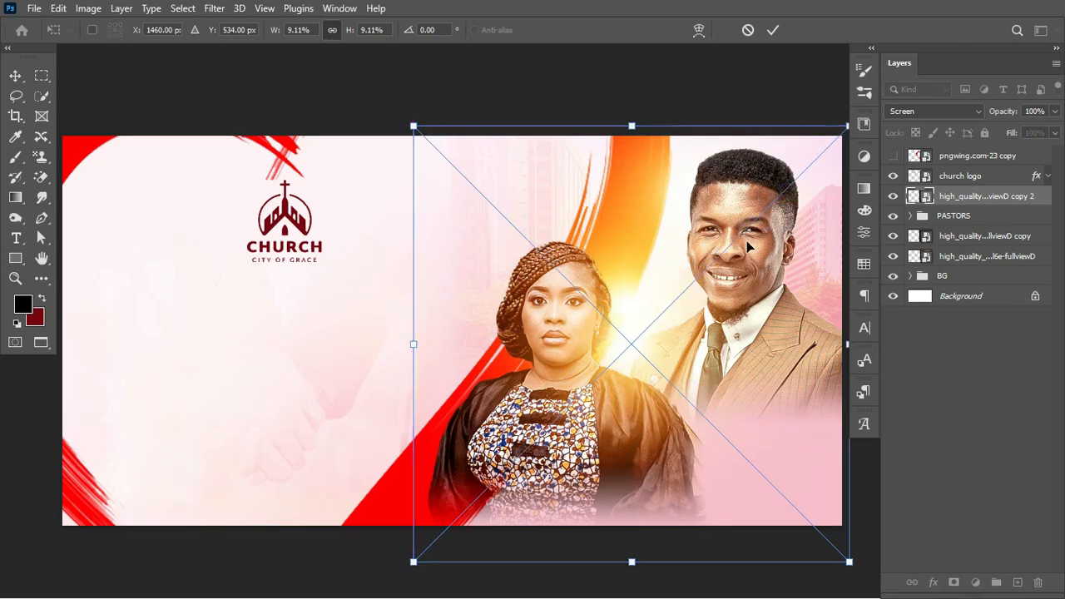
pyautogui.press('Return')
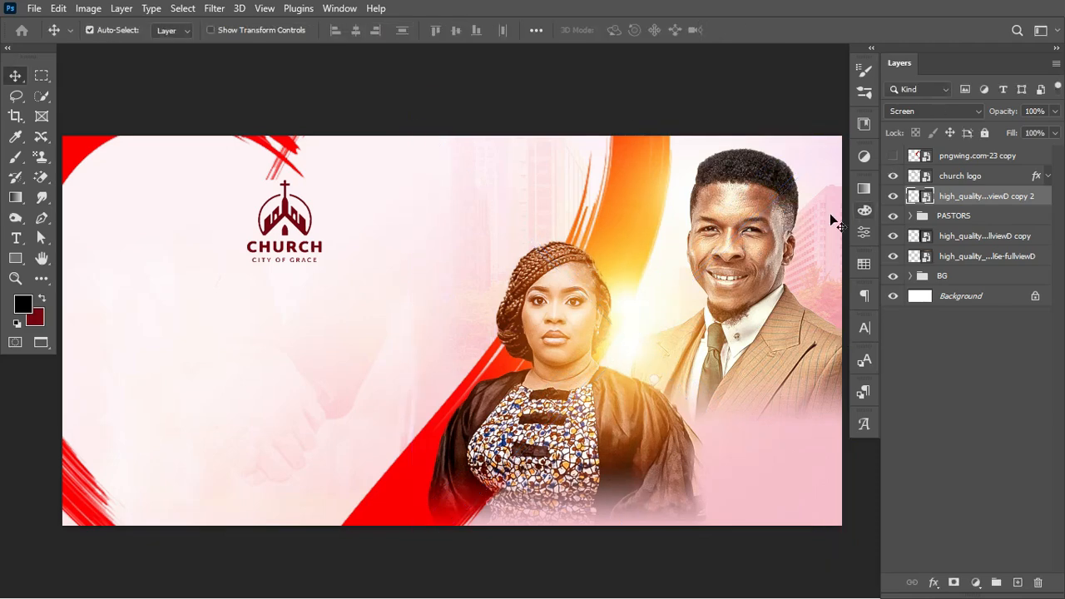
# Lower the upper flare copy 2 to 75% opacity
pyautogui.click(893, 200)
pyautogui.click(893, 198)
pyautogui.moveTo(1007, 110); pyautogui.dragTo(999, 119)
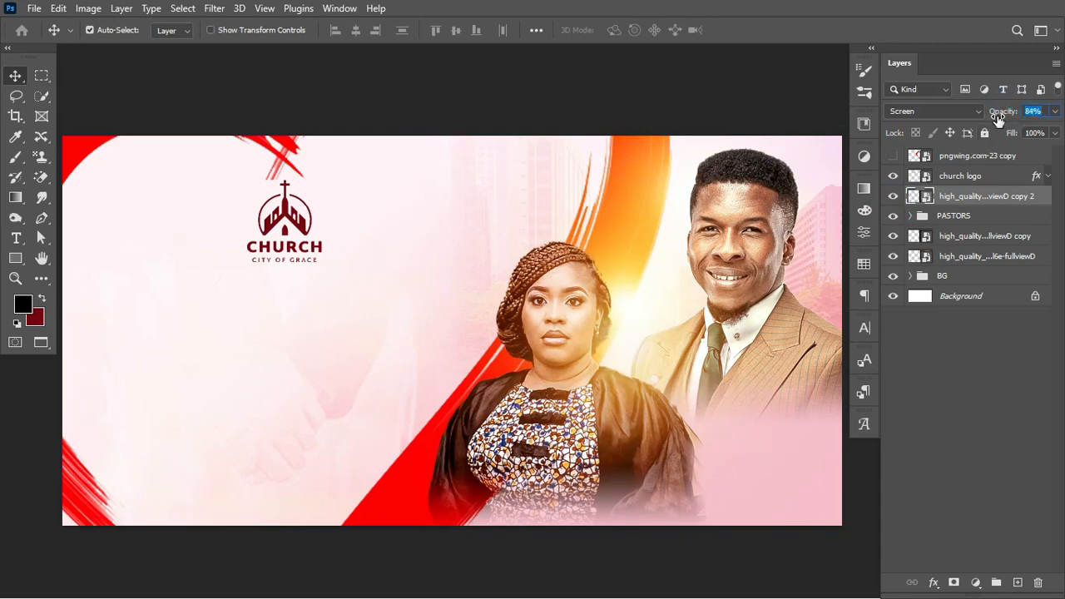
pyautogui.click(896, 198)
pyautogui.click(896, 198)
pyautogui.click(896, 198)
pyautogui.moveTo(1004, 111); pyautogui.dragTo(1006, 112)
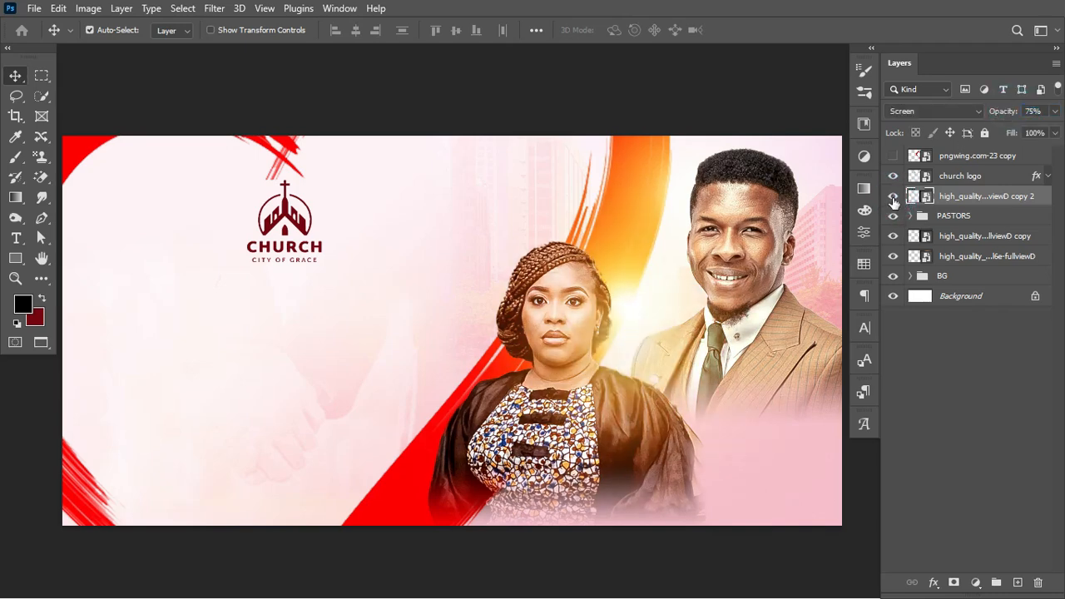
pyautogui.click(893, 198)
pyautogui.click(893, 198)
# Duplicate it as copy 3, move it up and right, and set 63% opacity
pyautogui.hotkey('ctrl', 'j')
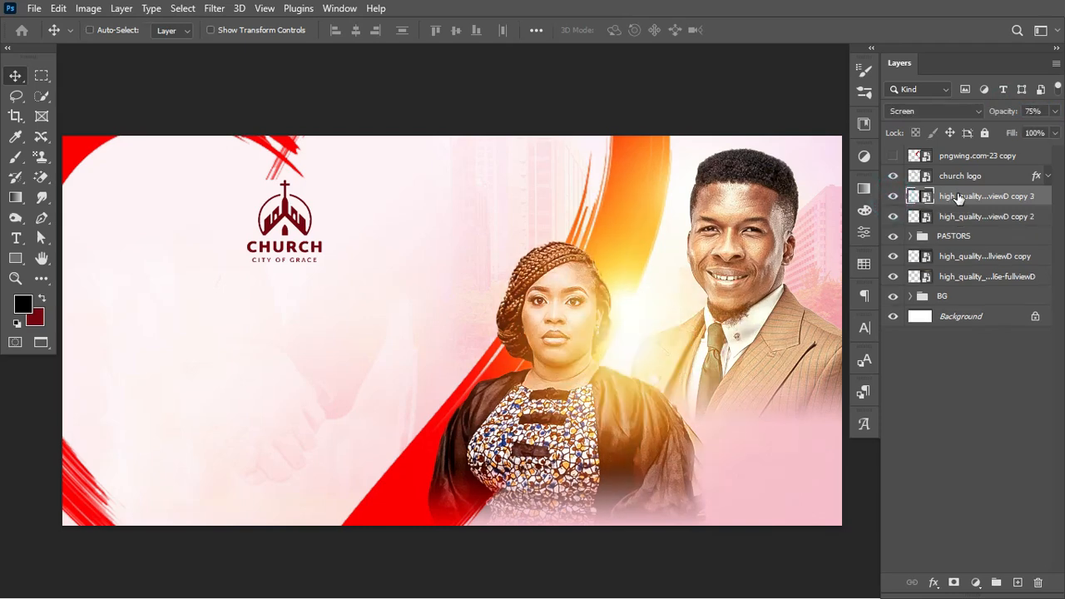
pyautogui.hotkey('ctrl', 't')
pyautogui.moveTo(670, 322); pyautogui.dragTo(719, 184)
pyautogui.press('Return')
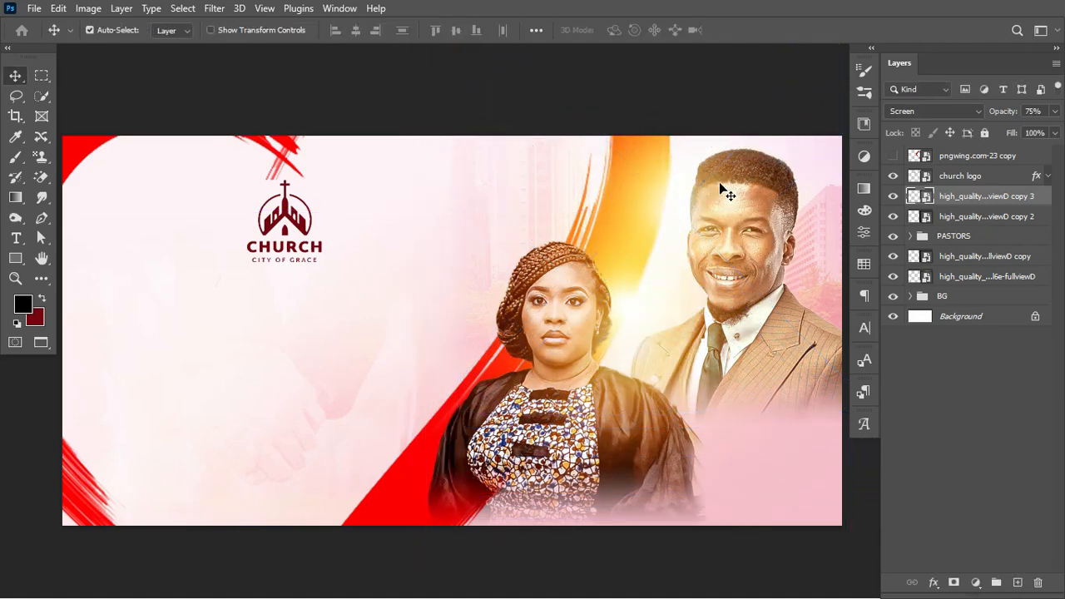
pyautogui.click(893, 195)
pyautogui.click(893, 195)
pyautogui.moveTo(1010, 111); pyautogui.dragTo(997, 114)
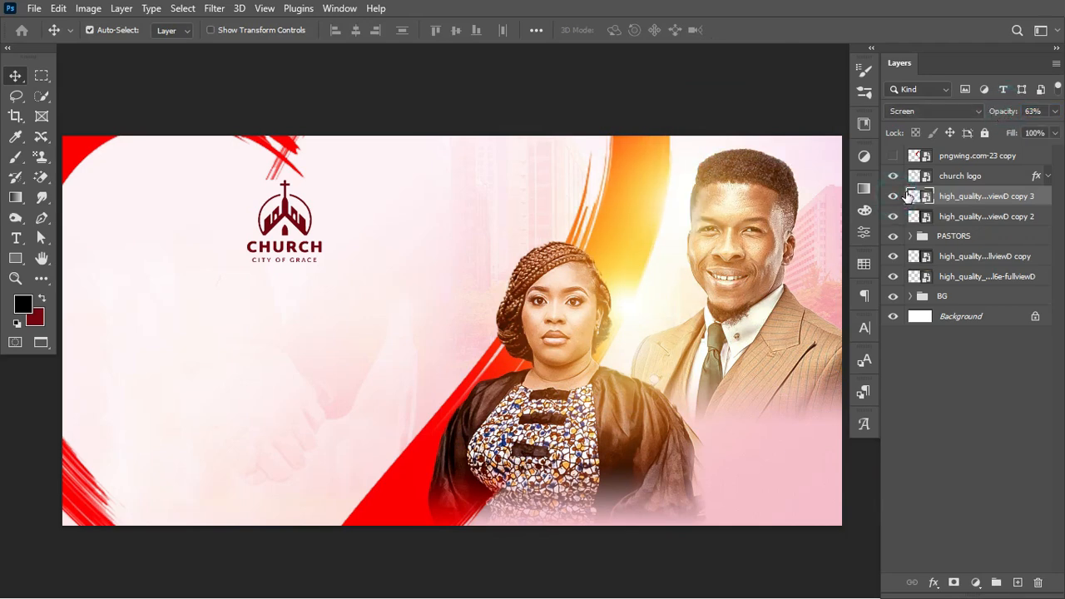
pyautogui.click(893, 195)
pyautogui.click(893, 195)
# Duplicate the original flare behind the pastors as copy 4, shift it right and down, at 52% opacity
pyautogui.click(957, 276)
pyautogui.hotkey('ctrl', 'j')
pyautogui.hotkey('ctrl', 't')
pyautogui.moveTo(707, 279); pyautogui.dragTo(786, 324)
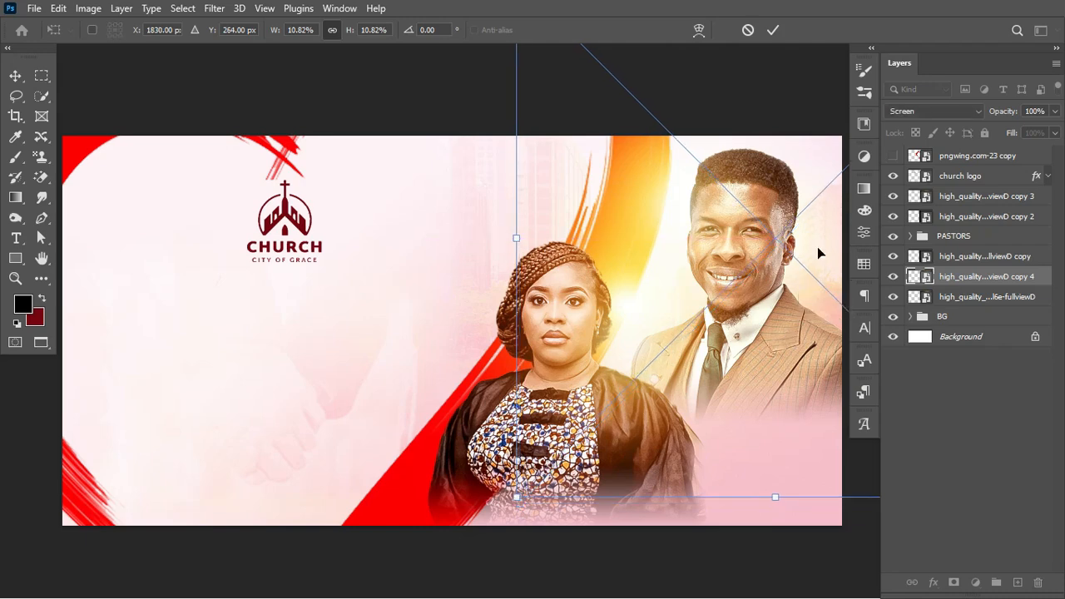
pyautogui.click(773, 30)
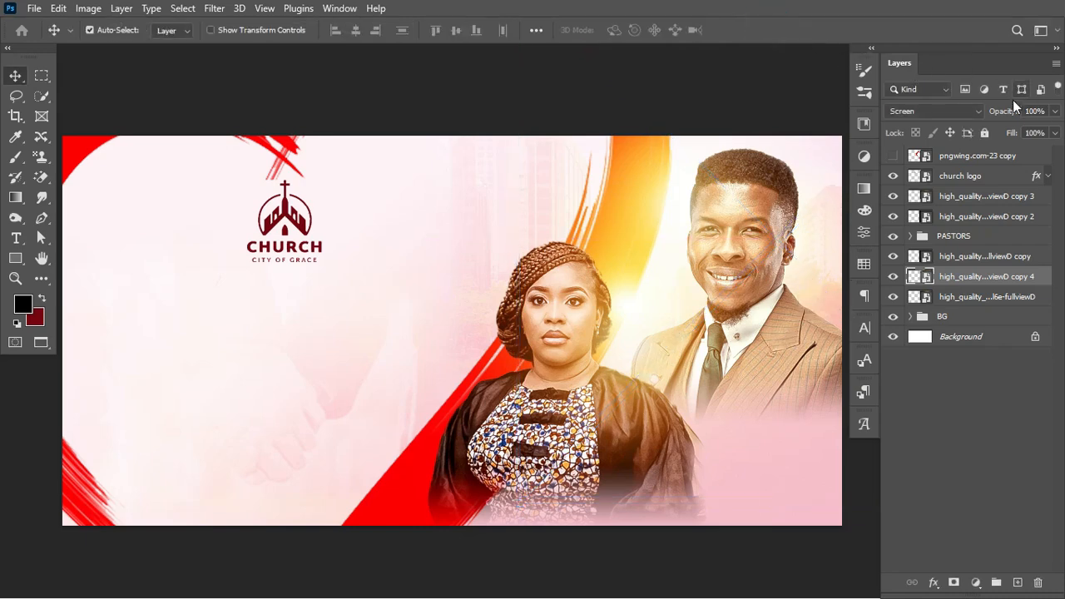
pyautogui.moveTo(1006, 111); pyautogui.dragTo(970, 119)
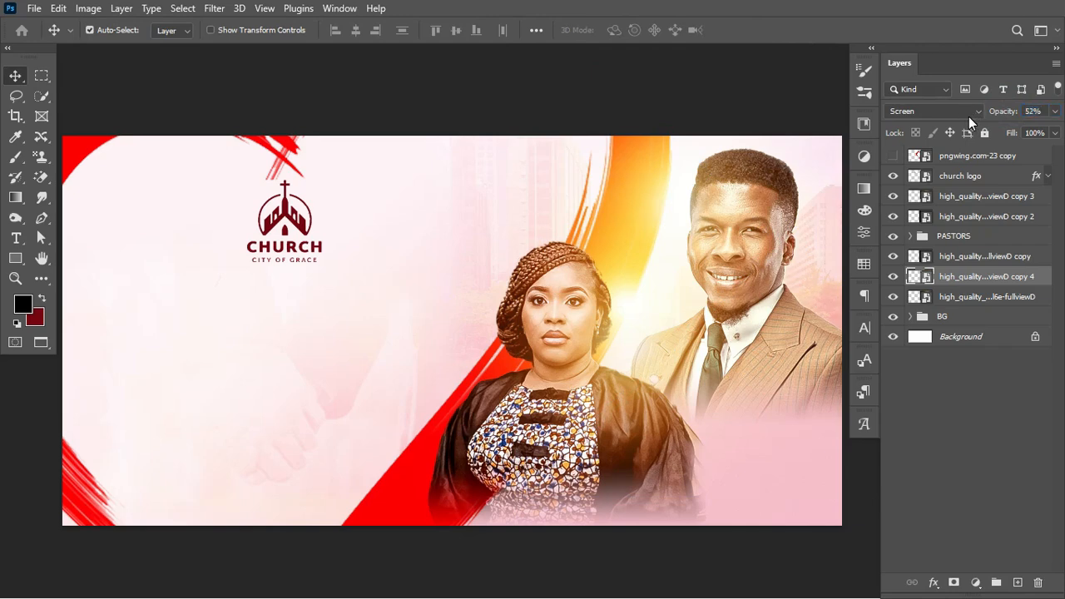
pyautogui.click(893, 277)
pyautogui.click(893, 277)
# Set the red pngwing.com-23 brush stroke to Hard Light at 83% opacity, then collapse the BG group
pyautogui.click(409, 505)
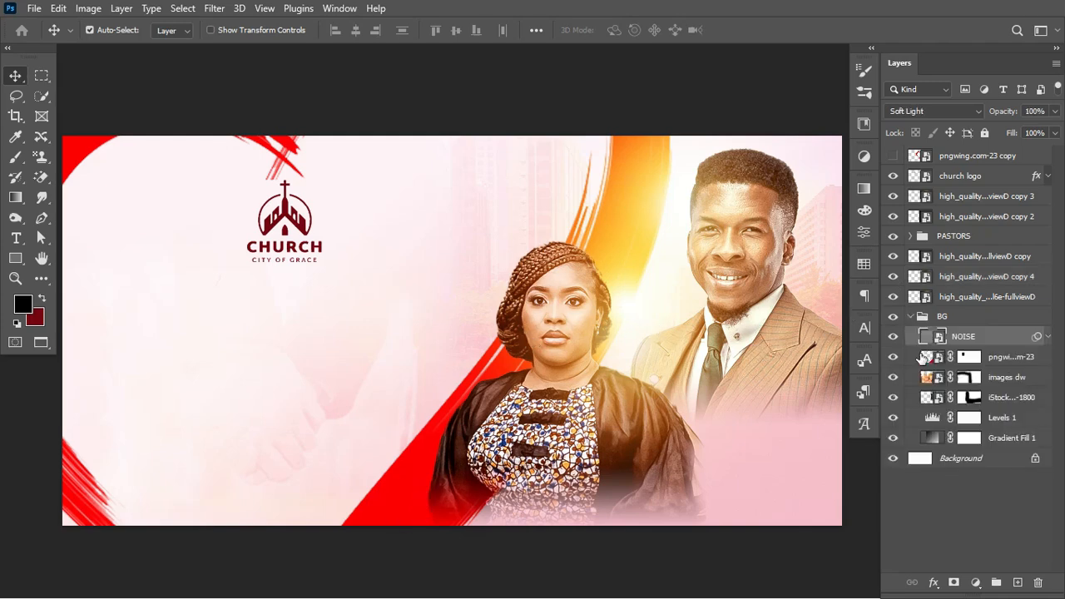
pyautogui.click(894, 357)
pyautogui.click(895, 358)
pyautogui.click(922, 360)
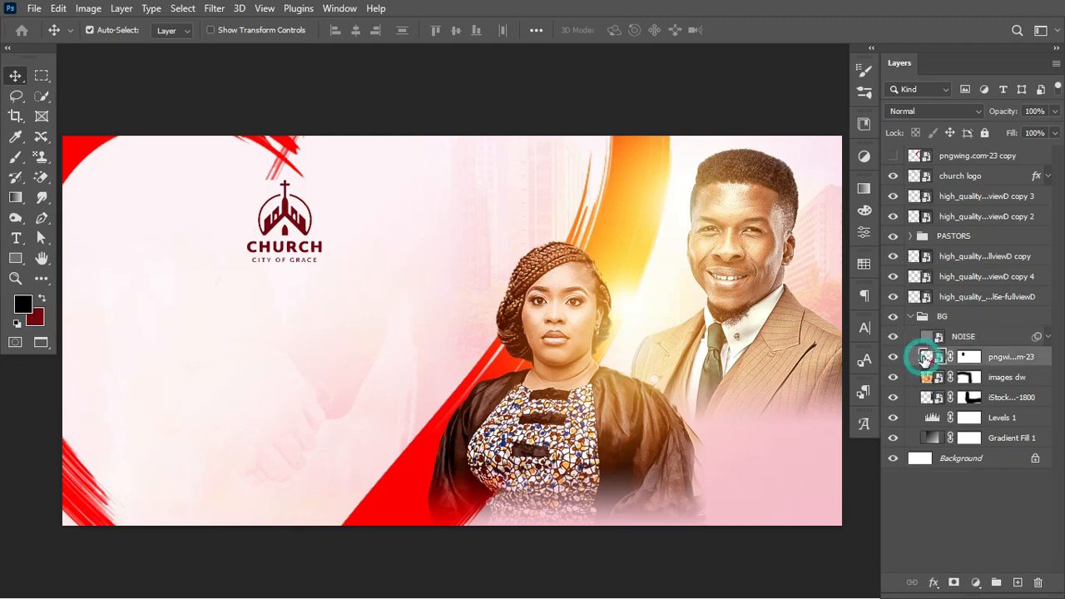
pyautogui.click(963, 113)
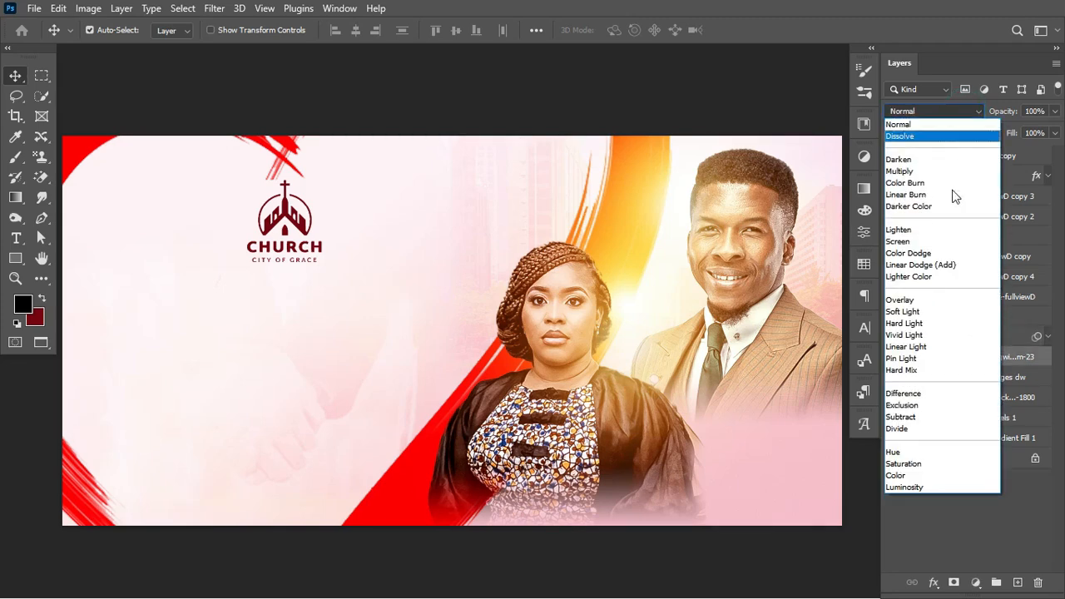
pyautogui.click(936, 326)
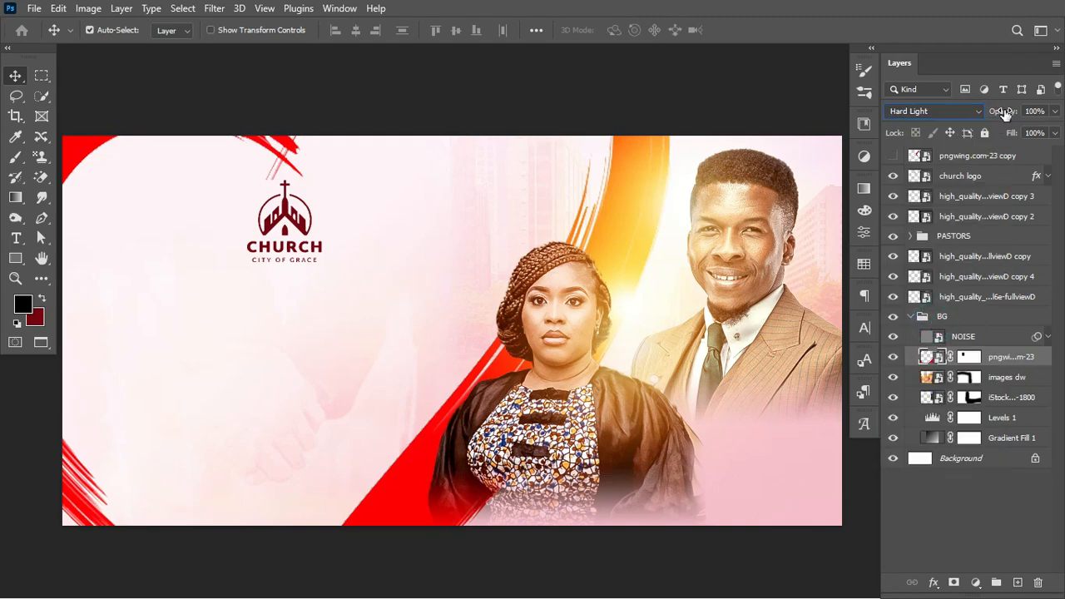
pyautogui.moveTo(1004, 114); pyautogui.dragTo(996, 115)
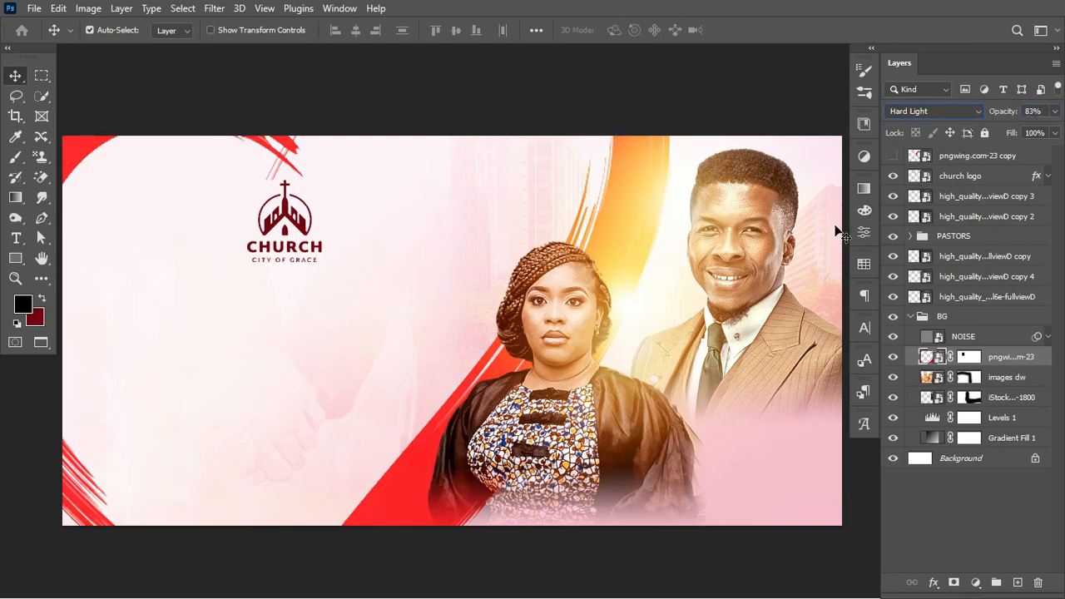
pyautogui.click(911, 317)
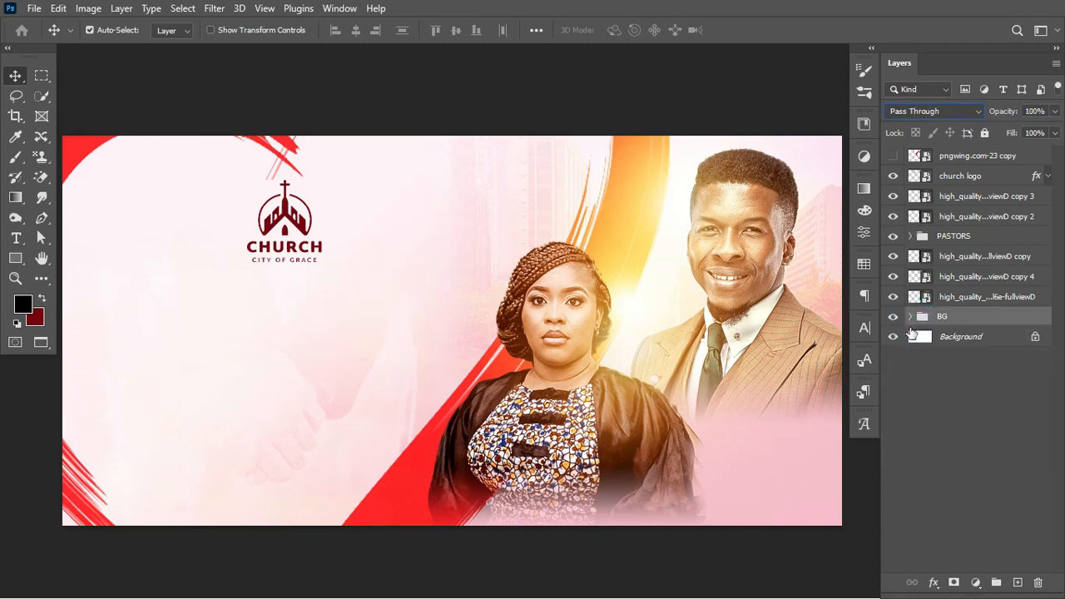
pyautogui.click(910, 317)
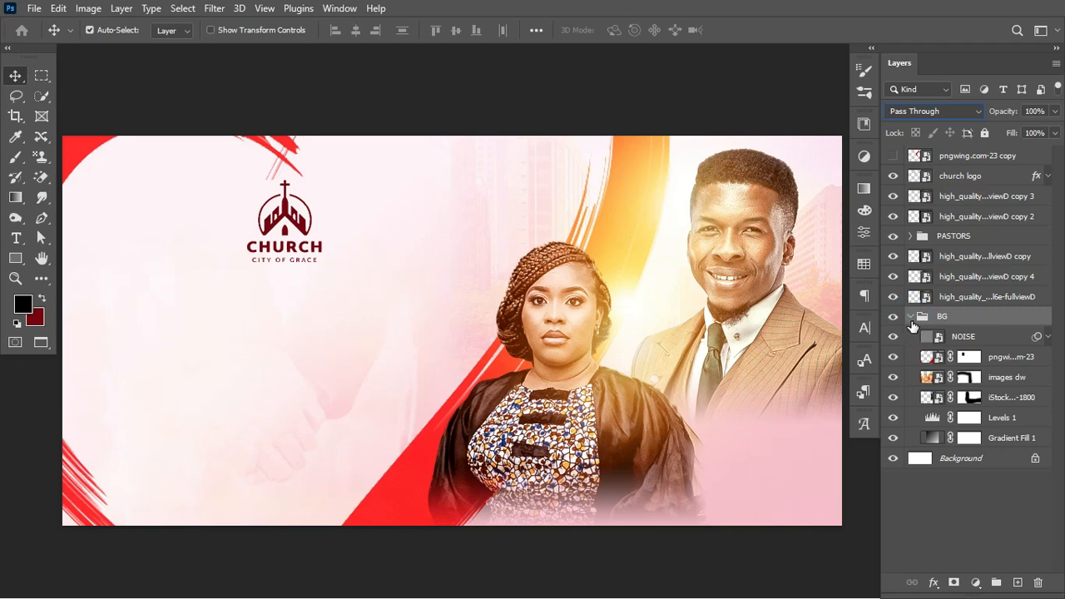
pyautogui.click(910, 318)
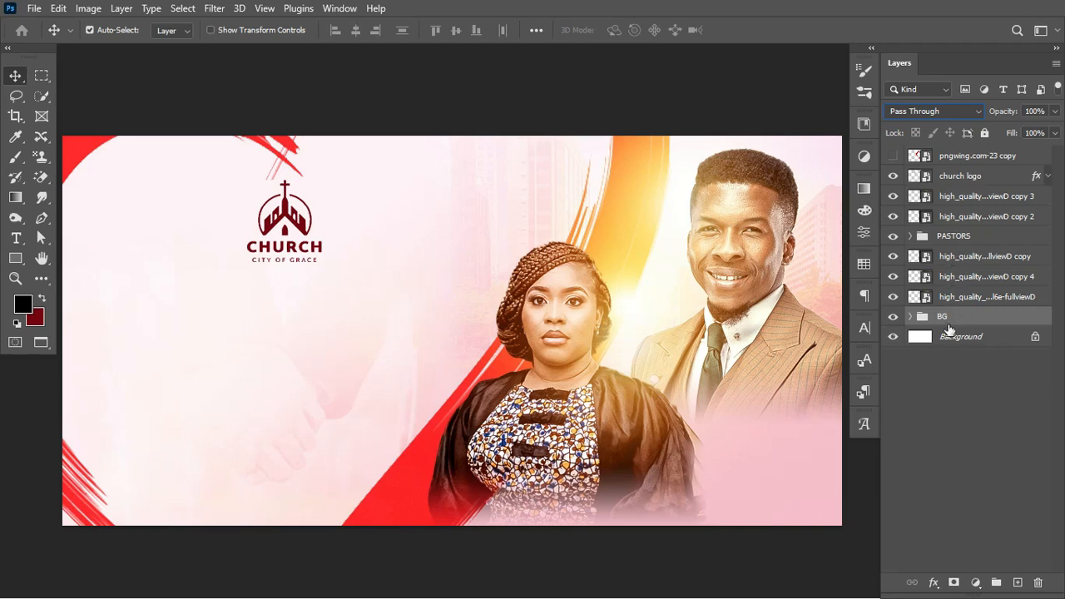
# Add a new layer and load RB Cloud Brush 01 from the Resource Boy - Cloud Brushes set at 2924 px
pyautogui.click(1016, 583)
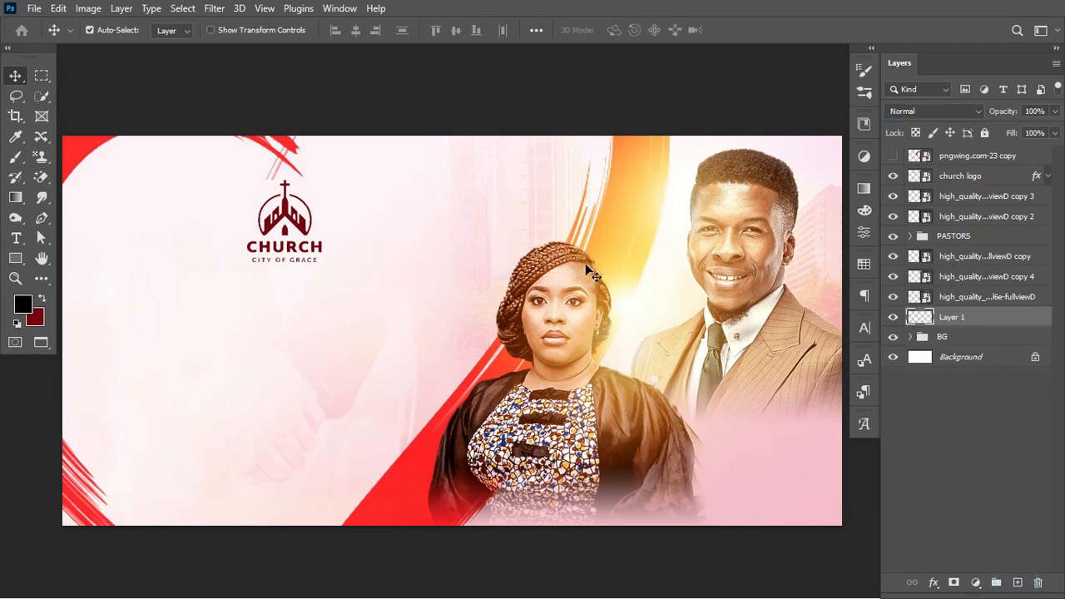
pyautogui.press('b')
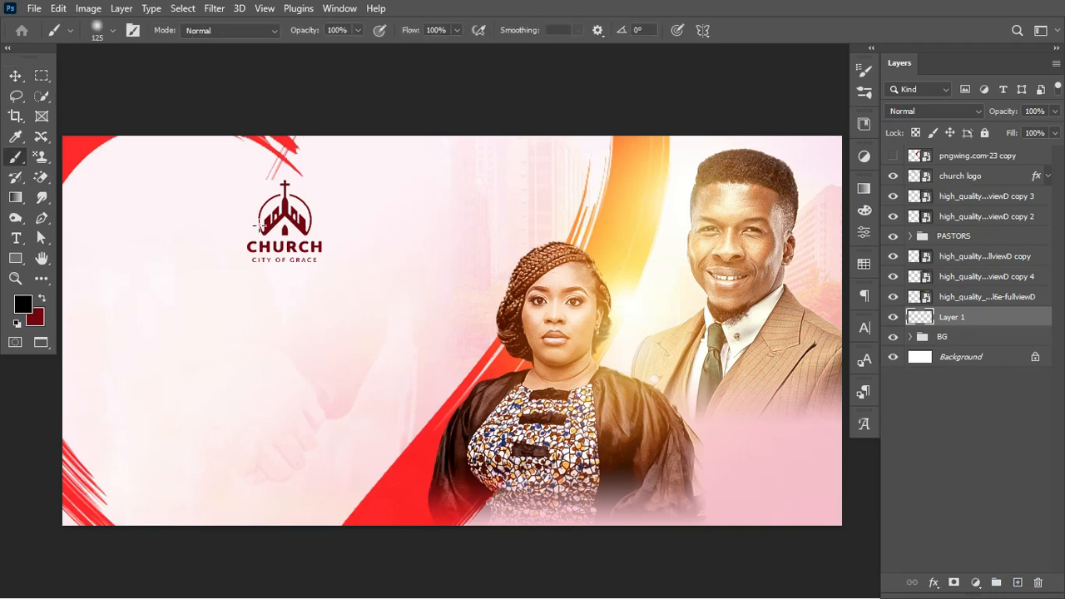
pyautogui.rightClick(225, 227)
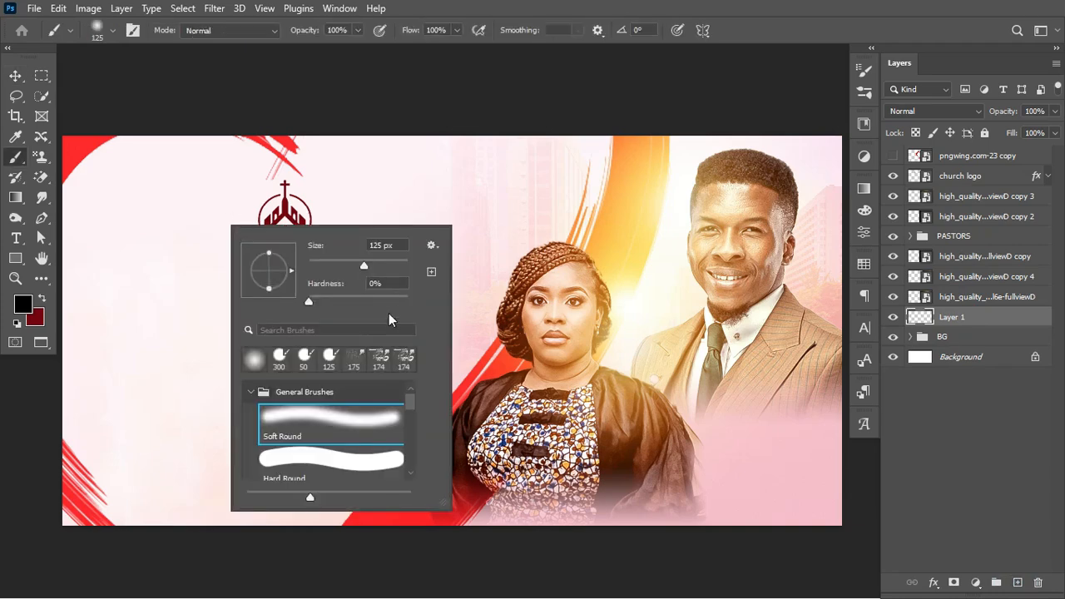
pyautogui.moveTo(412, 398); pyautogui.dragTo(415, 465)
pyautogui.click(251, 469)
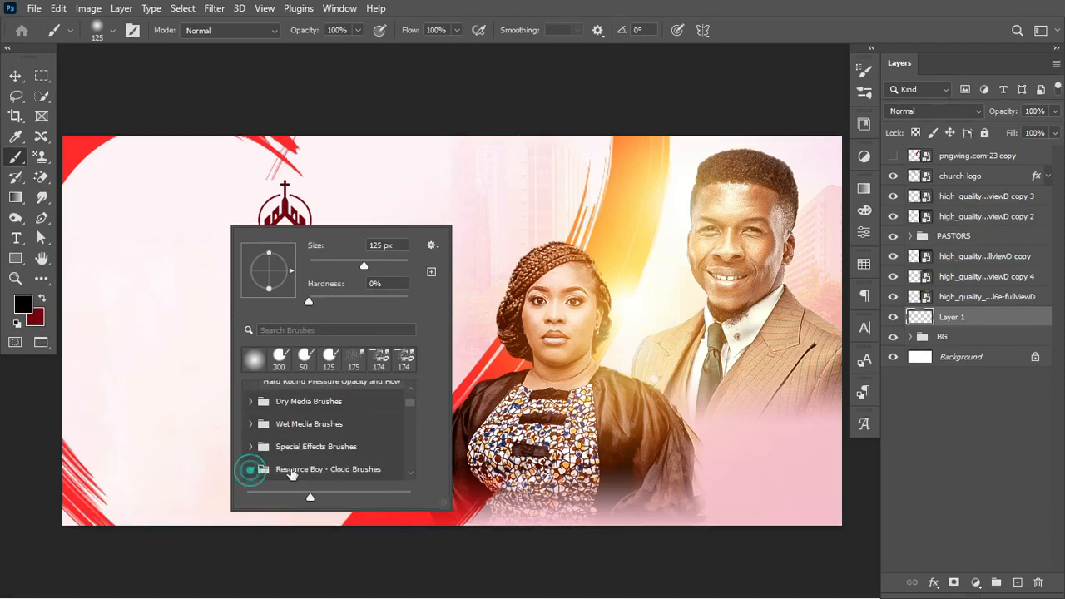
pyautogui.moveTo(412, 401); pyautogui.dragTo(408, 405)
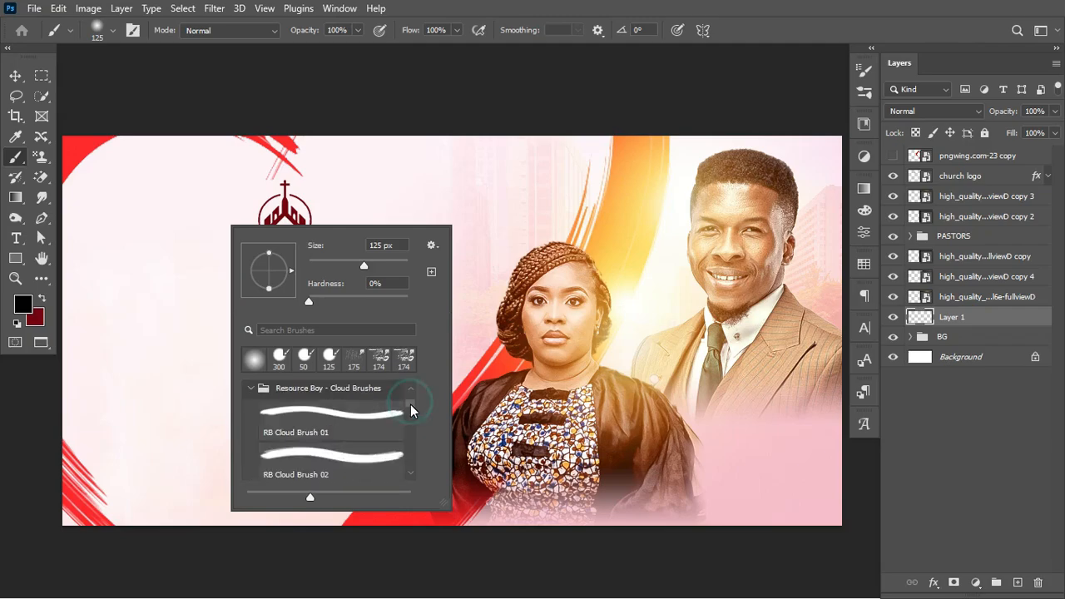
pyautogui.click(403, 421)
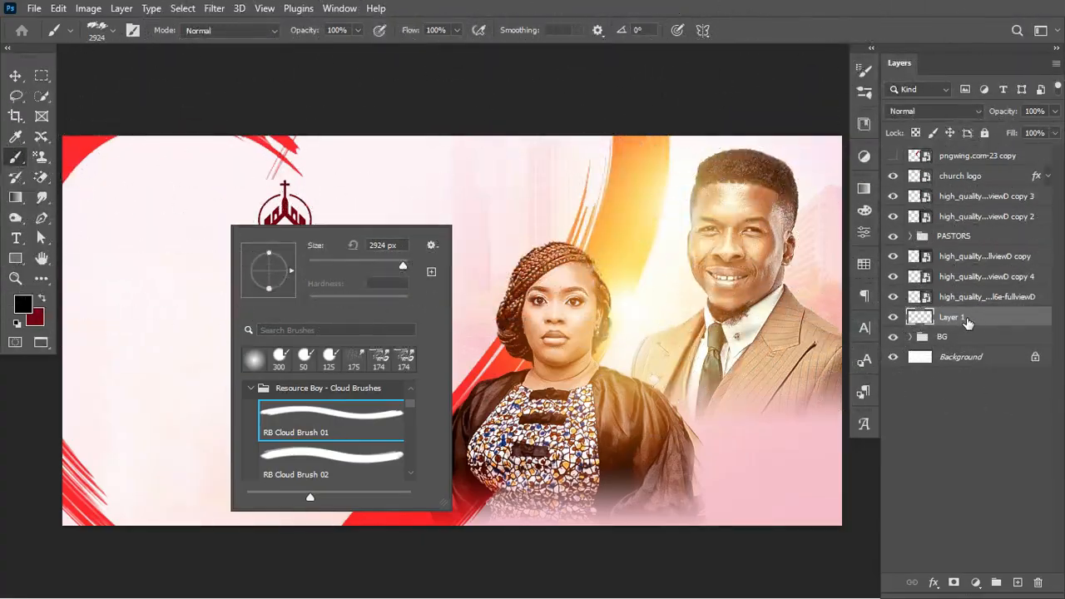
# Make the cloud brush smaller and set the foreground colour to white #ffffff
pyautogui.click(968, 322)
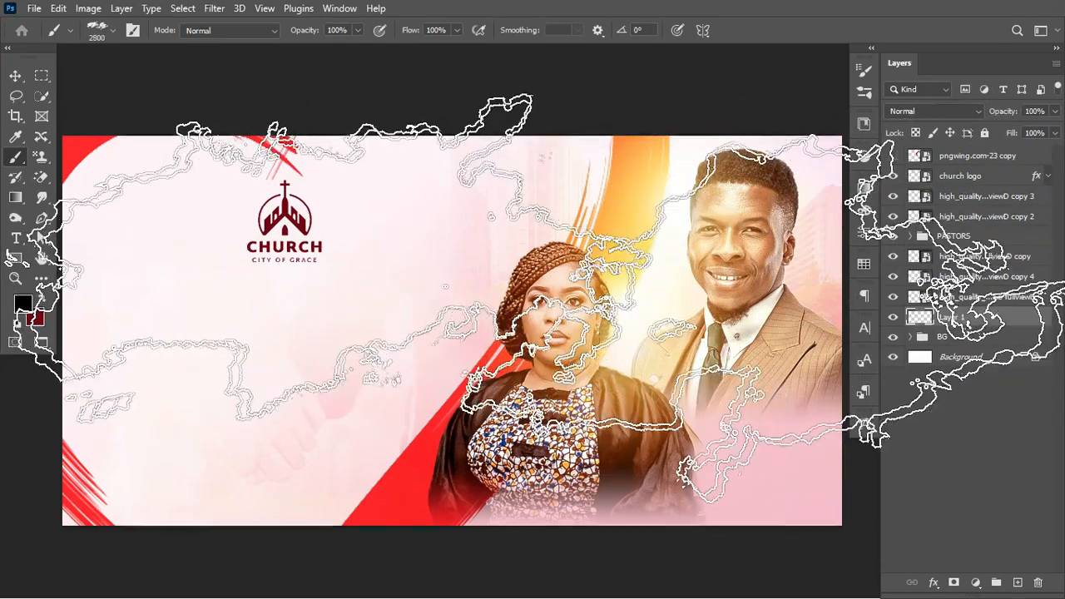
pyautogui.press('[')
pyautogui.press('[')
pyautogui.press('[')
pyautogui.press('[')
pyautogui.press('[')
pyautogui.press('[')
pyautogui.press('[')
pyautogui.press('[')
pyautogui.press('[')
pyautogui.press('[')
pyautogui.press('[')
pyautogui.press('[')
pyautogui.press('[')
pyautogui.press('[')
pyautogui.press('[')
pyautogui.press('[')
pyautogui.press('[')
pyautogui.press('[')
pyautogui.press('[')
pyautogui.press('[')
pyautogui.press('[')
pyautogui.press('[')
pyautogui.press('[')
pyautogui.press('[')
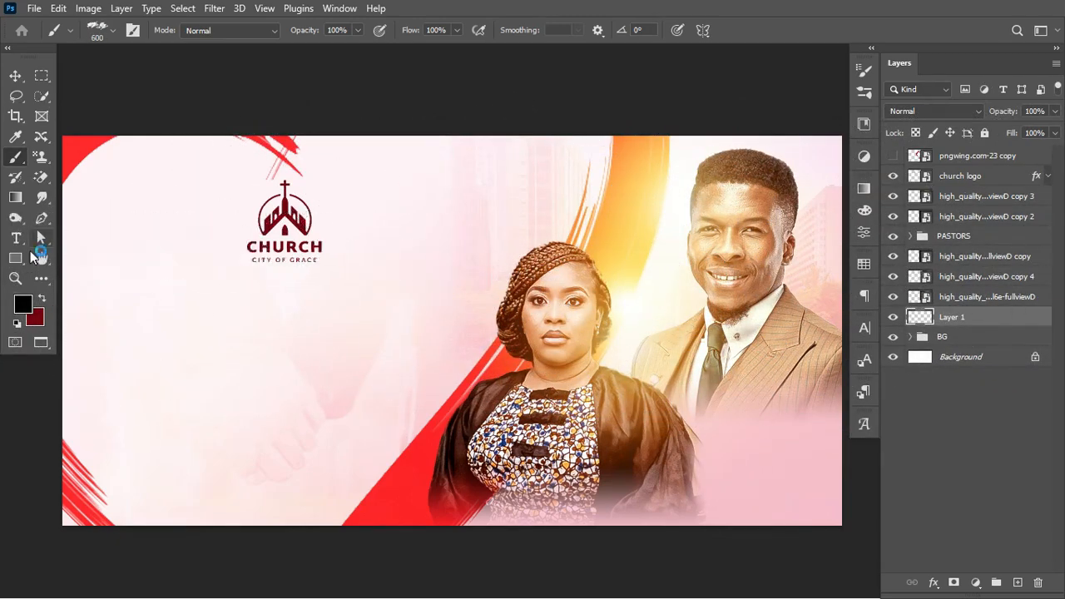
pyautogui.click(25, 305)
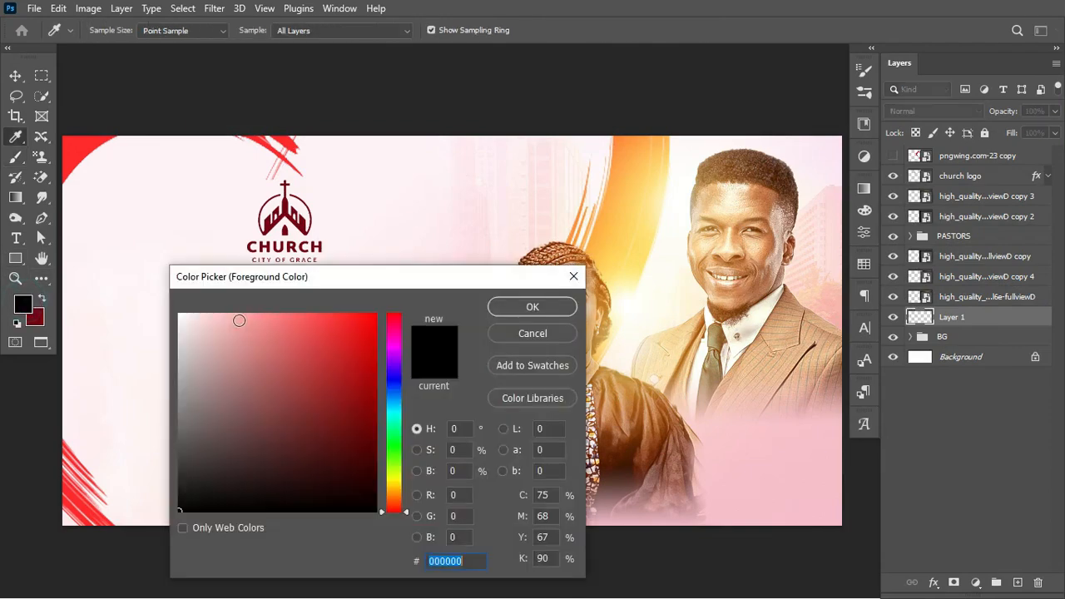
pyautogui.write('ffffff')
pyautogui.click(515, 311)
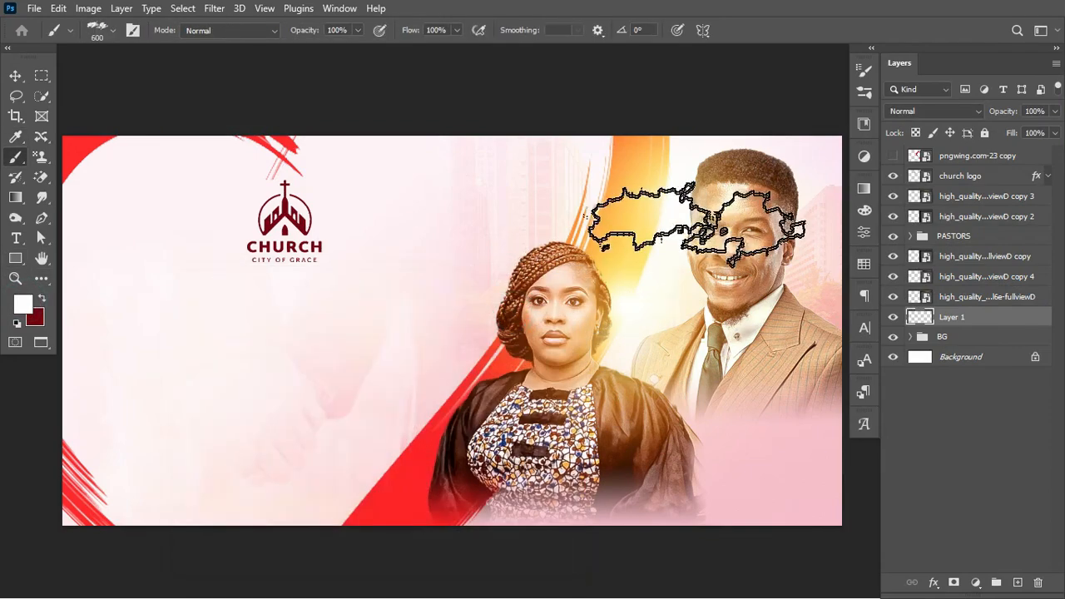
# Stamp a white cloud near the man's head, scale it to about 74% and raise it
pyautogui.click(645, 200)
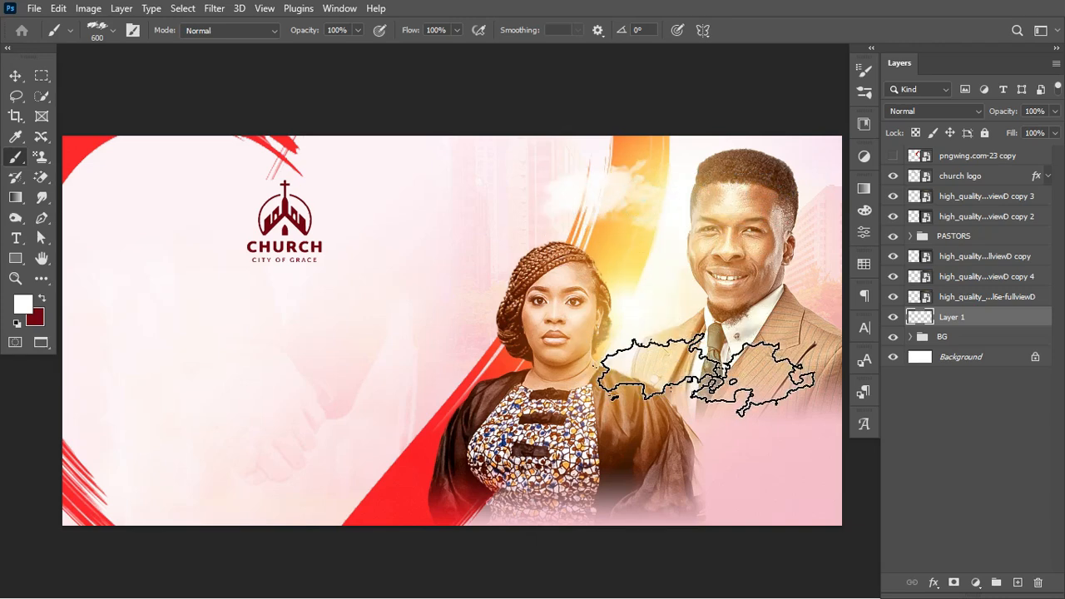
pyautogui.hotkey('ctrl', 't')
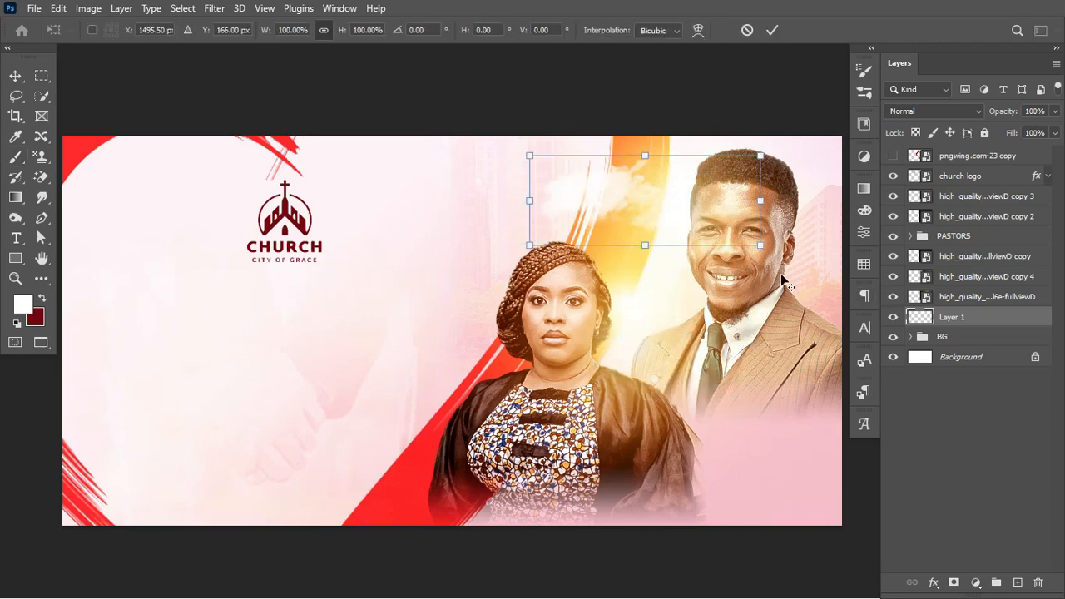
pyautogui.moveTo(759, 246); pyautogui.dragTo(725, 230)
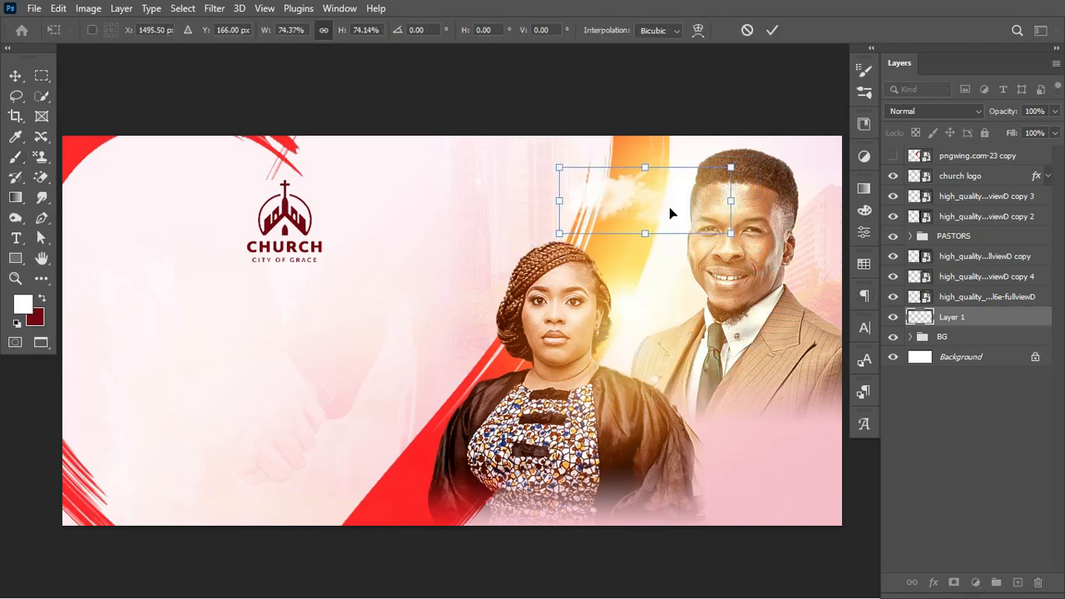
pyautogui.moveTo(630, 192); pyautogui.dragTo(623, 175)
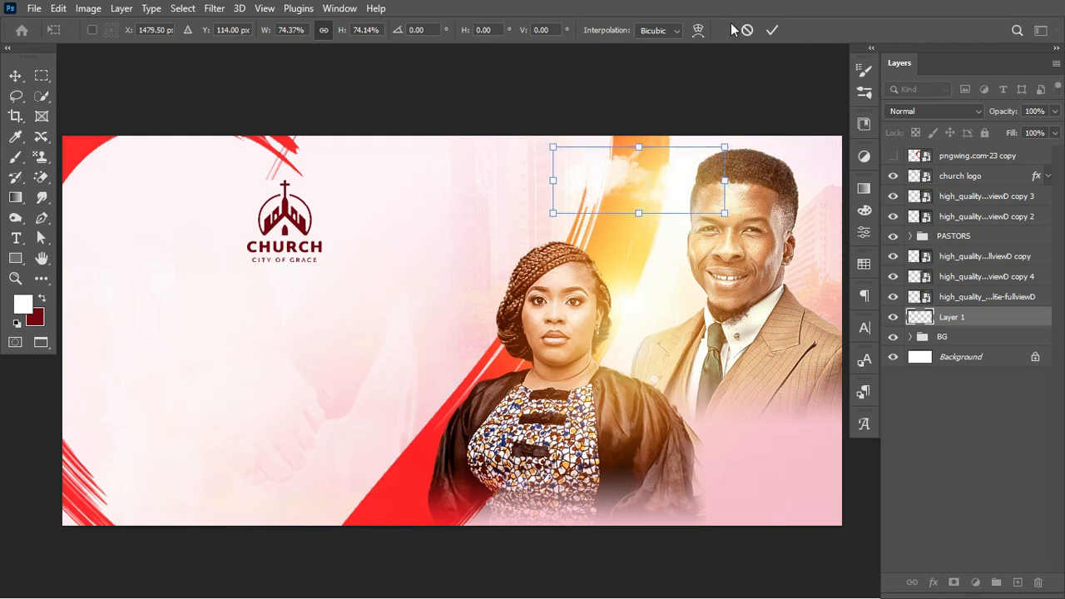
pyautogui.press('b')
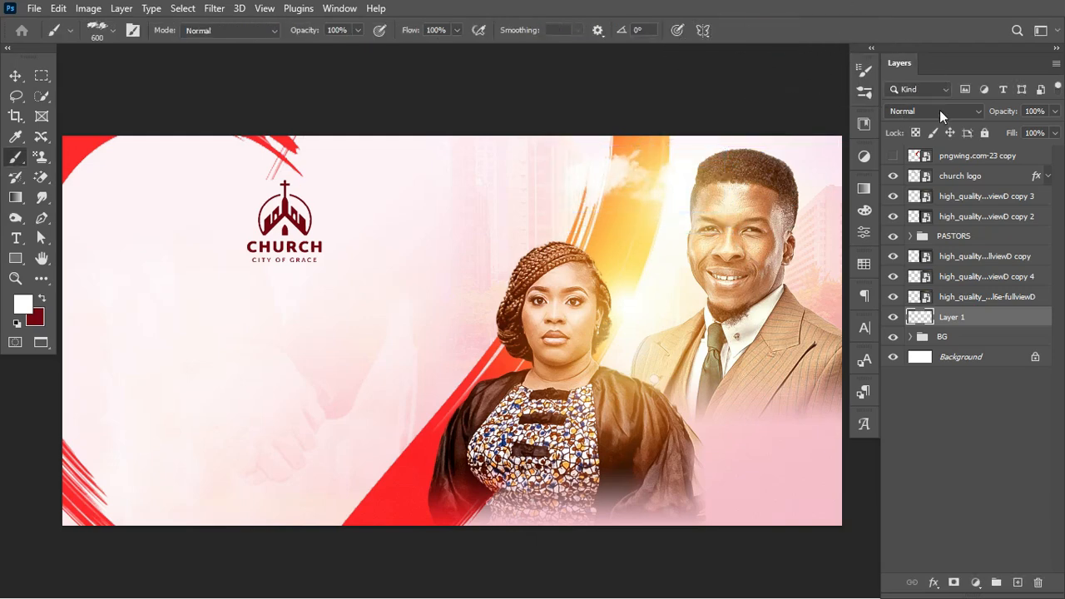
pyautogui.click(940, 110)
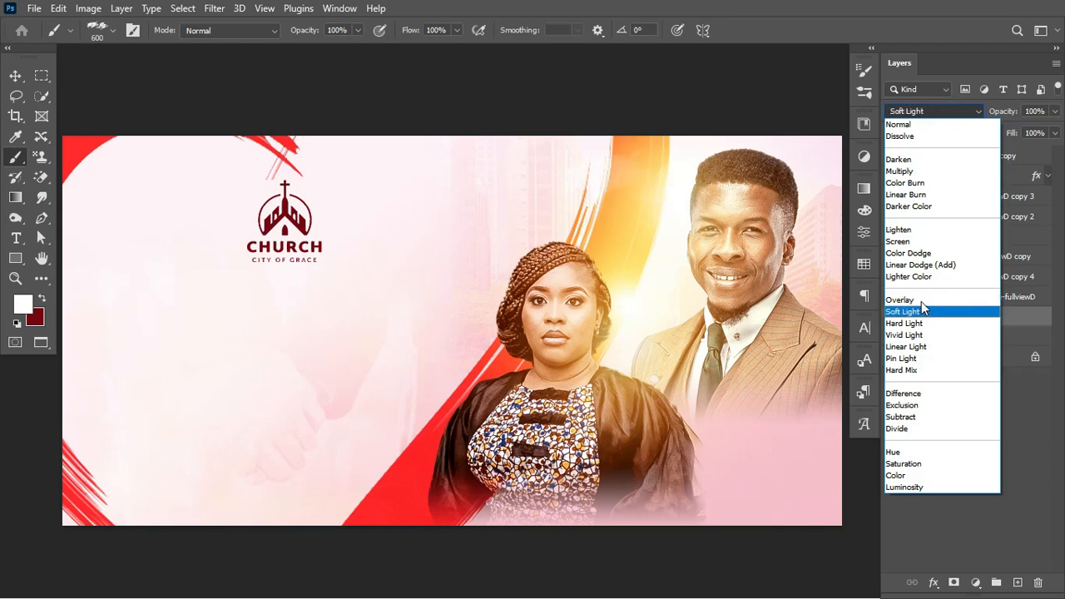
# Blend the cloud in Color Dodge, duplicate it, and shrink the copy down-left
pyautogui.click(920, 253)
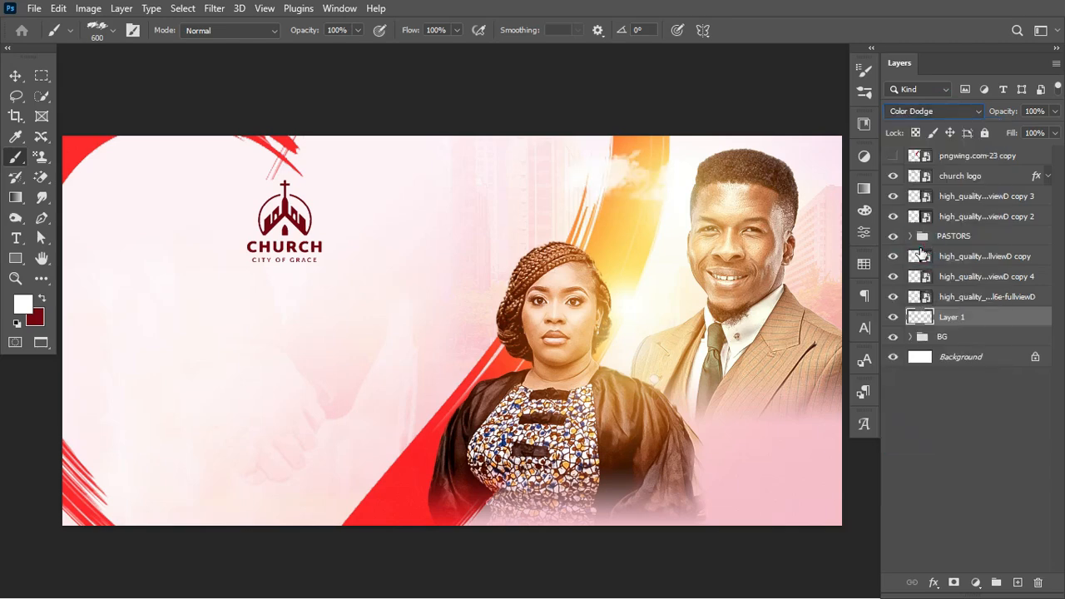
pyautogui.hotkey('ctrl', 'j')
pyautogui.hotkey('ctrl', 't')
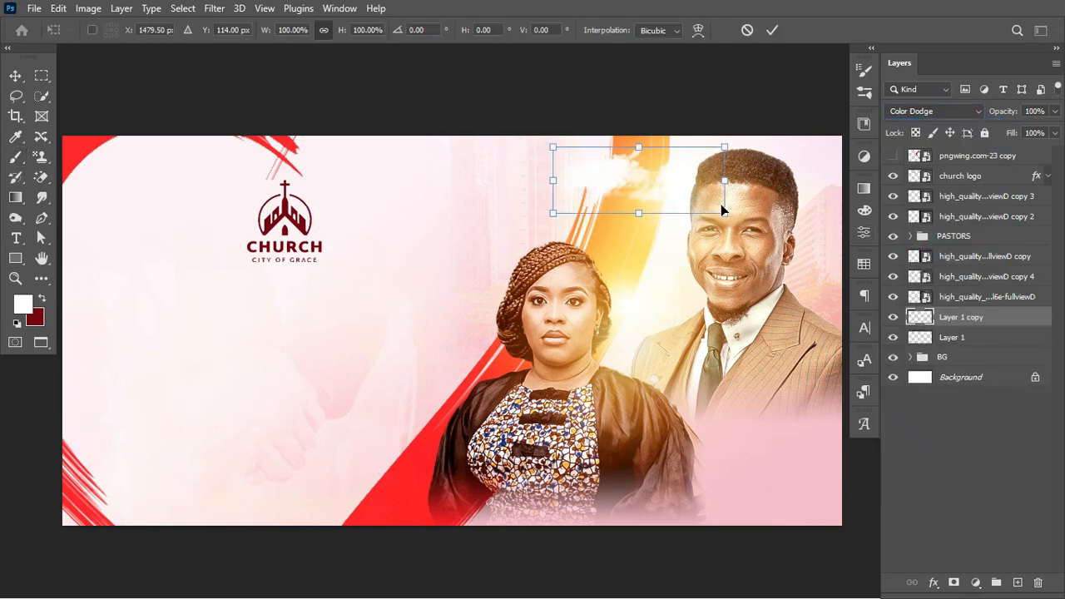
pyautogui.moveTo(723, 211)
pyautogui.mouseDown()
pyautogui.moveTo(703, 199)
pyautogui.moveTo(689, 247)
pyautogui.moveTo(716, 254)
pyautogui.mouseUp()
pyautogui.press('Return')
pyautogui.press('b')
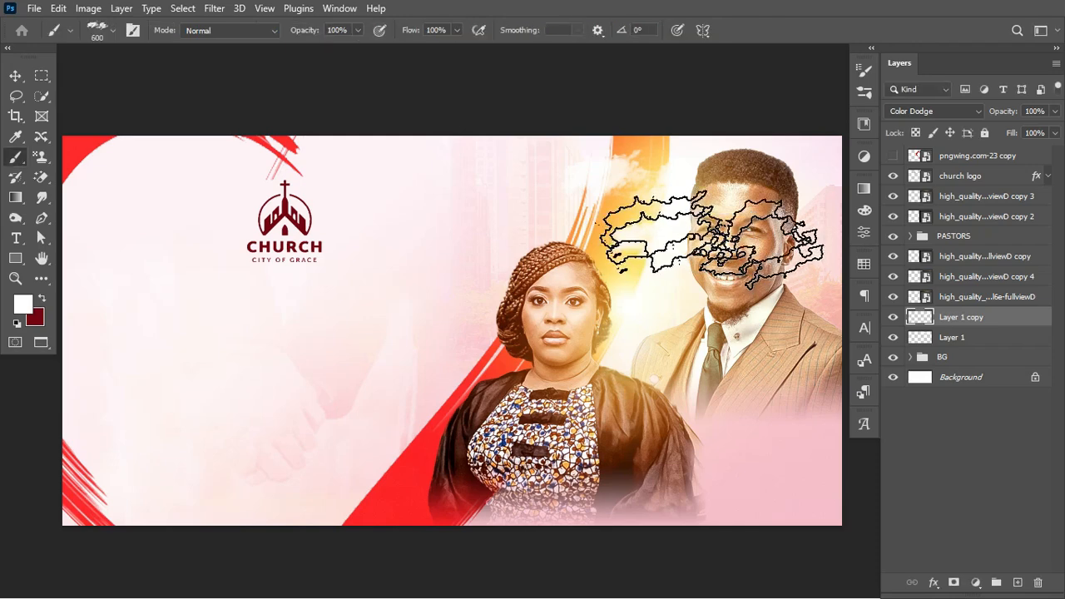
# Enlarge the original Layer 1 cloud to about 111%, nudge it right, and select both clouds
pyautogui.click(11, 77)
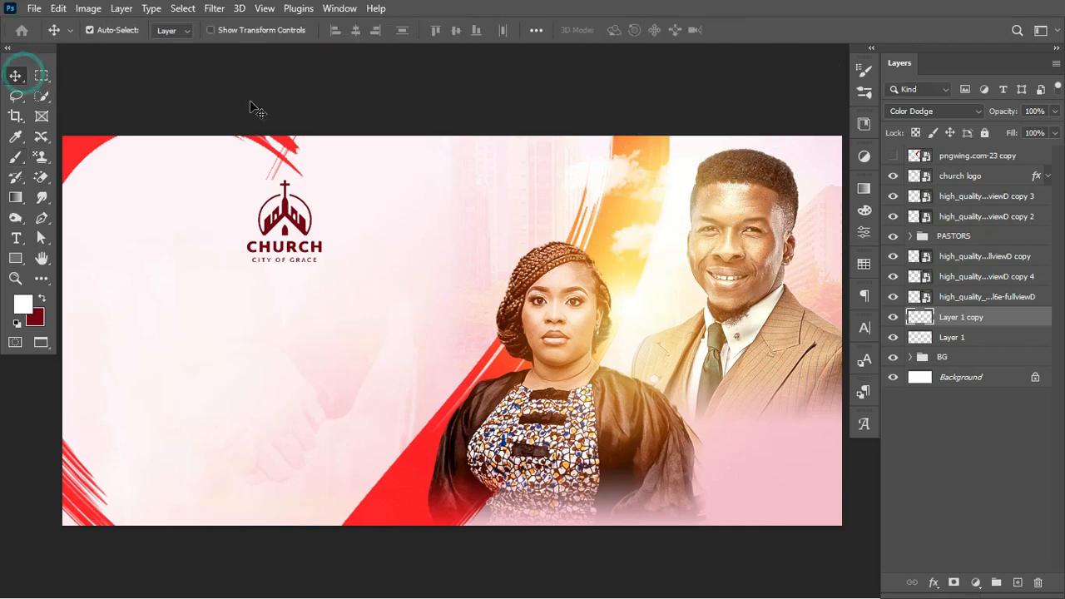
pyautogui.click(982, 335)
pyautogui.hotkey('ctrl', 't')
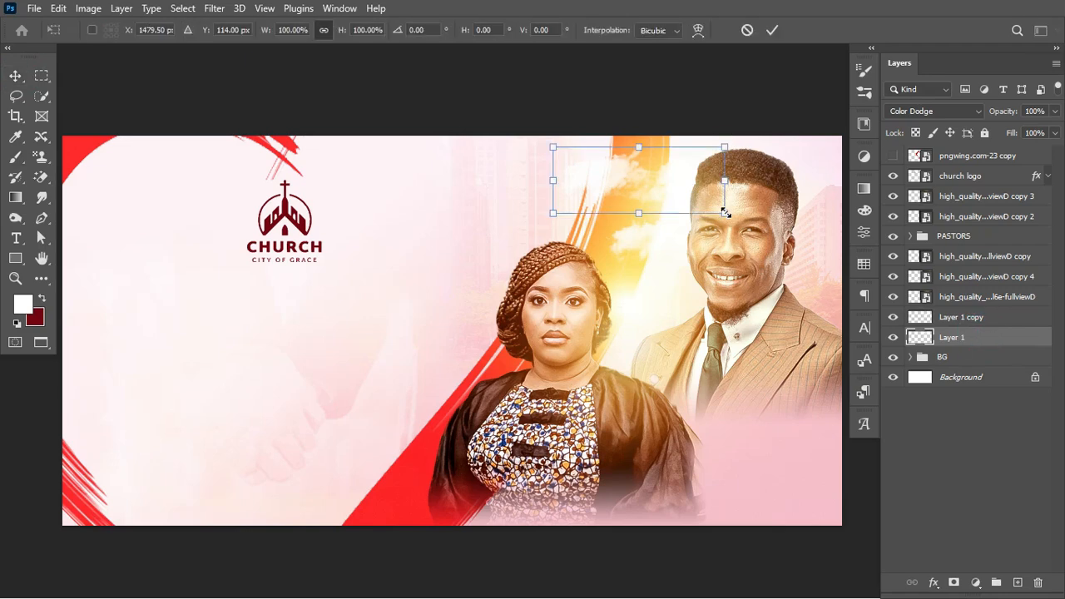
pyautogui.moveTo(725, 213); pyautogui.dragTo(743, 220)
pyautogui.moveTo(646, 199); pyautogui.dragTo(660, 198)
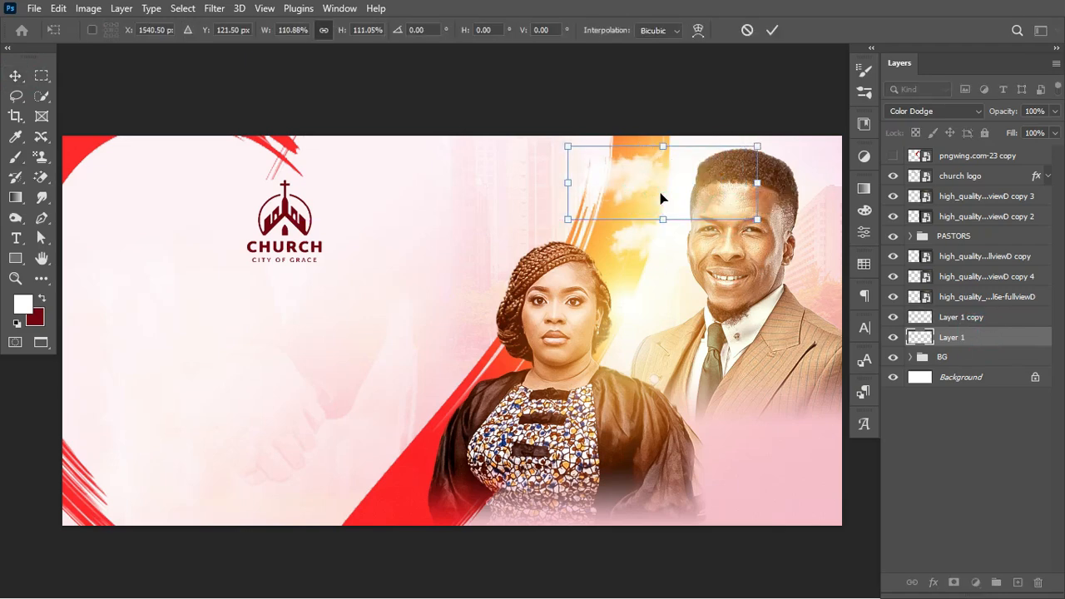
pyautogui.press('Return')
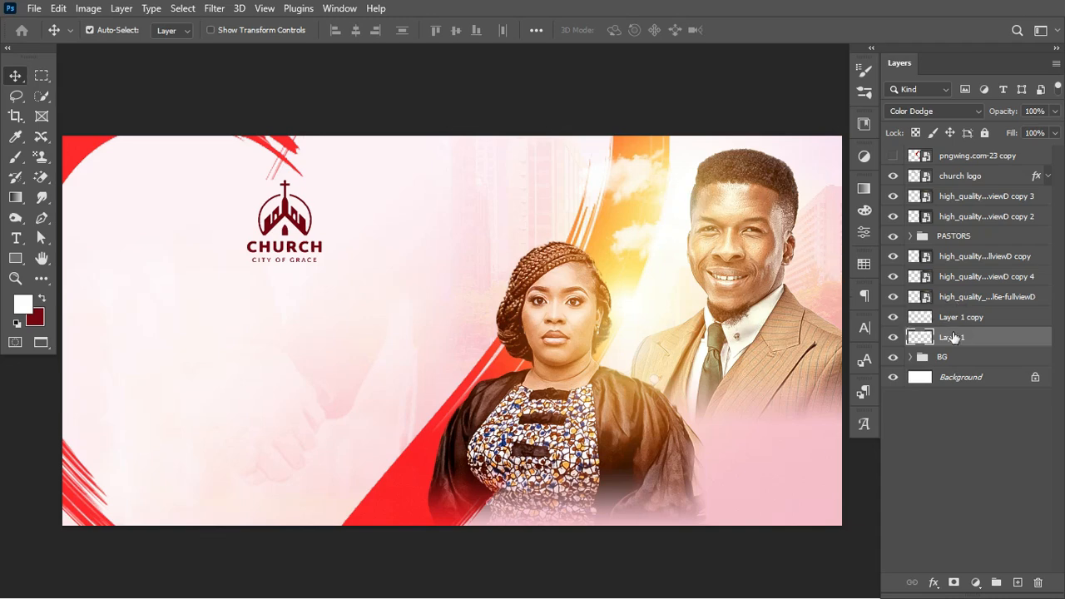
pyautogui.keyDown('shift'); pyautogui.click(980, 320); pyautogui.keyUp('shift')
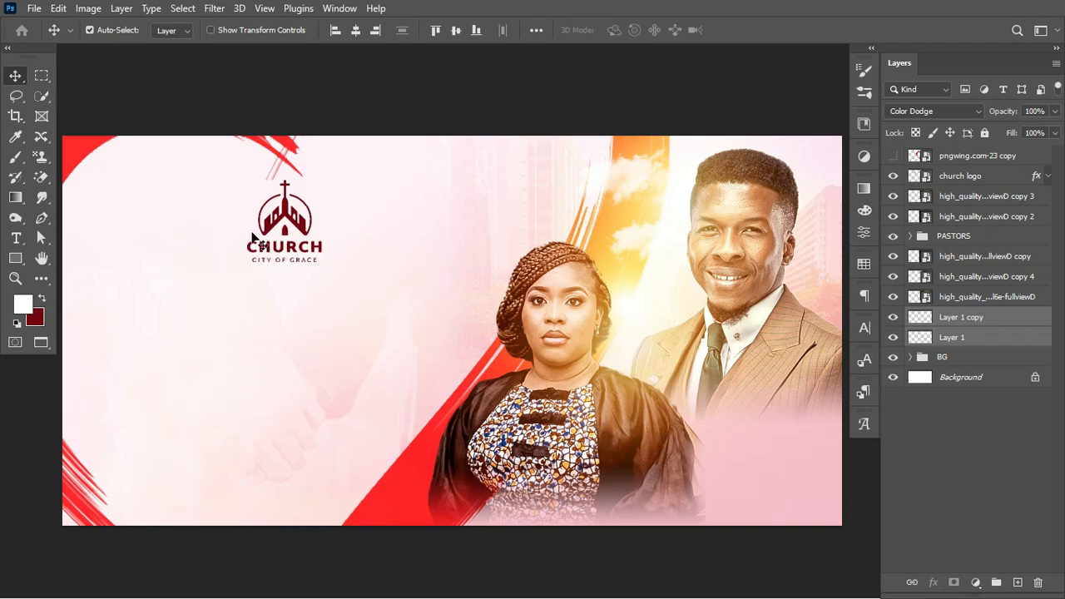
# Create the Presents text layer and enlarge it about four times
pyautogui.click(16, 237)
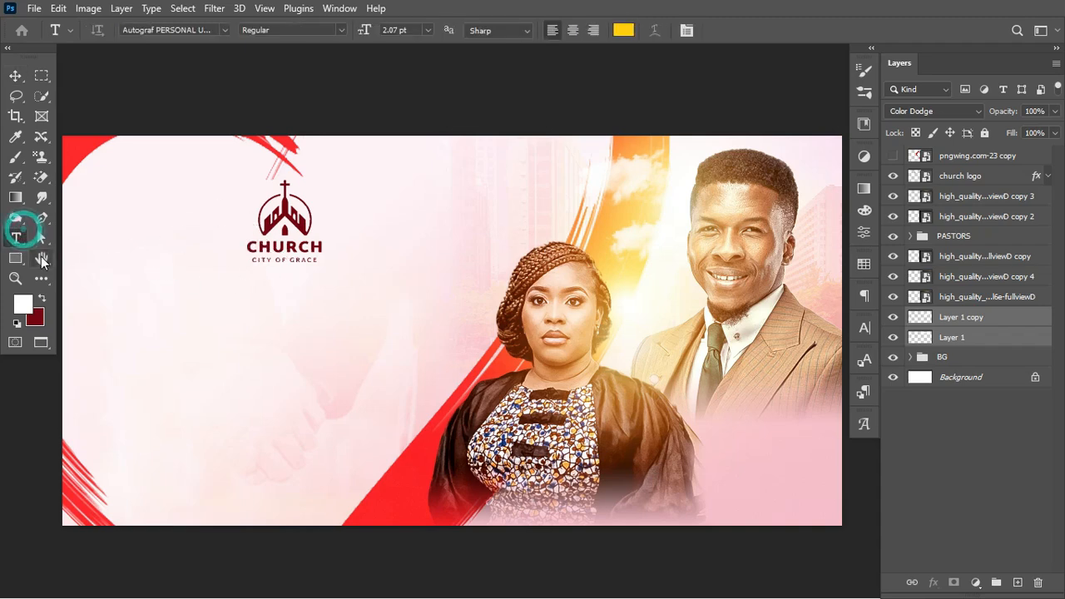
pyautogui.click(457, 193)
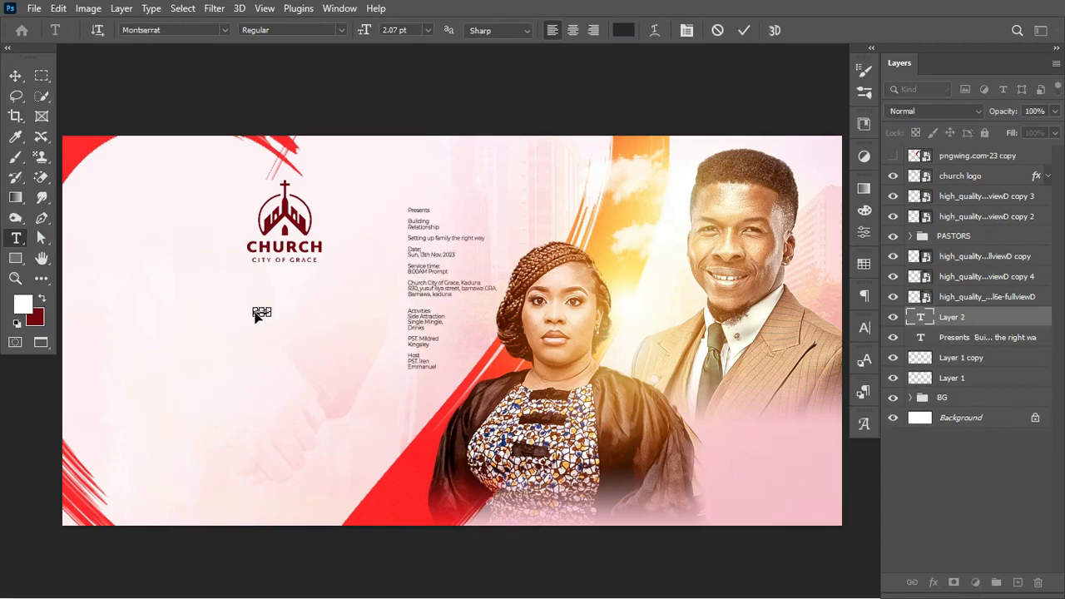
pyautogui.hotkey('ctrl', 'Return')
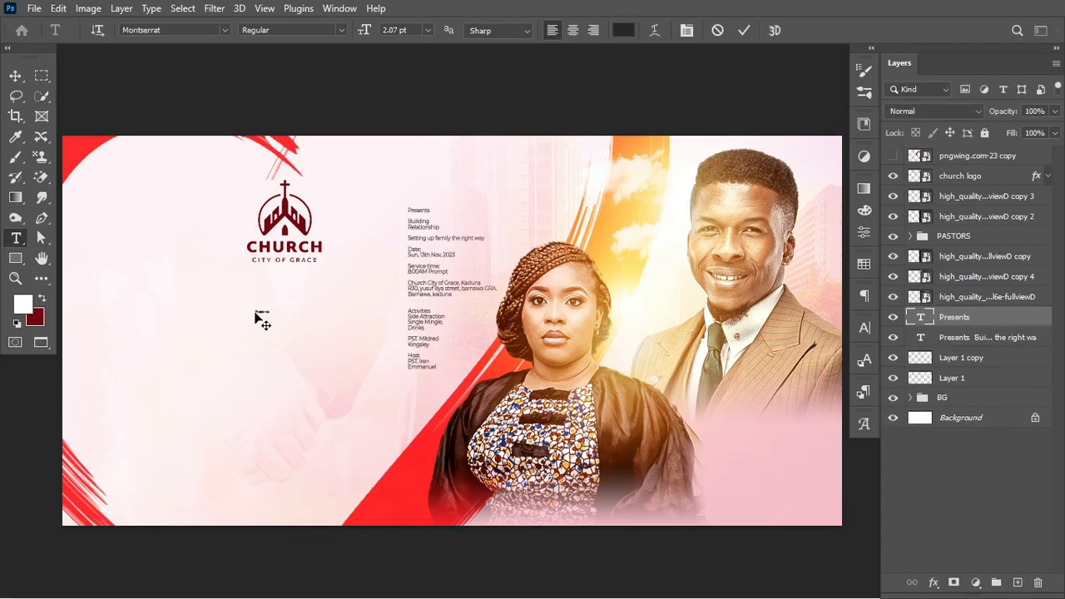
pyautogui.hotkey('ctrl', 't')
pyautogui.moveTo(271, 313); pyautogui.dragTo(318, 326)
pyautogui.press('Return')
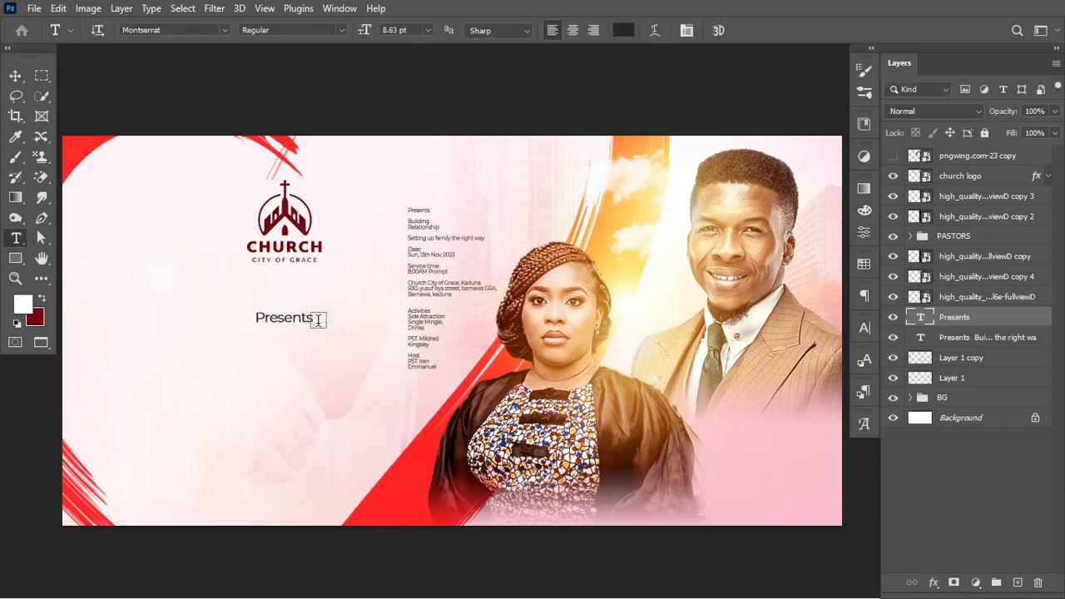
# Make Presents Montserrat SemiBold and colour it dark red from the swatches
pyautogui.click(339, 30)
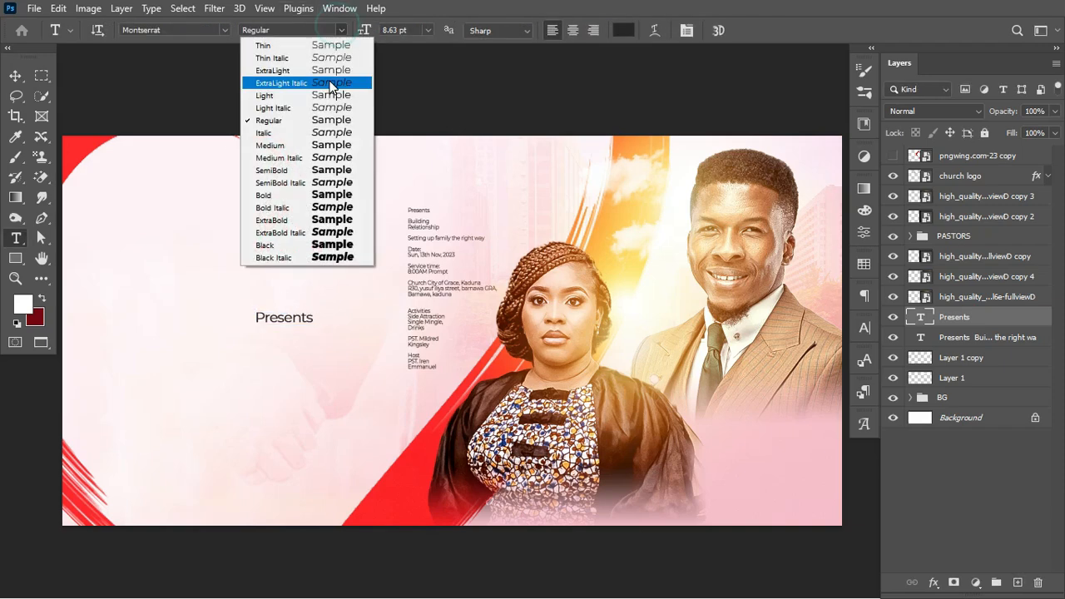
pyautogui.click(307, 169)
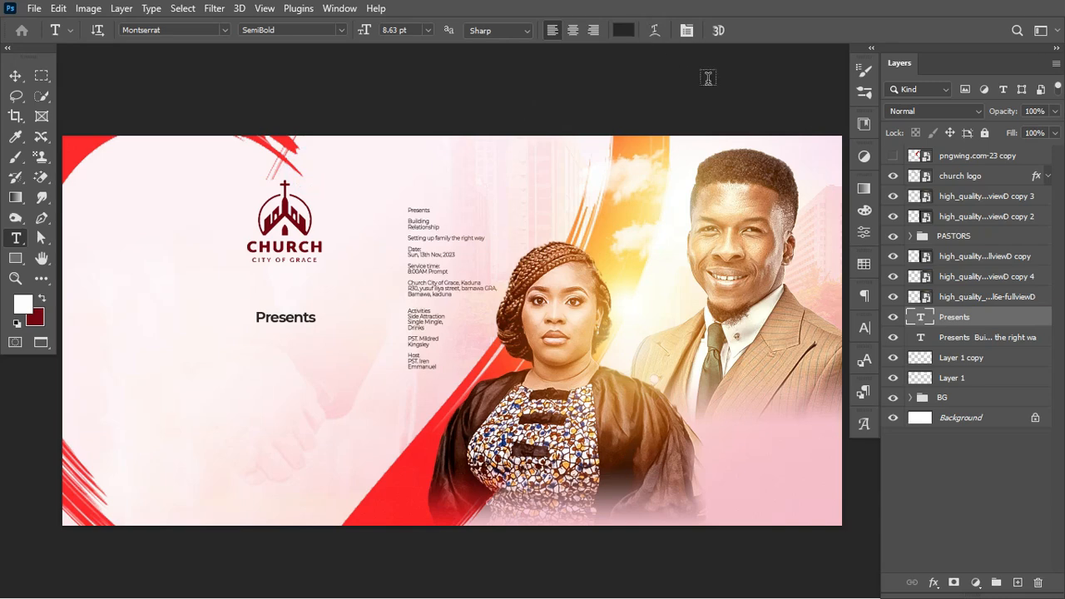
pyautogui.click(864, 265)
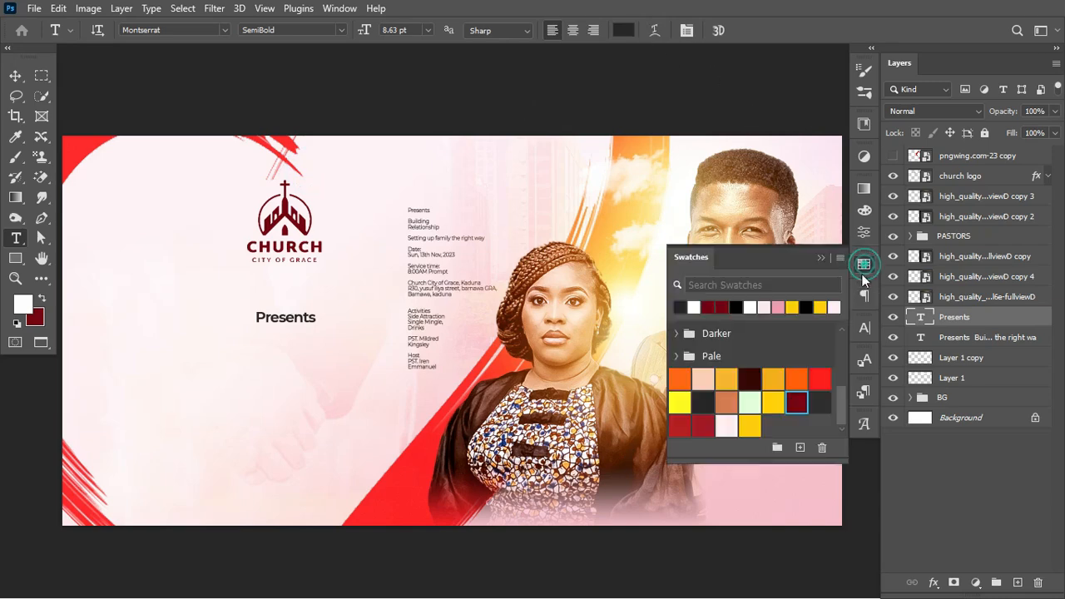
pyautogui.click(796, 404)
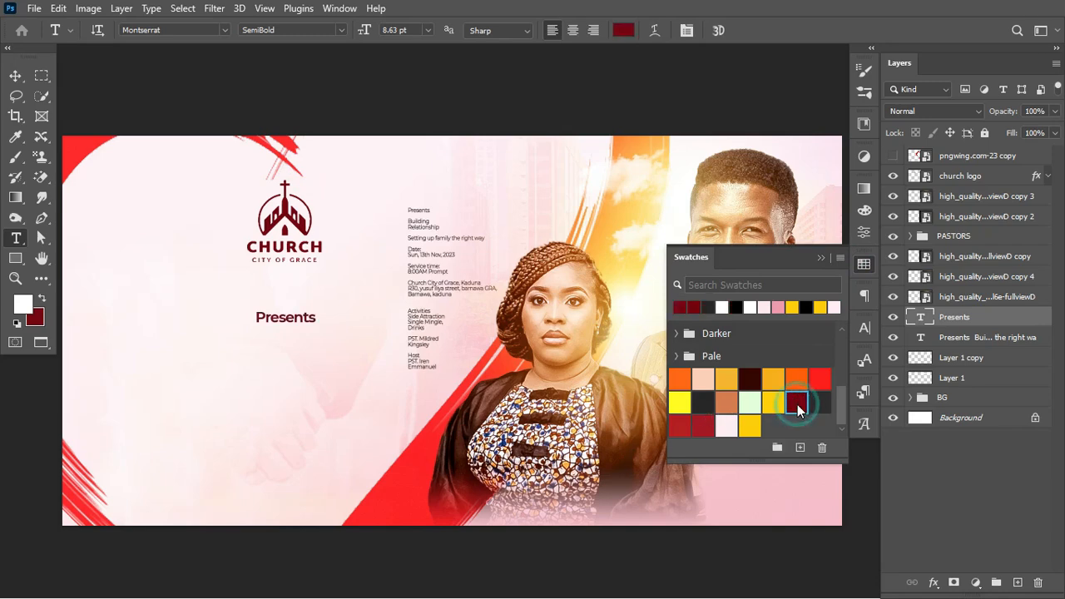
pyautogui.click(822, 259)
# Shrink Presents and move it just beneath the church logo
pyautogui.hotkey('ctrl', 't')
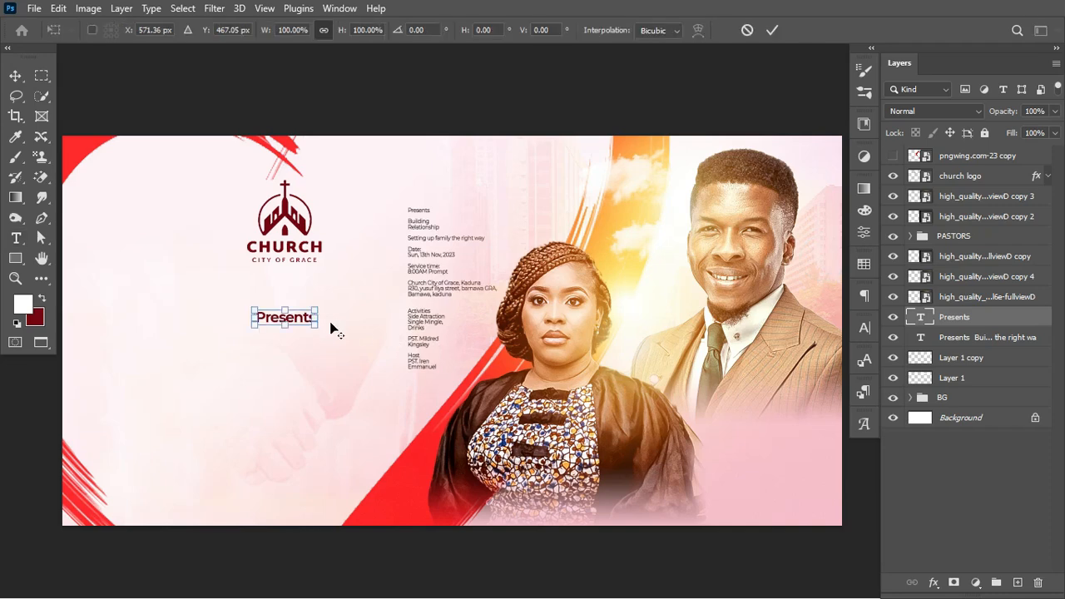
pyautogui.moveTo(316, 325); pyautogui.dragTo(296, 297)
pyautogui.press('Return')
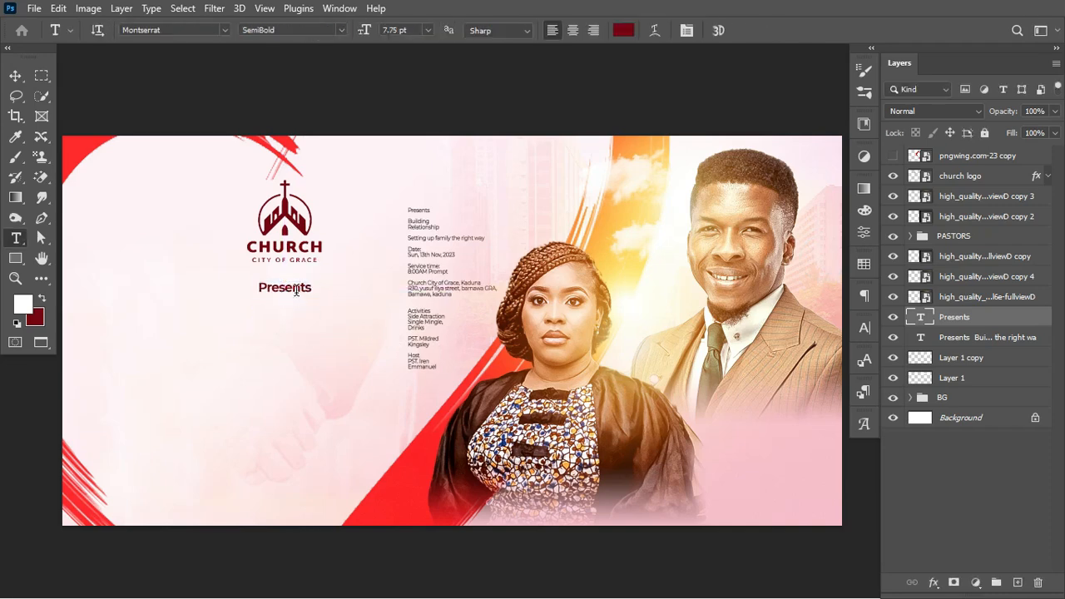
pyautogui.press('v')
pyautogui.press('Up')
pyautogui.press('Up')
pyautogui.press('Up')
pyautogui.press('Up')
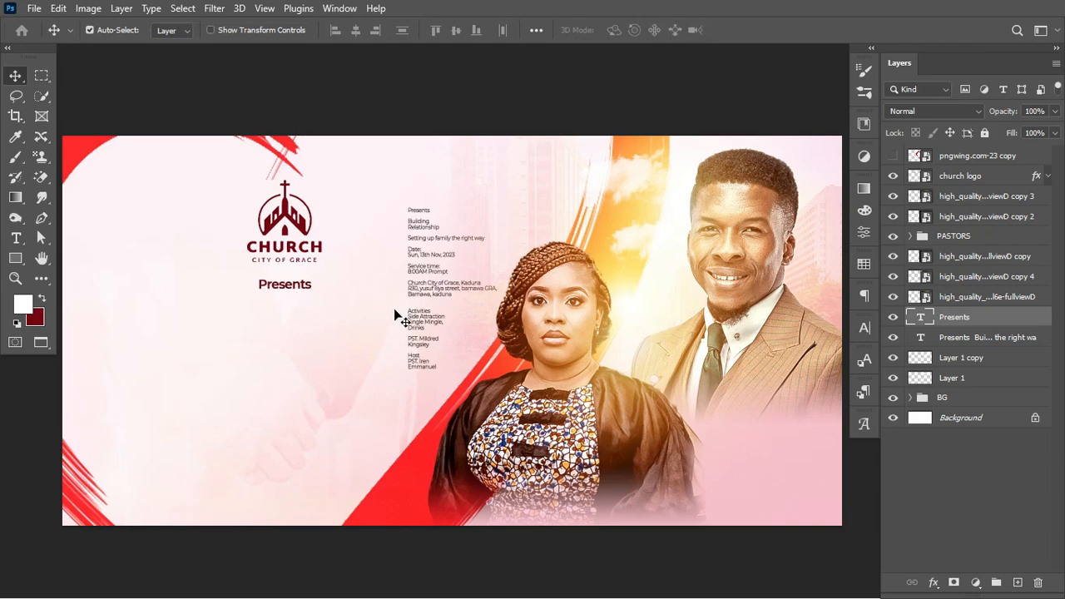
# Confirm the Presents colour is #74050f and nudge it into place under the logo
pyautogui.click(863, 327)
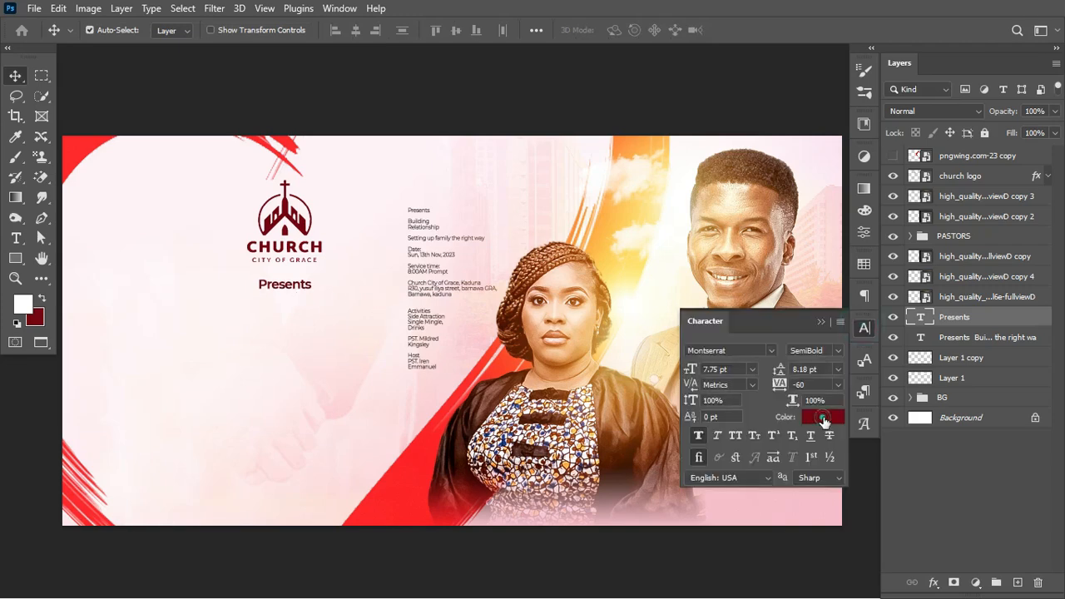
pyautogui.click(824, 418)
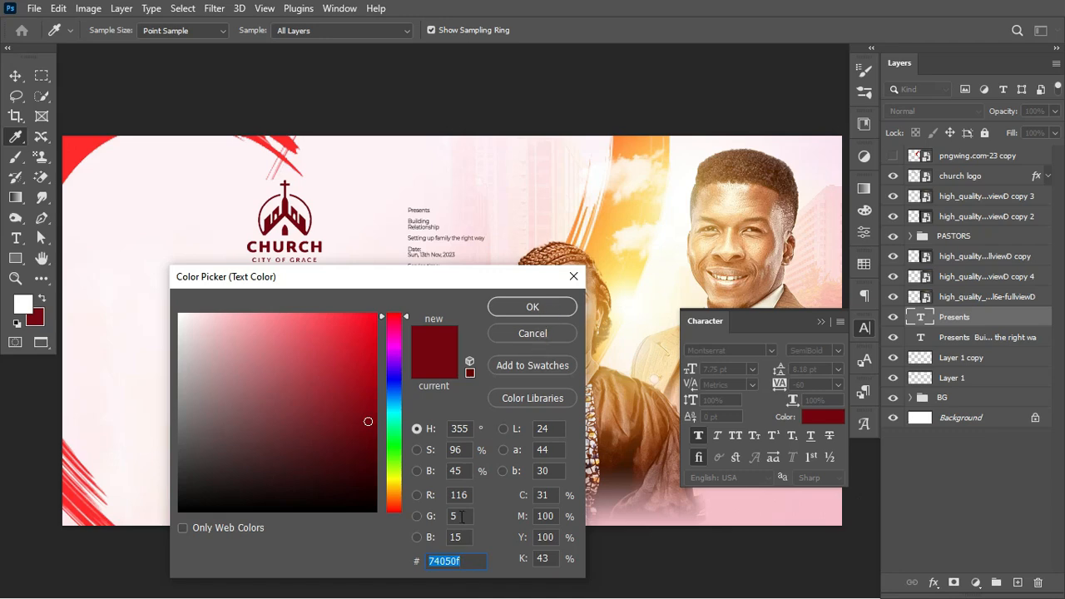
pyautogui.click(470, 567)
pyautogui.click(473, 557)
pyautogui.click(552, 338)
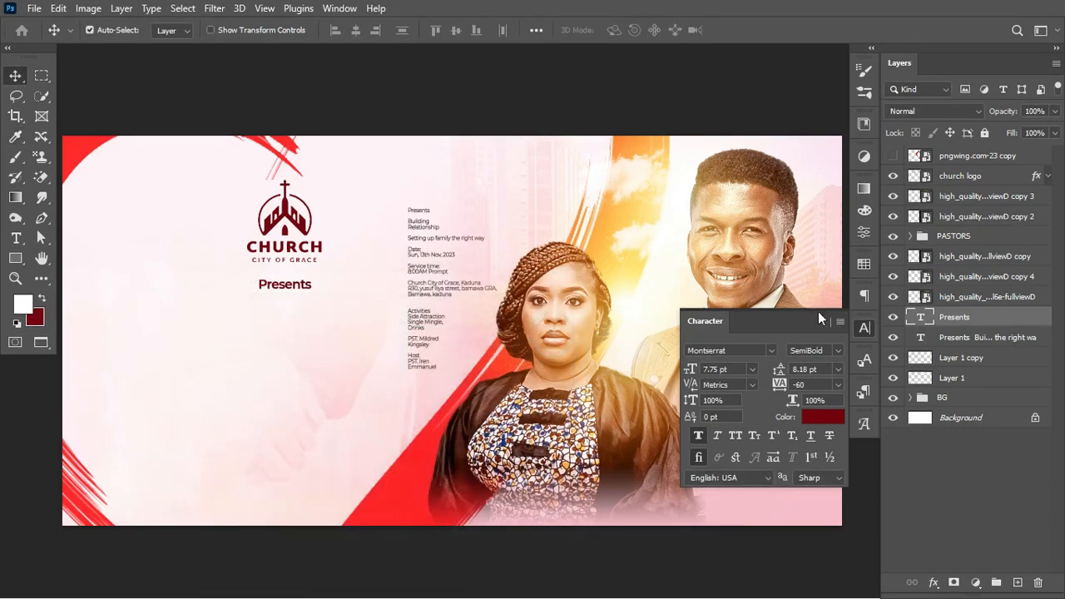
pyautogui.click(820, 323)
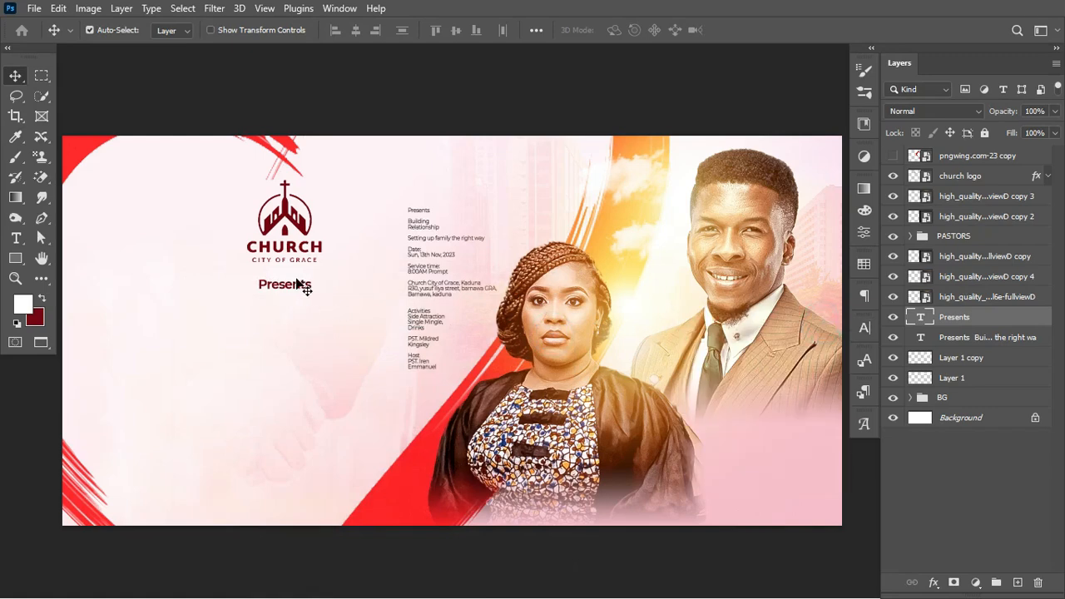
pyautogui.press('Up')
pyautogui.press('Up')
pyautogui.press('Up')
pyautogui.press('Up')
pyautogui.press('Up')
pyautogui.press('Up')
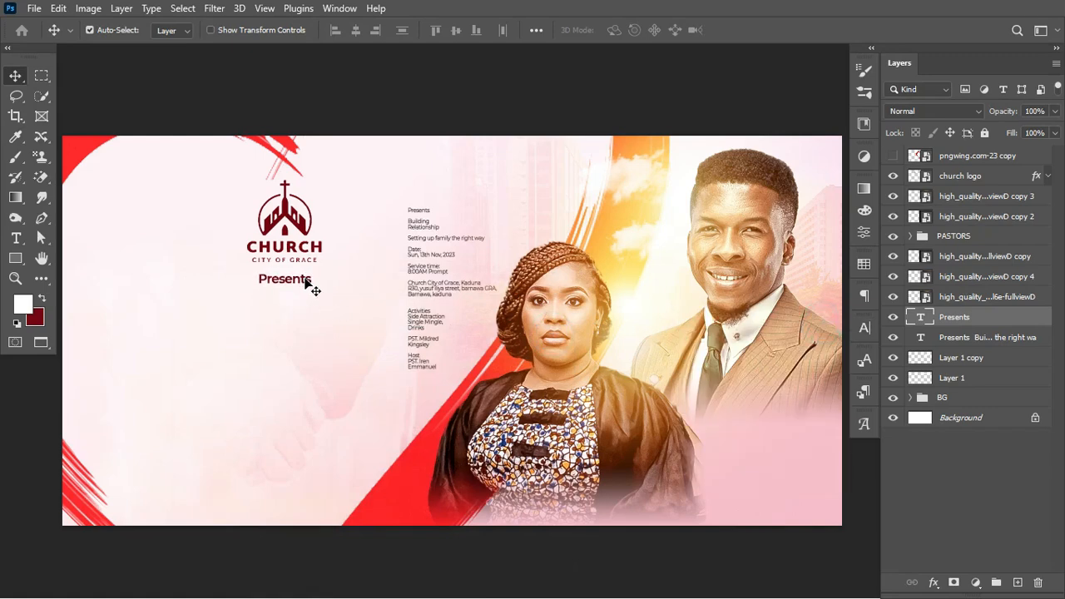
pyautogui.press('Down')
pyautogui.press('t')
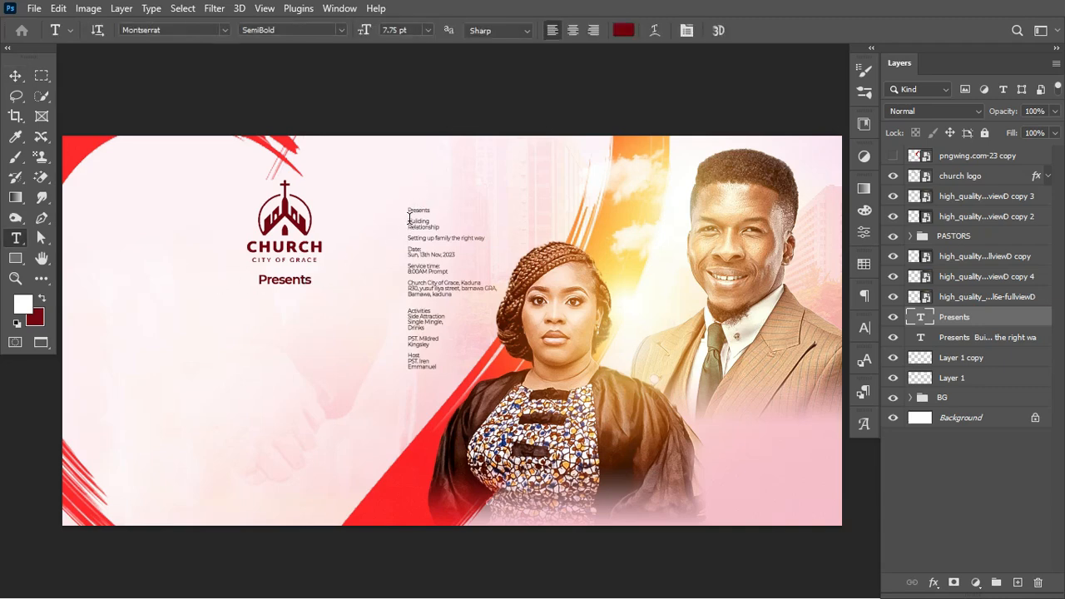
# Copy 'Building Relationship' from the event details into a new text layer and enlarge it as a headline
pyautogui.moveTo(408, 218); pyautogui.dragTo(448, 226)
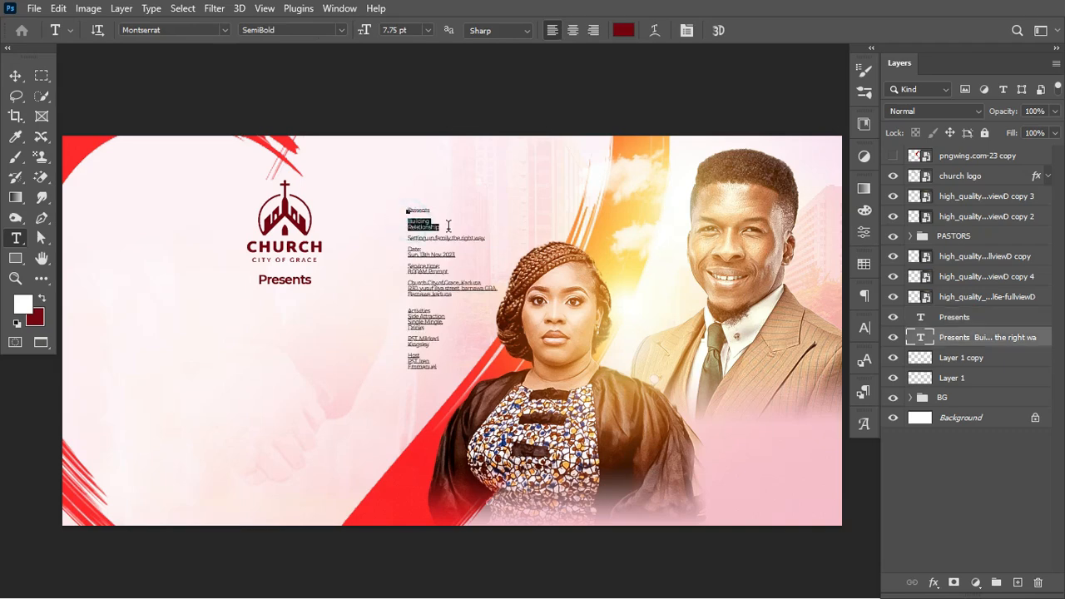
pyautogui.hotkey('ctrl', 'c')
pyautogui.hotkey('ctrl', 'Return')
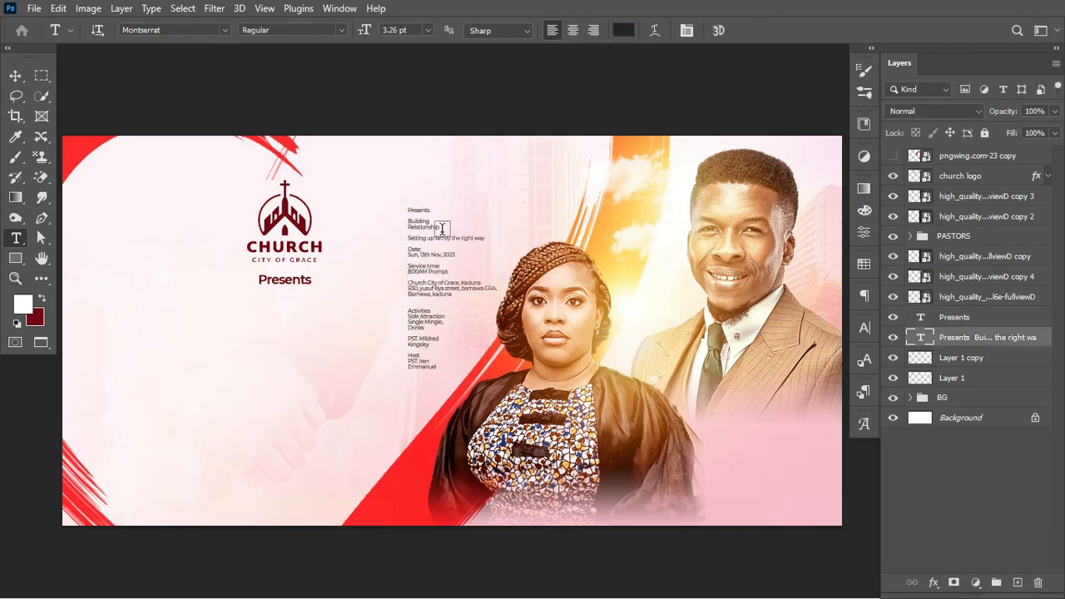
pyautogui.click(192, 363)
pyautogui.hotkey('ctrl', 'v')
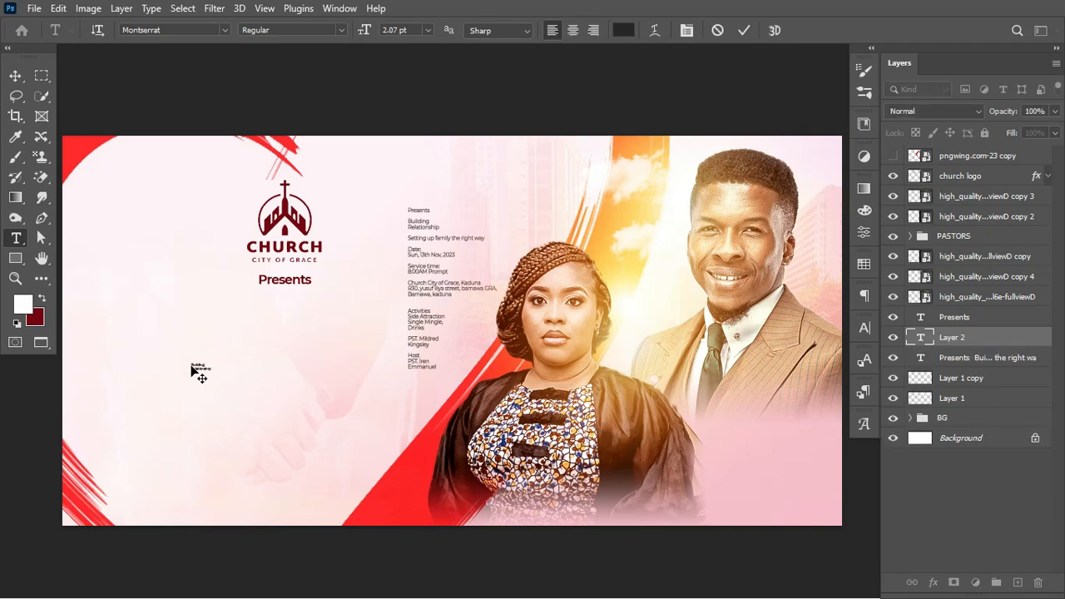
pyautogui.hotkey('ctrl', 'Return')
pyautogui.hotkey('ctrl', 't')
pyautogui.moveTo(210, 371); pyautogui.dragTo(415, 412)
pyautogui.press('Return')
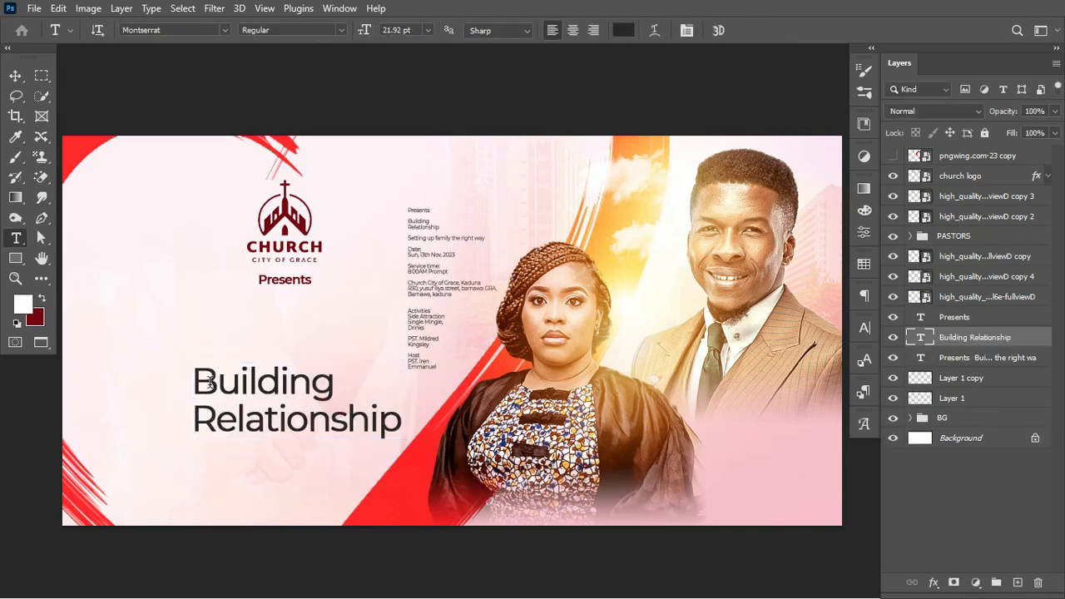
# Cut 'Building' to leave 'Relationship', set it in Bestorika, and duplicate it just above
pyautogui.moveTo(201, 379); pyautogui.dragTo(376, 372)
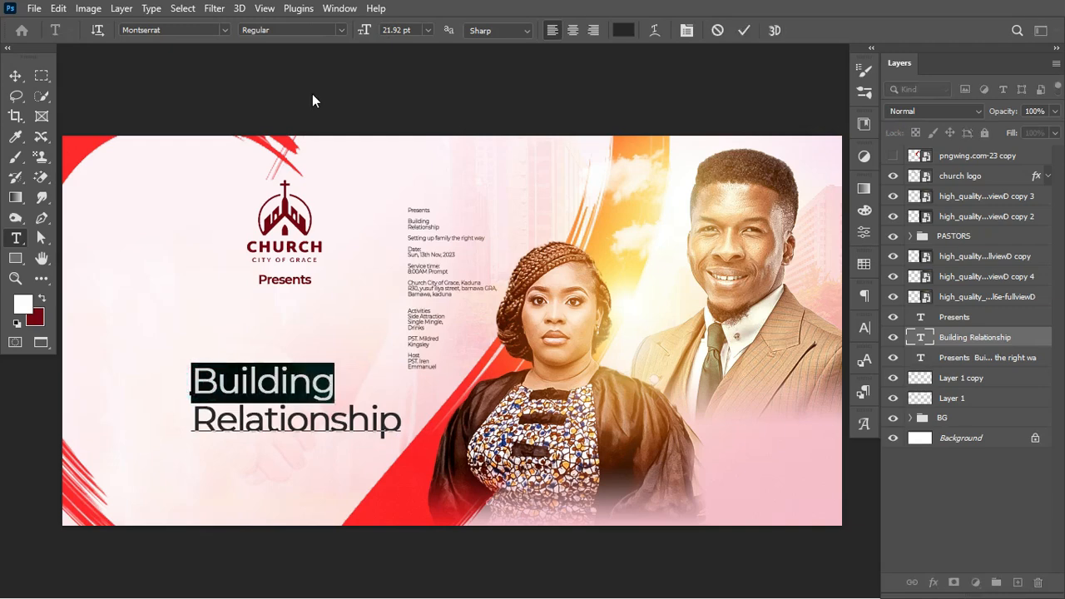
pyautogui.hotkey('ctrl', 'x')
pyautogui.press('Delete')
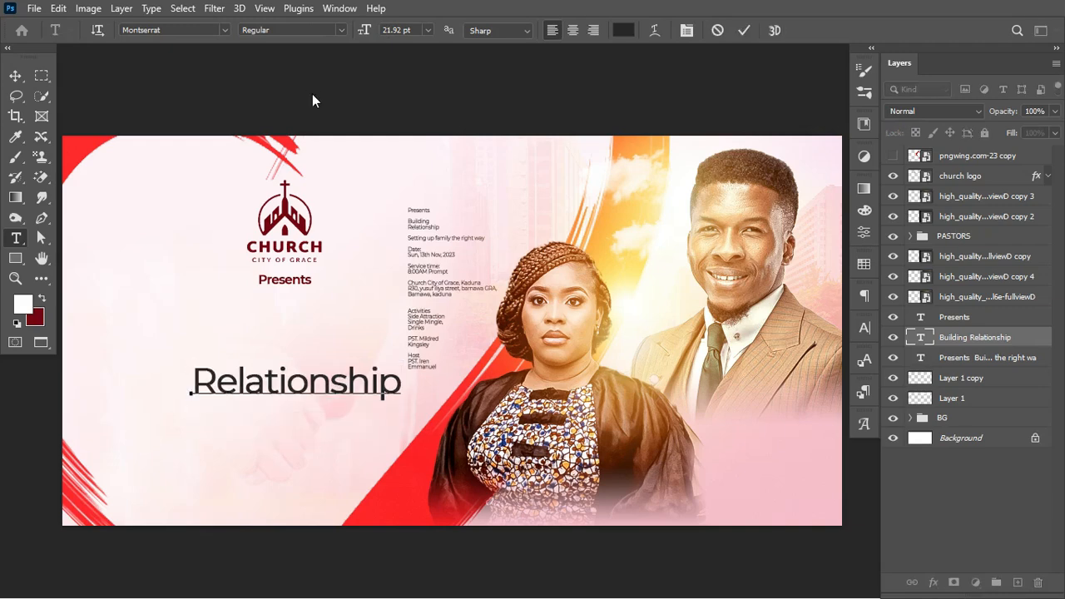
pyautogui.hotkey('ctrl', 'Return')
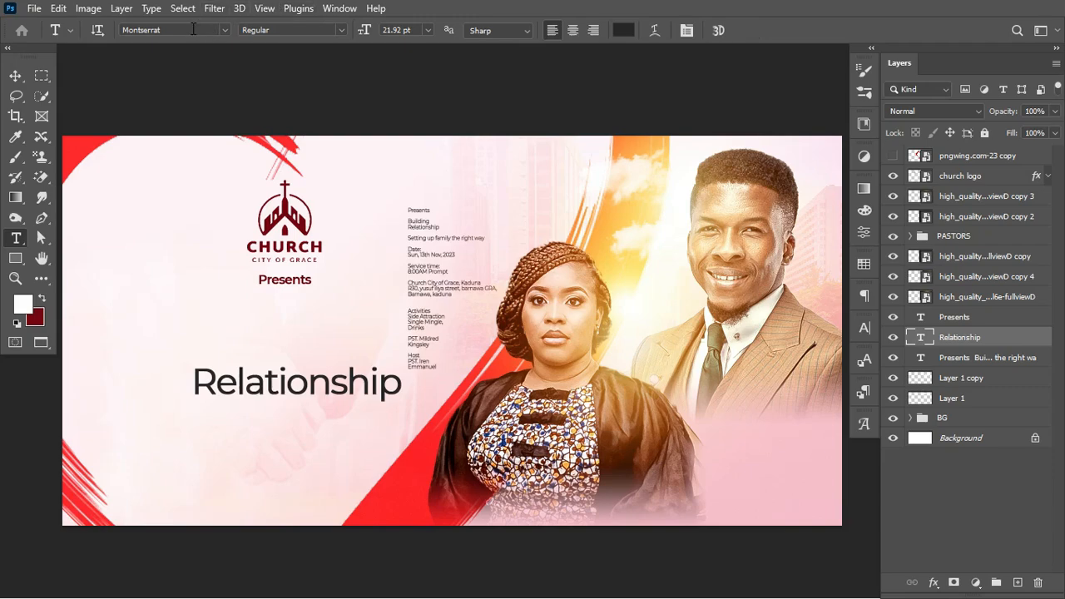
pyautogui.click(184, 30)
pyautogui.write('be')
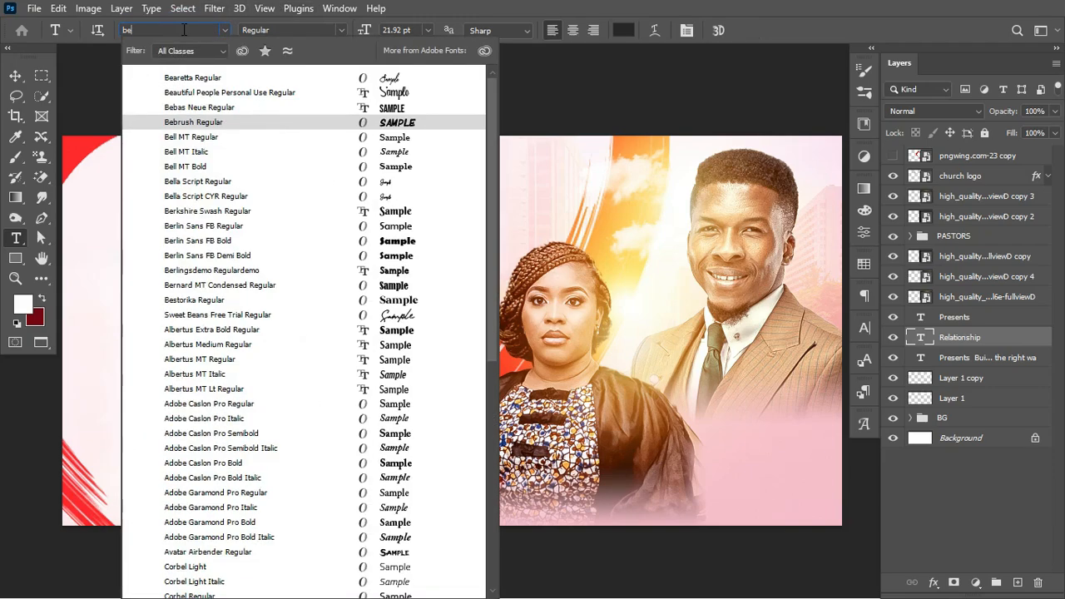
pyautogui.write('st')
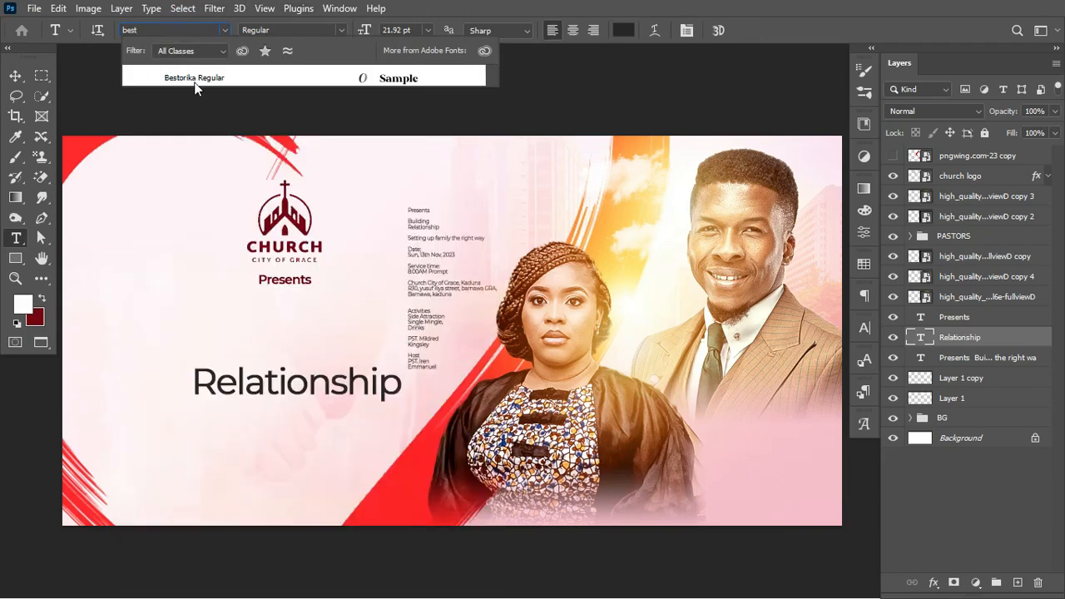
pyautogui.click(195, 81)
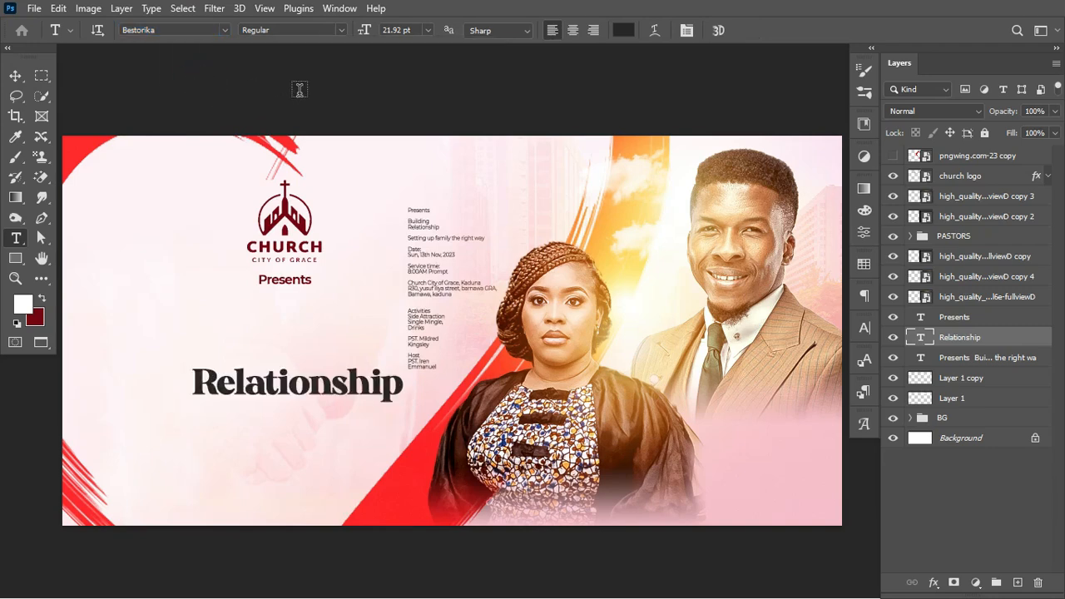
pyautogui.moveTo(265, 383); pyautogui.dragTo(266, 350)
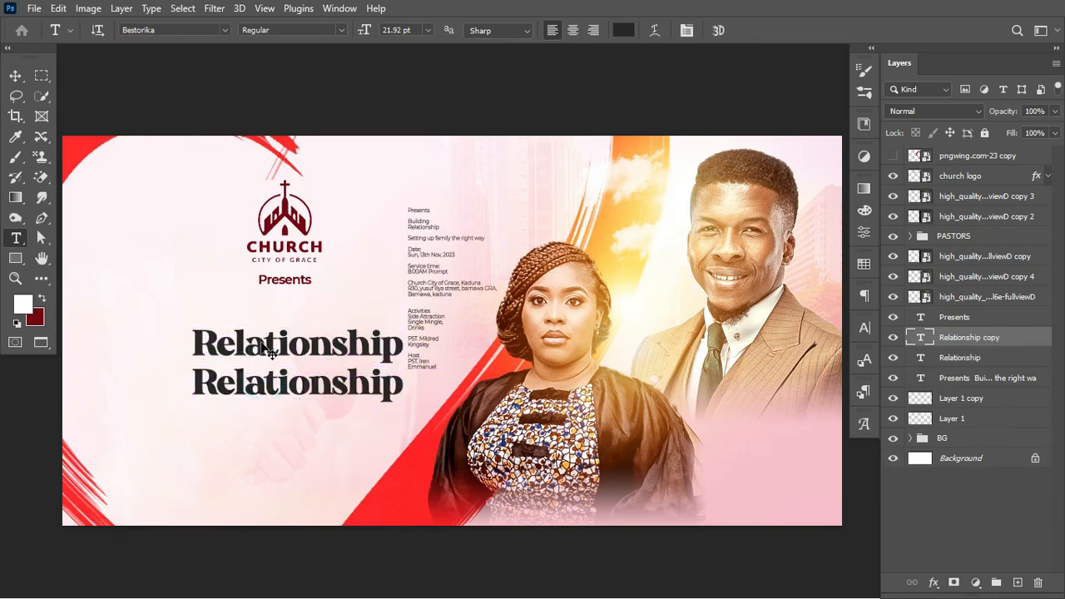
# Change the duplicate's text to 'Building' and apply the Autograf script font
pyautogui.doubleClick(264, 348)
pyautogui.hotkey('ctrl', 'v')
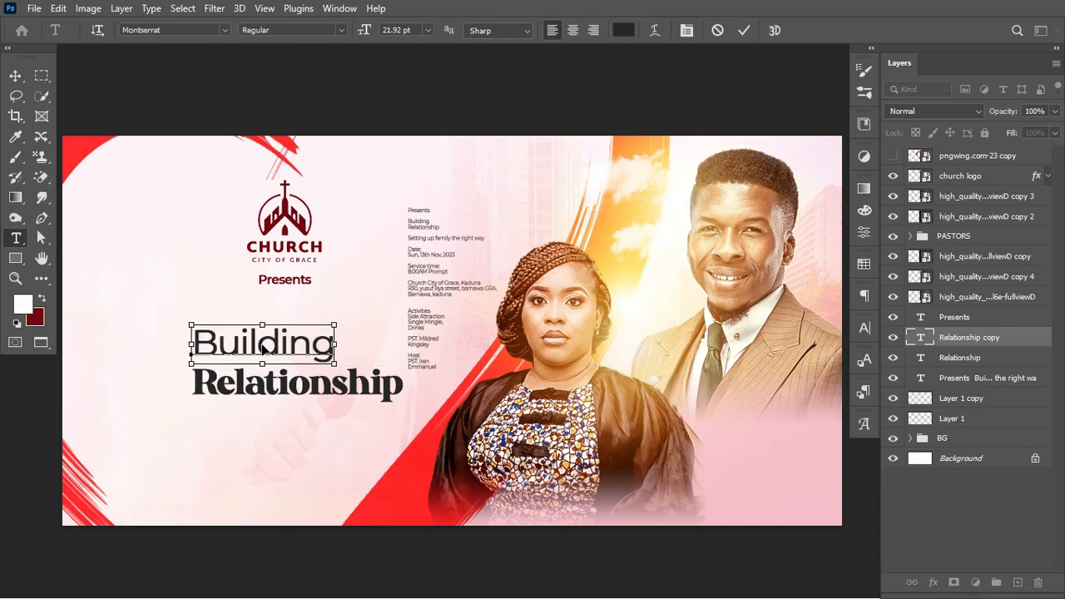
pyautogui.hotkey('ctrl', 'Return')
pyautogui.click(194, 29)
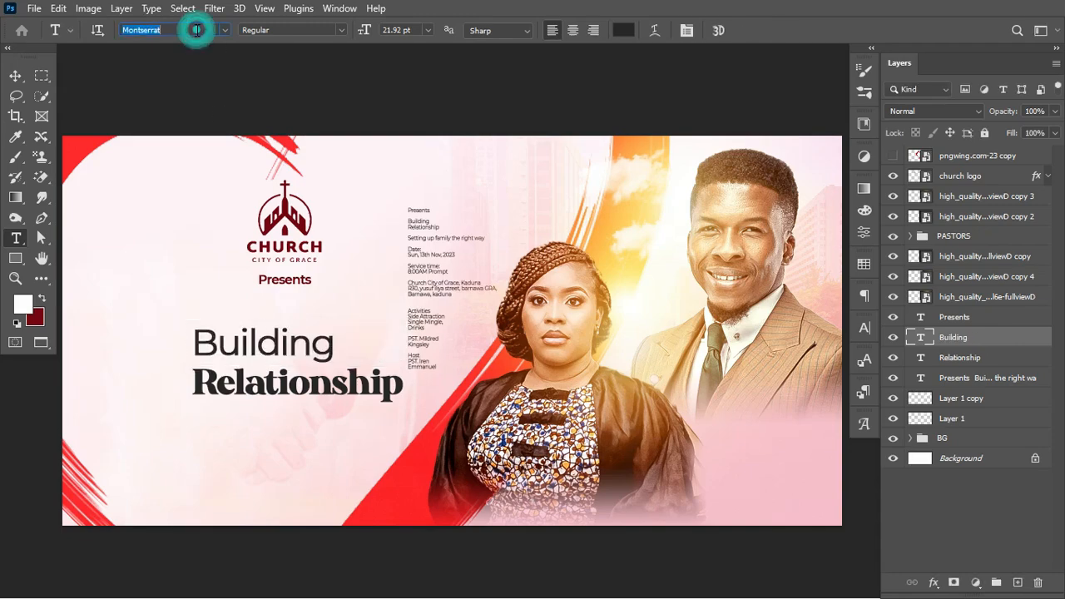
pyautogui.write('aut')
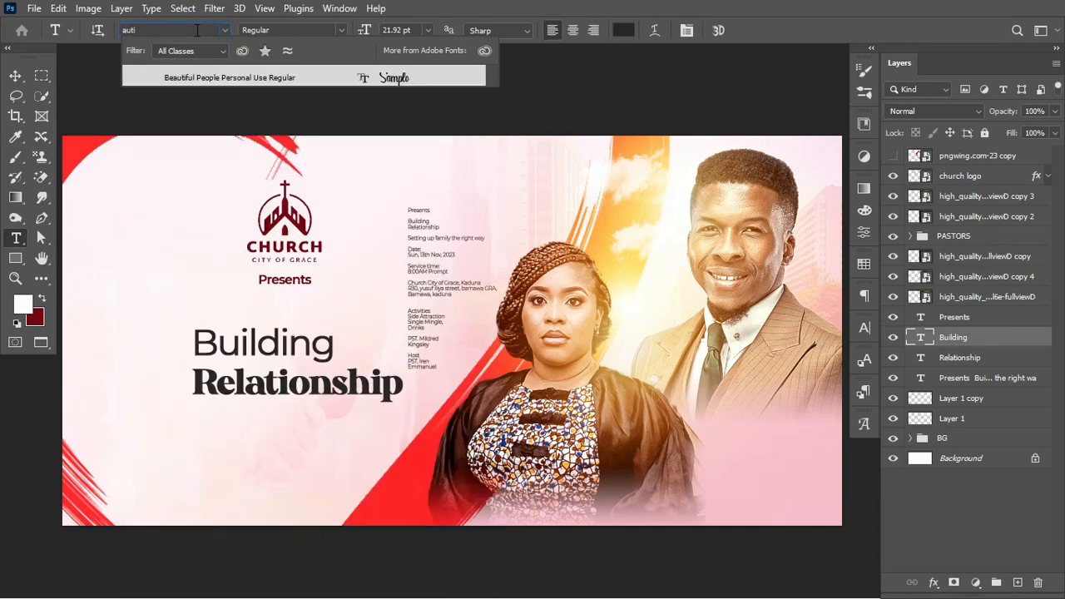
pyautogui.write('i')
pyautogui.press('BackSpace')
pyautogui.click(202, 95)
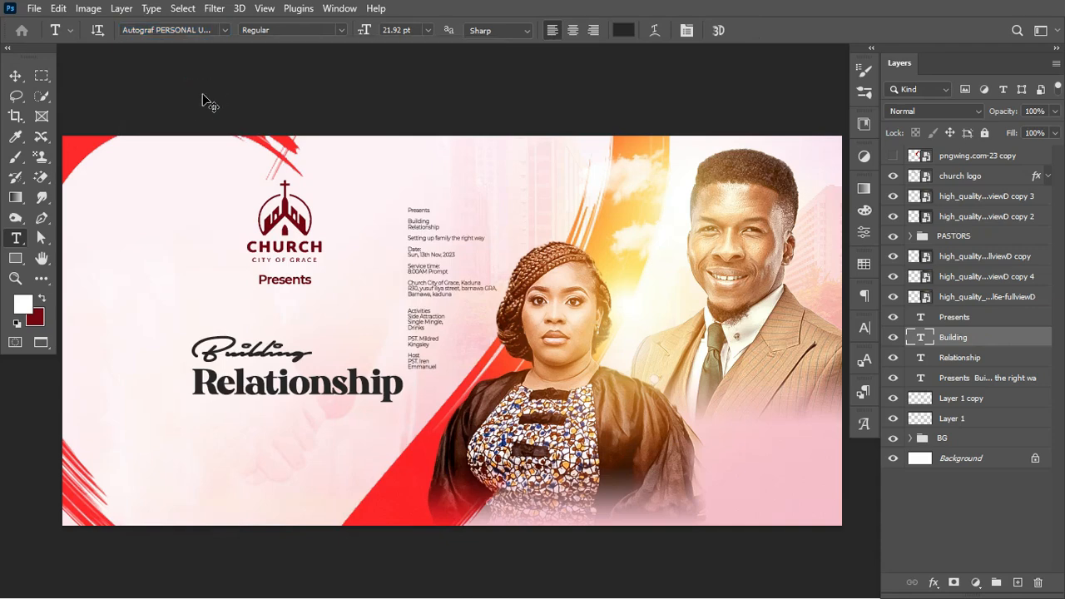
# Enlarge Building to about 153%, then move both headline words left and up together
pyautogui.hotkey('ctrl', 't')
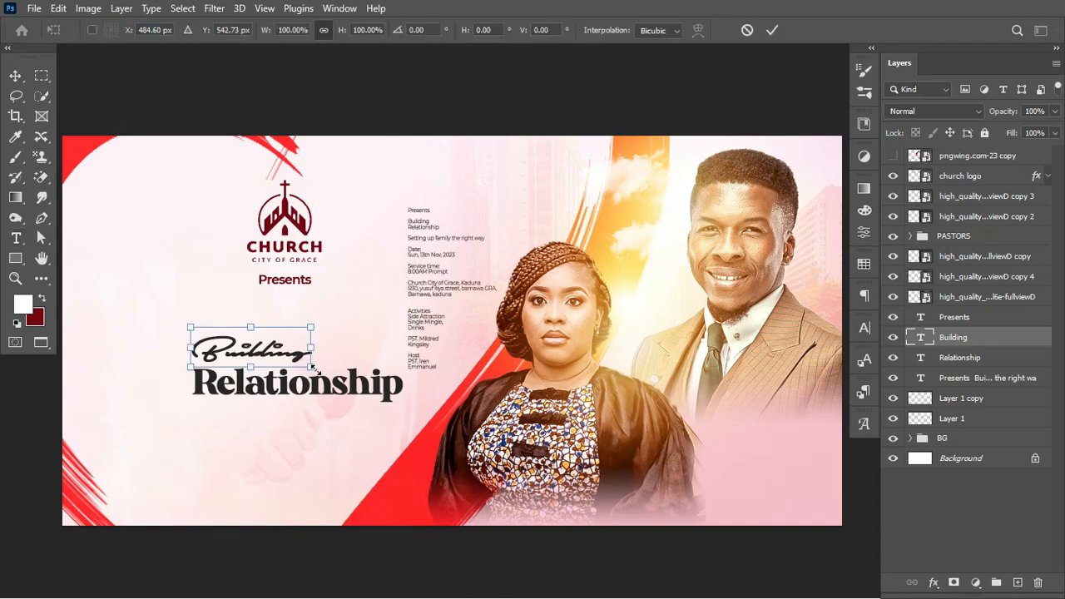
pyautogui.moveTo(313, 367); pyautogui.dragTo(364, 362)
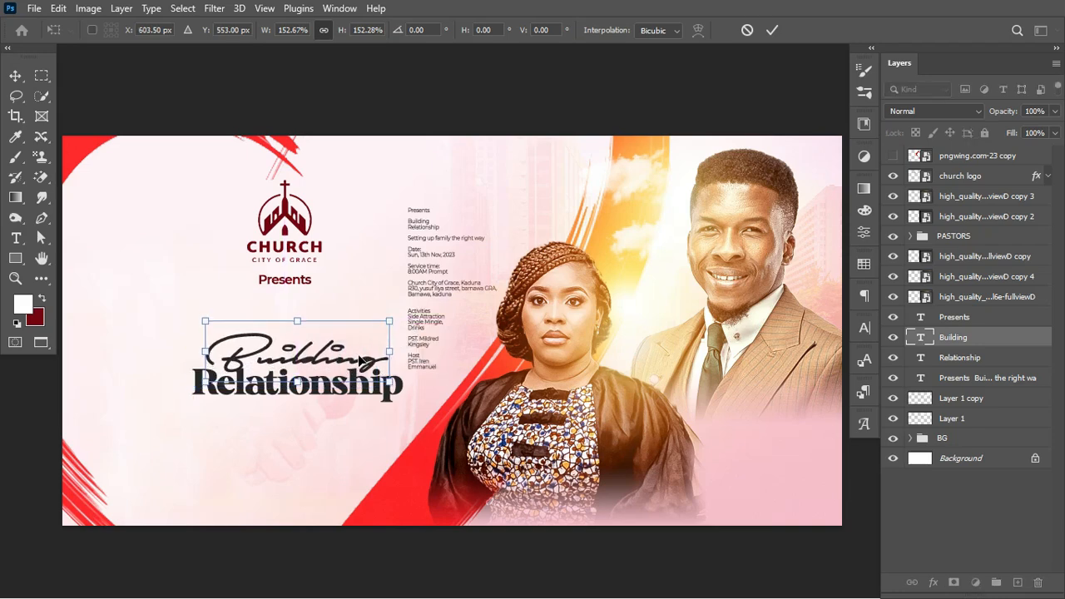
pyautogui.press('Return')
pyautogui.keyDown('shift'); pyautogui.click(998, 355); pyautogui.keyUp('shift')
pyautogui.hotkey('ctrl', 't')
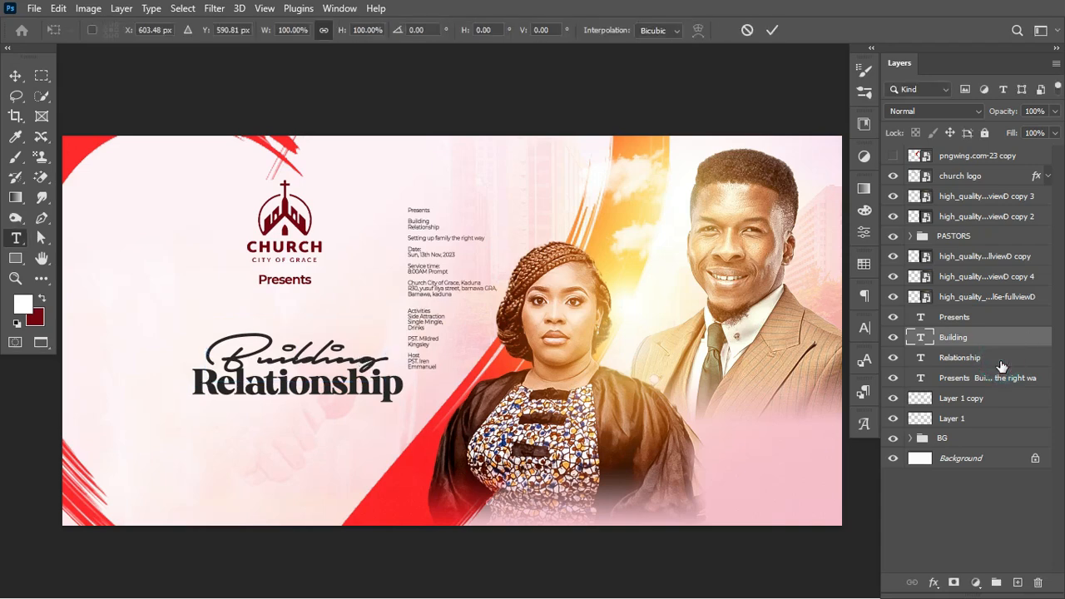
pyautogui.moveTo(360, 397); pyautogui.dragTo(448, 379)
# Enlarge the headline slightly and move all four text layers to the top of the stack
pyautogui.moveTo(449, 380); pyautogui.dragTo(454, 382)
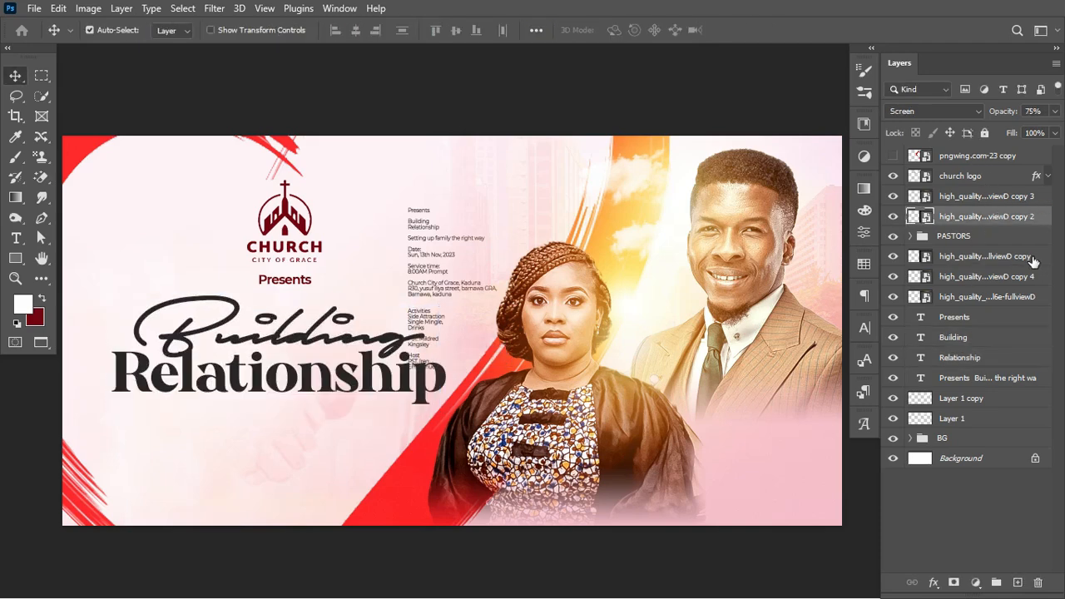
pyautogui.click(987, 378)
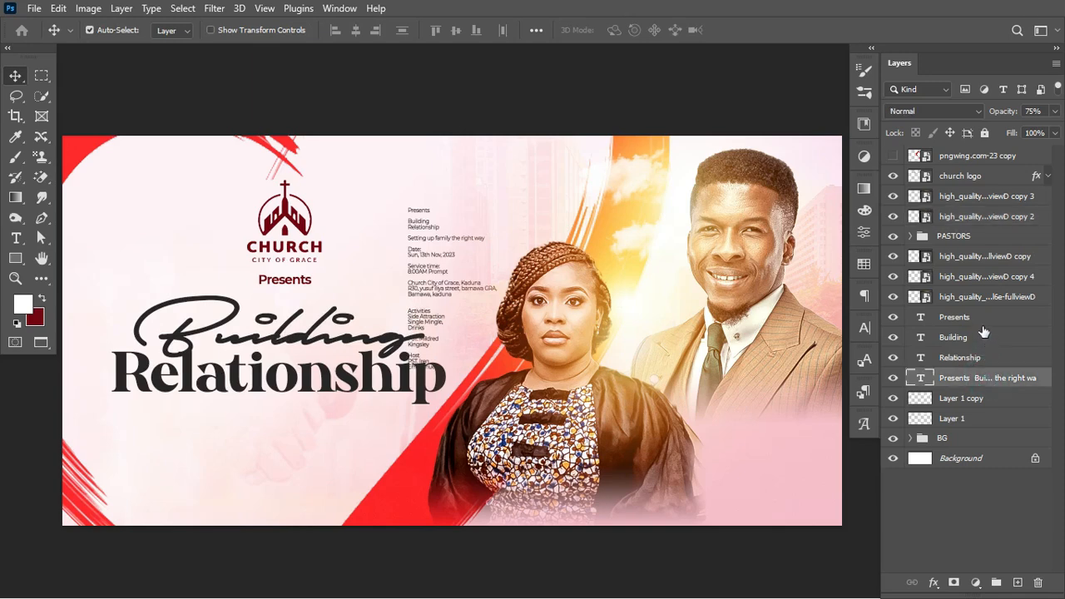
pyautogui.keyDown('shift'); pyautogui.click(982, 323); pyautogui.keyUp('shift')
pyautogui.moveTo(996, 323); pyautogui.dragTo(986, 150)
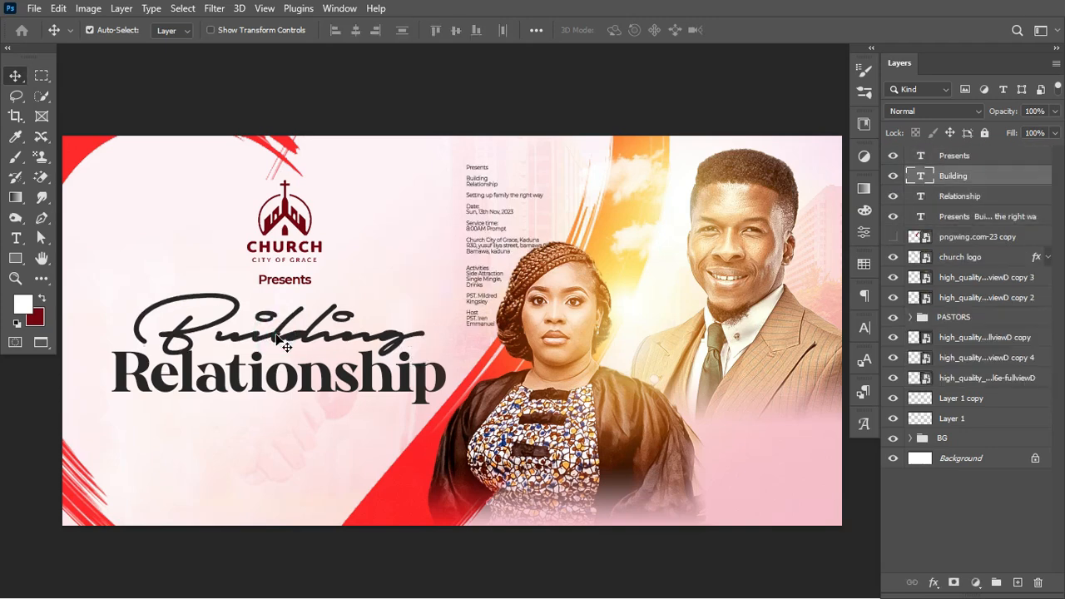
# Nudge Building left and enlarge it to about 102%
pyautogui.press('Left')
pyautogui.press('Left')
pyautogui.press('Left')
pyautogui.press('Left')
pyautogui.press('Left')
pyautogui.press('Left')
pyautogui.press('Left')
pyautogui.press('Left')
pyautogui.press('Left')
pyautogui.press('Left')
pyautogui.press('Left')
pyautogui.press('Left')
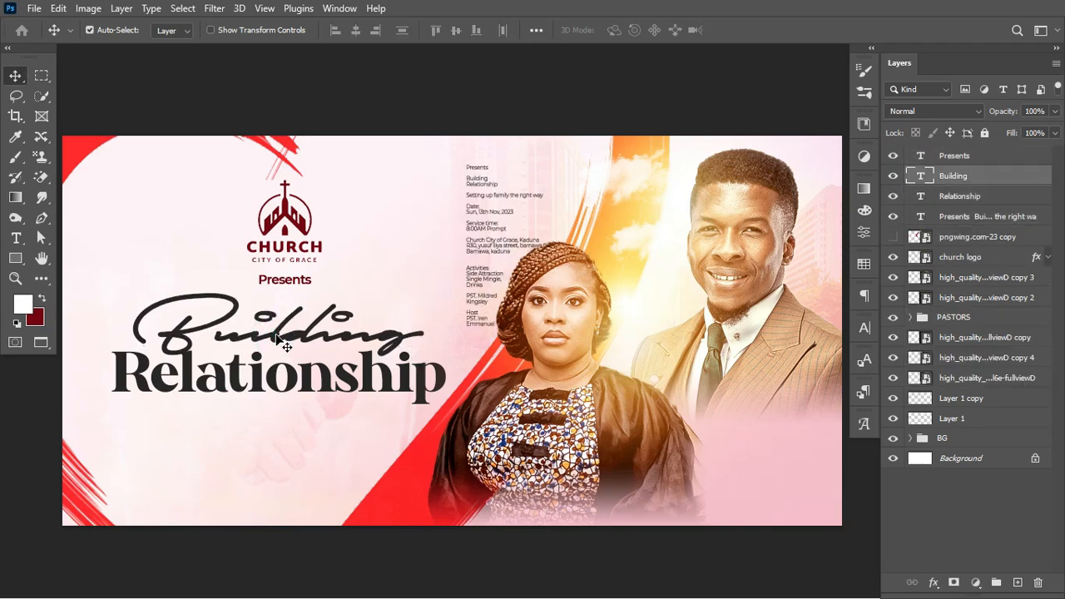
pyautogui.hotkey('ctrl', 't')
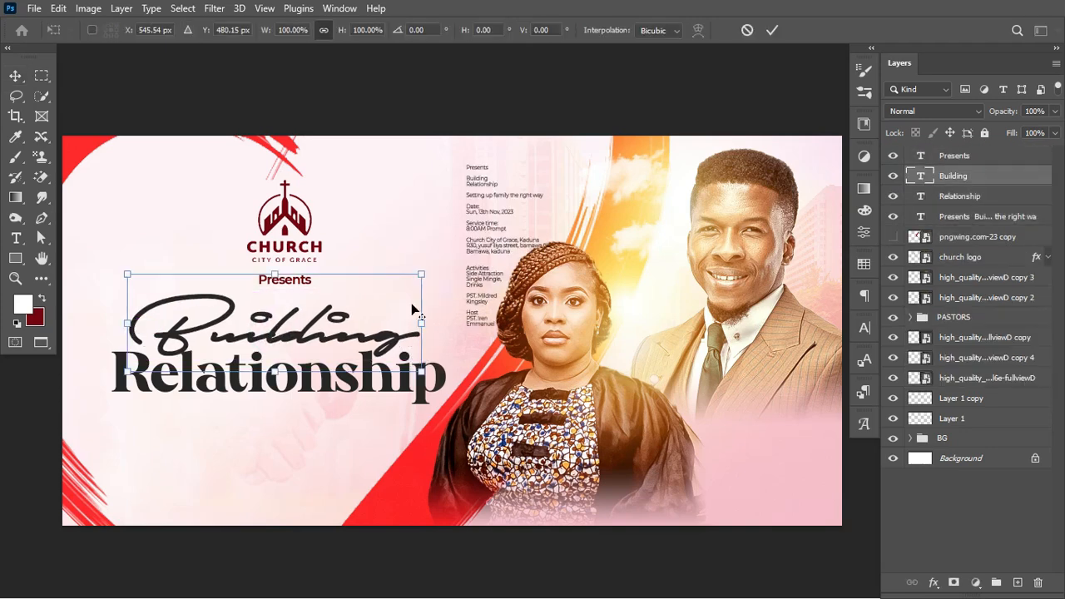
pyautogui.moveTo(427, 318); pyautogui.dragTo(428, 328)
pyautogui.press('Return')
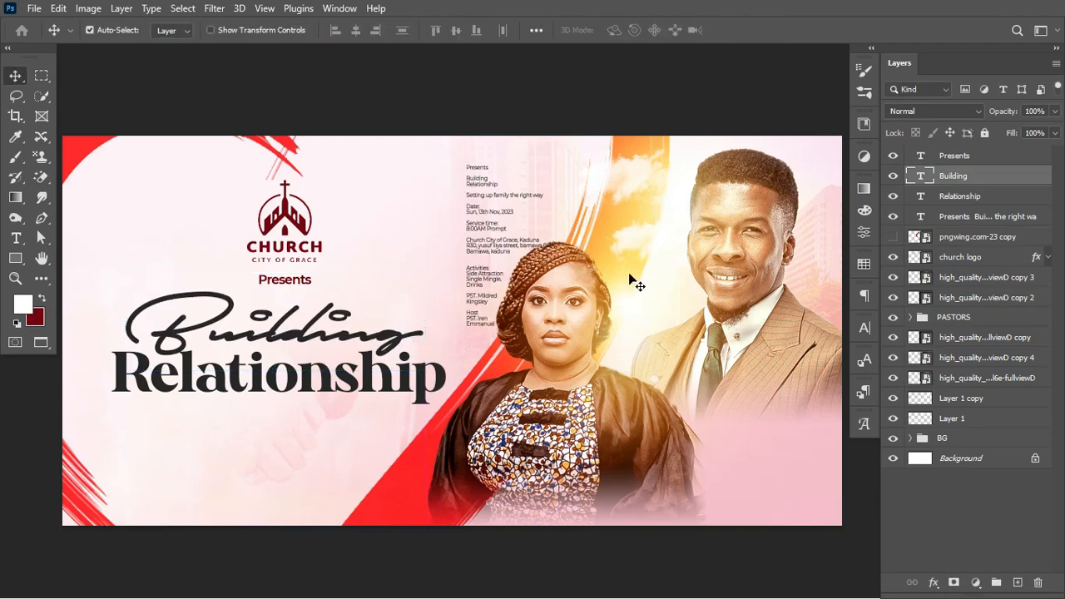
# Set the Building text colour to dark charcoal #2d2d2d, saved as a swatch
pyautogui.click(863, 264)
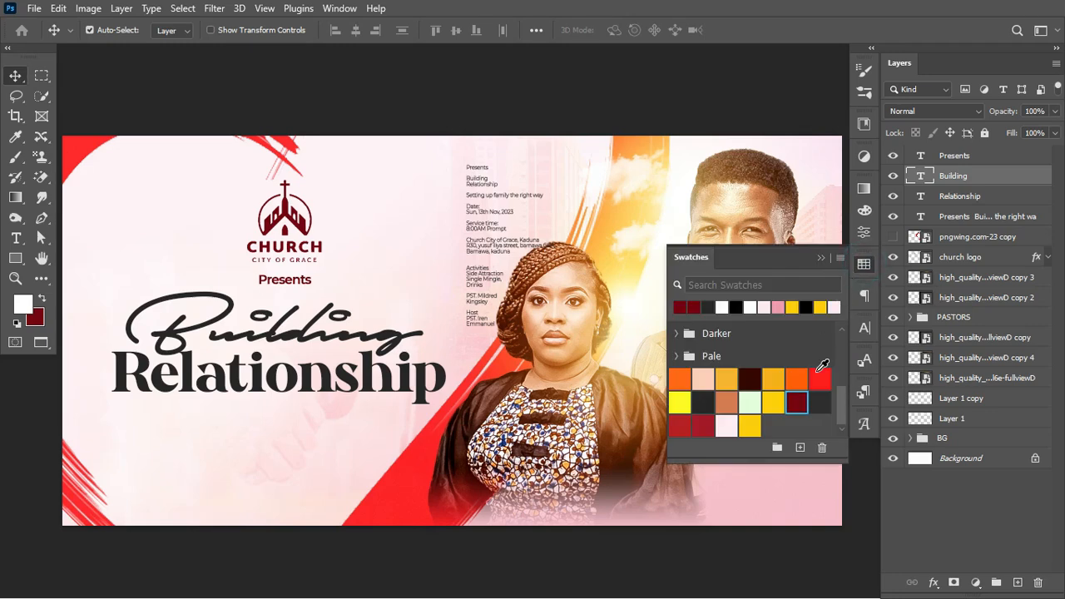
pyautogui.keyDown('ctrl'); pyautogui.click(820, 402); pyautogui.keyUp('ctrl')
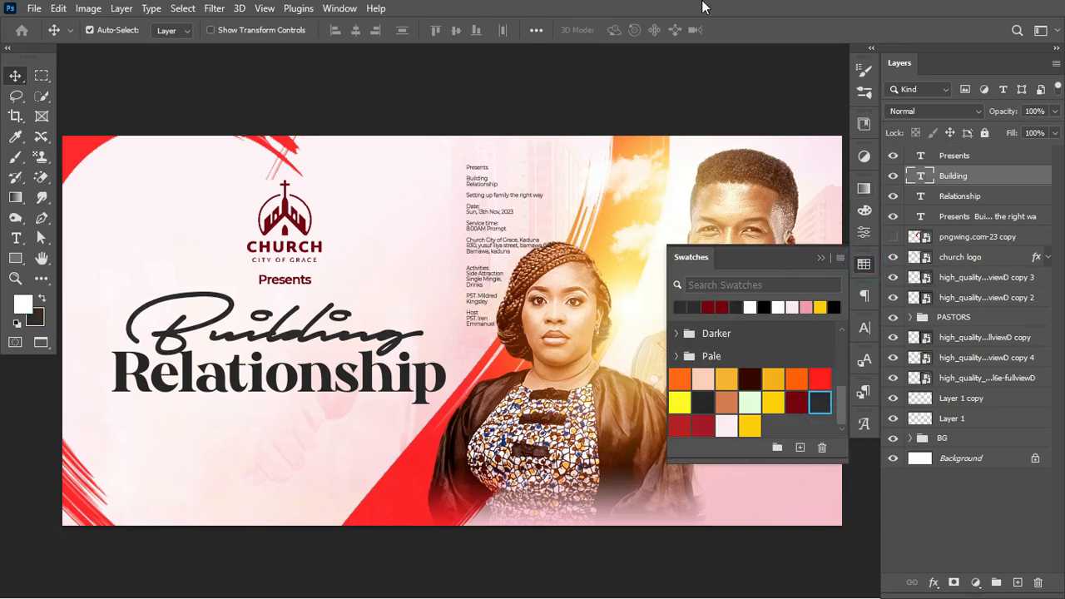
pyautogui.click(865, 324)
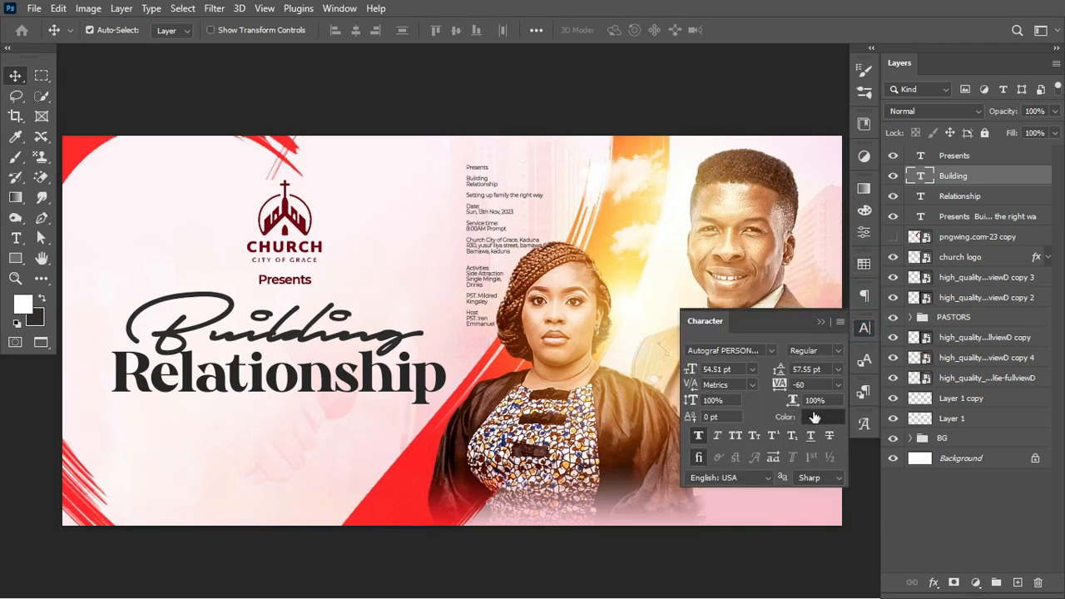
pyautogui.click(819, 416)
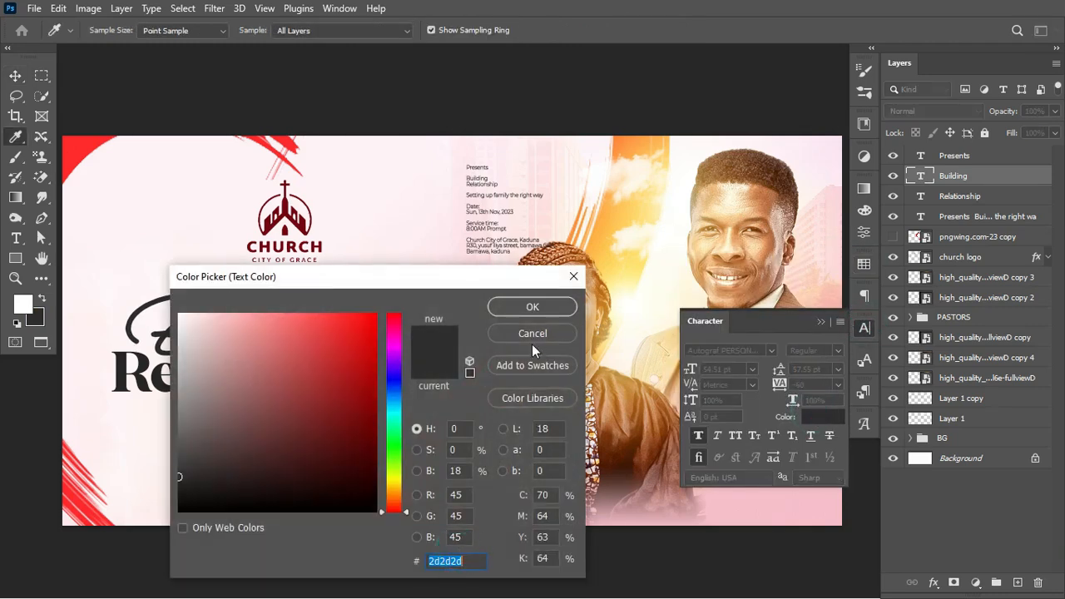
pyautogui.click(556, 307)
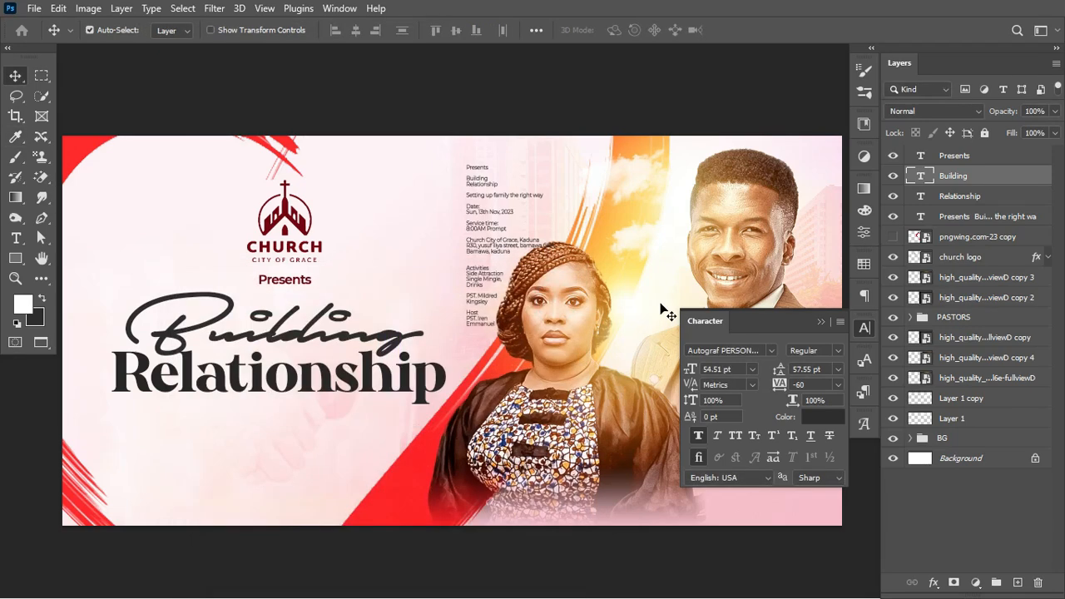
pyautogui.click(368, 377)
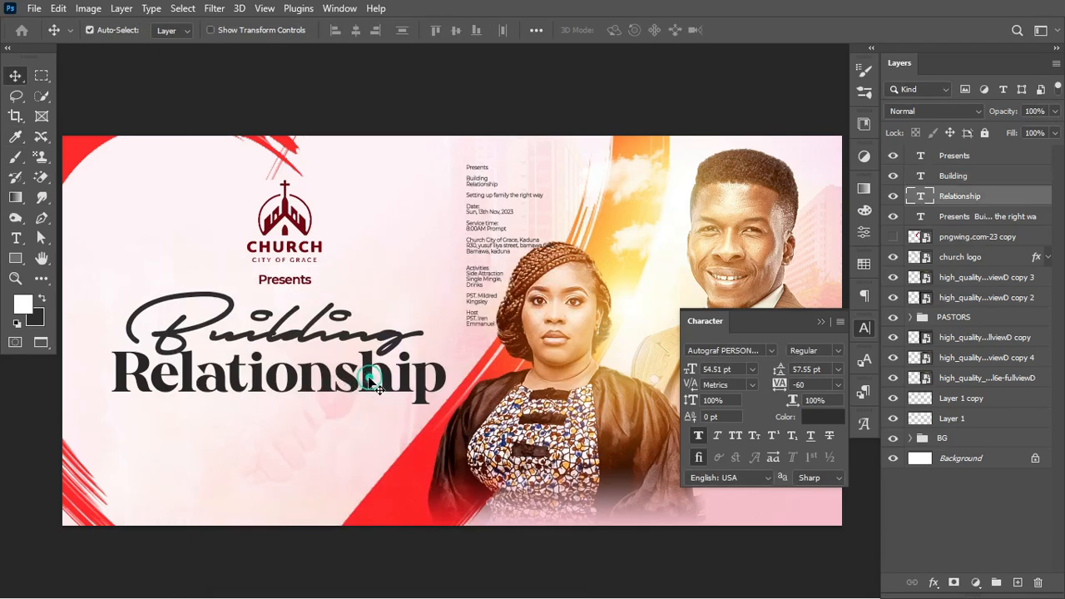
# Give Relationship a Gradient Overlay instead of a Color Overlay in its layer style
pyautogui.doubleClick(1017, 201)
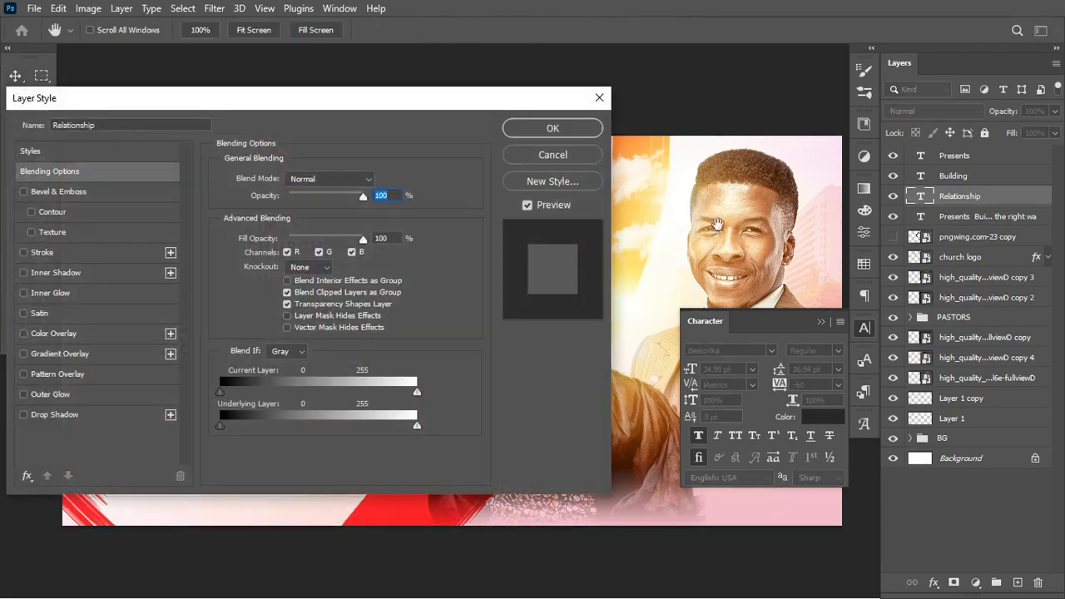
pyautogui.click(48, 334)
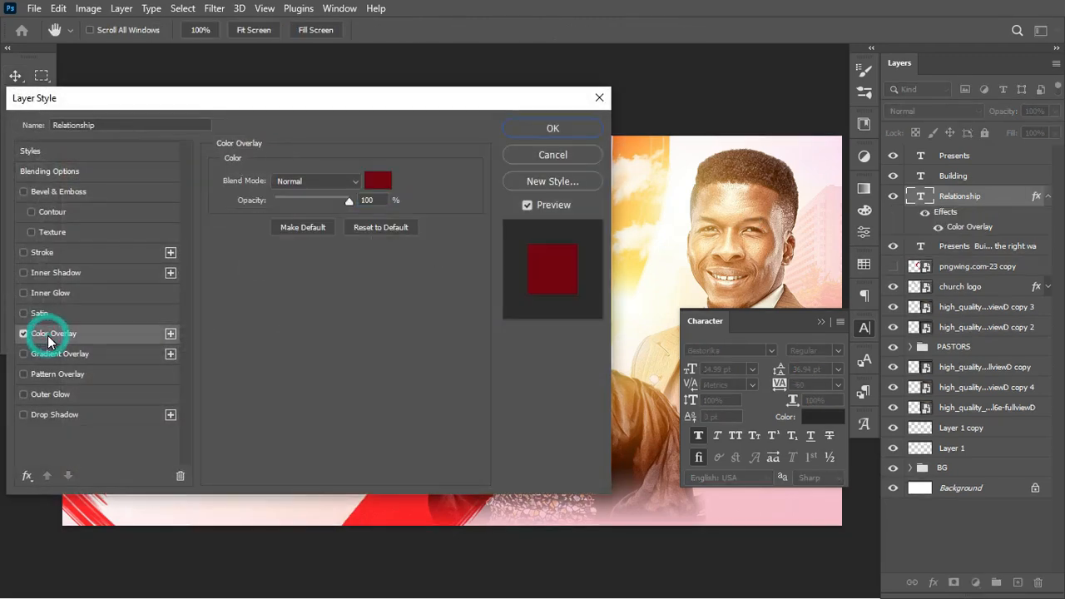
pyautogui.click(24, 333)
pyautogui.click(52, 355)
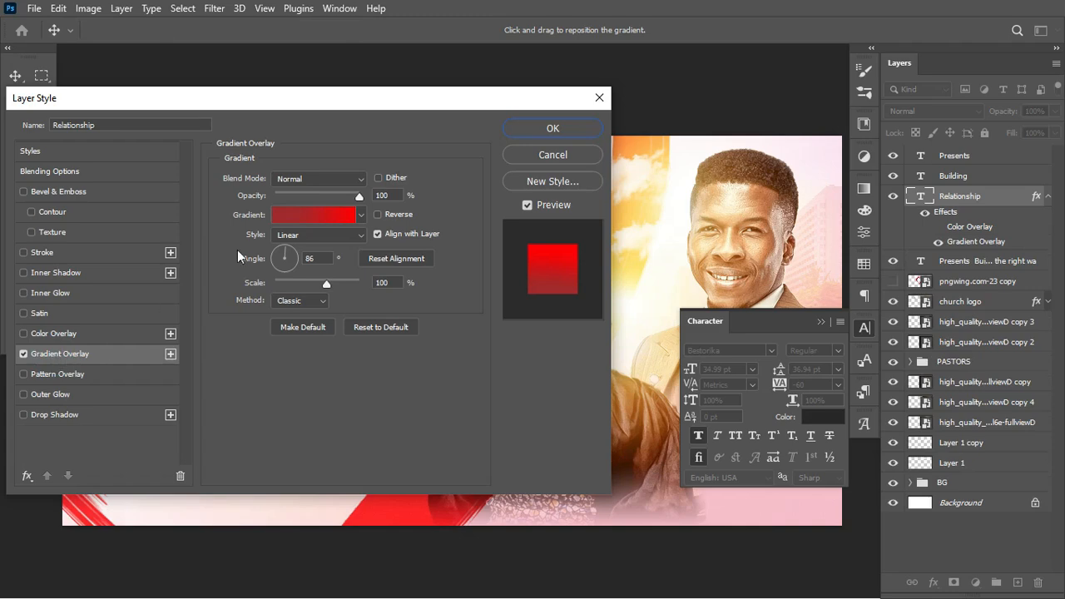
pyautogui.click(303, 217)
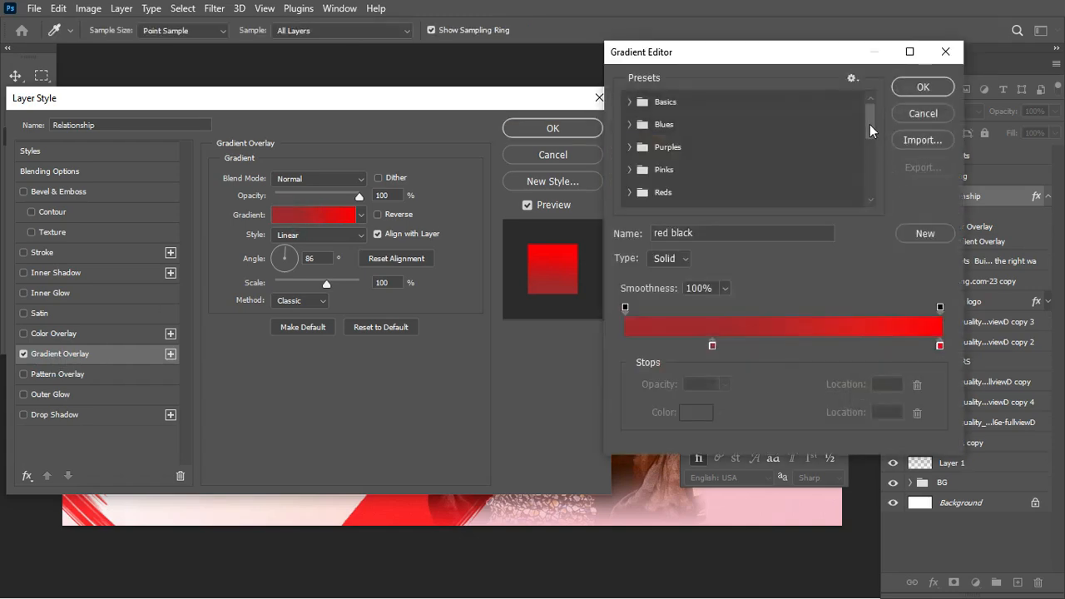
# Set the gradient stops to #a12a2a and #ff0000 and apply the overlay
pyautogui.moveTo(871, 132); pyautogui.dragTo(876, 178)
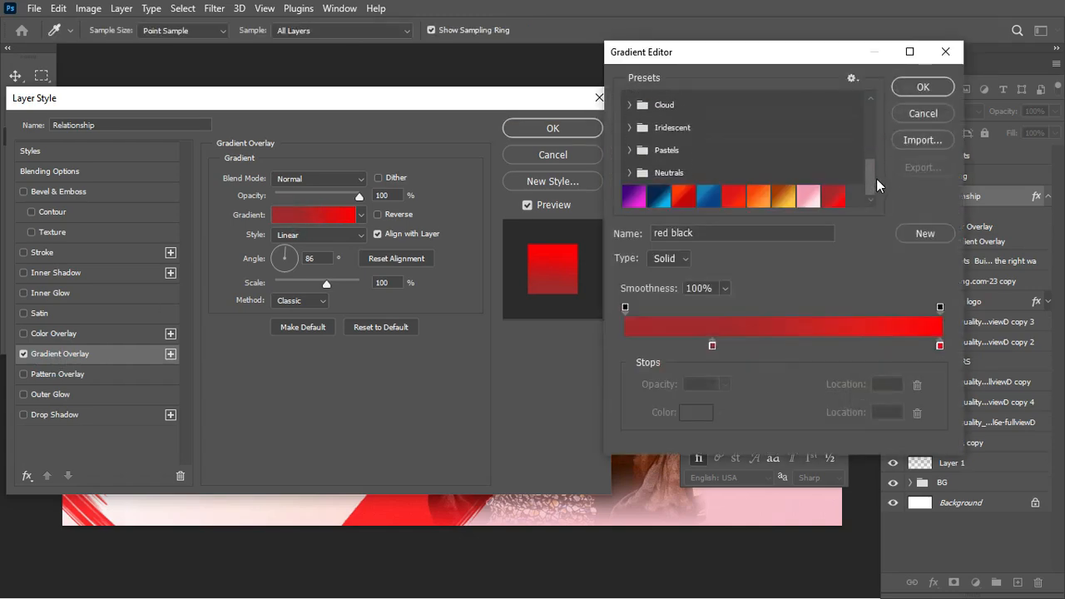
pyautogui.click(711, 346)
pyautogui.click(695, 412)
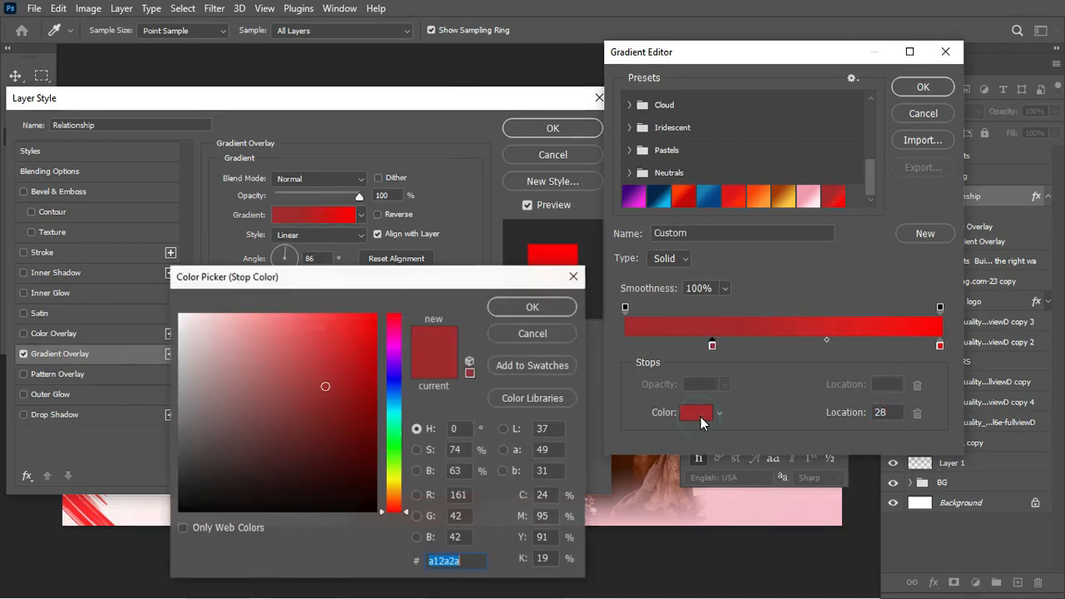
pyautogui.click(471, 562)
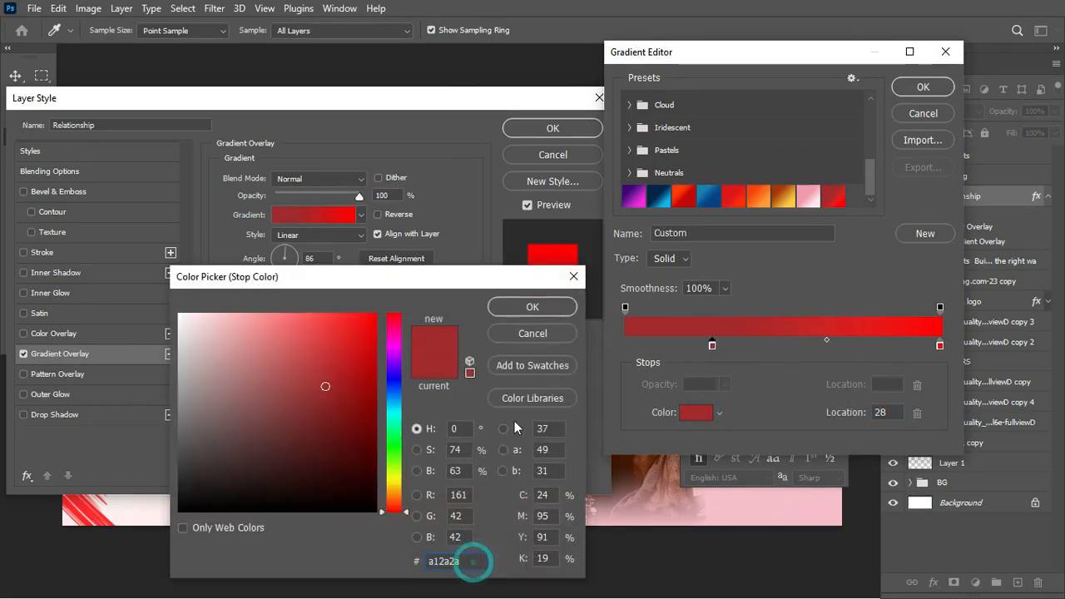
pyautogui.click(546, 310)
pyautogui.click(940, 345)
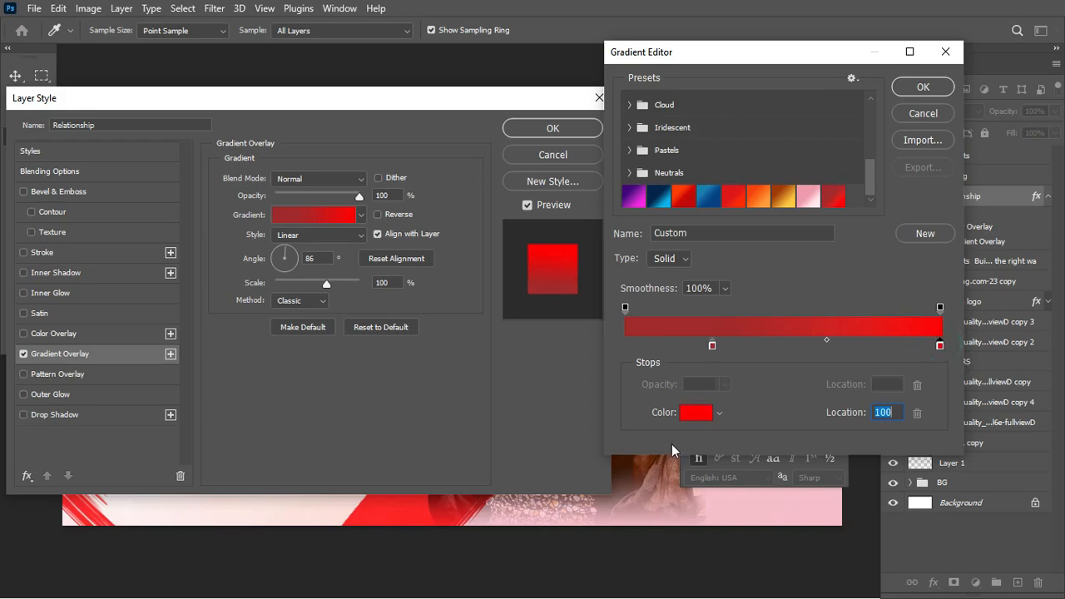
pyautogui.click(696, 412)
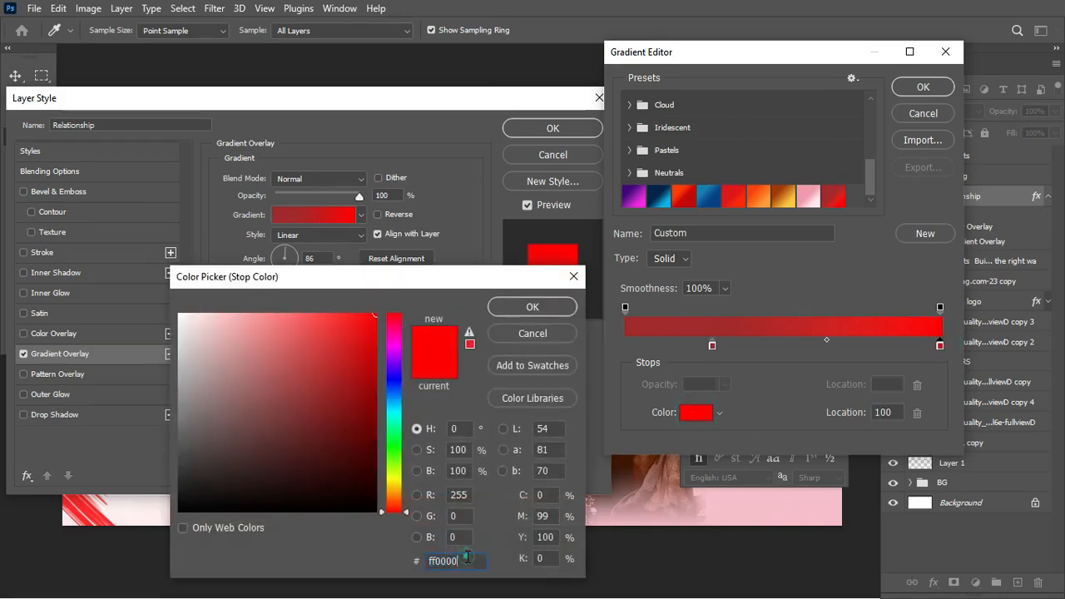
pyautogui.press('Return')
pyautogui.click(932, 90)
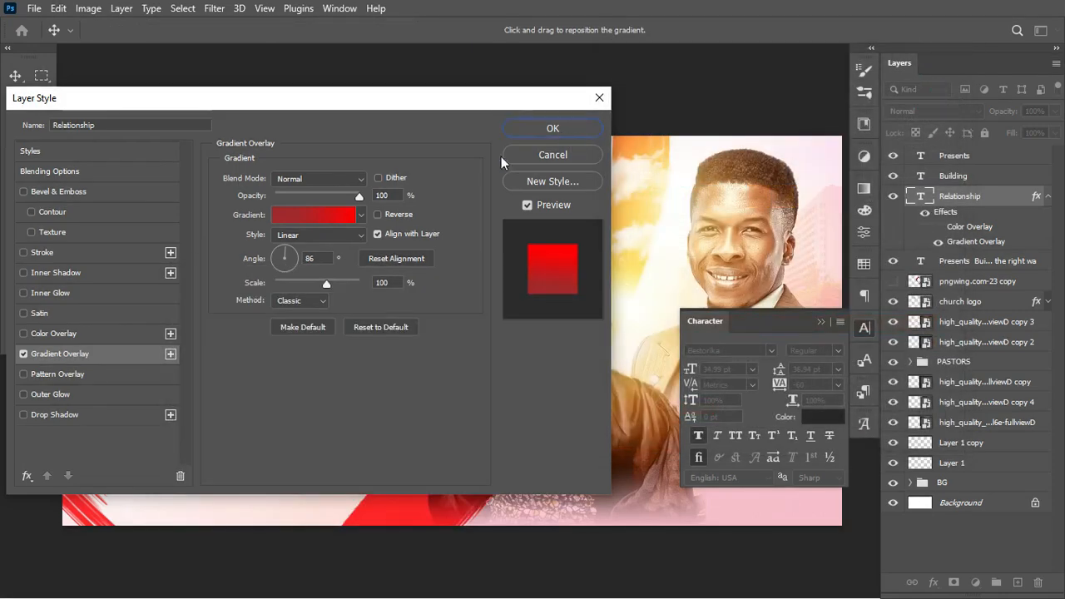
pyautogui.click(561, 127)
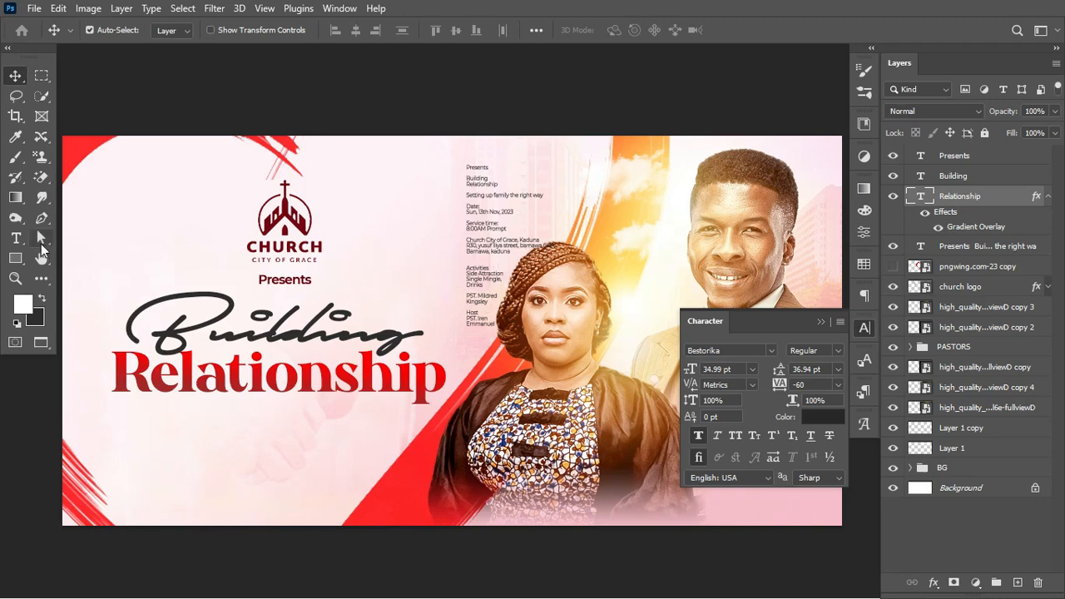
# Draw a long, flat white ellipse near the headline
pyautogui.click(15, 265)
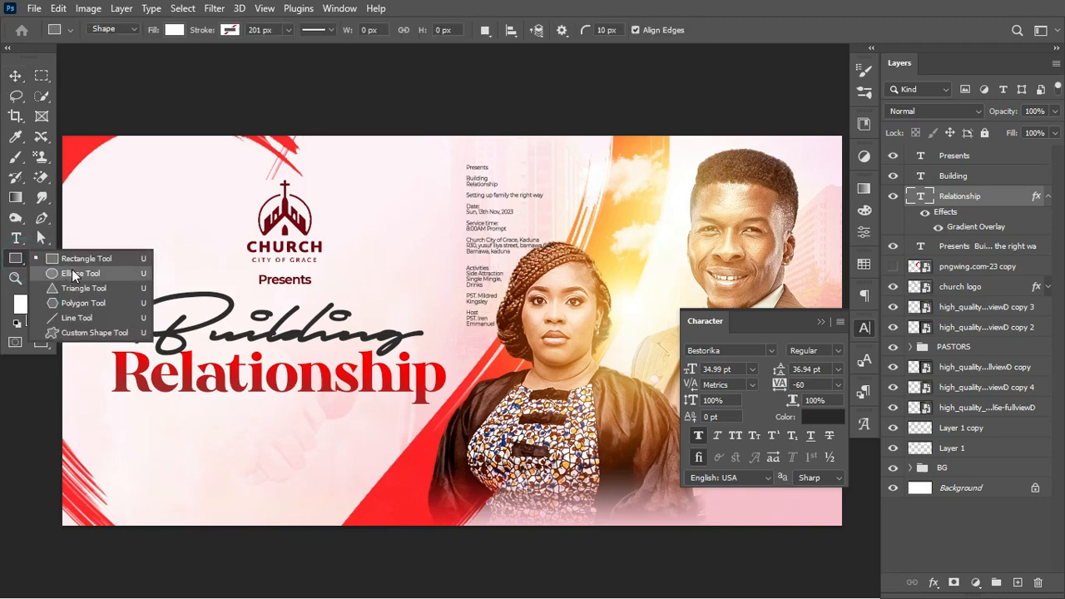
pyautogui.click(73, 275)
pyautogui.moveTo(110, 219); pyautogui.dragTo(508, 263)
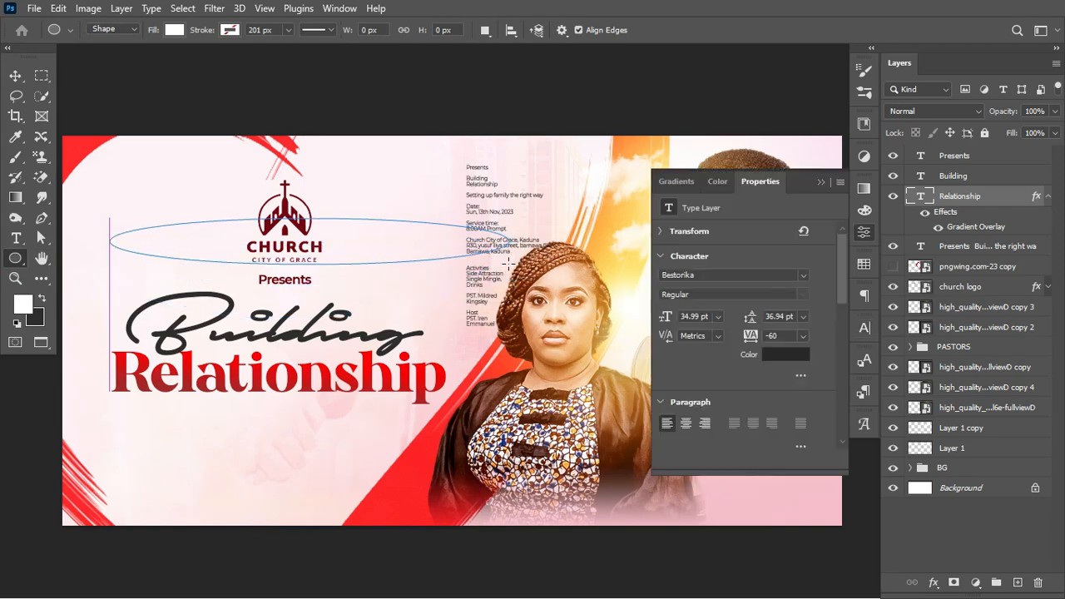
pyautogui.click(15, 75)
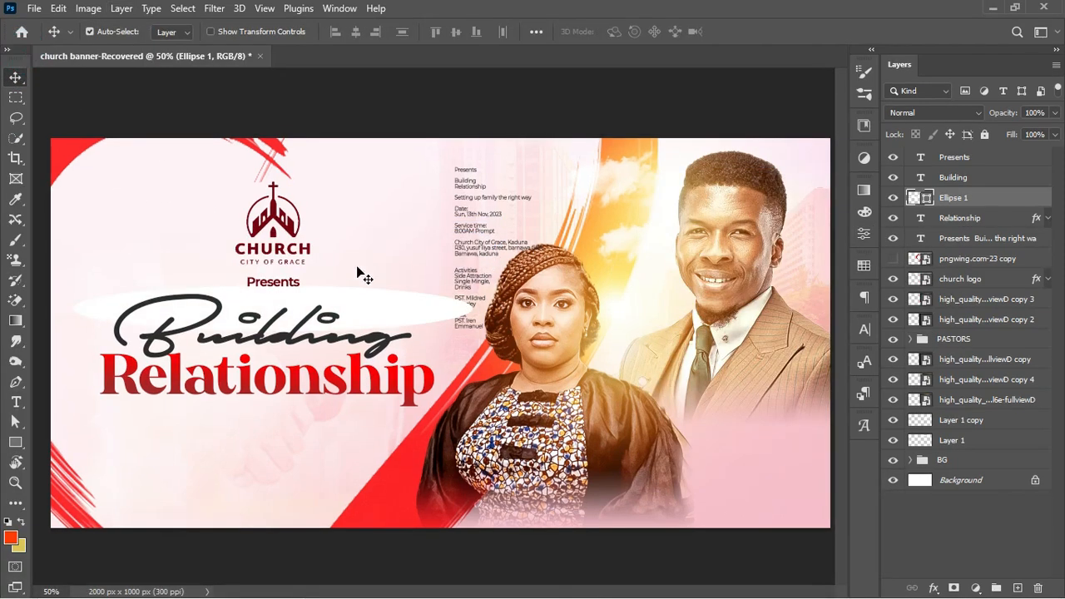
# Put the Relationship layer into Group 1 and collapse it
pyautogui.click(899, 221)
pyautogui.click(893, 218)
pyautogui.click(893, 218)
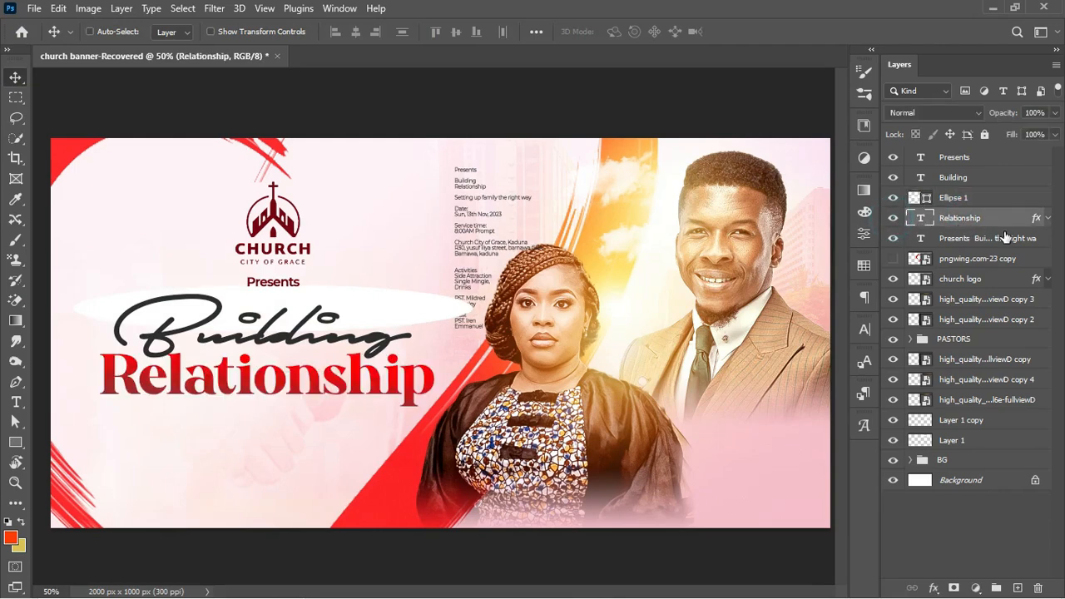
pyautogui.hotkey('ctrl', 'g')
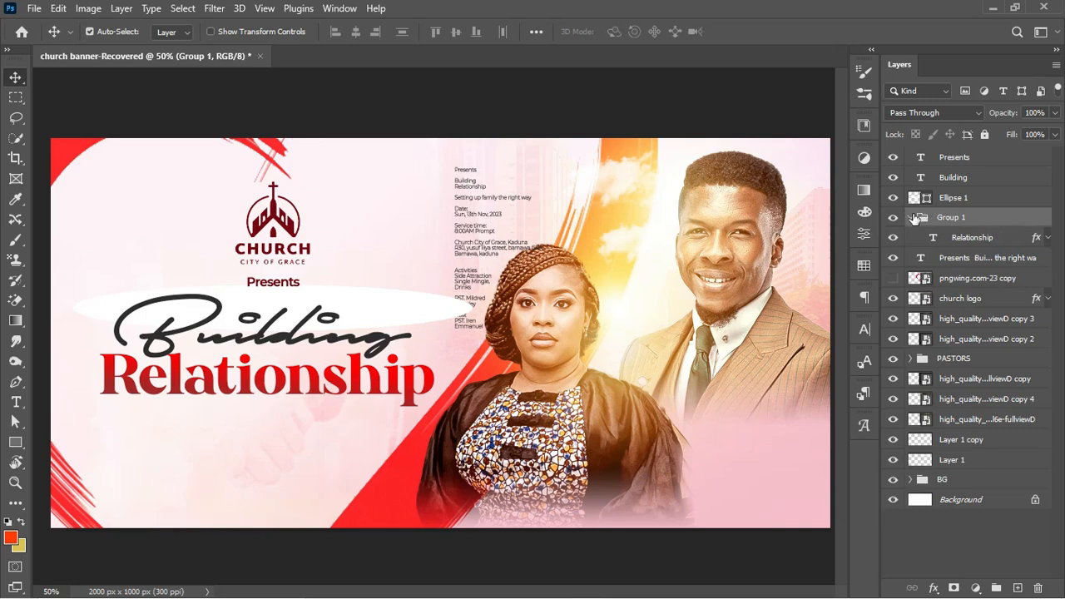
pyautogui.click(911, 217)
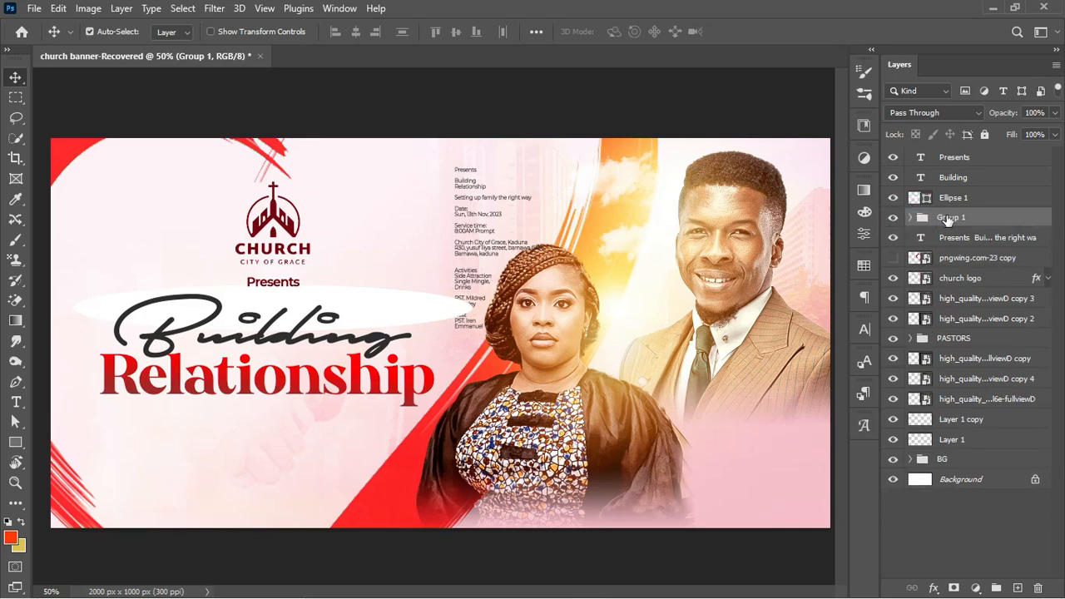
# Move Ellipse 1 down over Relationship, clip it to the group, and lower its opacity
pyautogui.click(953, 198)
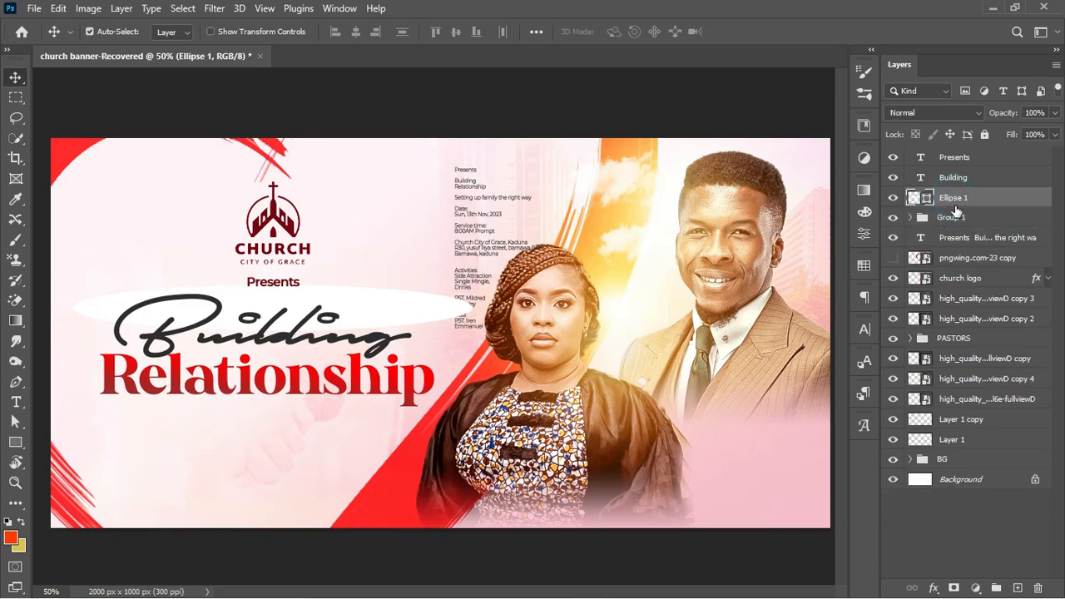
pyautogui.hotkey('ctrl', 't')
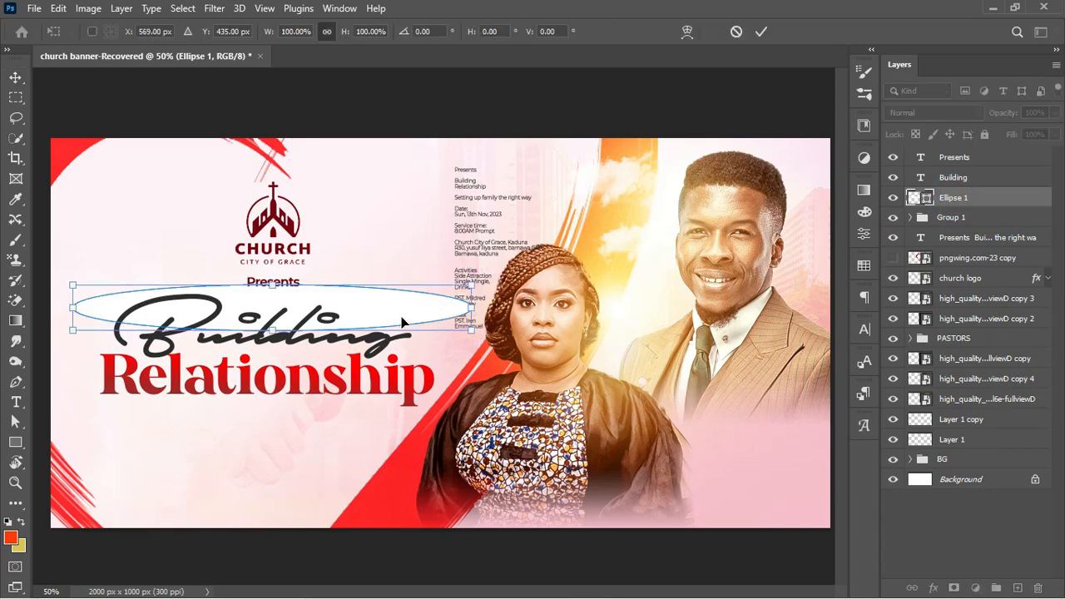
pyautogui.moveTo(403, 313); pyautogui.dragTo(406, 362)
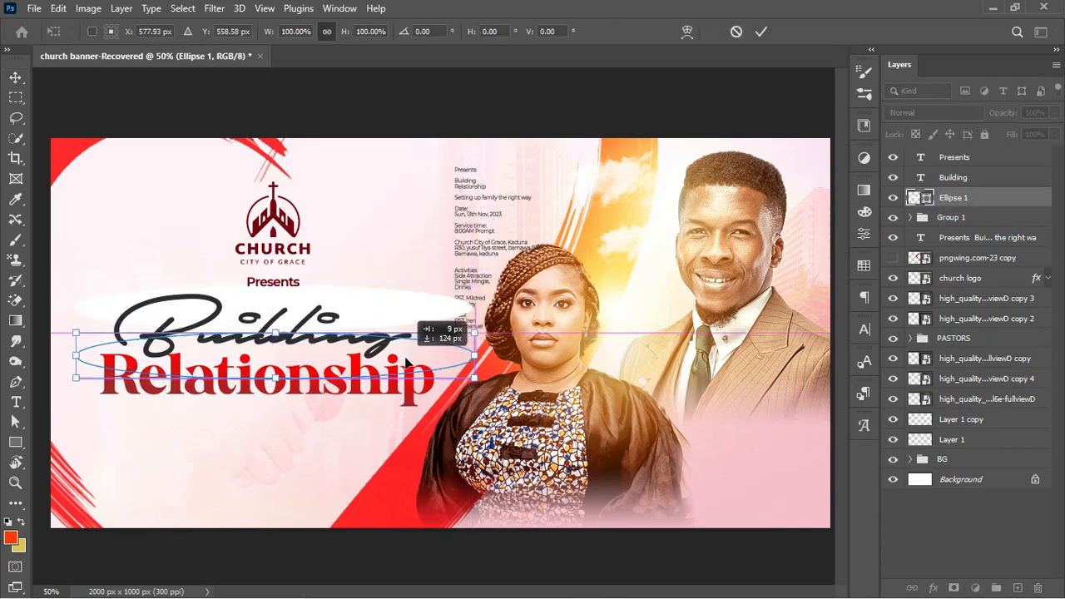
pyautogui.press('Return')
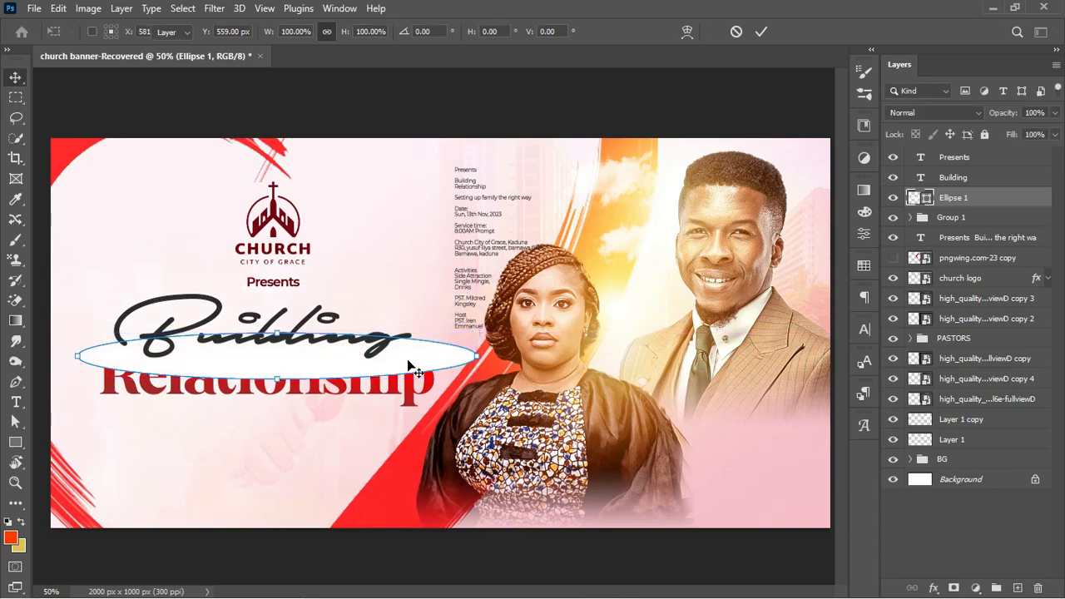
pyautogui.rightClick(1011, 198)
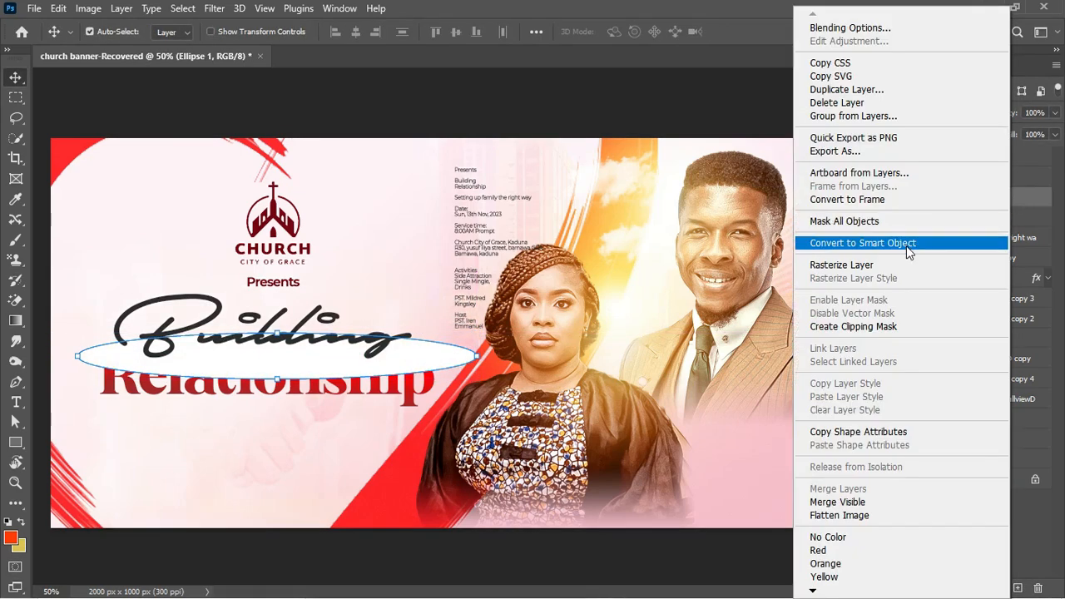
pyautogui.click(875, 327)
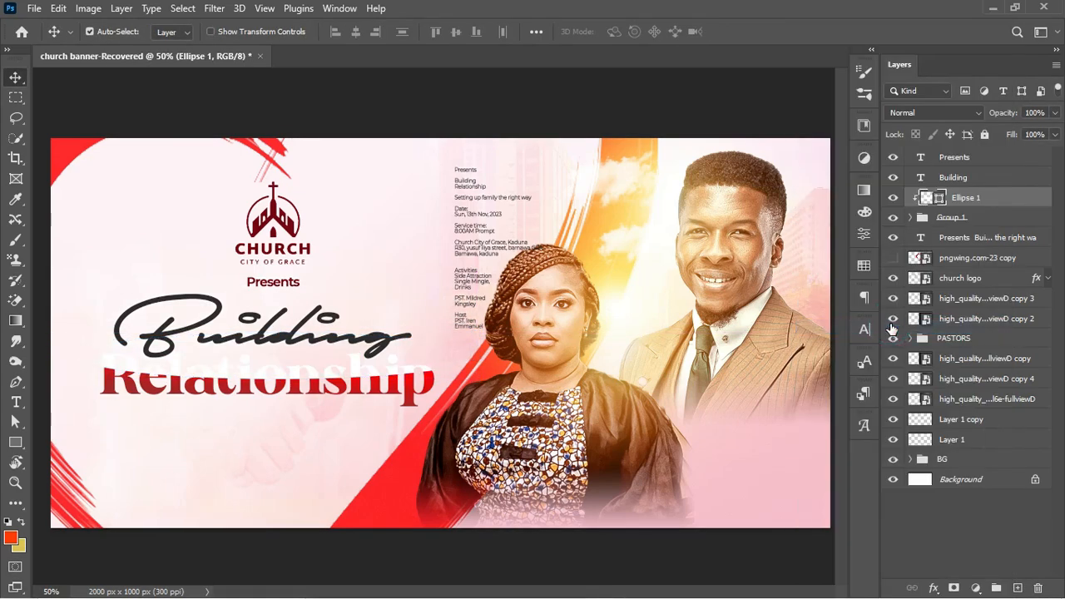
pyautogui.click(895, 258)
pyautogui.moveTo(1011, 114); pyautogui.dragTo(982, 117)
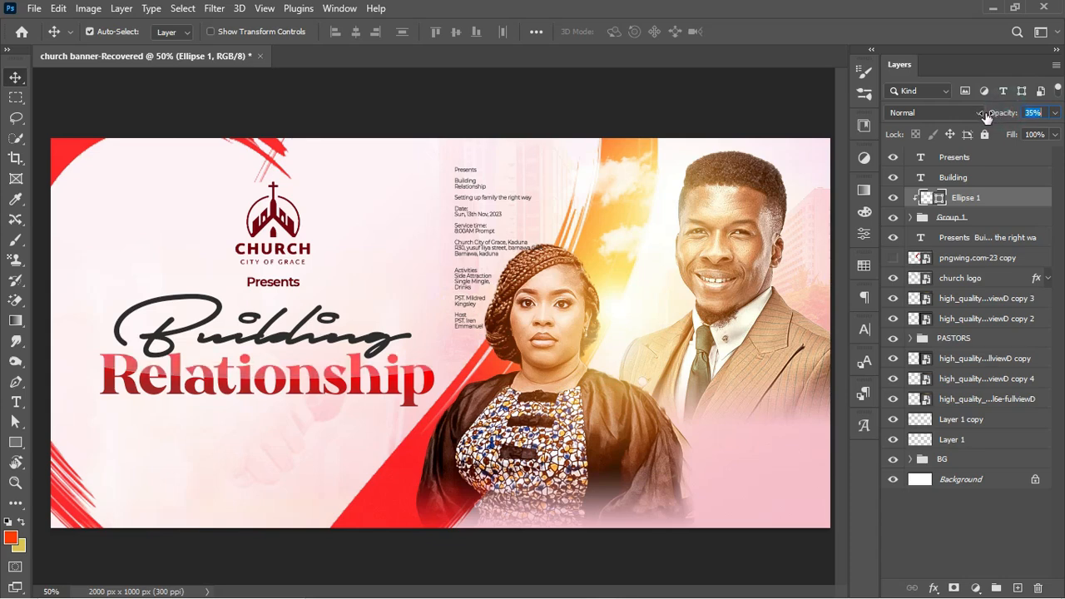
# Add a Multiply drop shadow to Ellipse 1 at 8% opacity, 13 px distance, 5 px size
pyautogui.click(1017, 206)
pyautogui.doubleClick(1017, 207)
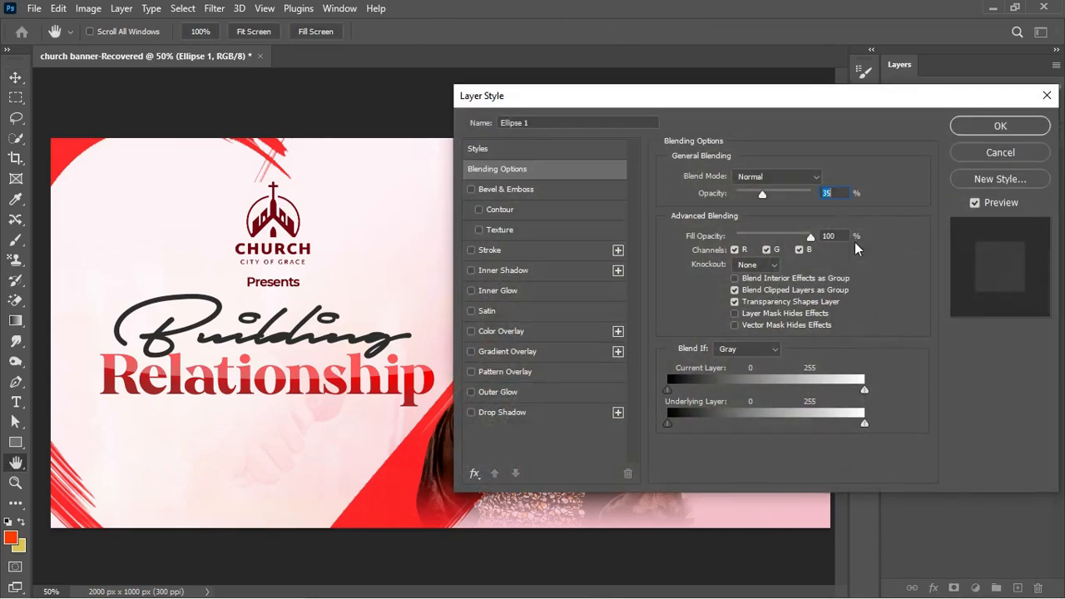
pyautogui.click(502, 413)
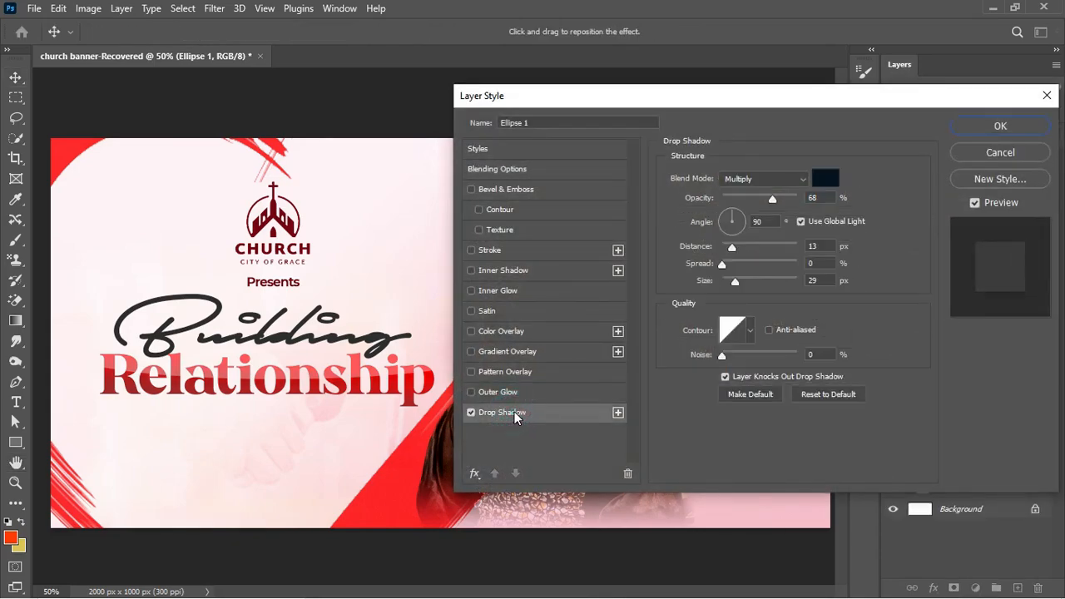
pyautogui.moveTo(770, 201); pyautogui.dragTo(722, 210)
pyautogui.moveTo(735, 287); pyautogui.dragTo(724, 280)
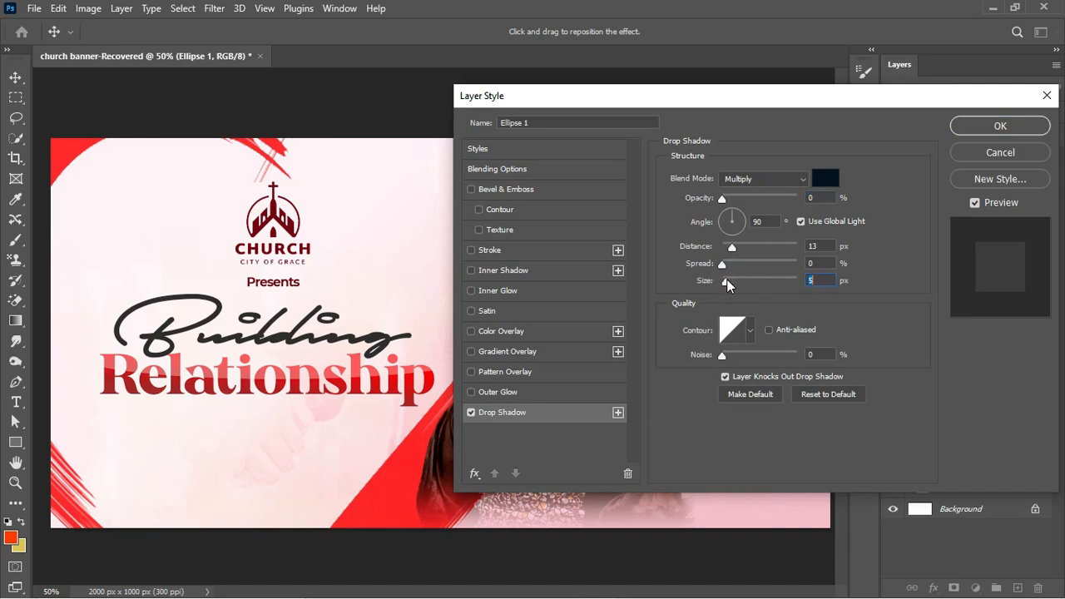
pyautogui.moveTo(728, 198)
pyautogui.mouseDown()
pyautogui.moveTo(737, 198)
pyautogui.moveTo(728, 204)
pyautogui.mouseUp()
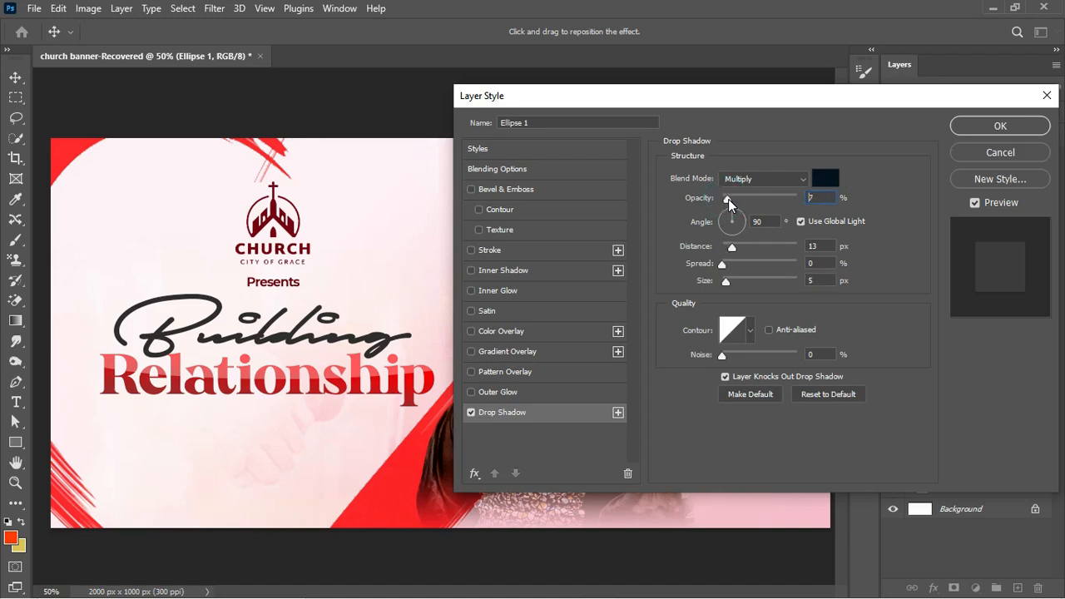
pyautogui.click(992, 131)
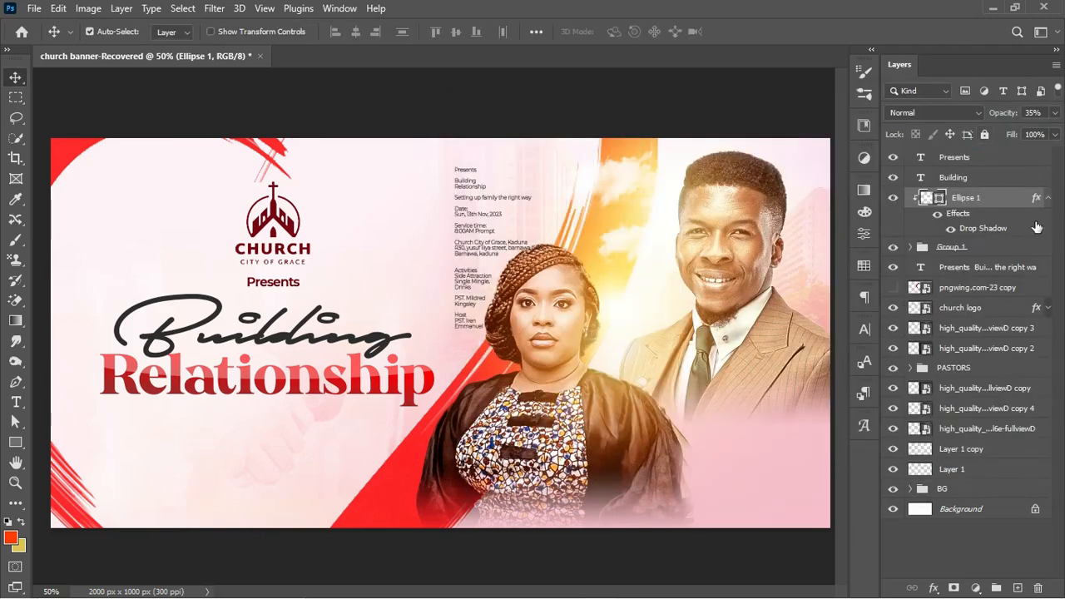
pyautogui.click(1048, 198)
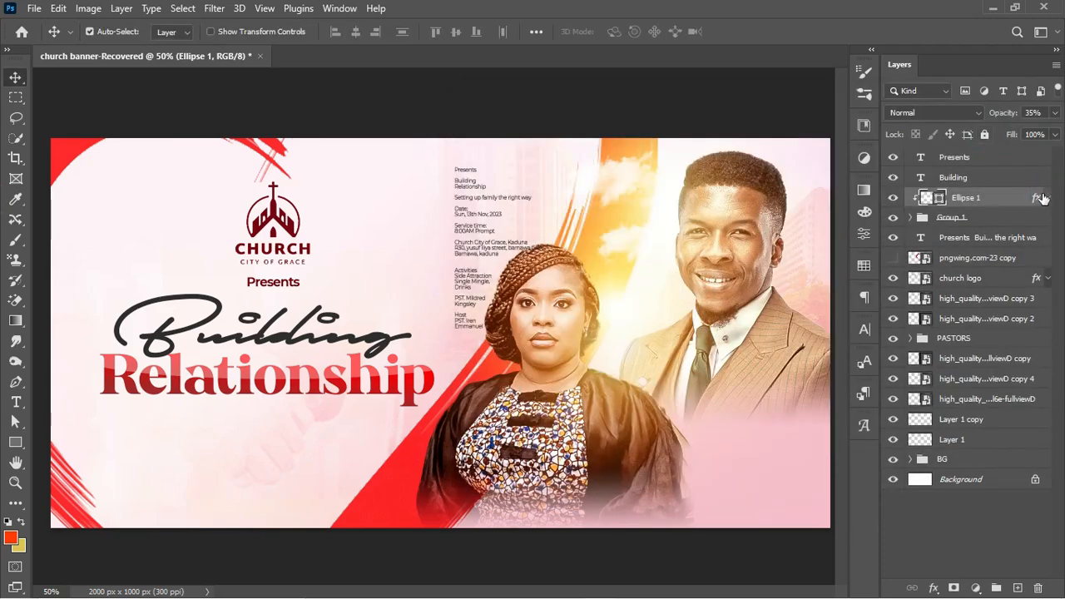
# Group the Building headline layers with Group 1 and name the group THEME
pyautogui.click(990, 177)
pyautogui.keyDown('shift'); pyautogui.click(987, 217); pyautogui.keyUp('shift')
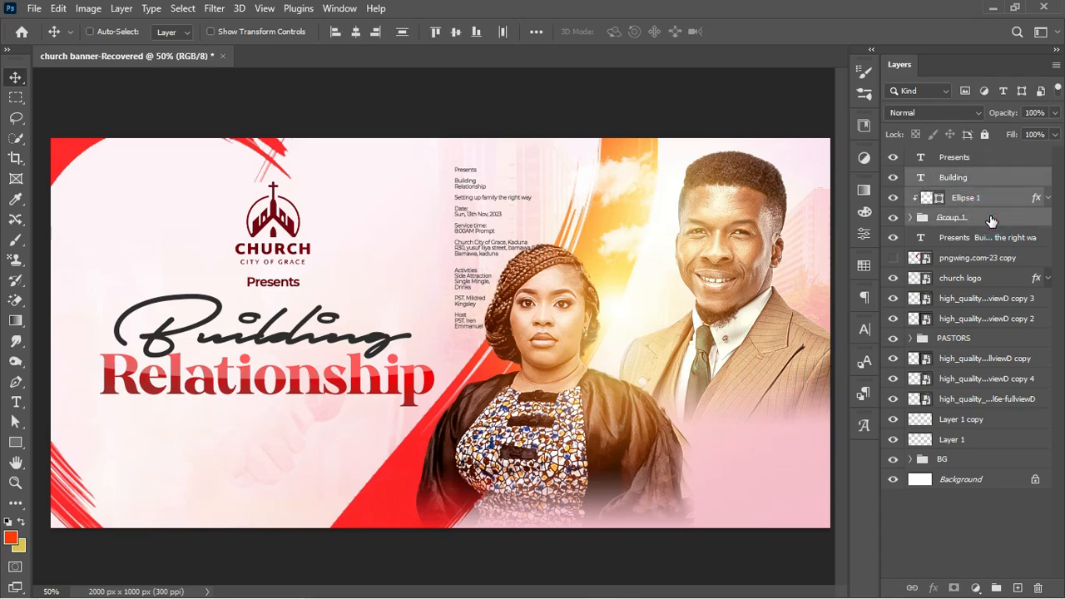
pyautogui.hotkey('ctrl', 'g')
pyautogui.click(893, 178)
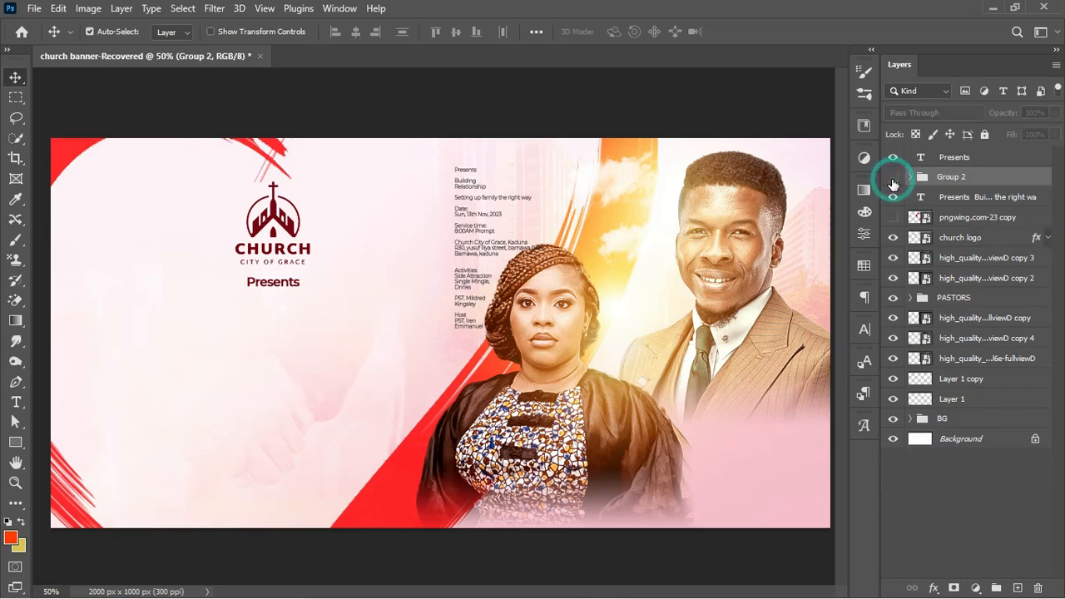
pyautogui.click(893, 177)
pyautogui.doubleClick(947, 177)
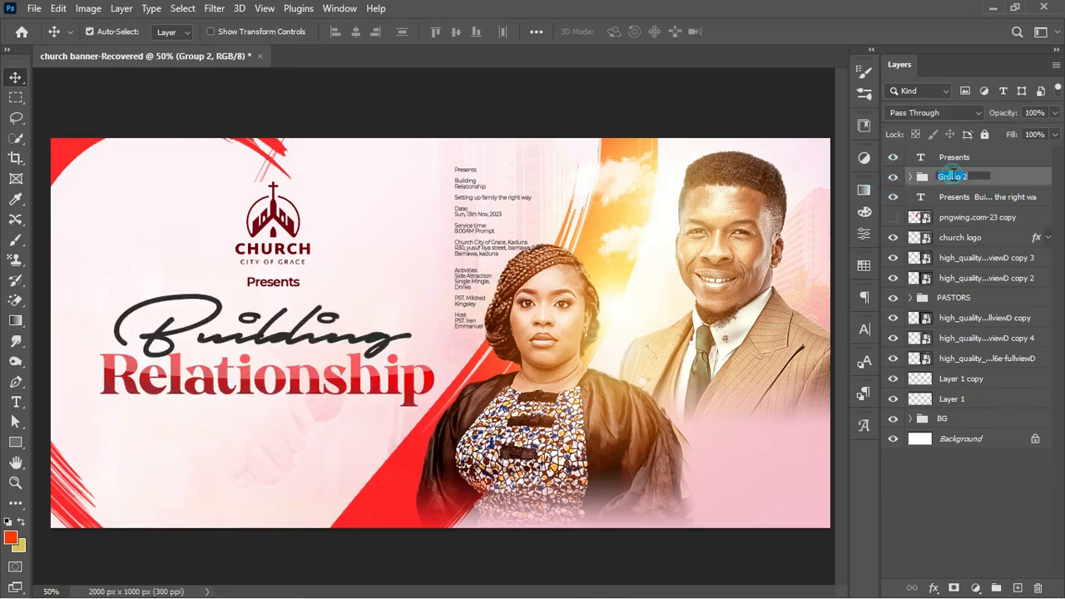
pyautogui.write('THEME')
pyautogui.press('Return')
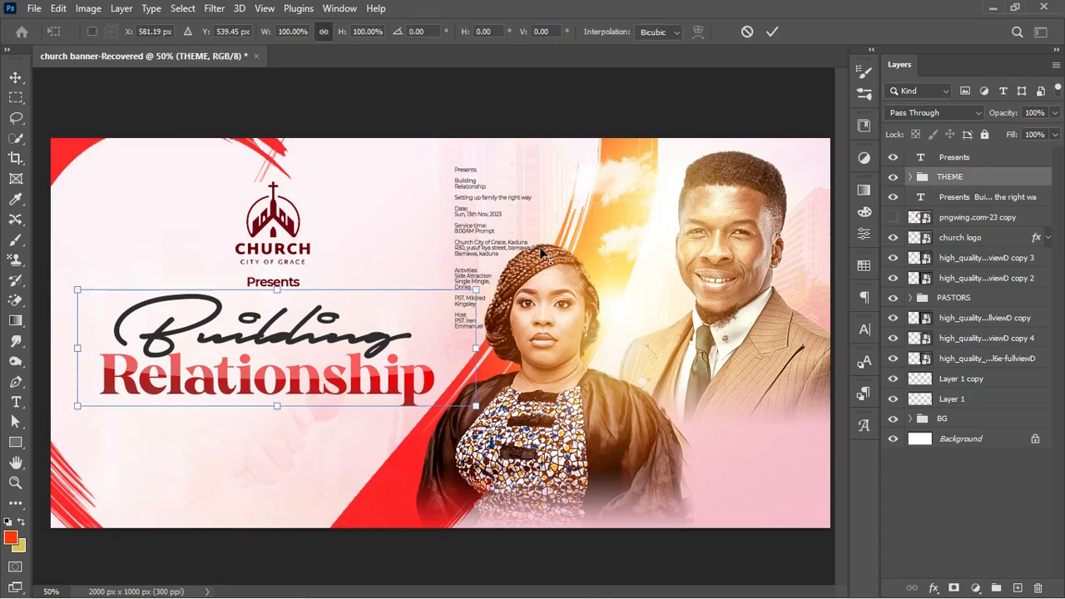
# Enlarge the Building Relationship headline slightly and move it up a little
pyautogui.moveTo(477, 286); pyautogui.dragTo(487, 285)
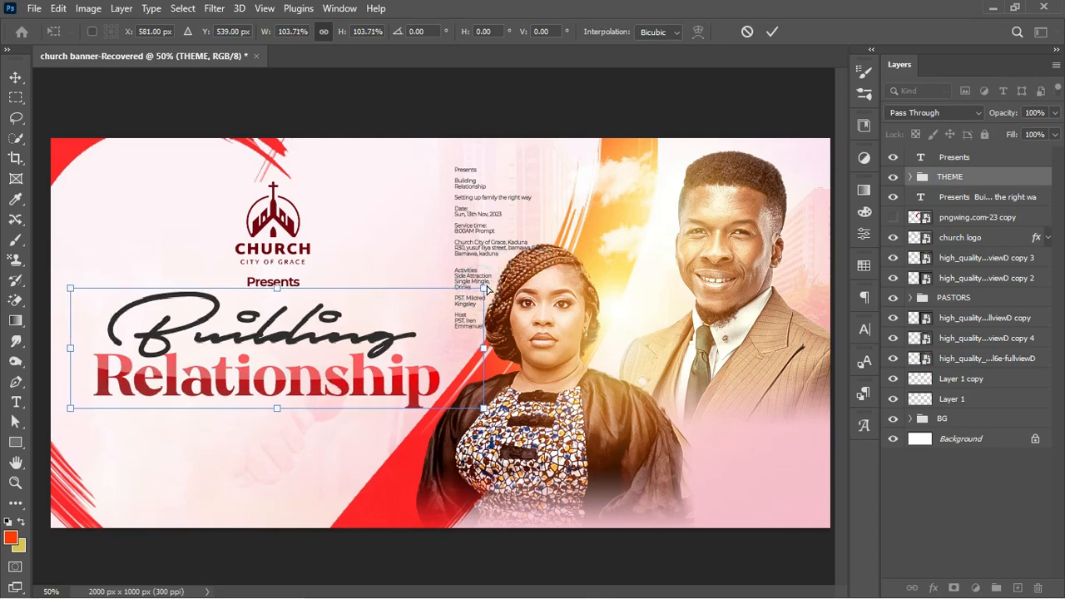
pyautogui.press('Return')
pyautogui.hotkey('ctrl', 't')
pyautogui.moveTo(288, 344); pyautogui.dragTo(288, 339)
pyautogui.press('Return')
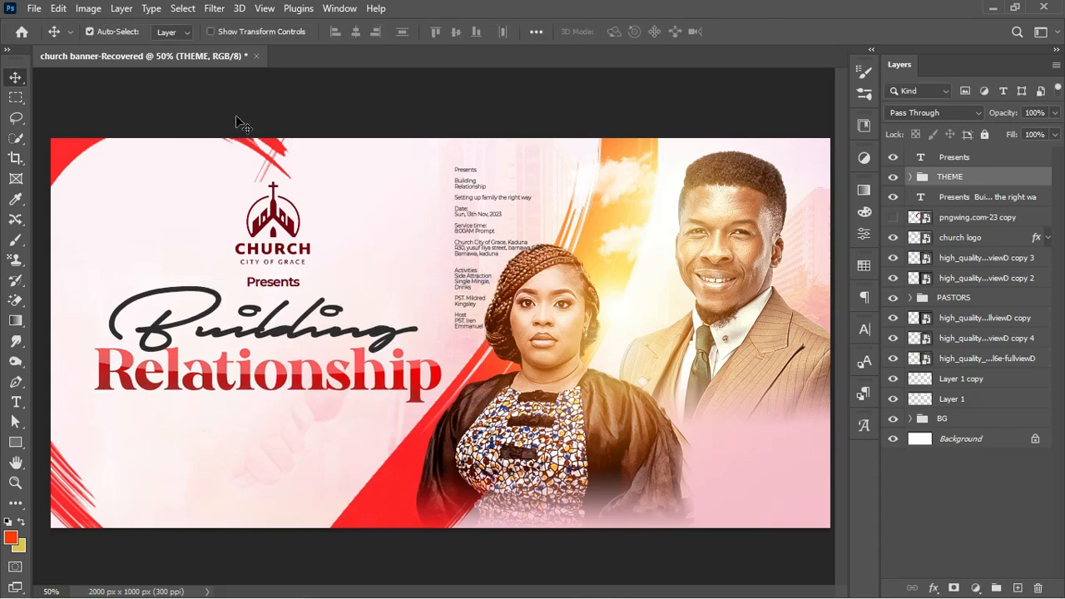
# Shrink the church logo slightly and nudge it up a few pixels
pyautogui.click(282, 223)
pyautogui.hotkey('ctrl', 't')
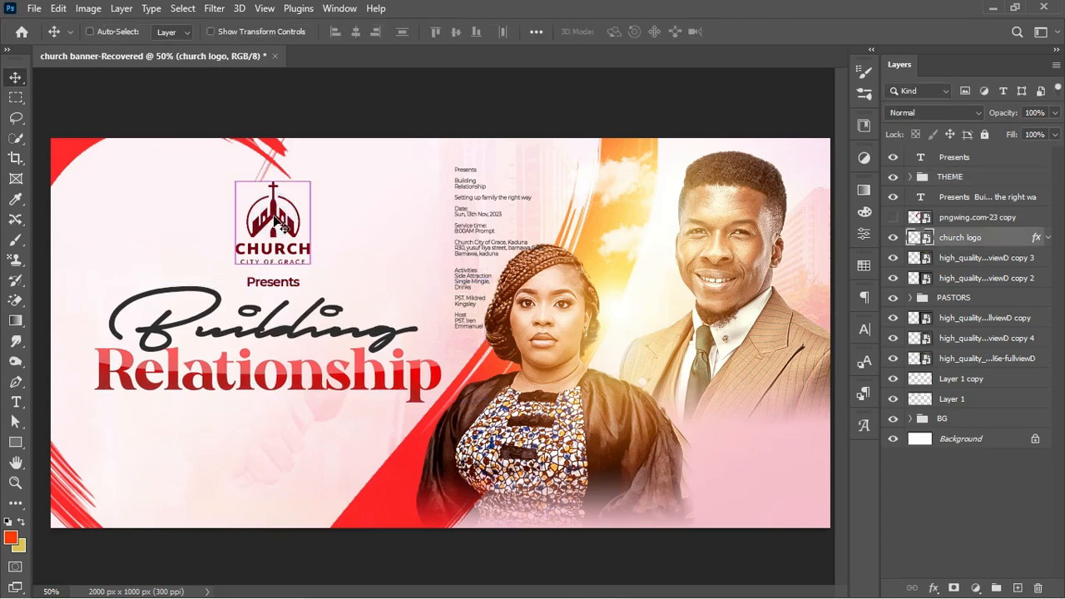
pyautogui.moveTo(309, 223); pyautogui.dragTo(308, 231)
pyautogui.press('Return')
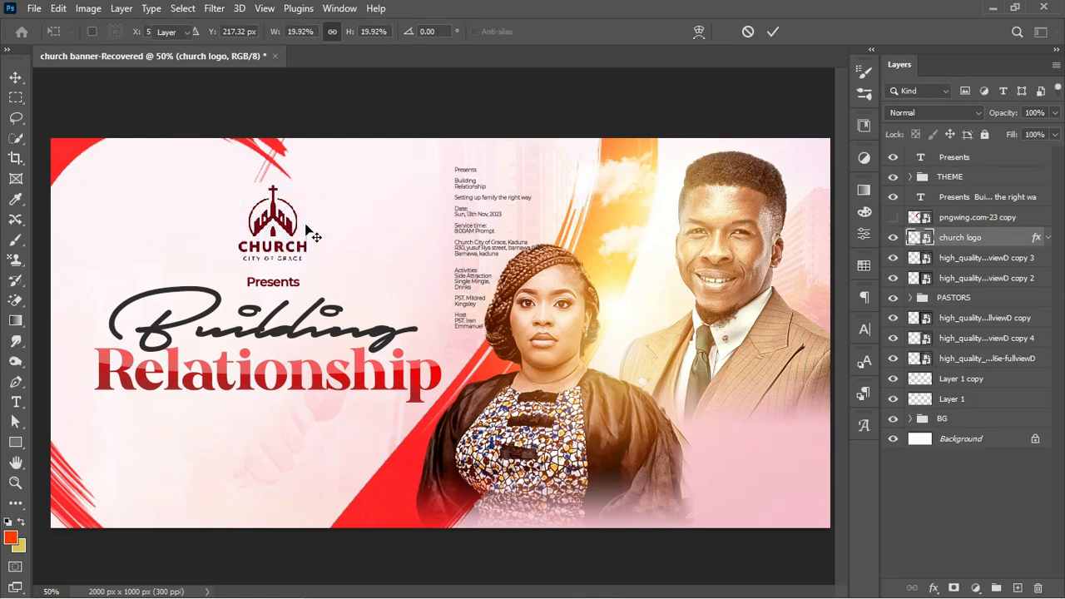
pyautogui.press('Up')
pyautogui.press('Up')
pyautogui.press('Up')
pyautogui.press('Up')
pyautogui.press('Up')
pyautogui.press('Up')
pyautogui.press('Up')
pyautogui.press('Up')
pyautogui.press('Up')
pyautogui.press('Up')
pyautogui.press('Up')
pyautogui.press('Up')
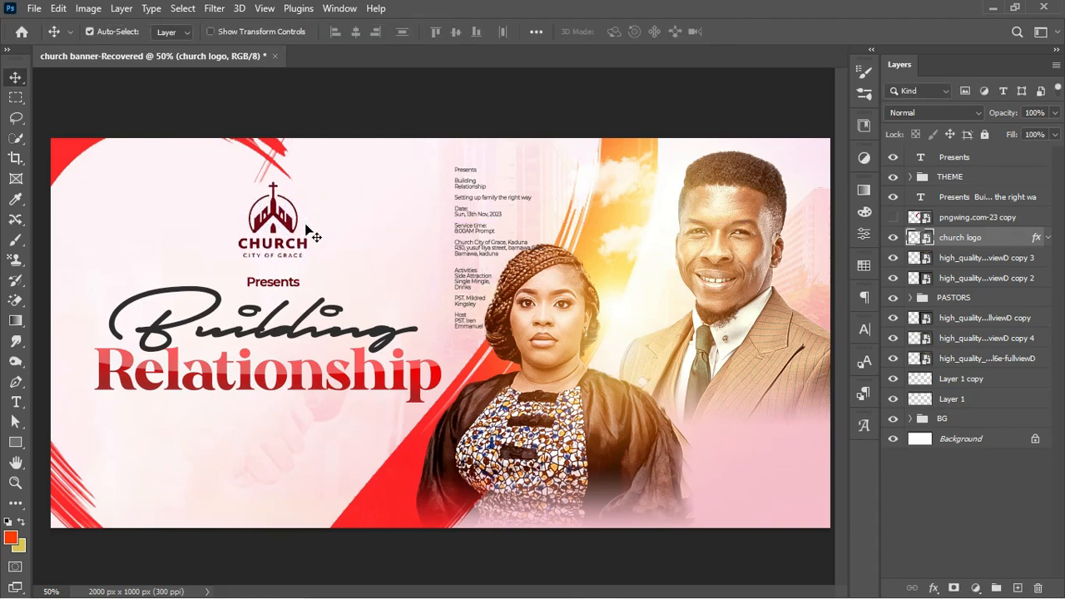
# Resize the Presents text to sit under the logo, then nudge the THEME group upward
pyautogui.click(279, 283)
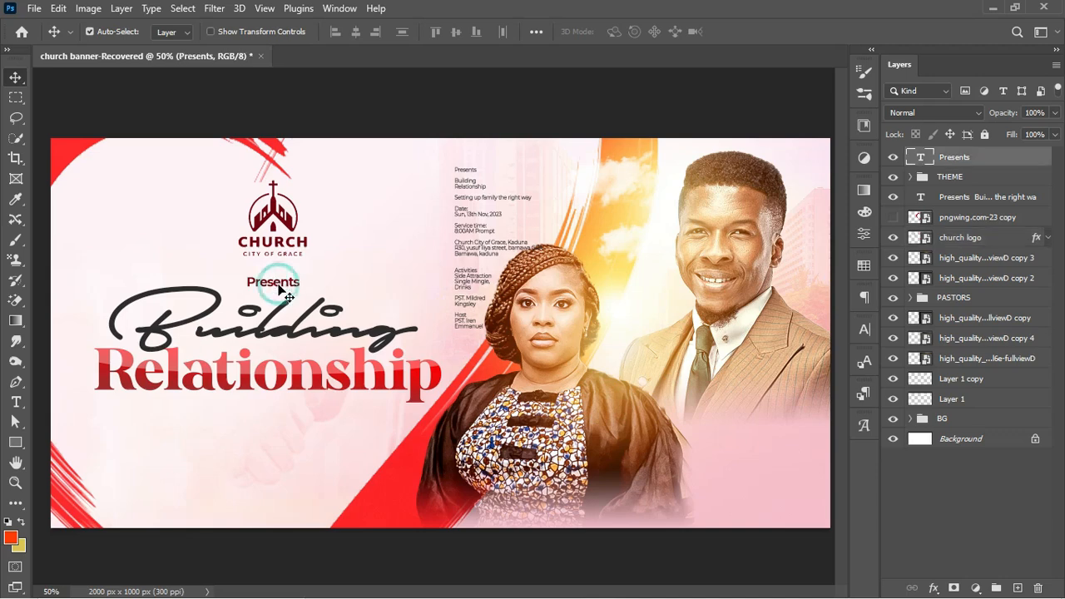
pyautogui.hotkey('ctrl', 't')
pyautogui.moveTo(297, 287); pyautogui.dragTo(308, 294)
pyautogui.press('Return')
pyautogui.hotkey('ctrl', 't')
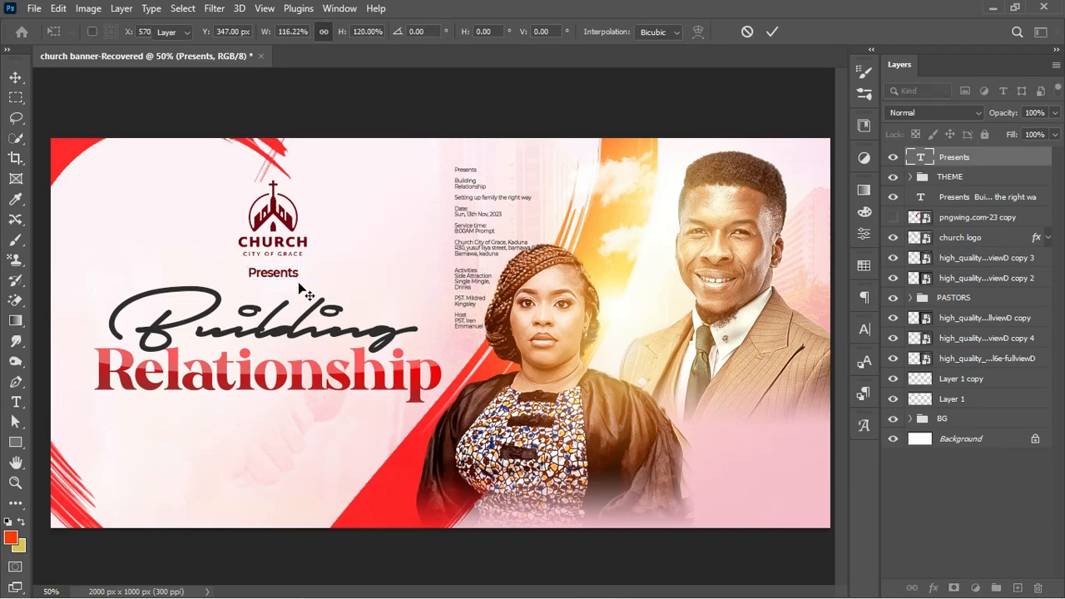
pyautogui.press('Return')
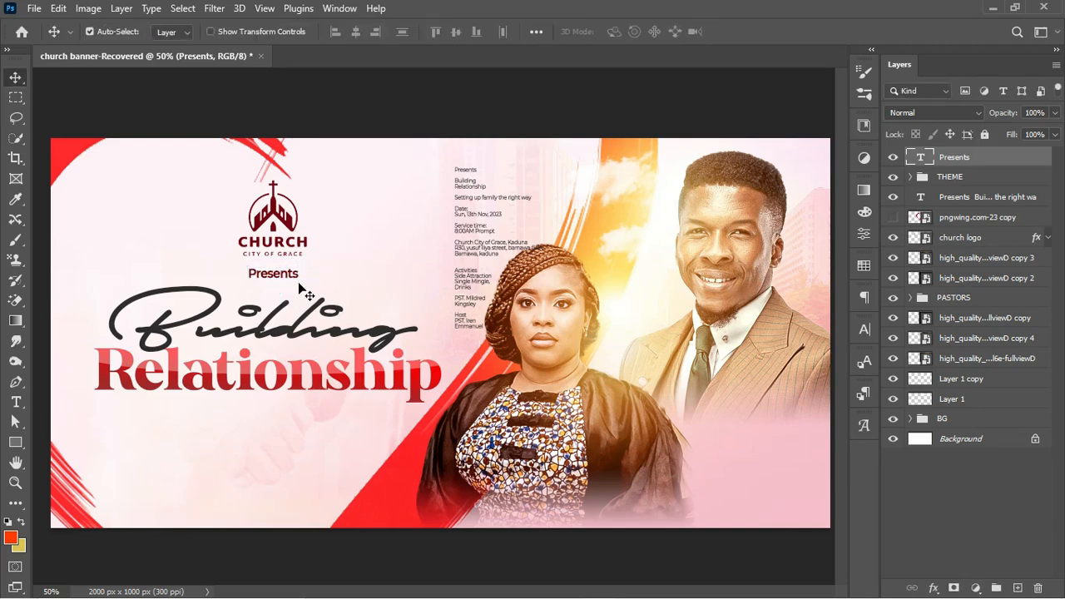
pyautogui.click(959, 178)
pyautogui.hotkey('shift', 'Up')
pyautogui.hotkey('shift', 'Up')
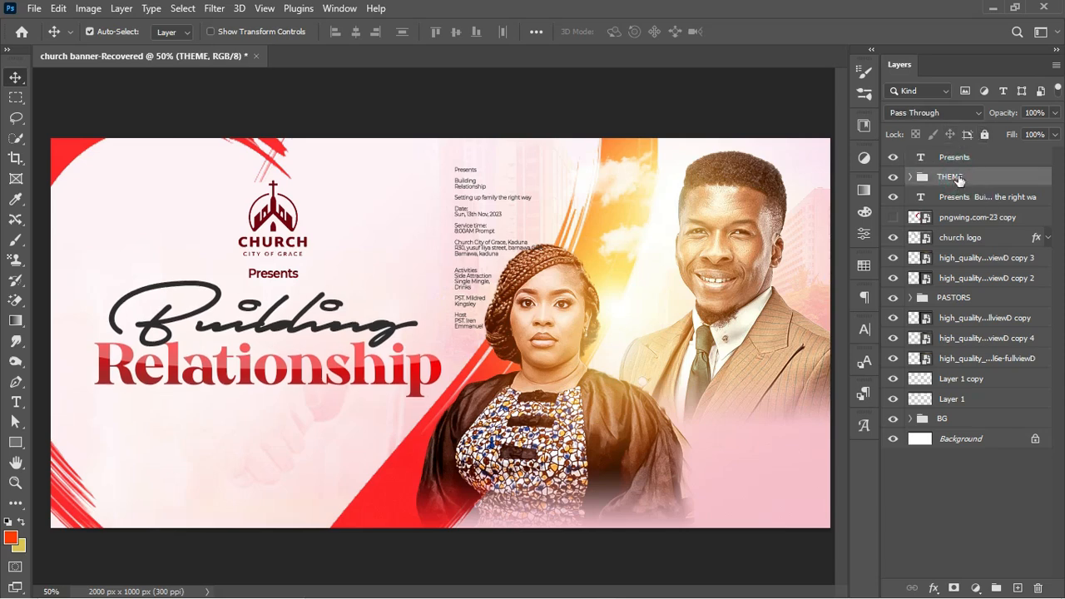
# Paste the date and service-time lines as new text at lower left, scaled to readable size
pyautogui.hotkey('shift', 'Up')
pyautogui.press('t')
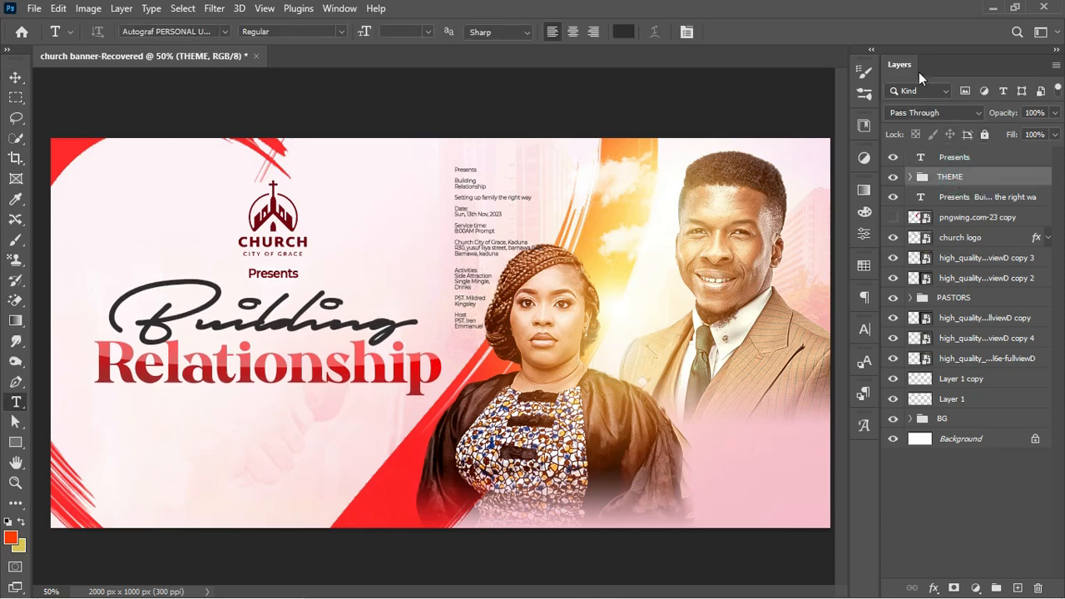
pyautogui.moveTo(454, 208); pyautogui.dragTo(507, 231)
pyautogui.hotkey('ctrl', 'c')
pyautogui.click(135, 407)
pyautogui.click(128, 415)
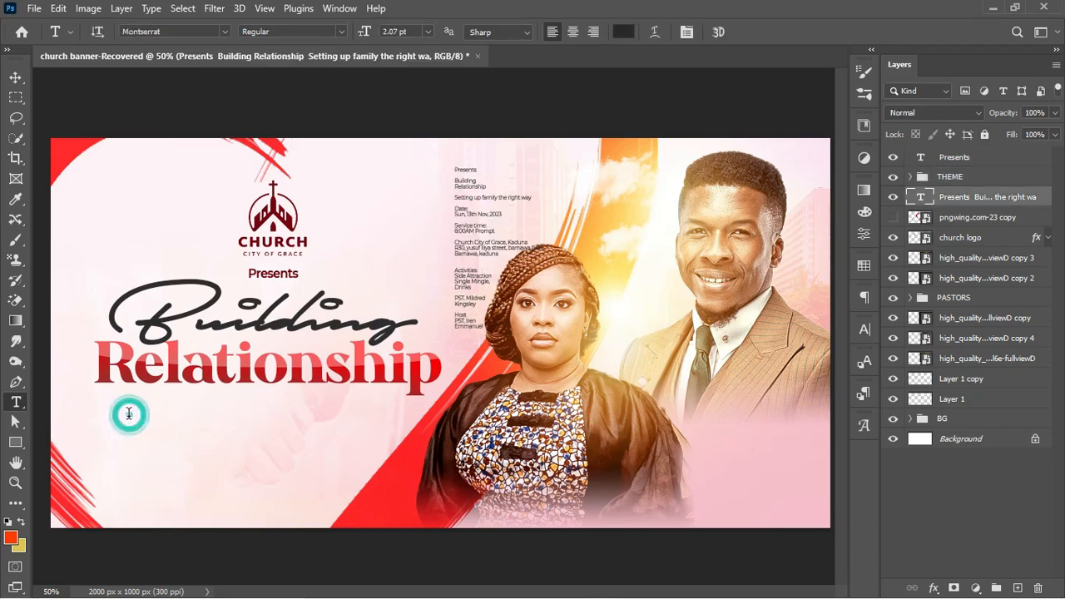
pyautogui.hotkey('ctrl', 'v')
pyautogui.hotkey('ctrl', 'Return')
pyautogui.hotkey('ctrl', 't')
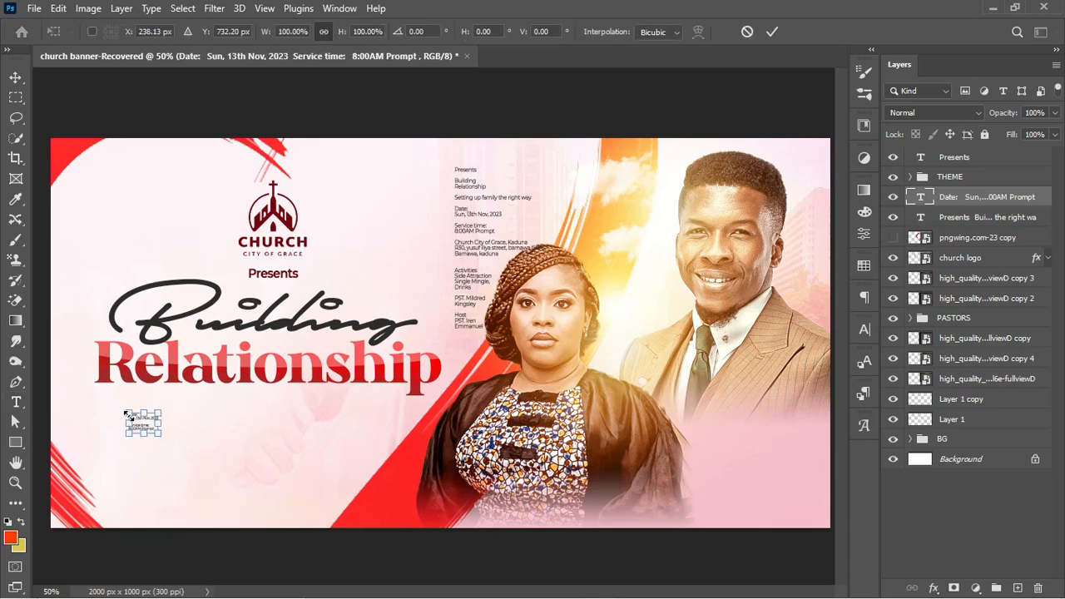
pyautogui.moveTo(161, 433); pyautogui.dragTo(229, 476)
pyautogui.press('Return')
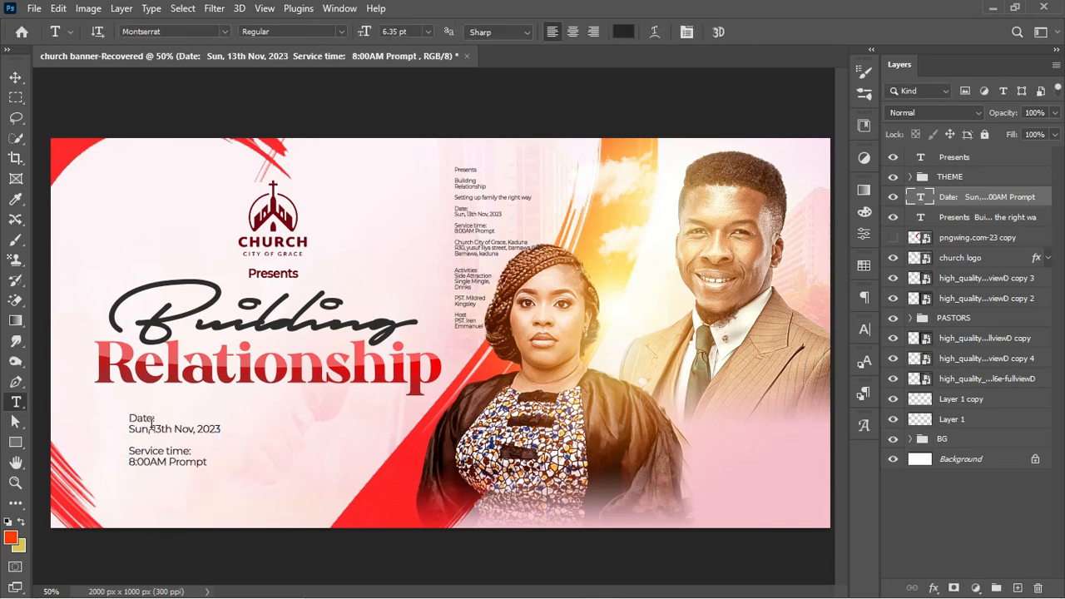
# Make 'Sun, 13th Nov, 2023' and '8:00AM Prompt' ExtraBold in the headline's red
pyautogui.moveTo(129, 429); pyautogui.dragTo(268, 436)
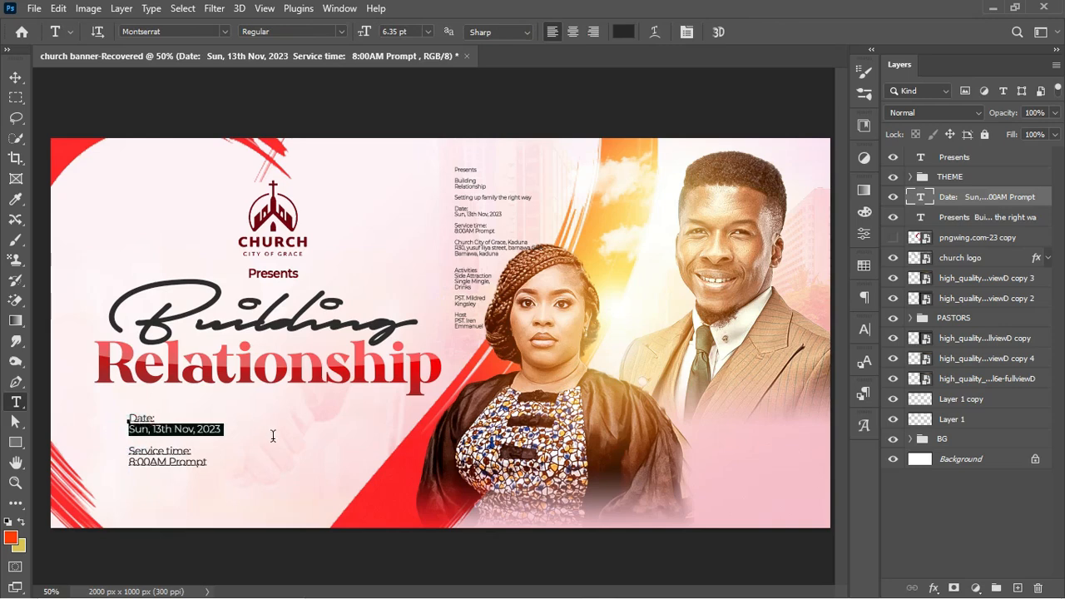
pyautogui.click(337, 30)
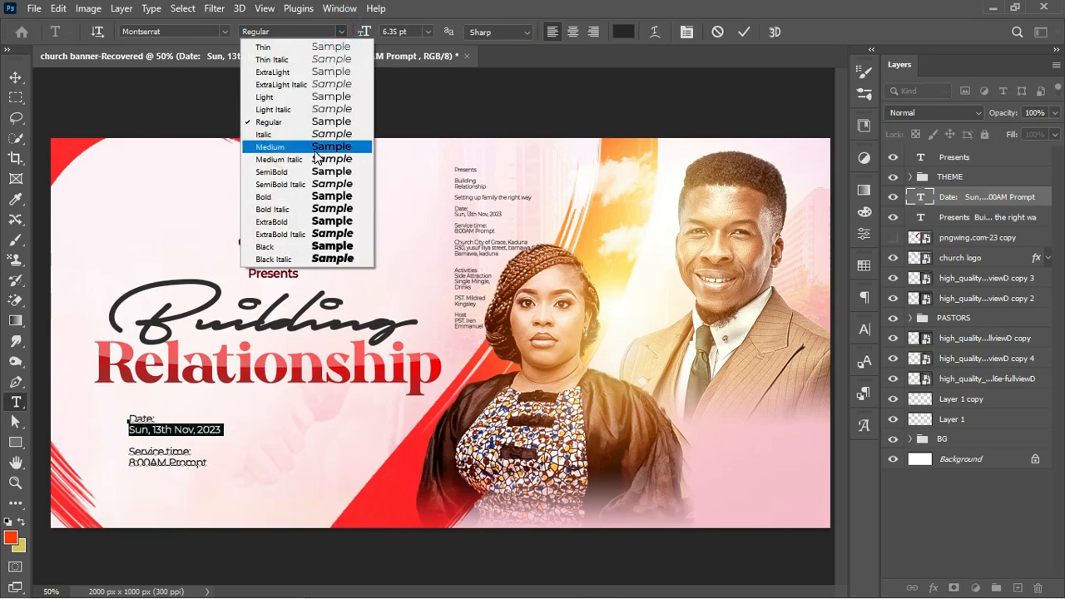
pyautogui.click(288, 221)
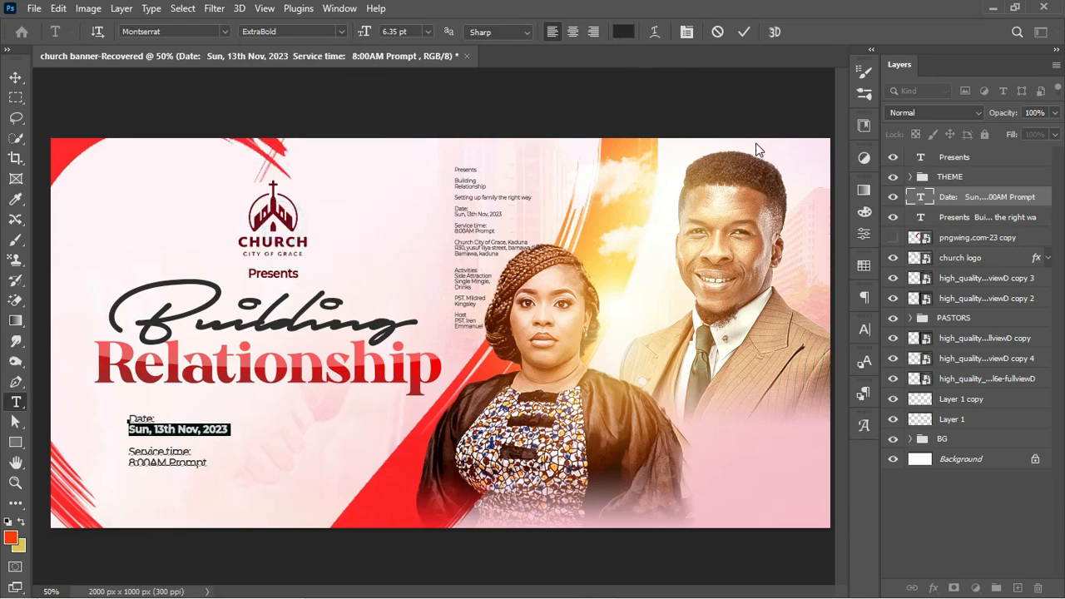
pyautogui.click(624, 31)
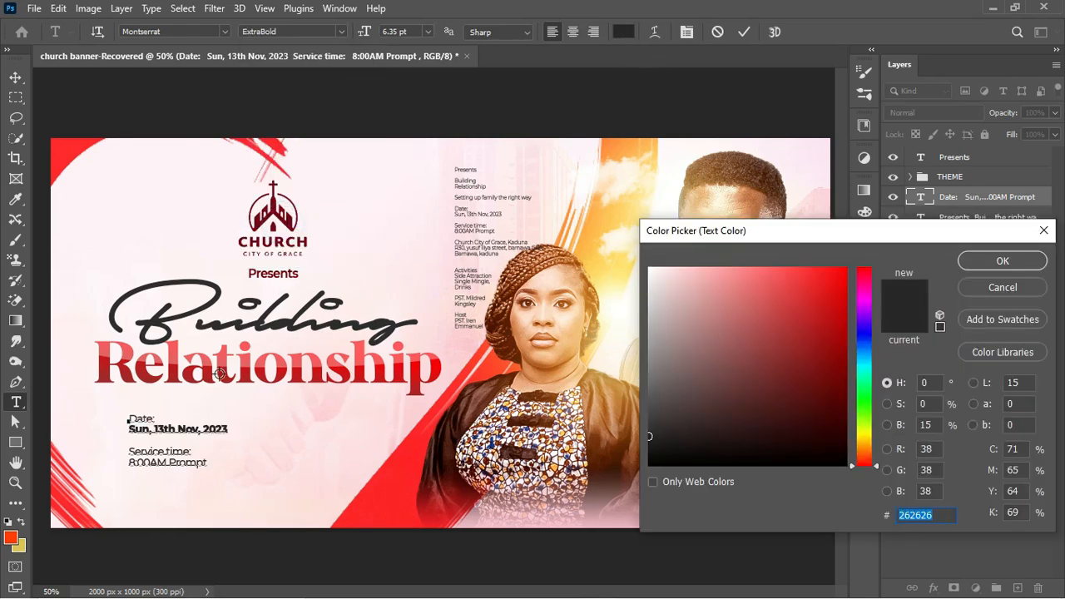
pyautogui.click(222, 376)
pyautogui.click(224, 378)
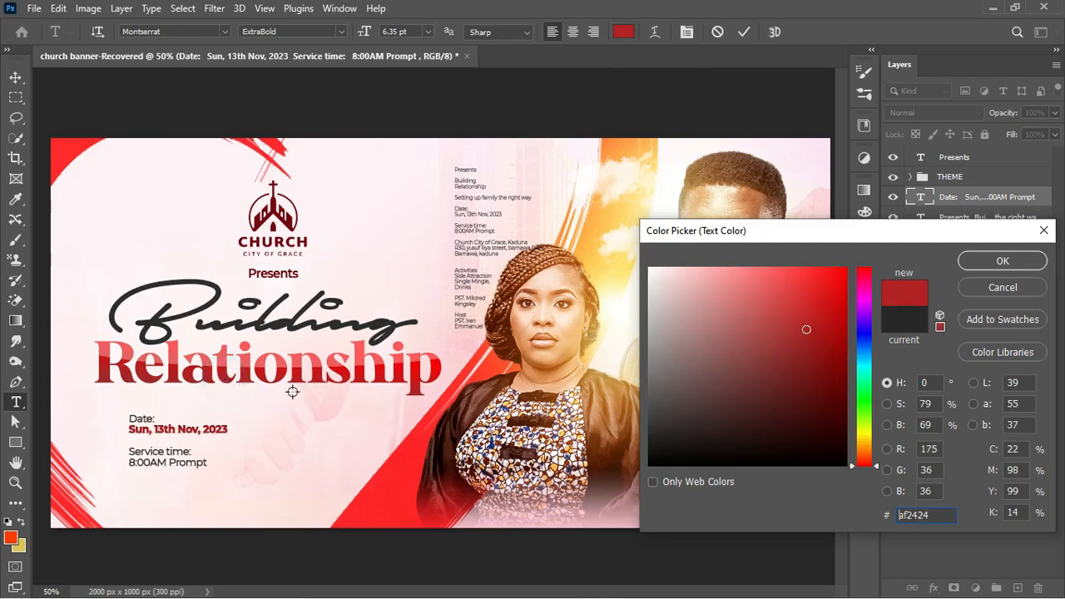
pyautogui.click(1029, 265)
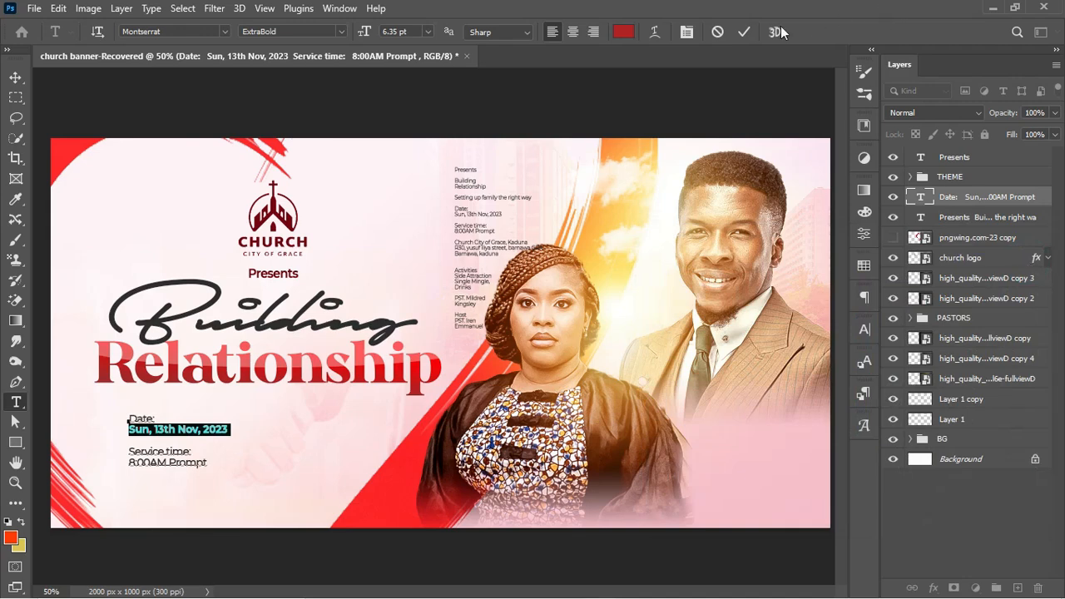
pyautogui.moveTo(130, 463); pyautogui.dragTo(210, 462)
pyautogui.click(341, 31)
pyautogui.click(267, 226)
pyautogui.click(623, 32)
pyautogui.click(223, 377)
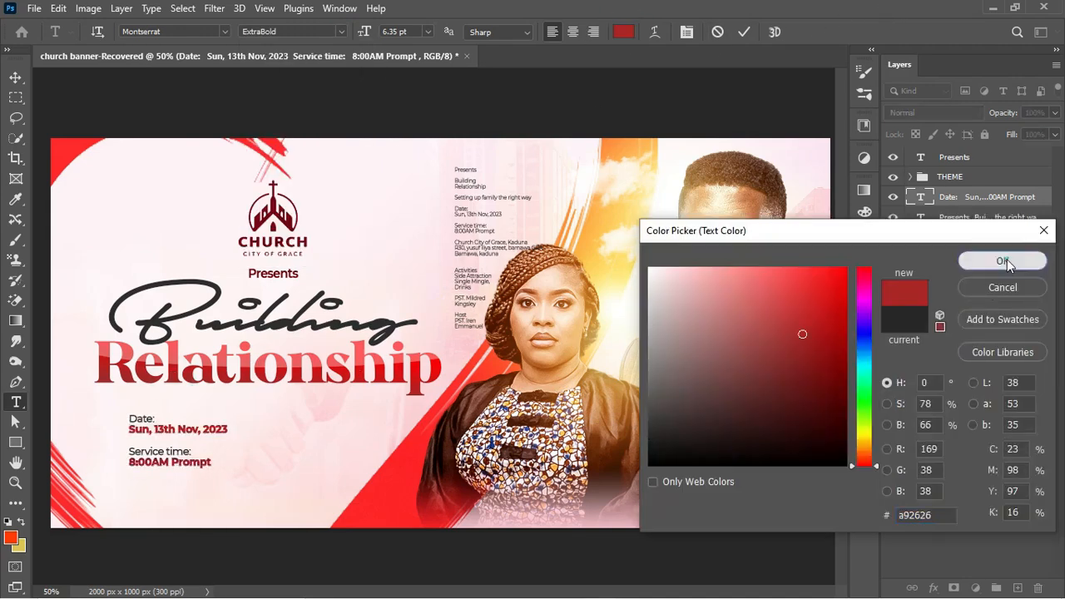
pyautogui.click(1005, 262)
pyautogui.click(744, 32)
# Align the date block under Relationship and tighten its leading to 5 pt
pyautogui.press('v')
pyautogui.moveTo(169, 431); pyautogui.dragTo(135, 418)
pyautogui.press('t')
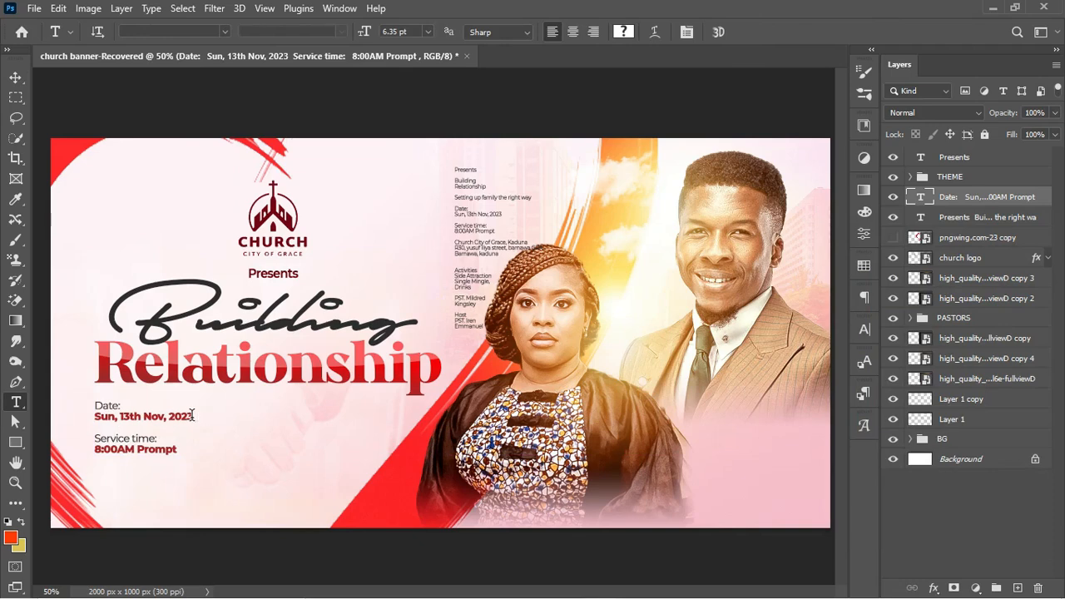
pyautogui.click(192, 414)
pyautogui.moveTo(193, 414); pyautogui.dragTo(207, 436)
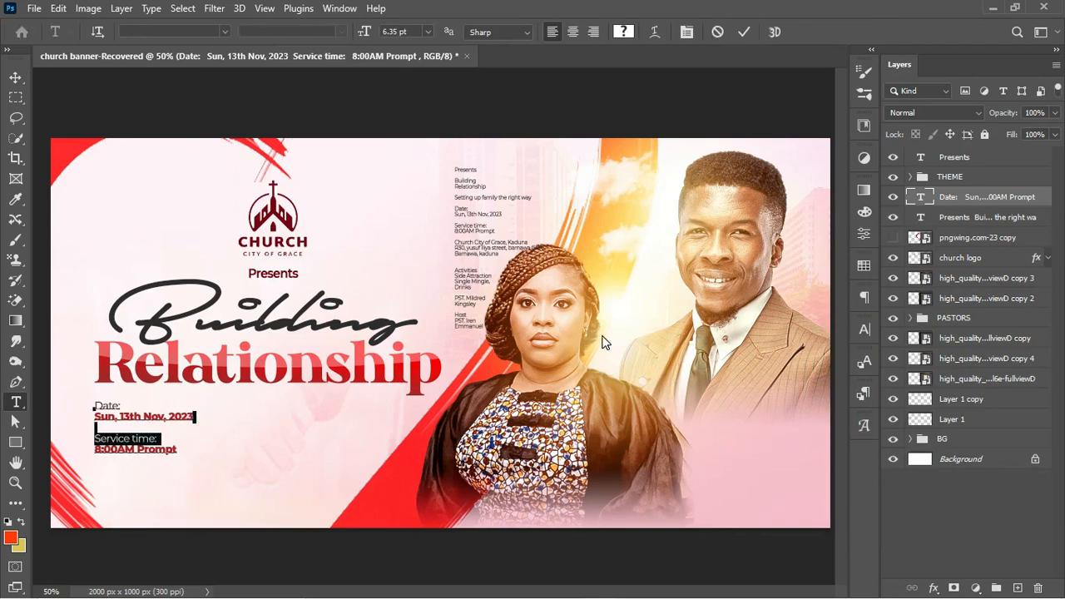
pyautogui.click(865, 329)
pyautogui.moveTo(781, 379); pyautogui.dragTo(780, 379)
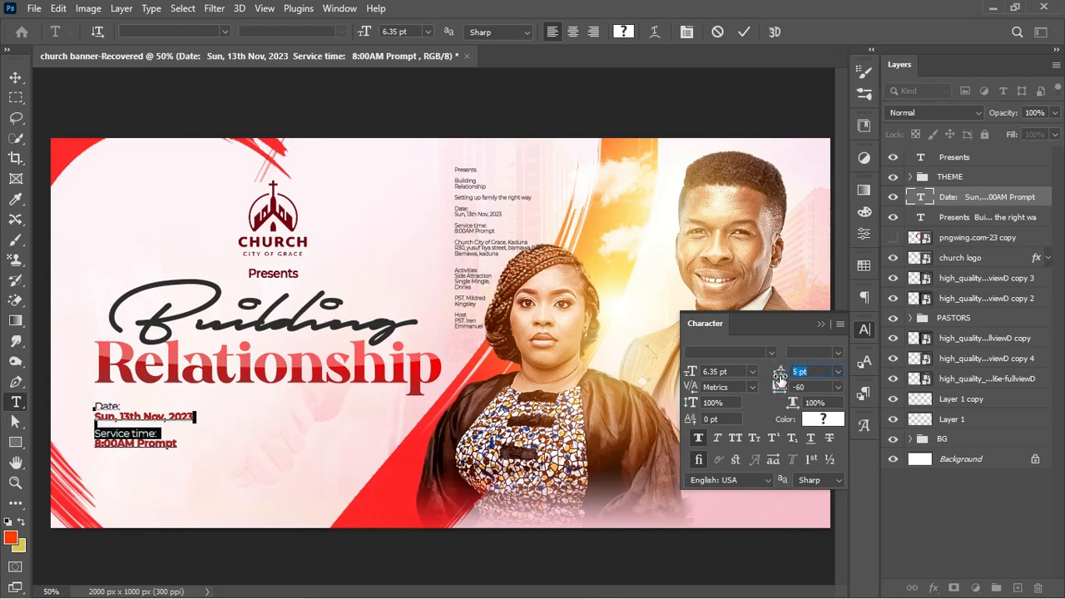
pyautogui.click(743, 32)
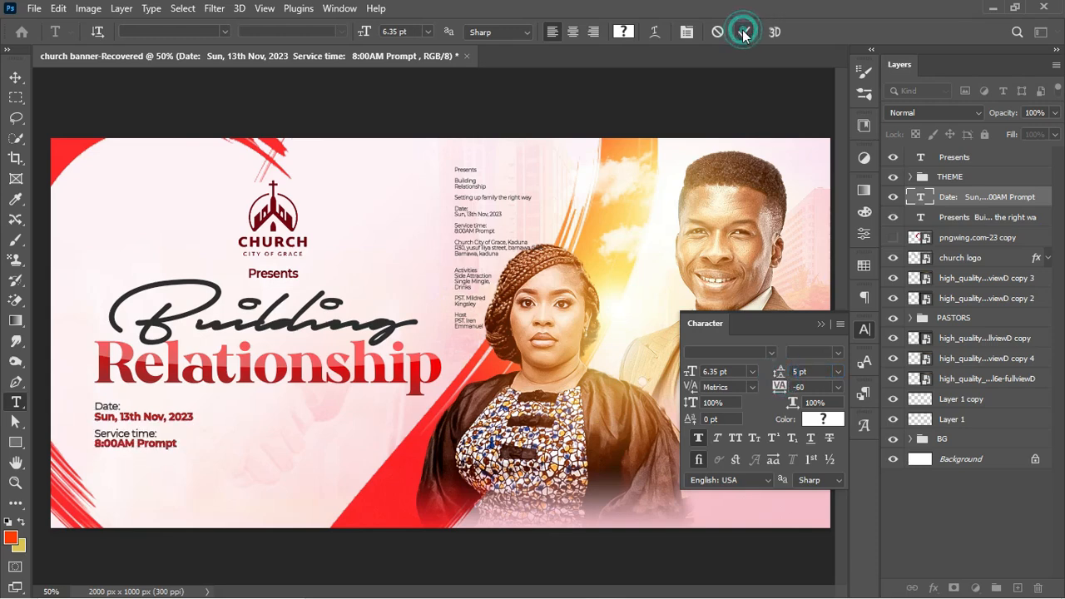
pyautogui.click(821, 324)
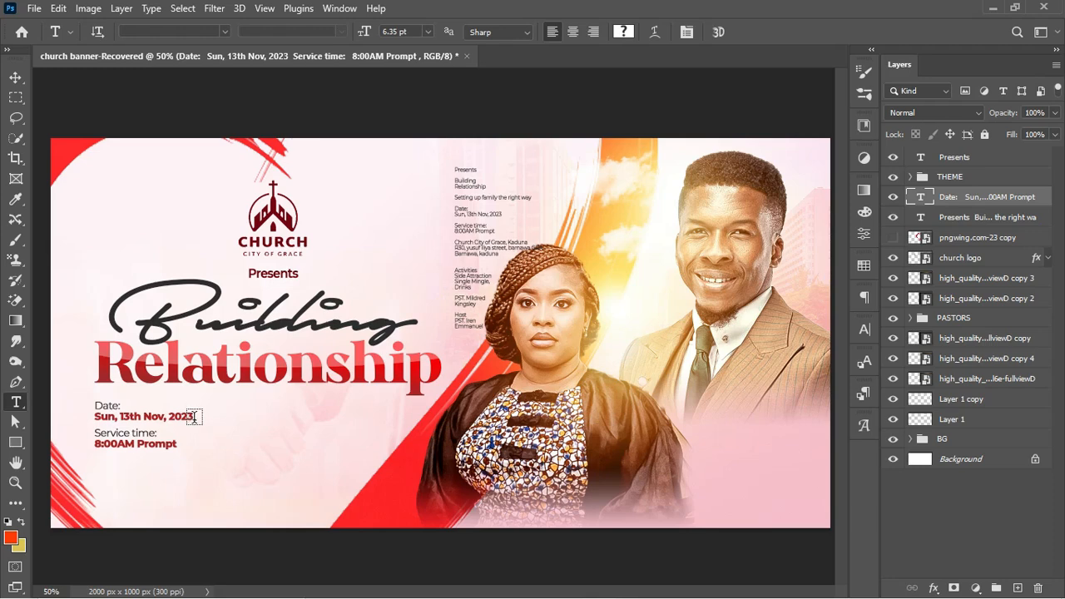
# Duplicate the date block below and replace its text with the church's address lines
pyautogui.moveTo(121, 445); pyautogui.dragTo(223, 493)
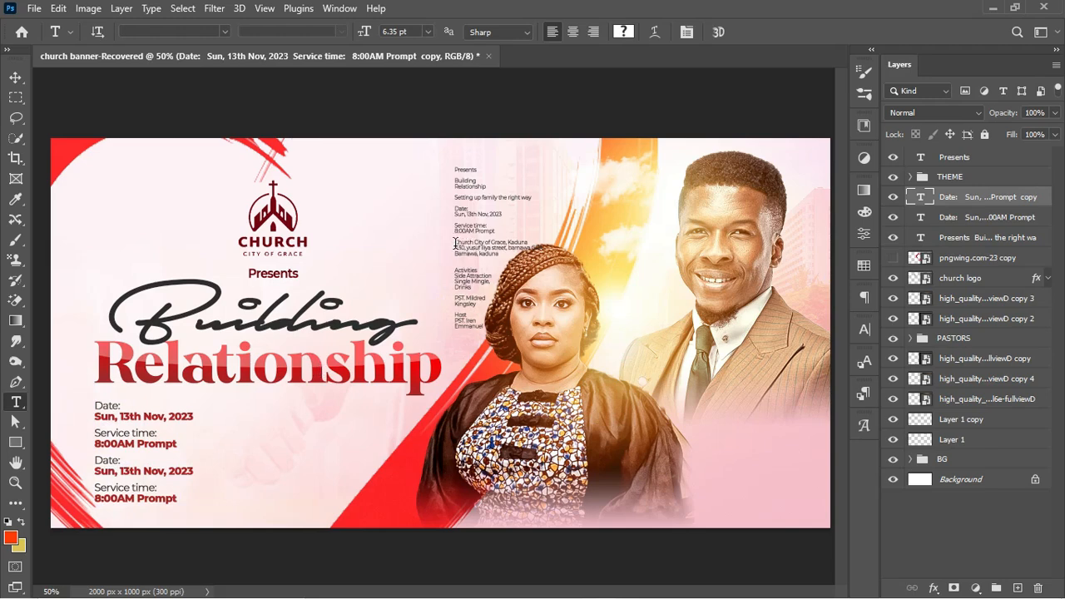
pyautogui.moveTo(456, 243)
pyautogui.mouseDown()
pyautogui.moveTo(513, 260)
pyautogui.moveTo(455, 241)
pyautogui.mouseUp()
pyautogui.hotkey('ctrl', 'c')
pyautogui.hotkey('ctrl', 'Return')
pyautogui.click(150, 472)
pyautogui.hotkey('ctrl', 'a')
pyautogui.hotkey('ctrl', 'v')
# Make the church name line bold and red
pyautogui.moveTo(238, 460); pyautogui.dragTo(94, 461)
pyautogui.click(341, 32)
pyautogui.click(319, 222)
pyautogui.click(623, 31)
pyautogui.click(166, 417)
pyautogui.click(1004, 260)
pyautogui.click(744, 32)
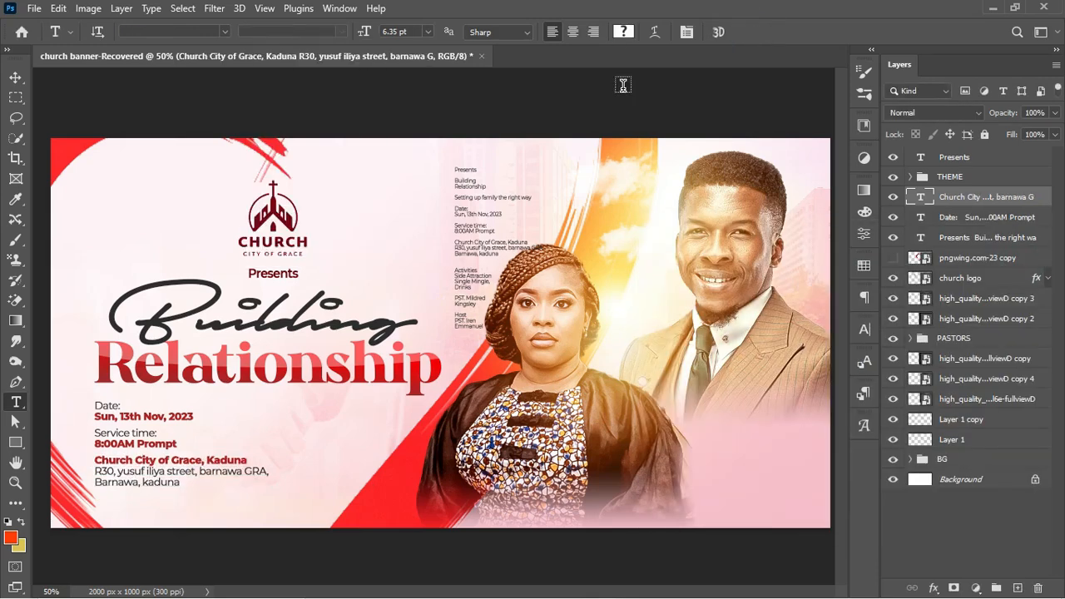
# Nudge the address block and the Date text layer into final position
pyautogui.press('v')
pyautogui.hotkey('shift', 'Down')
pyautogui.hotkey('shift', 'Down')
pyautogui.hotkey('shift', 'Down')
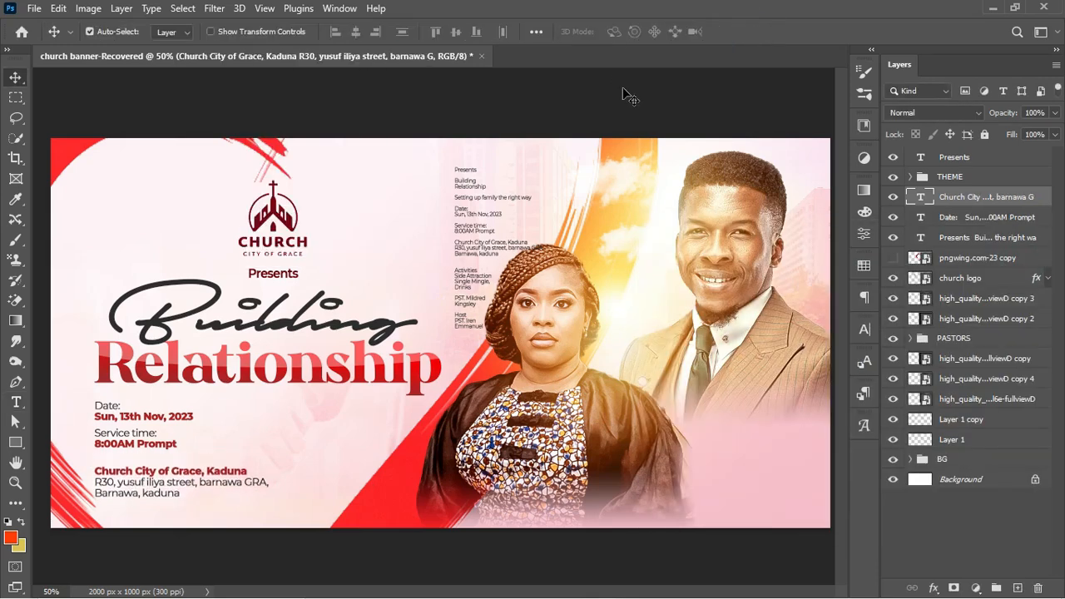
pyautogui.press('Down')
pyautogui.press('Down')
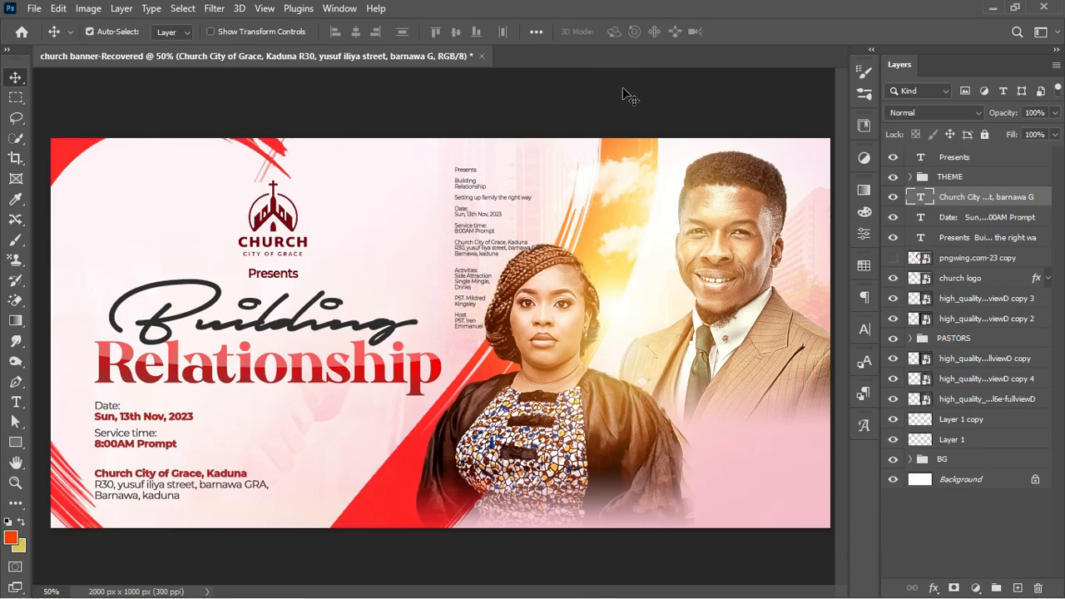
pyautogui.press('Down')
pyautogui.press('Down')
pyautogui.press('Down')
pyautogui.press('Up')
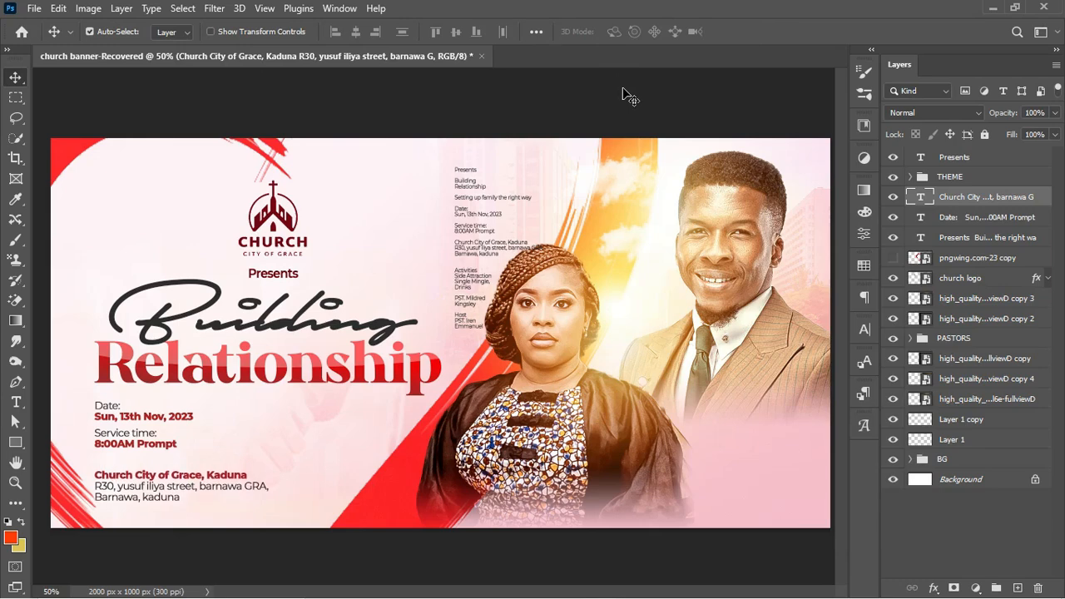
pyautogui.press('Down')
pyautogui.press('Down')
pyautogui.press('Down')
pyautogui.press('Up')
pyautogui.press('Up')
pyautogui.press('Up')
pyautogui.press('Up')
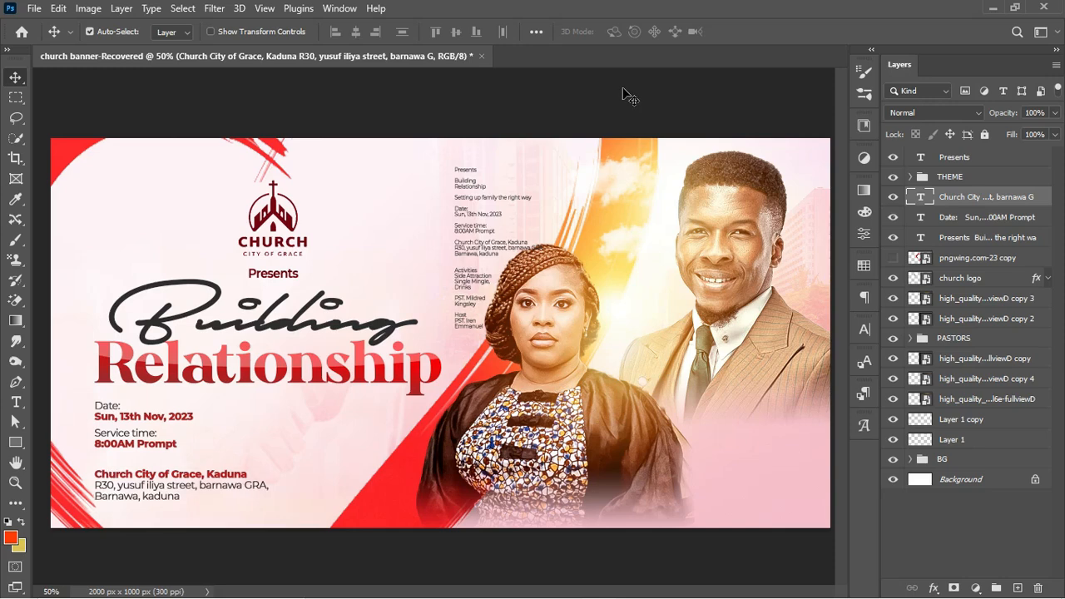
pyautogui.click(1017, 221)
pyautogui.press('Down')
pyautogui.press('Down')
pyautogui.press('Down')
pyautogui.press('Down')
pyautogui.press('Down')
pyautogui.press('Down')
pyautogui.press('Down')
pyautogui.press('Down')
pyautogui.press('Up')
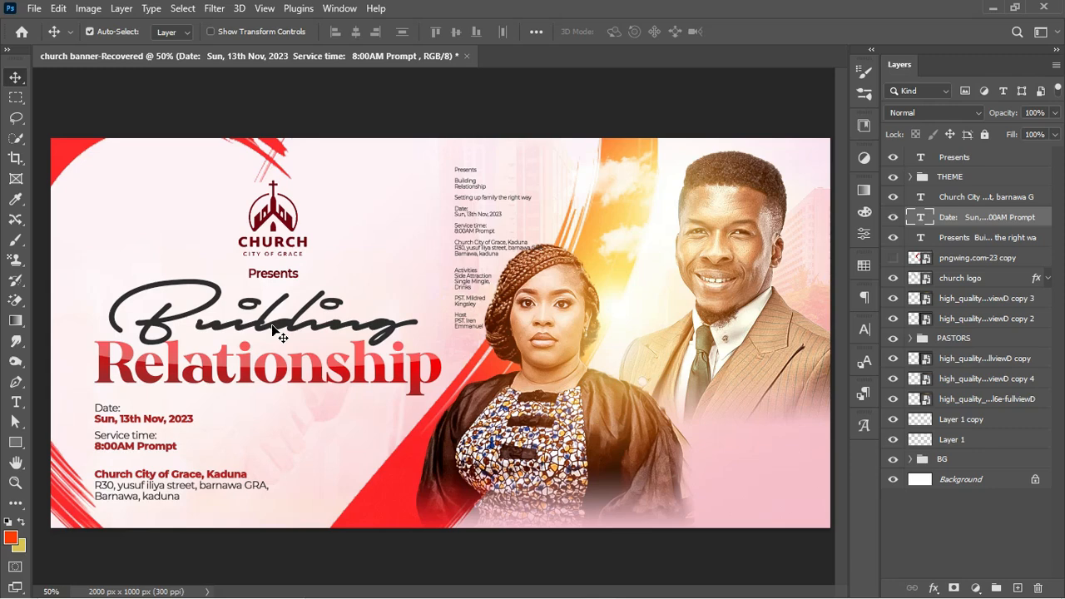
# Draw a rounded rectangle to the right of the service time
pyautogui.click(16, 442)
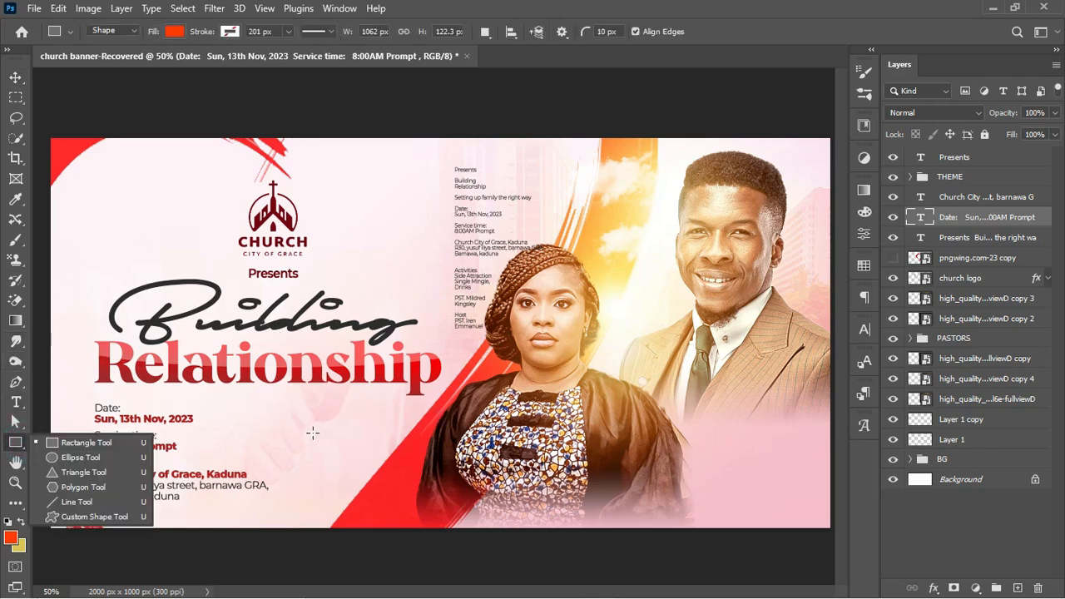
pyautogui.click(84, 443)
pyautogui.moveTo(330, 433); pyautogui.dragTo(421, 456)
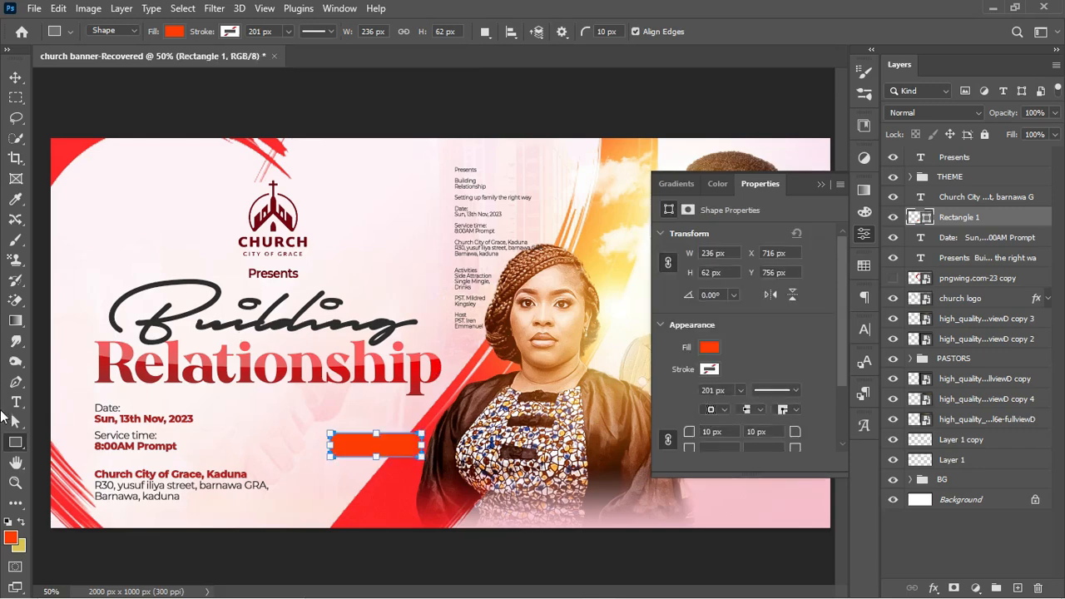
# Copy the word 'Activities' from the notes text
pyautogui.click(16, 402)
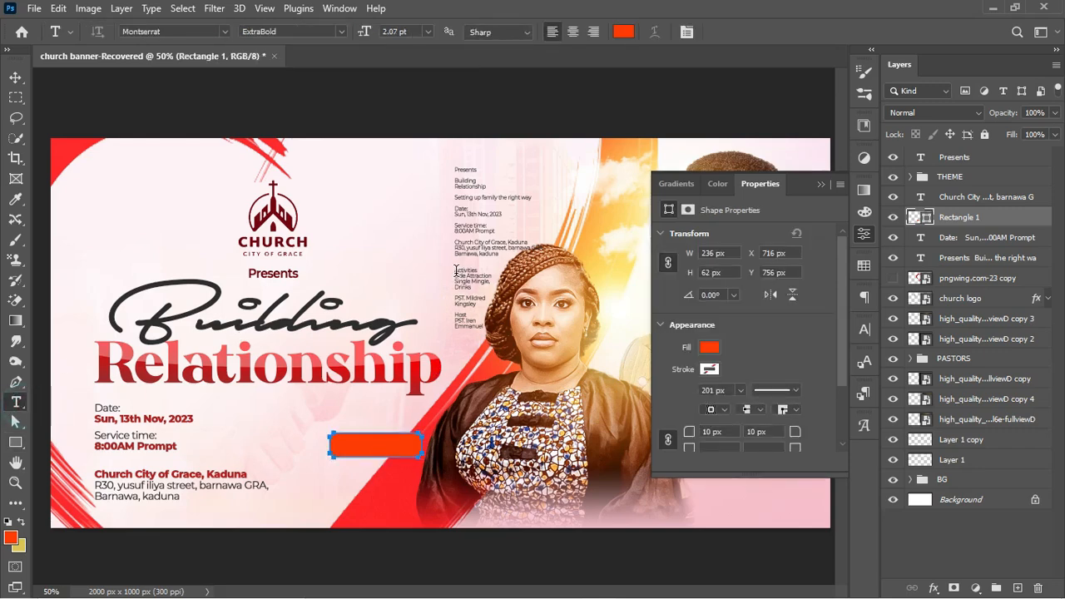
pyautogui.moveTo(455, 271); pyautogui.dragTo(478, 268)
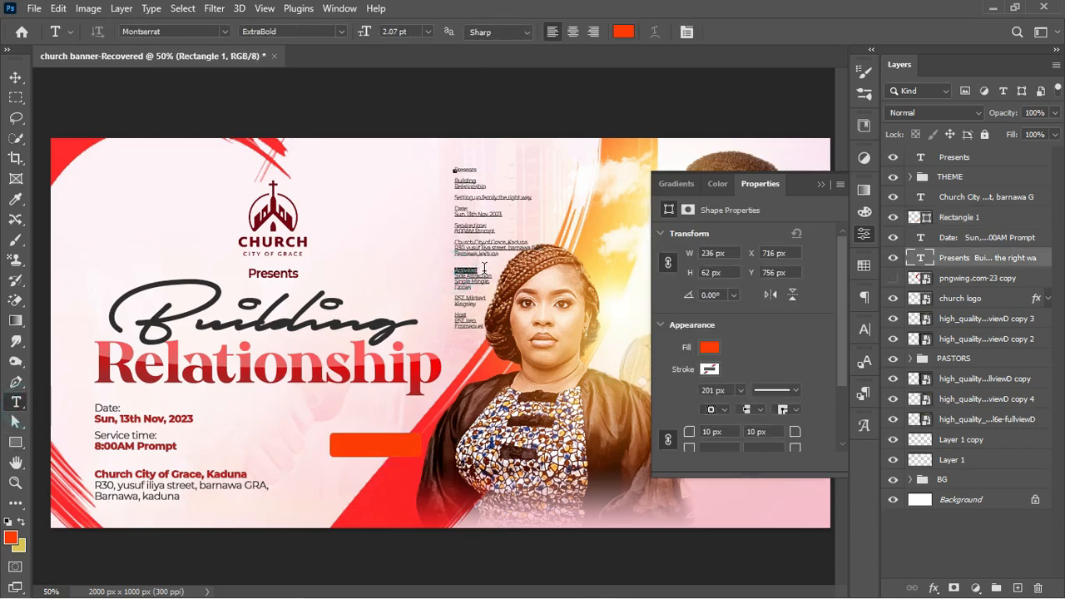
pyautogui.click(820, 185)
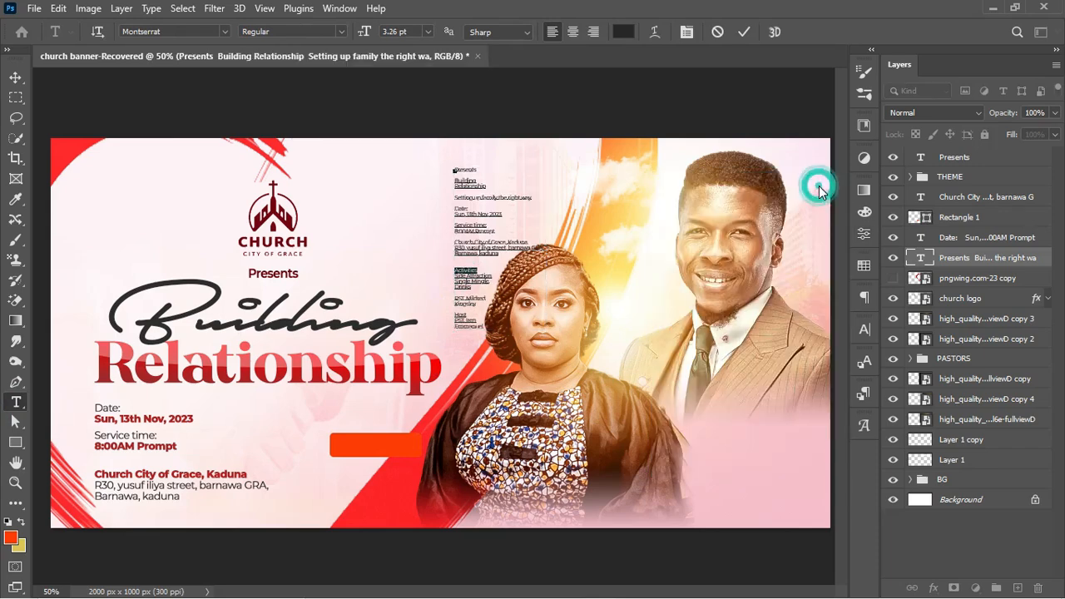
pyautogui.click(743, 32)
# Paste 'Activities' as new text, enlarge it, and set its style to Bold
pyautogui.click(312, 426)
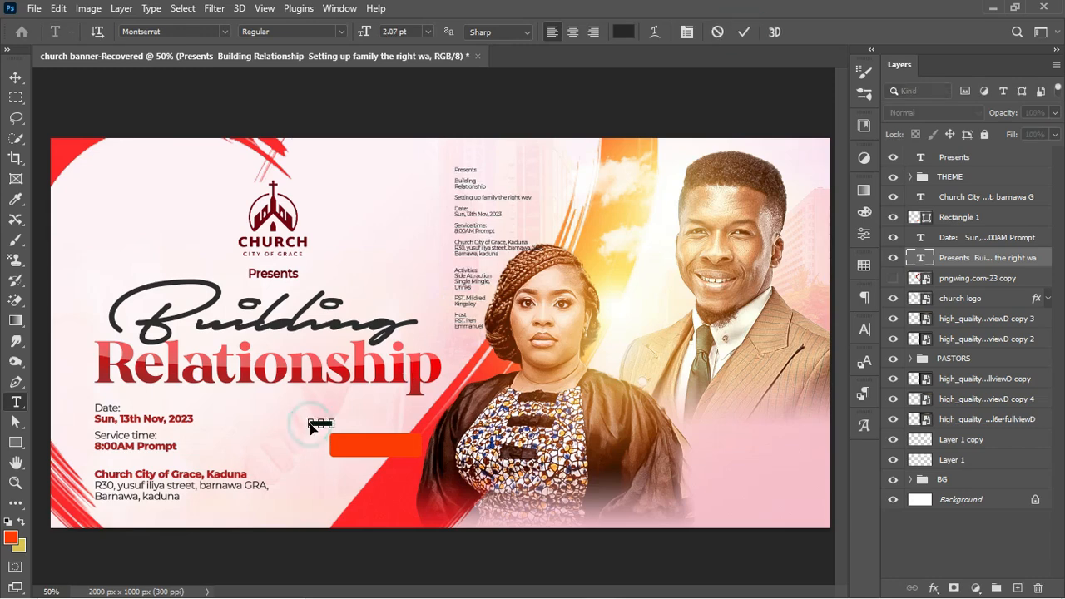
pyautogui.hotkey('ctrl', 'v')
pyautogui.hotkey('ctrl', 'Return')
pyautogui.hotkey('ctrl', 't')
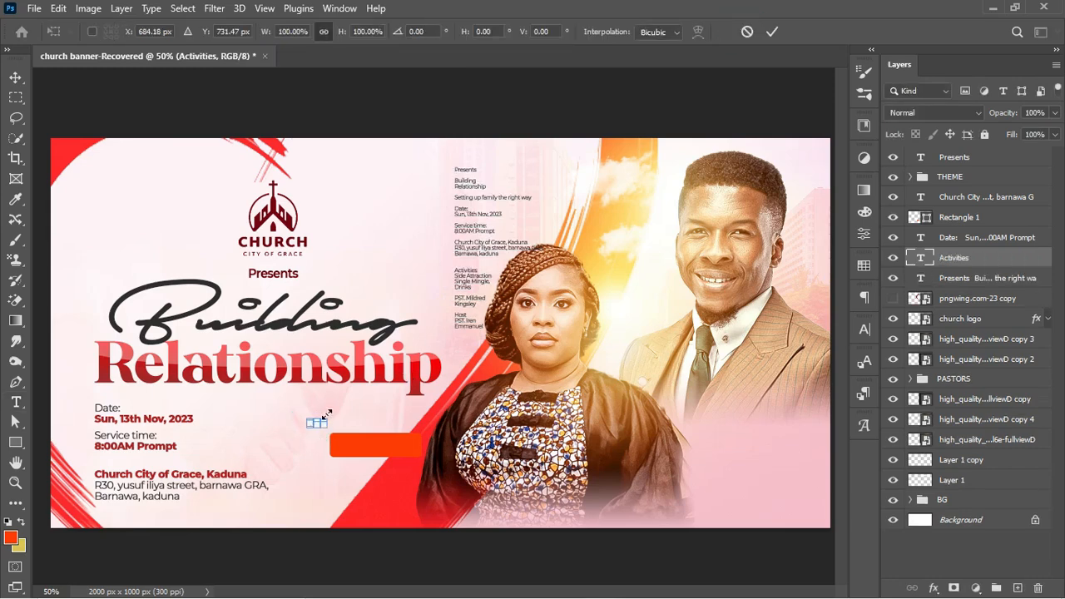
pyautogui.moveTo(326, 414); pyautogui.dragTo(378, 404)
pyautogui.press('Return')
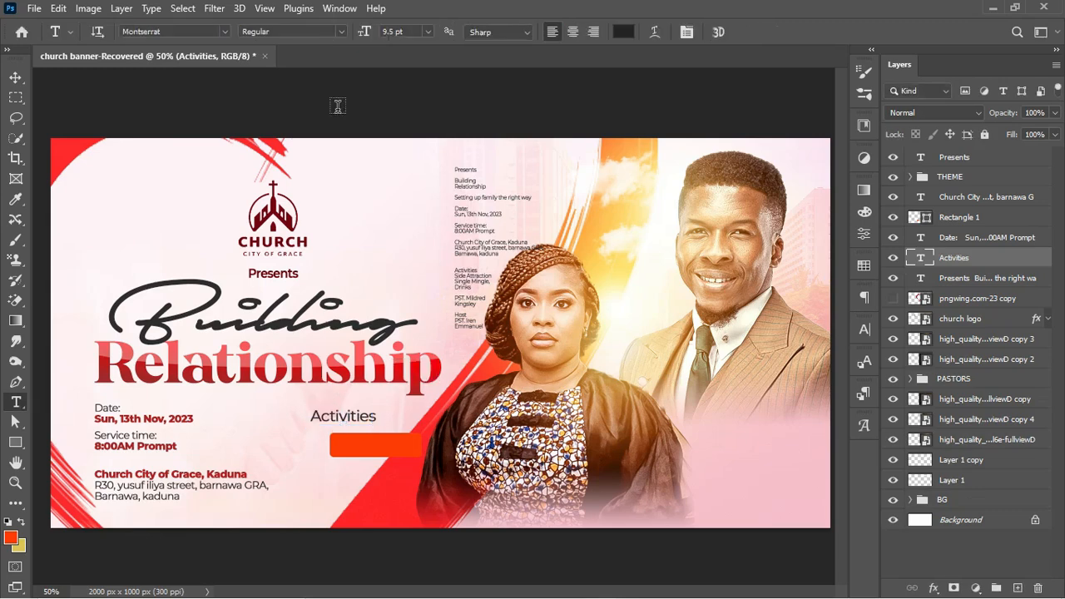
pyautogui.click(341, 31)
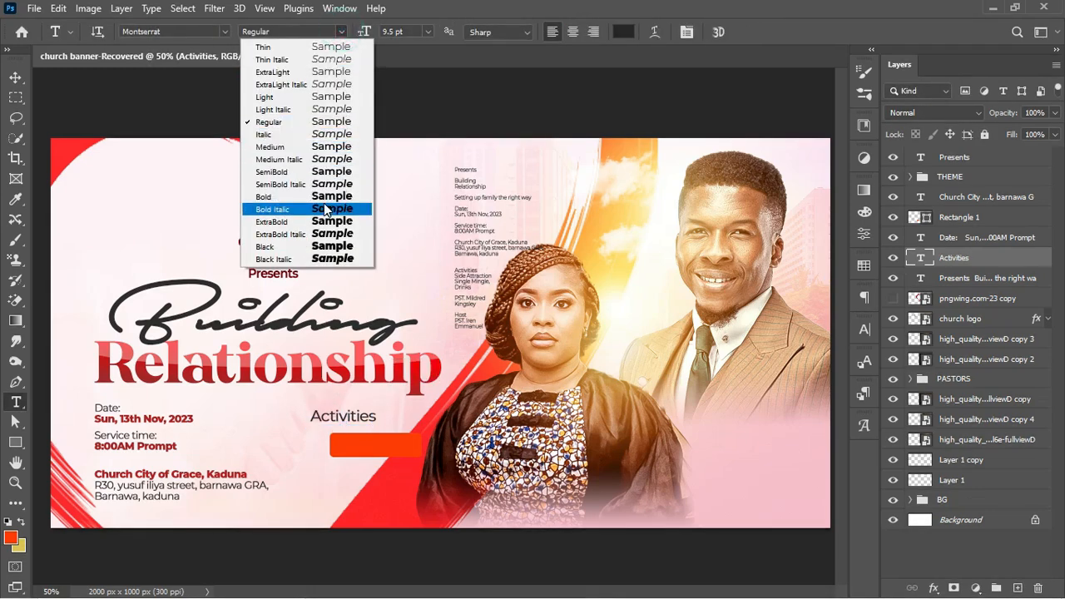
pyautogui.click(349, 210)
pyautogui.click(341, 31)
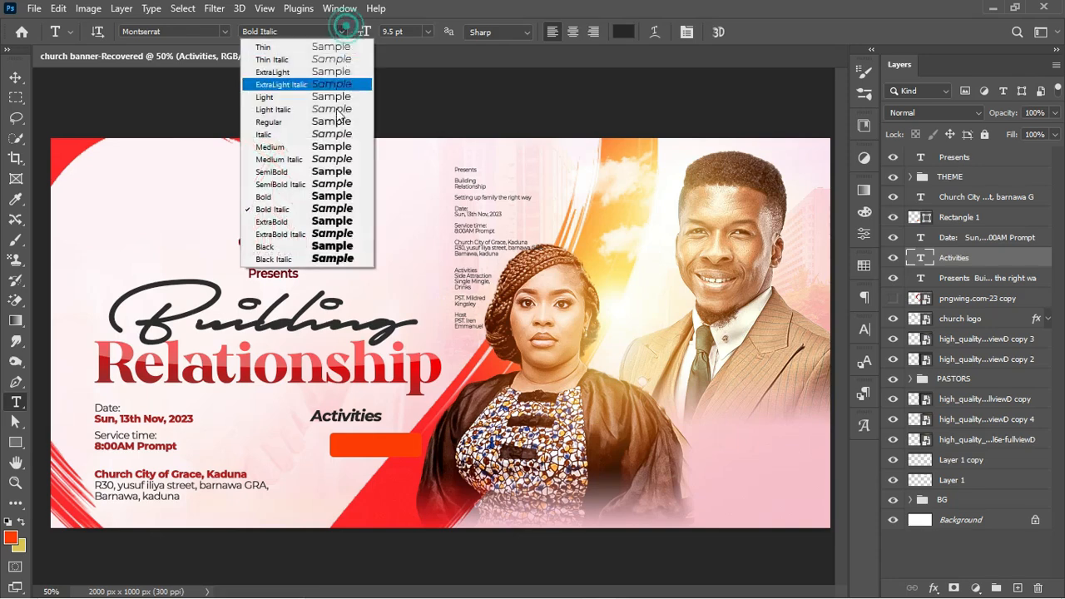
pyautogui.click(327, 196)
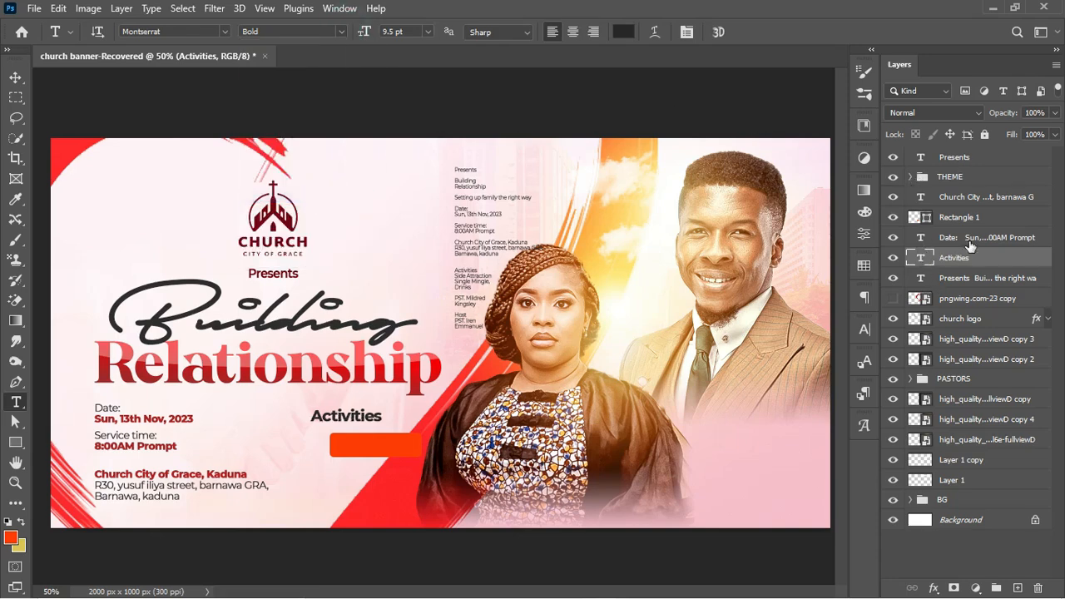
# Stack the Activities layer above Rectangle 1 and centre it horizontally and vertically on the box
pyautogui.moveTo(965, 254); pyautogui.dragTo(957, 211)
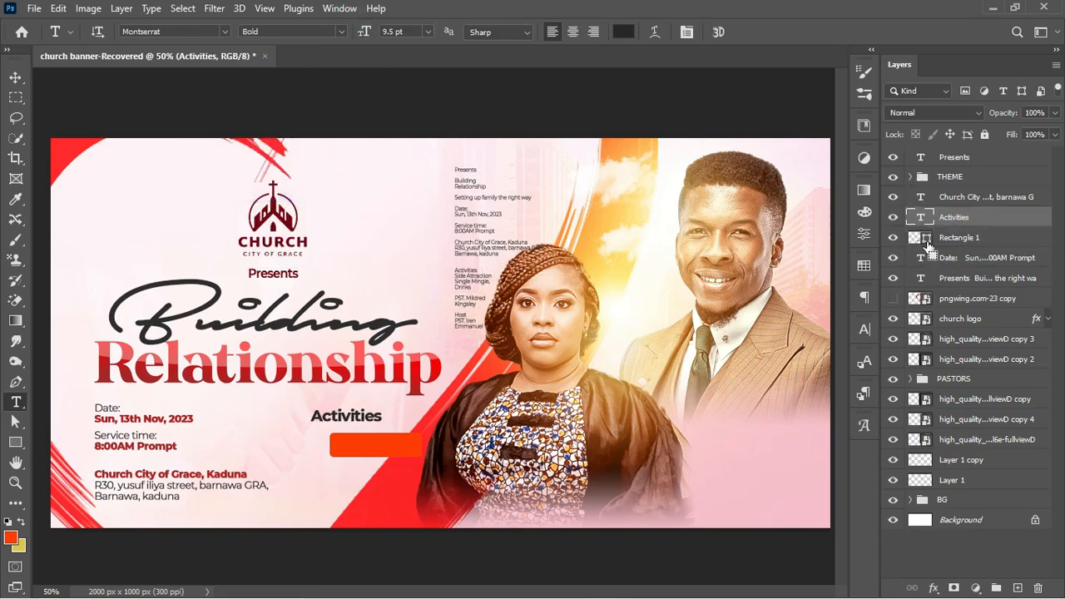
pyautogui.click(963, 241)
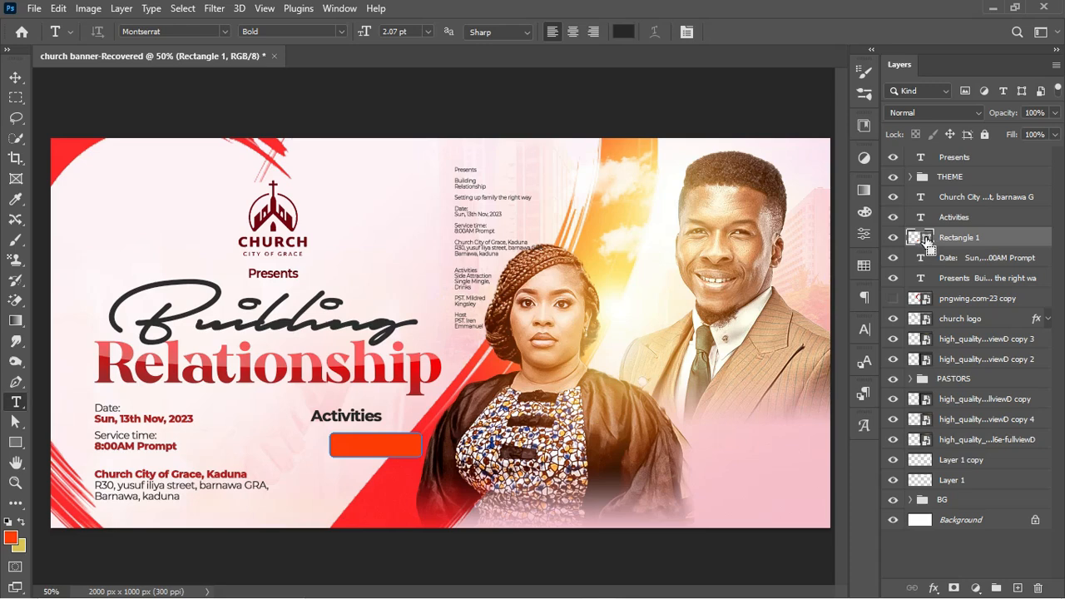
pyautogui.keyDown('ctrl'); pyautogui.click(926, 239); pyautogui.keyUp('ctrl')
pyautogui.click(964, 217)
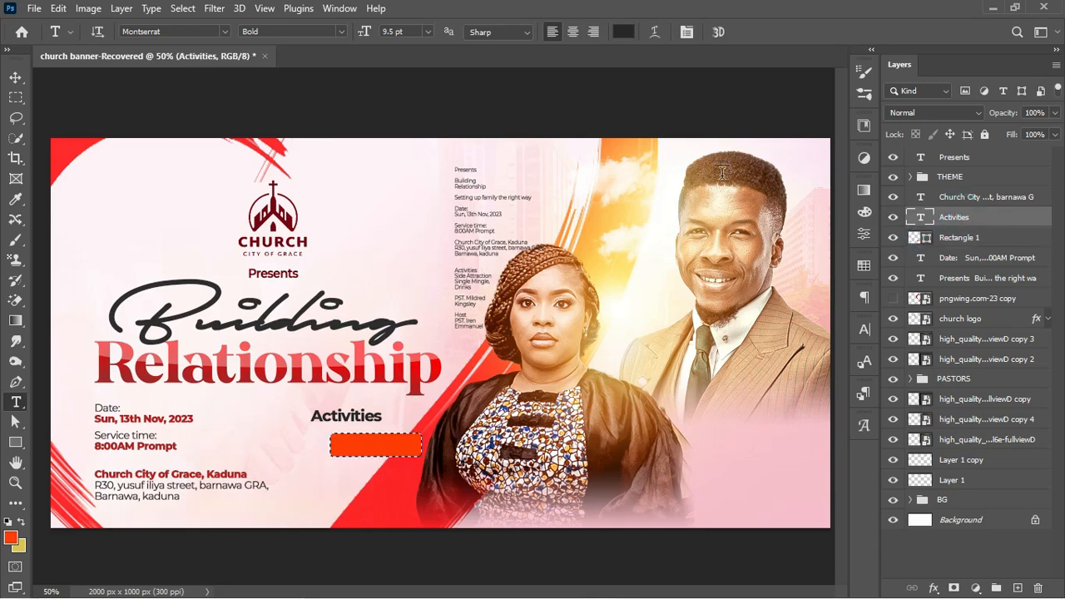
pyautogui.click(15, 76)
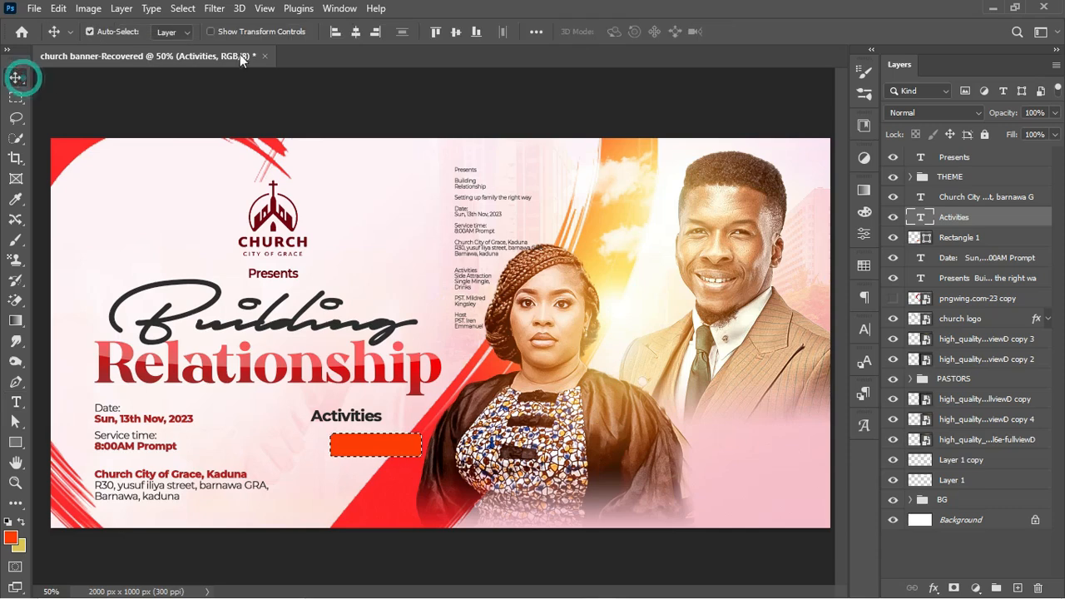
pyautogui.click(355, 33)
pyautogui.click(454, 33)
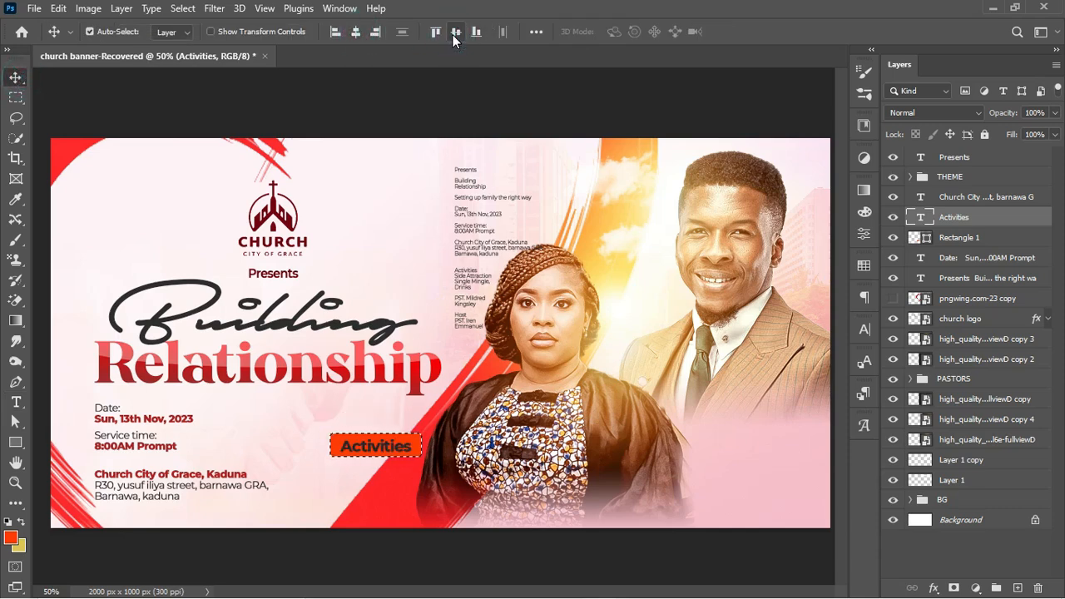
pyautogui.click(454, 38)
pyautogui.click(926, 238)
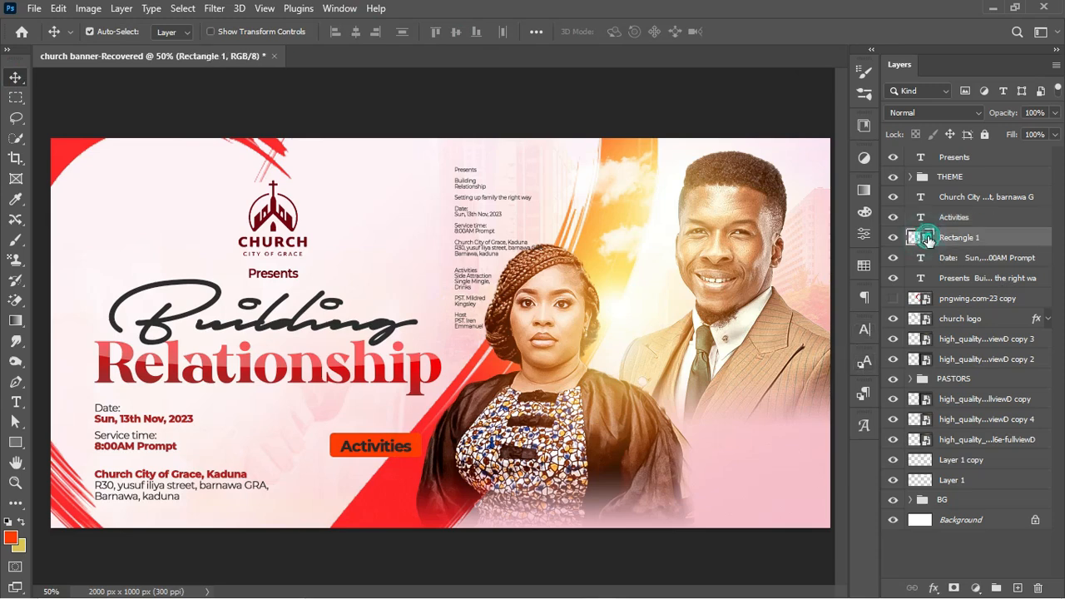
# Recolour the Rectangle 1 fill to bright yellow #ffd800
pyautogui.doubleClick(926, 239)
pyautogui.moveTo(587, 231); pyautogui.dragTo(591, 242)
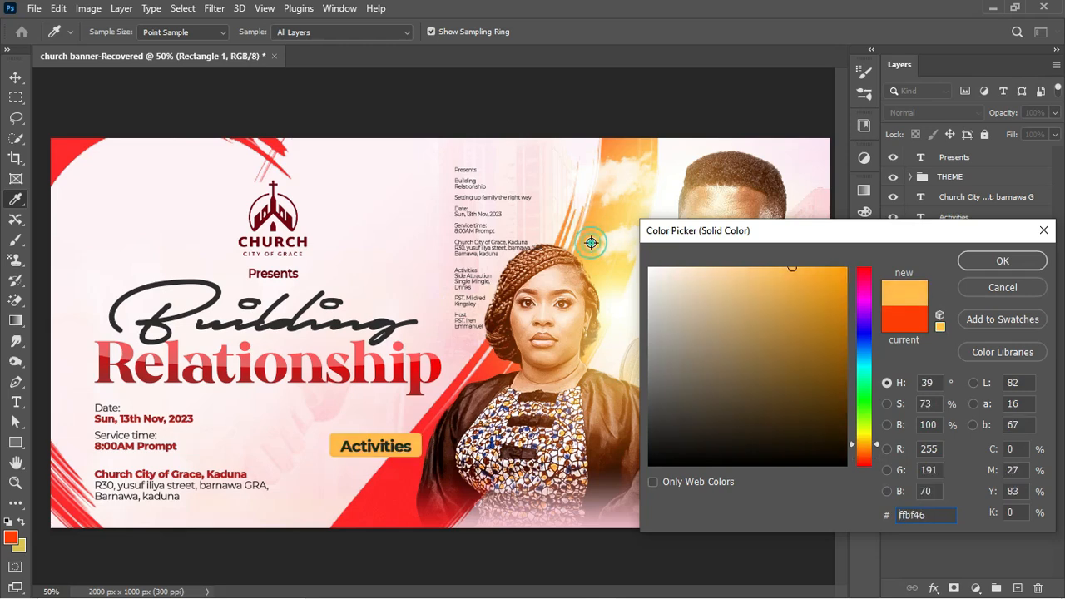
pyautogui.moveTo(838, 265)
pyautogui.mouseDown()
pyautogui.moveTo(844, 276)
pyautogui.moveTo(847, 267)
pyautogui.mouseUp()
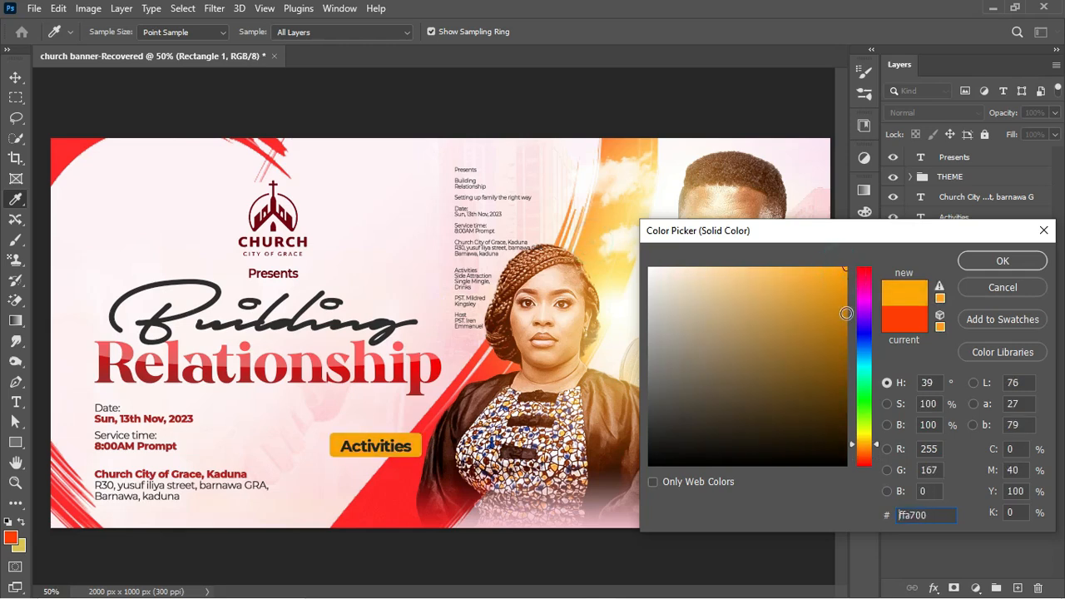
pyautogui.moveTo(858, 450); pyautogui.dragTo(863, 438)
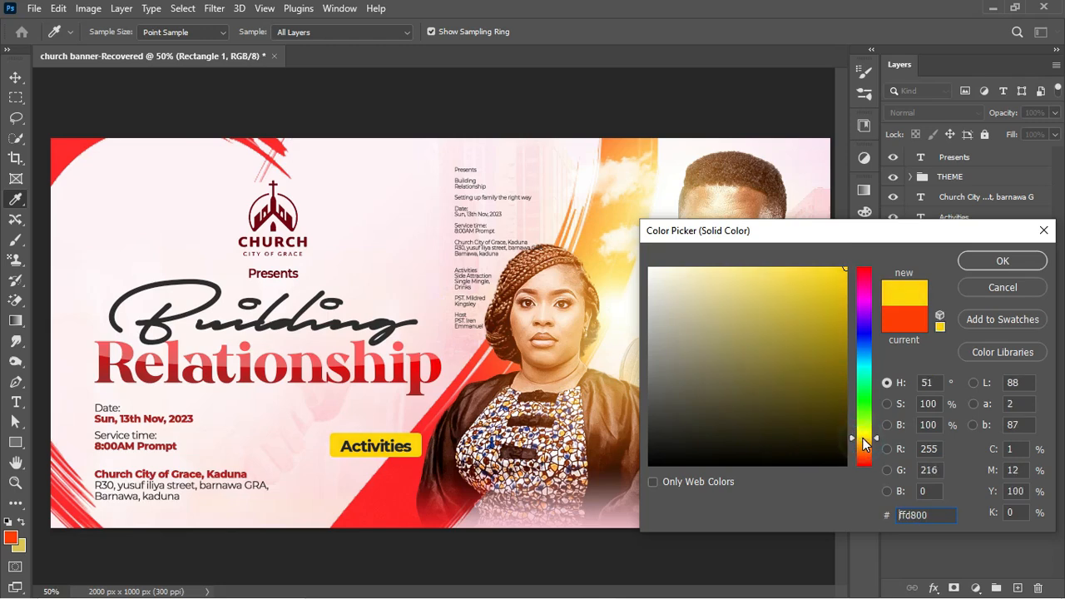
pyautogui.click(1013, 266)
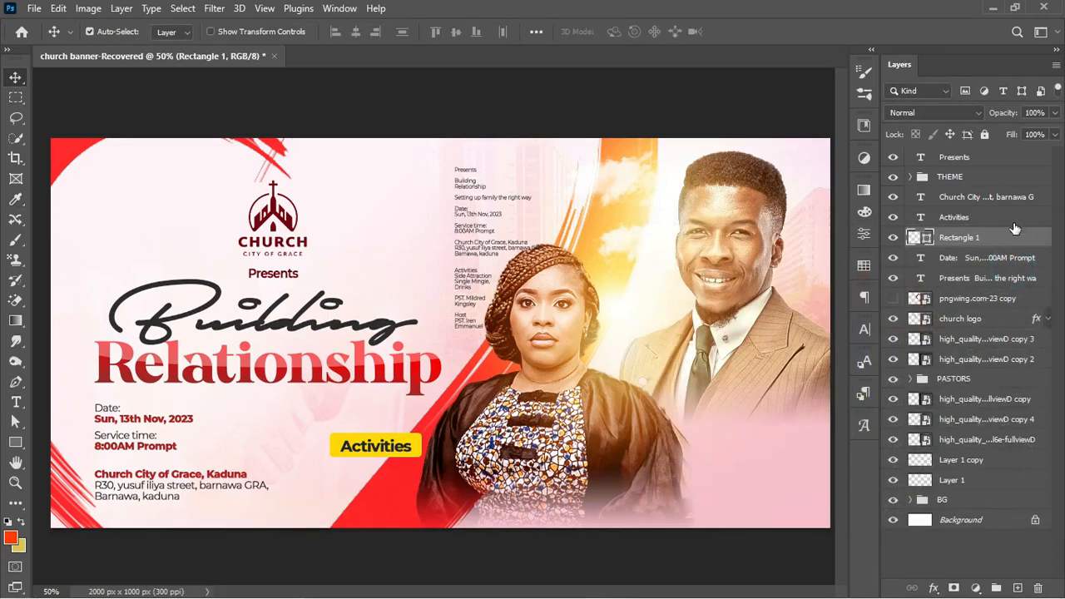
# Scale the Activities label down to about 90%
pyautogui.click(1017, 216)
pyautogui.hotkey('ctrl', 't')
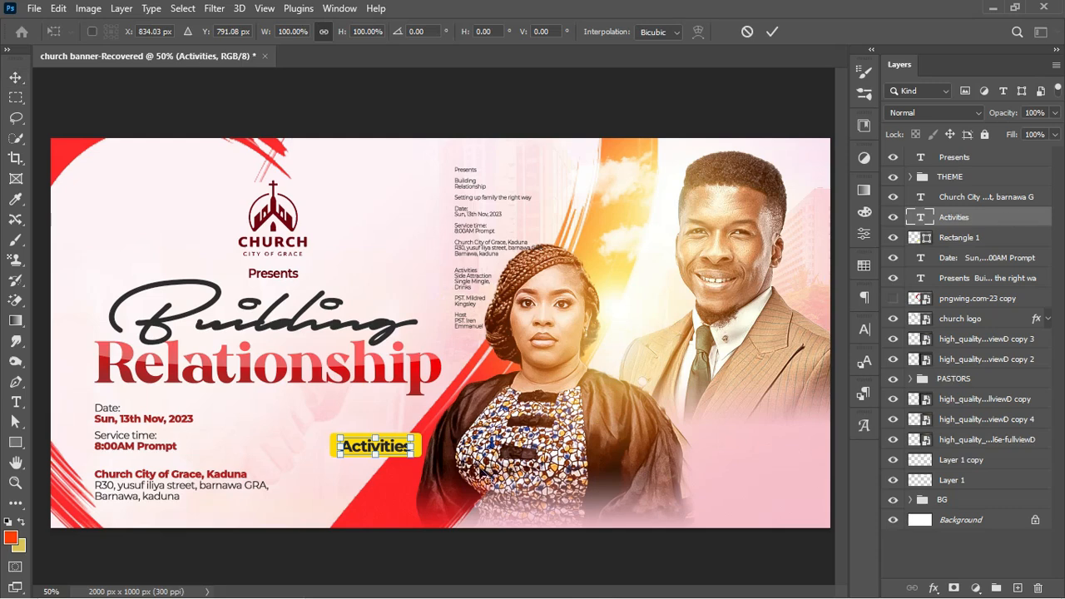
pyautogui.moveTo(413, 455)
pyautogui.mouseDown()
pyautogui.moveTo(406, 450)
pyautogui.moveTo(409, 460)
pyautogui.mouseUp()
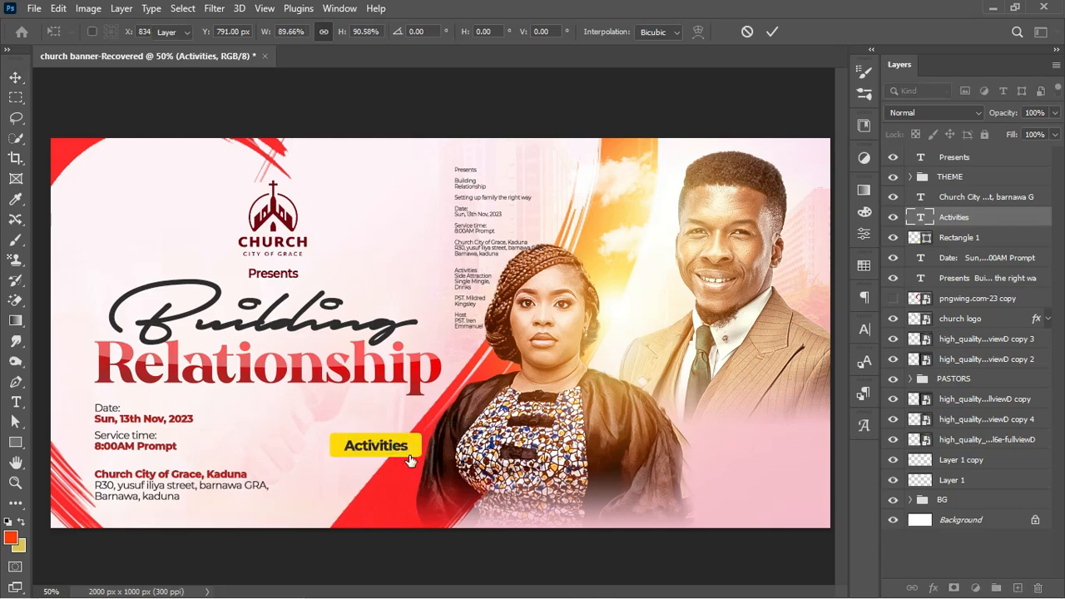
pyautogui.press('Return')
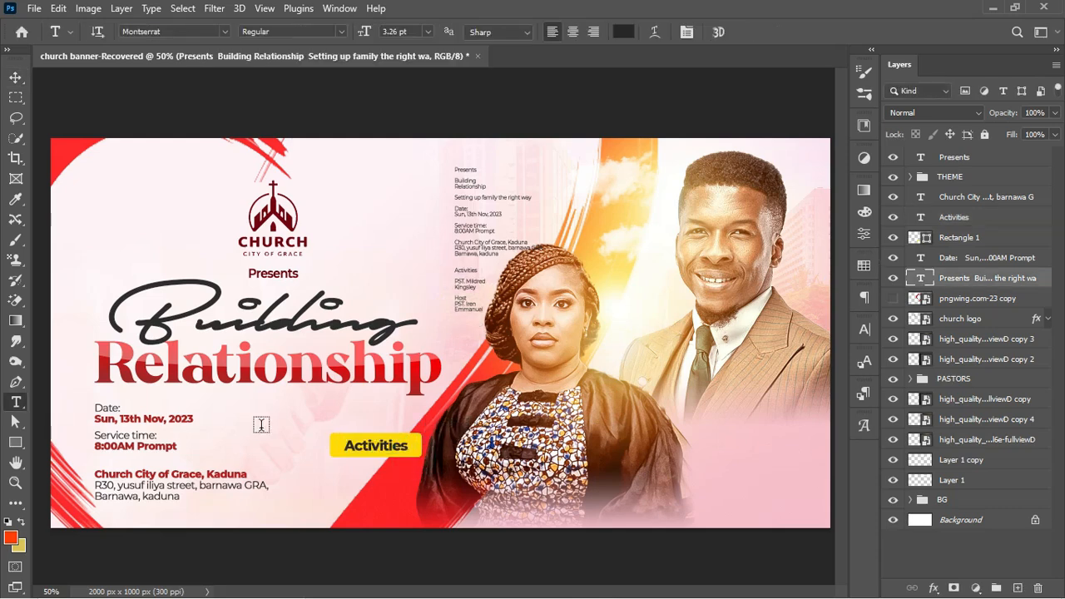
# Paste the Side Attraction, Single Mingle, Drinks list under Activities, enlarged and SemiBold
pyautogui.click(261, 426)
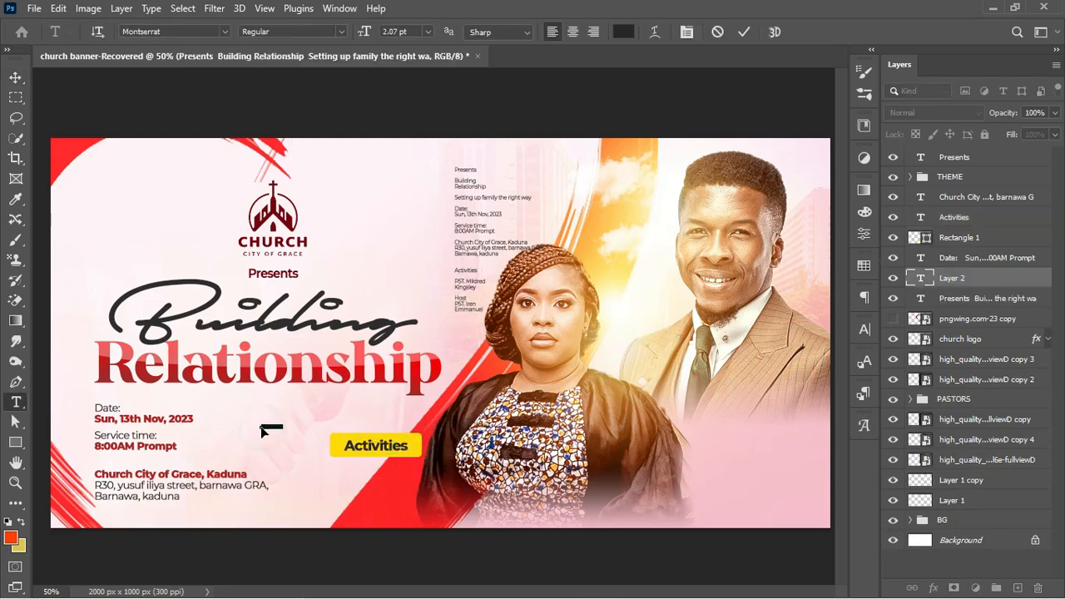
pyautogui.write('Side Attraction Single Mingle, Drinks')
pyautogui.hotkey('ctrl', 'Return')
pyautogui.hotkey('ctrl', 't')
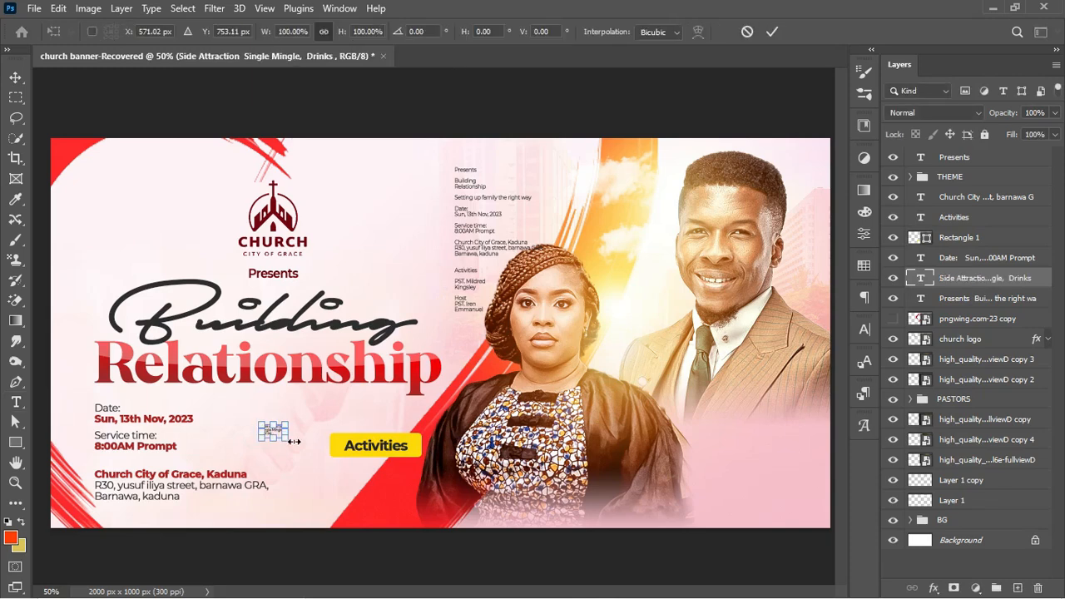
pyautogui.moveTo(292, 442); pyautogui.dragTo(375, 477)
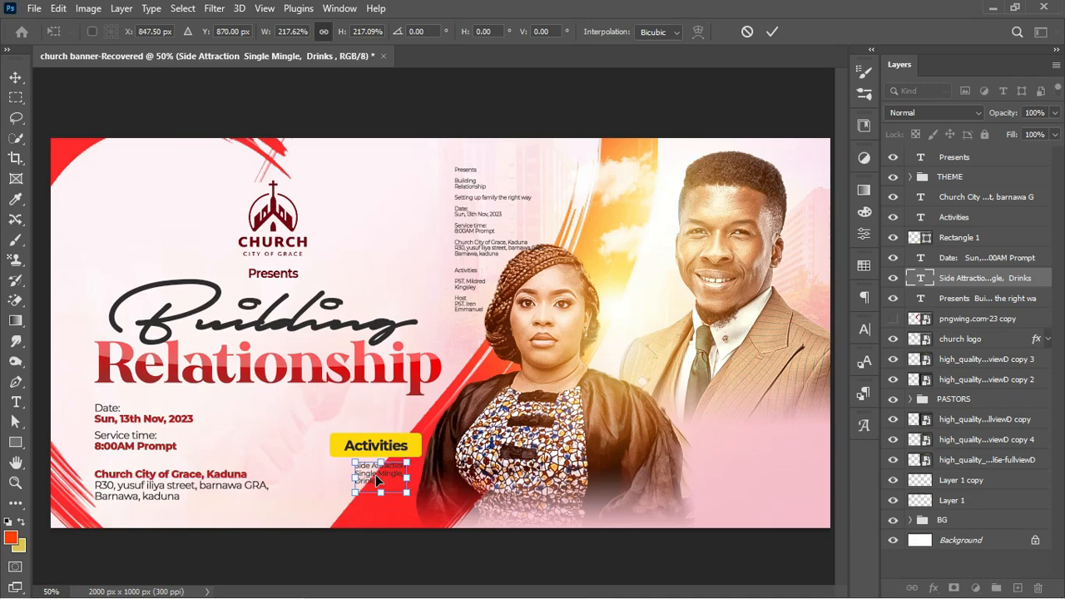
pyautogui.moveTo(348, 495); pyautogui.dragTo(347, 496)
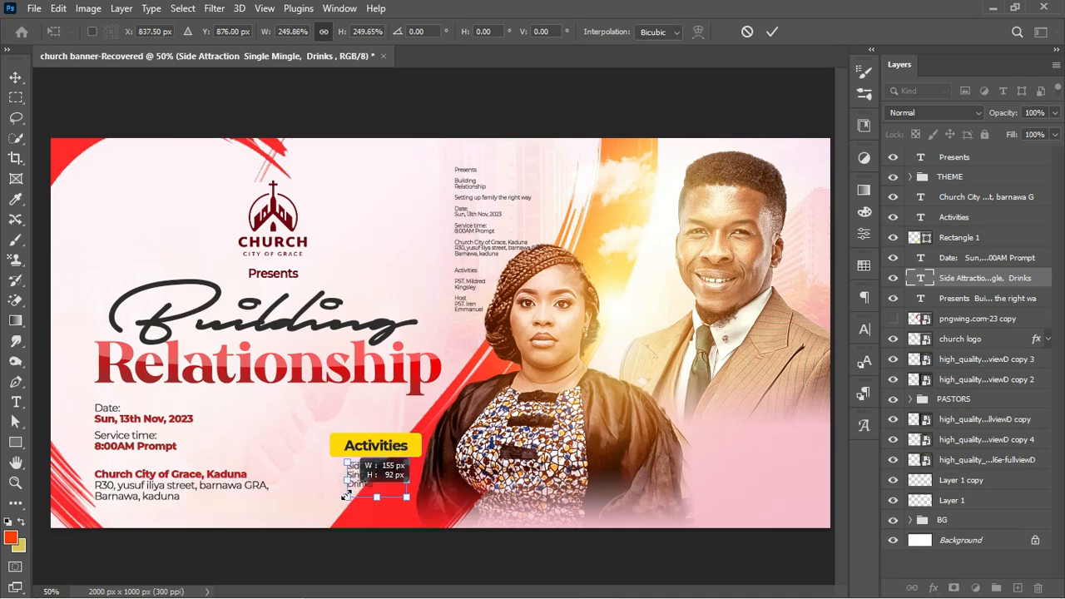
pyautogui.press('Return')
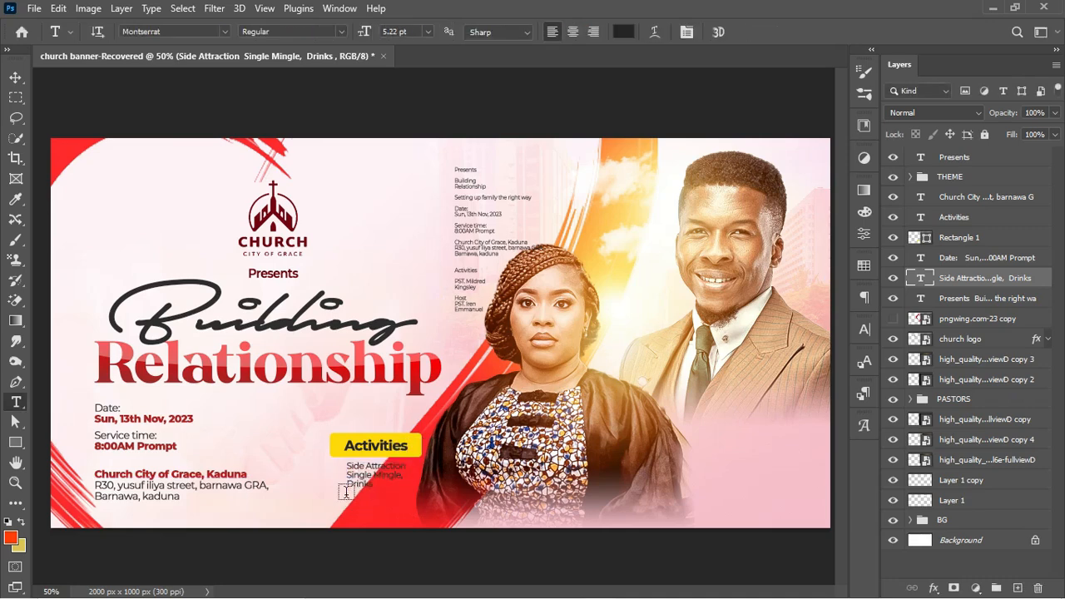
pyautogui.click(339, 30)
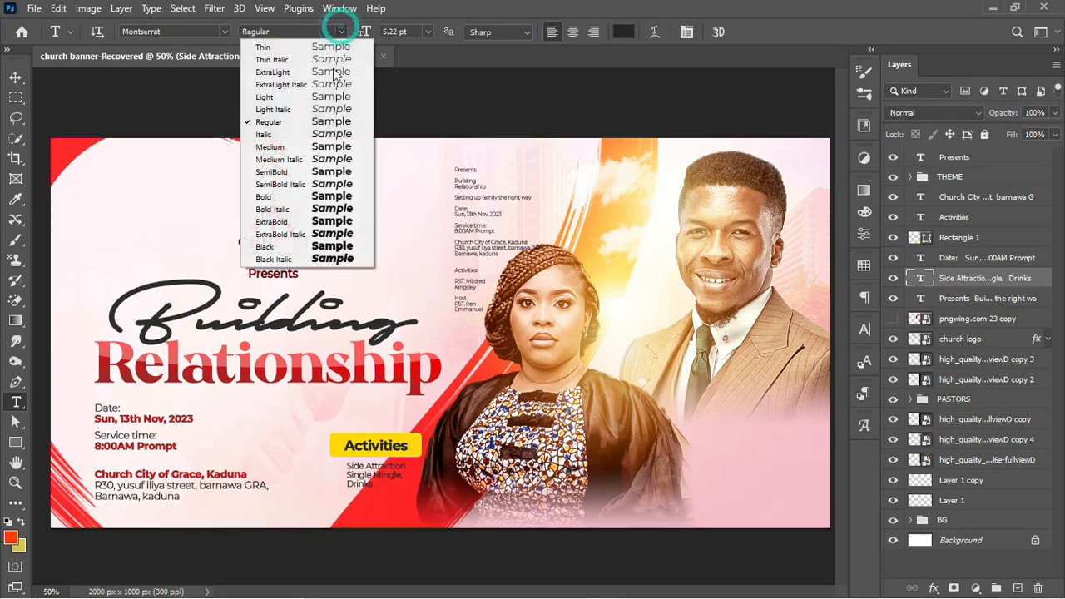
pyautogui.click(317, 171)
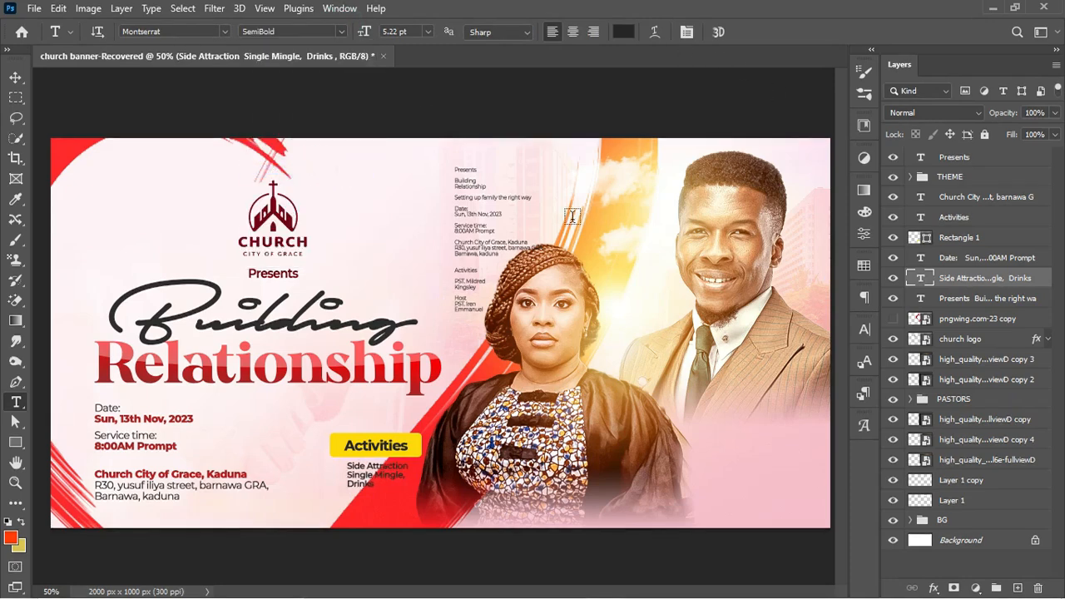
# Scale the yellow box and Activities label to about 70% and nudge them down
pyautogui.click(969, 238)
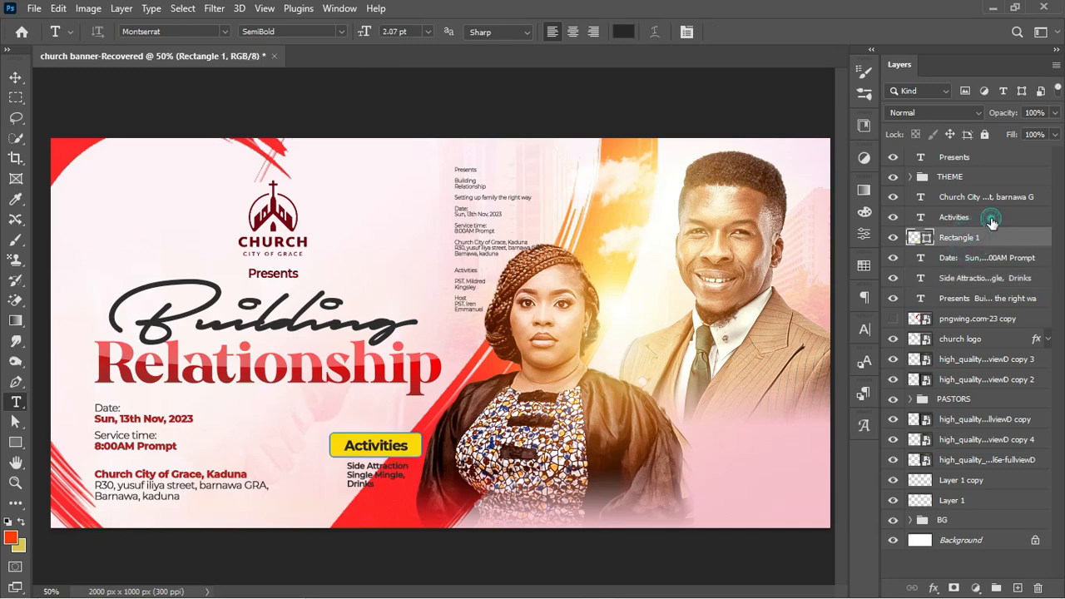
pyautogui.keyDown('shift'); pyautogui.click(990, 216); pyautogui.keyUp('shift')
pyautogui.hotkey('ctrl', 't')
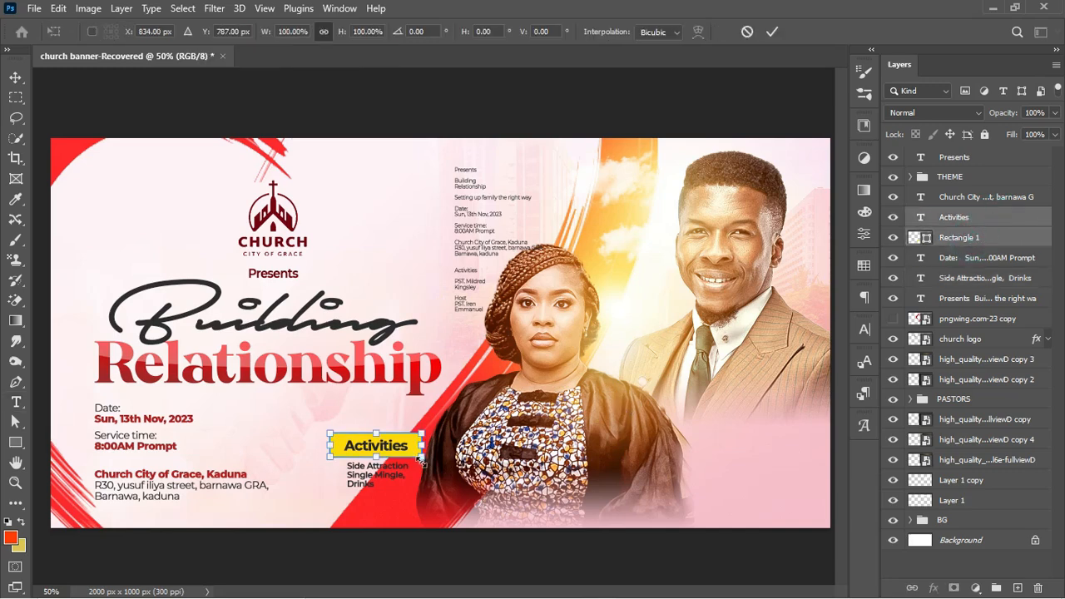
pyautogui.moveTo(422, 459)
pyautogui.mouseDown()
pyautogui.moveTo(409, 451)
pyautogui.moveTo(407, 463)
pyautogui.mouseUp()
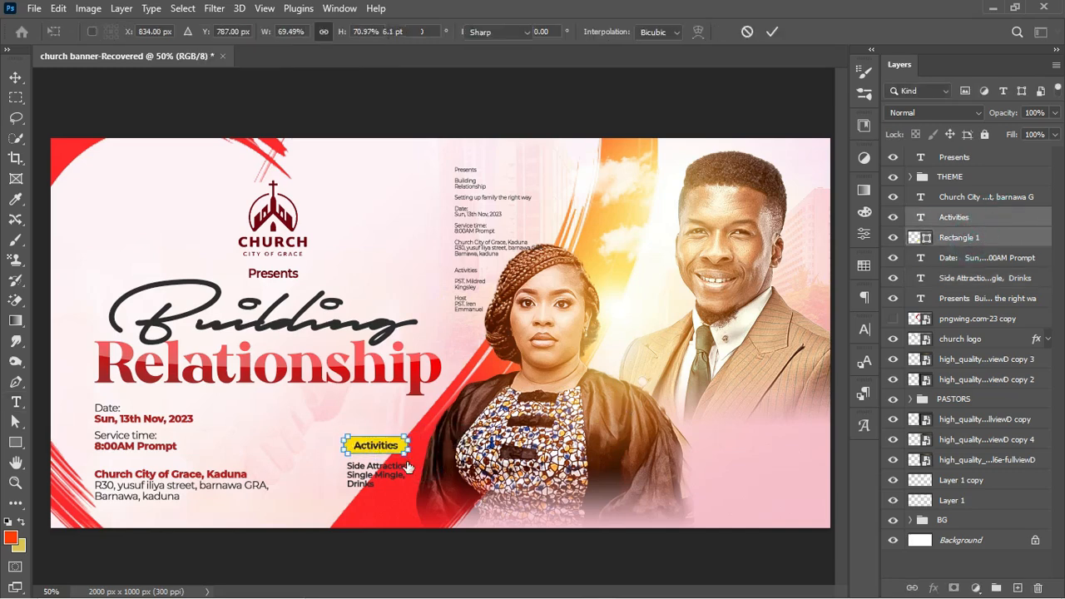
pyautogui.press('Return')
pyautogui.press('Down')
pyautogui.press('Down')
pyautogui.press('Down')
pyautogui.press('Down')
pyautogui.press('Down')
pyautogui.press('Down')
pyautogui.press('Down')
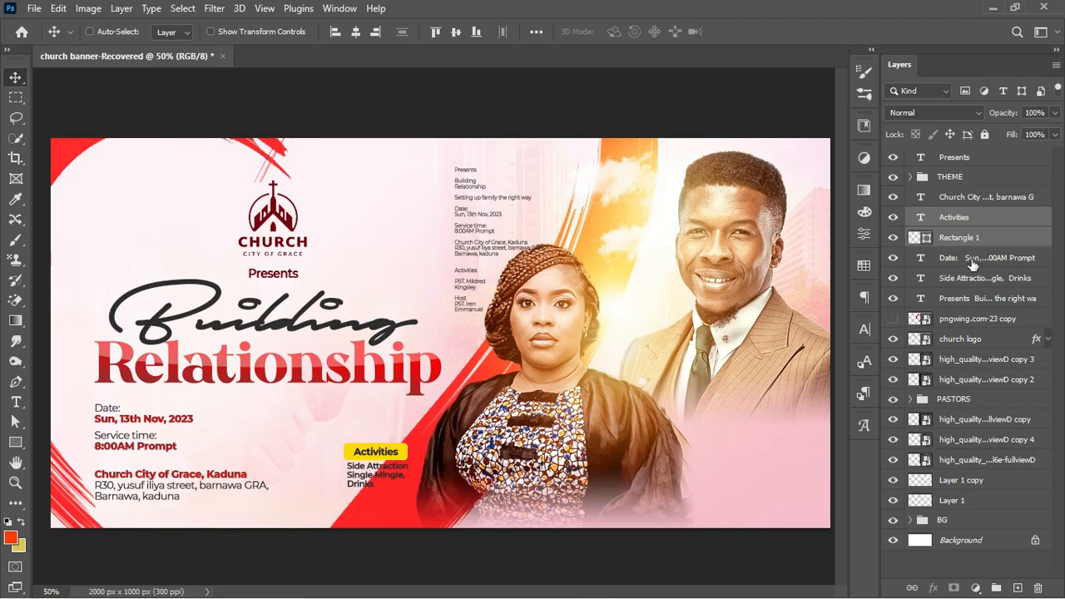
# Group the Activities label, box and list layers into a group named ACTIVITIES
pyautogui.keyDown('ctrl'); pyautogui.click(991, 281); pyautogui.keyUp('ctrl')
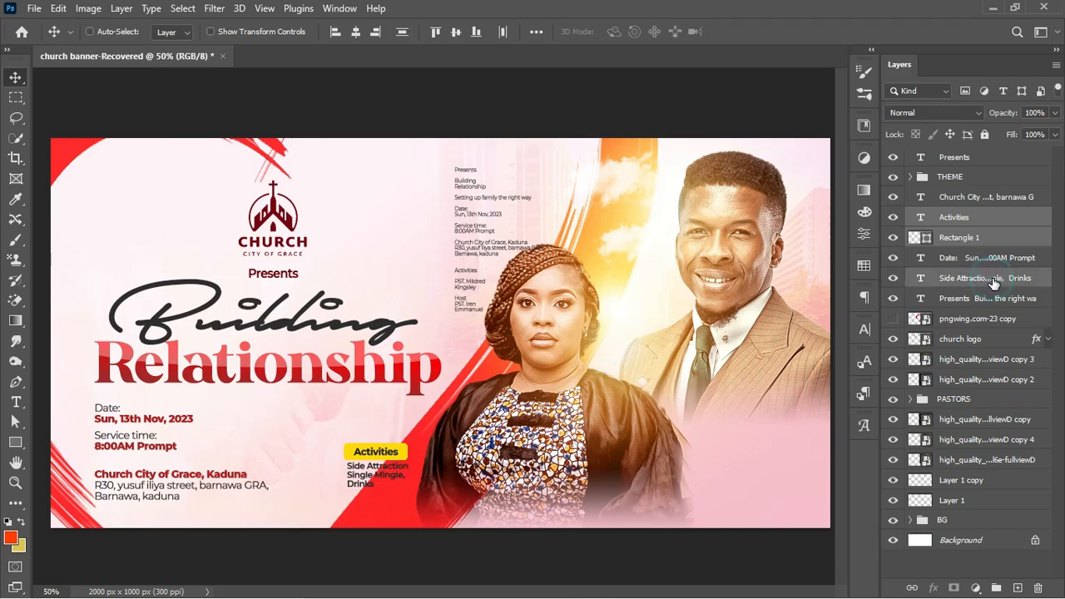
pyautogui.hotkey('ctrl', 'g')
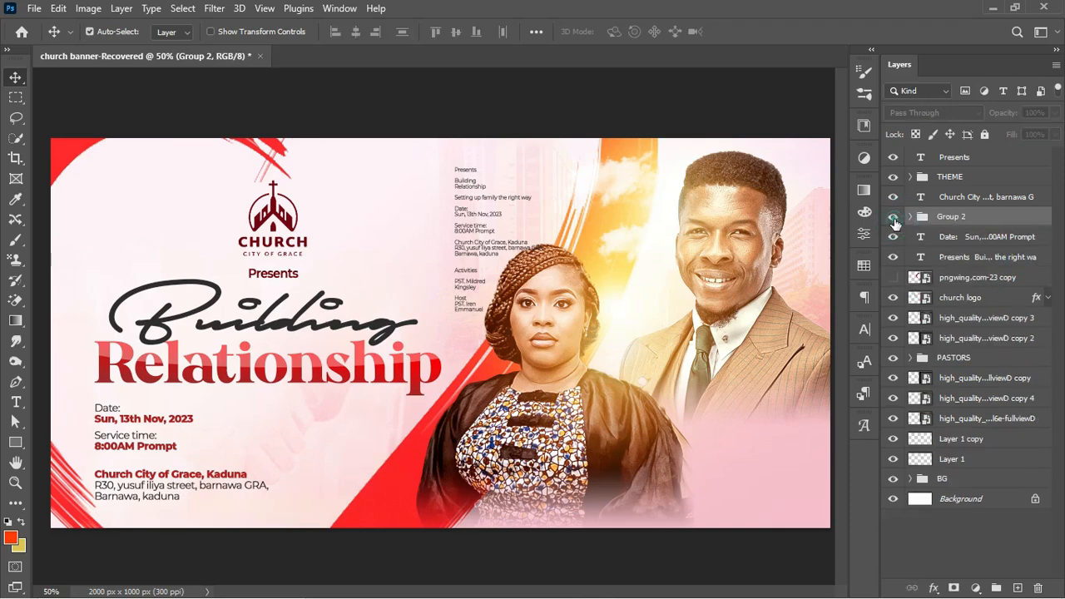
pyautogui.doubleClick(951, 216)
pyautogui.write('ACTIVITIES')
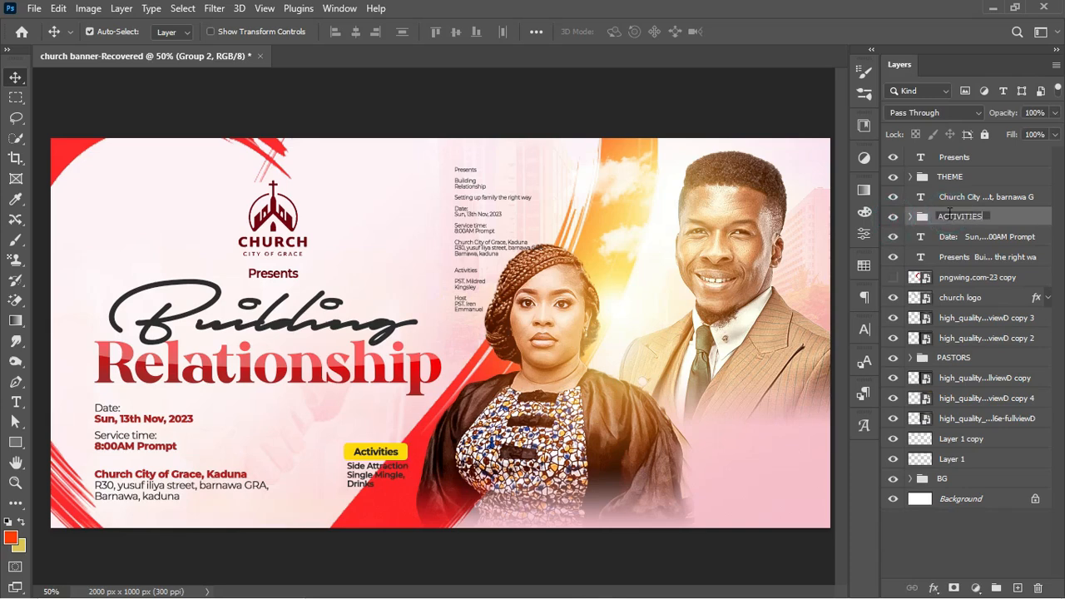
pyautogui.press('Return')
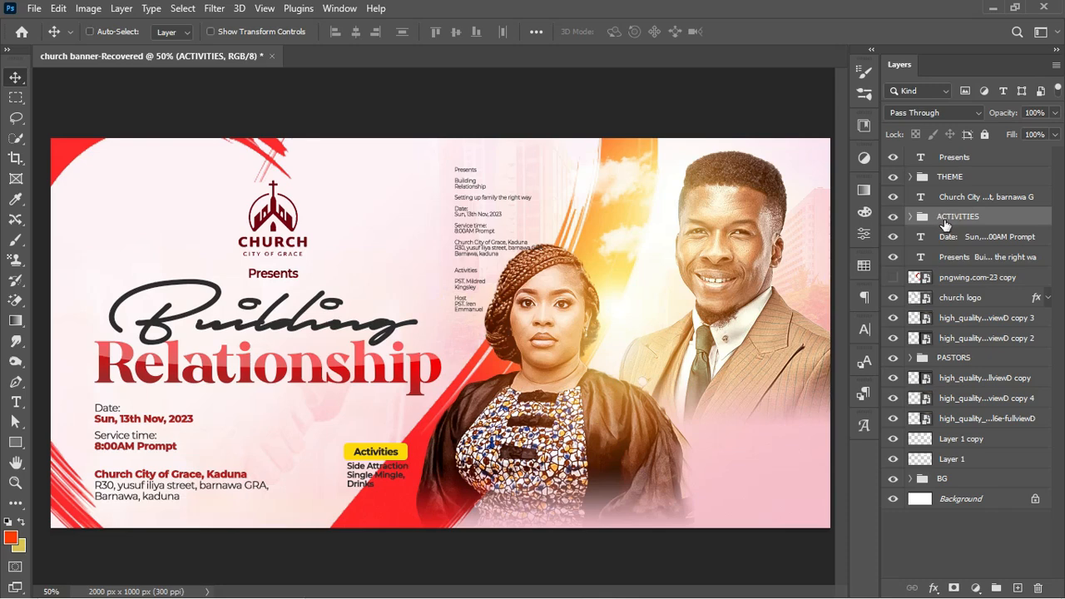
# Move the ACTIVITIES block left and slightly down toward the service details
pyautogui.hotkey('ctrl', 't')
pyautogui.moveTo(379, 458); pyautogui.dragTo(342, 445)
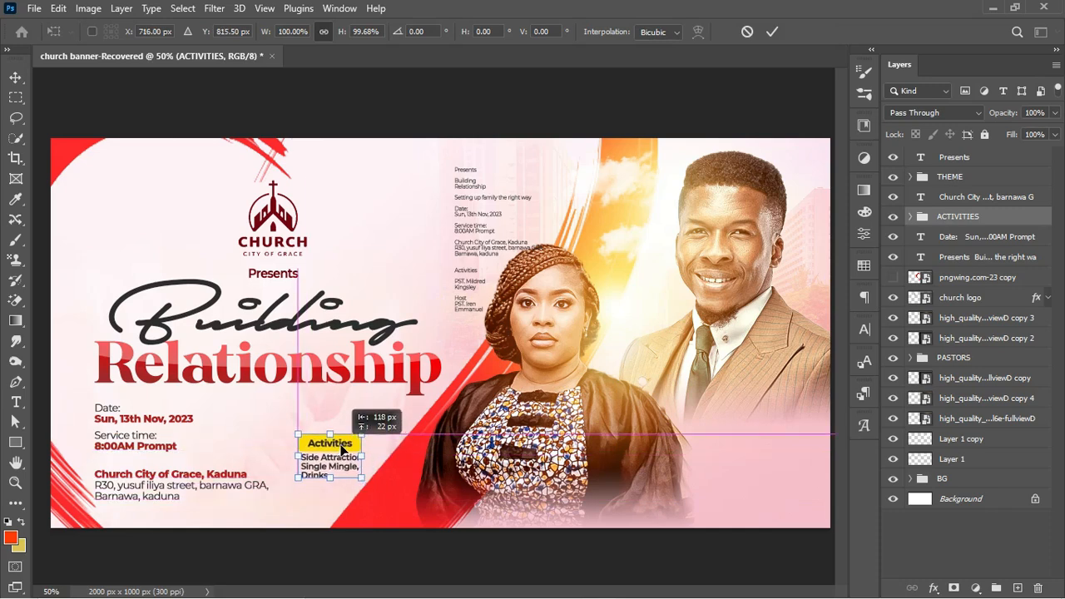
pyautogui.click(986, 338)
pyautogui.click(910, 478)
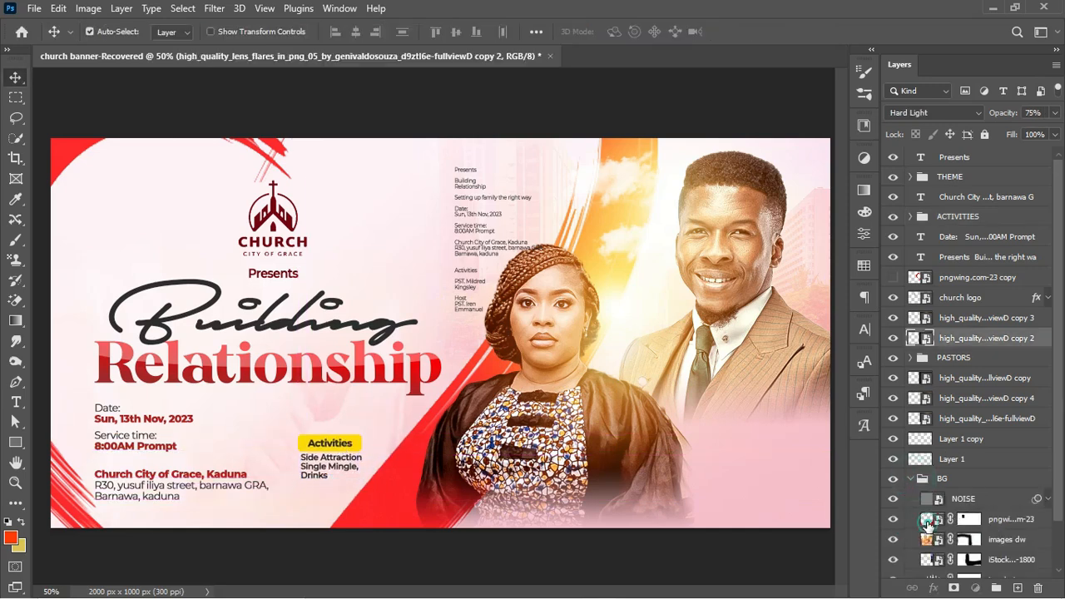
# Enlarge the pngwing.com-23 background graphic to about 110%
pyautogui.click(928, 520)
pyautogui.hotkey('ctrl', 't')
pyautogui.moveTo(398, 511)
pyautogui.mouseDown()
pyautogui.moveTo(415, 508)
pyautogui.moveTo(386, 496)
pyautogui.moveTo(403, 527)
pyautogui.mouseUp()
pyautogui.press('Return')
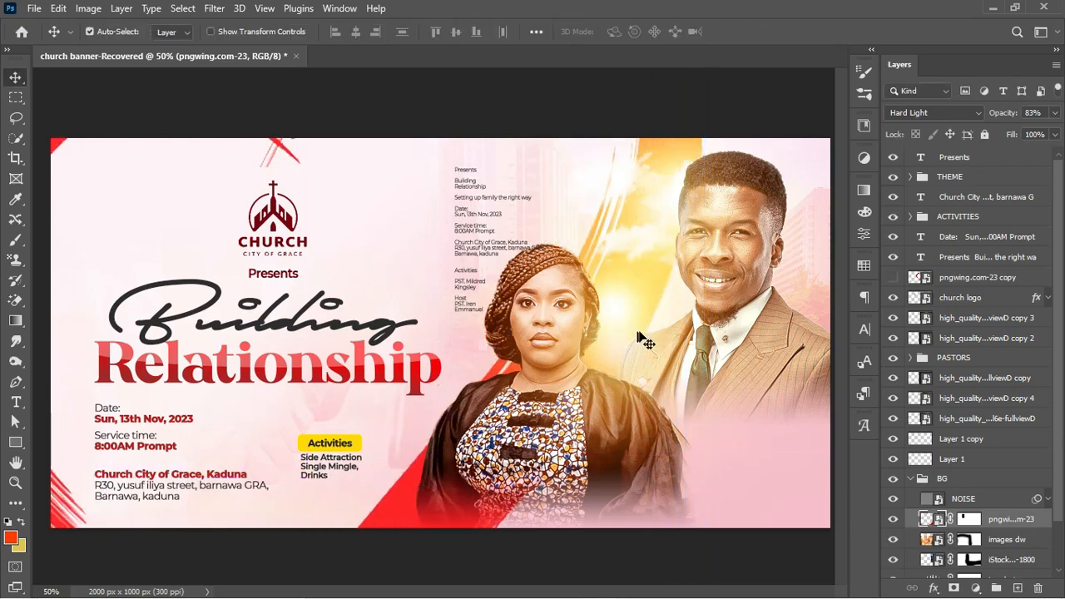
# Show the pngwing.com-23 copy red heart and shrink it to sit beside the Building headline
pyautogui.click(957, 278)
pyautogui.click(893, 277)
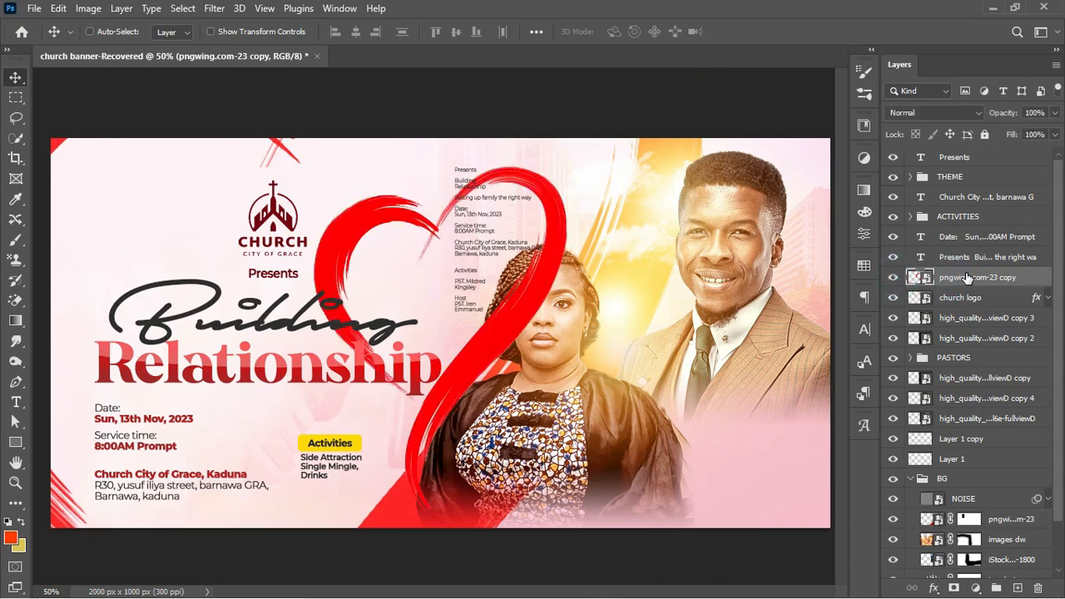
pyautogui.hotkey('ctrl', 't')
pyautogui.moveTo(570, 148); pyautogui.dragTo(439, 312)
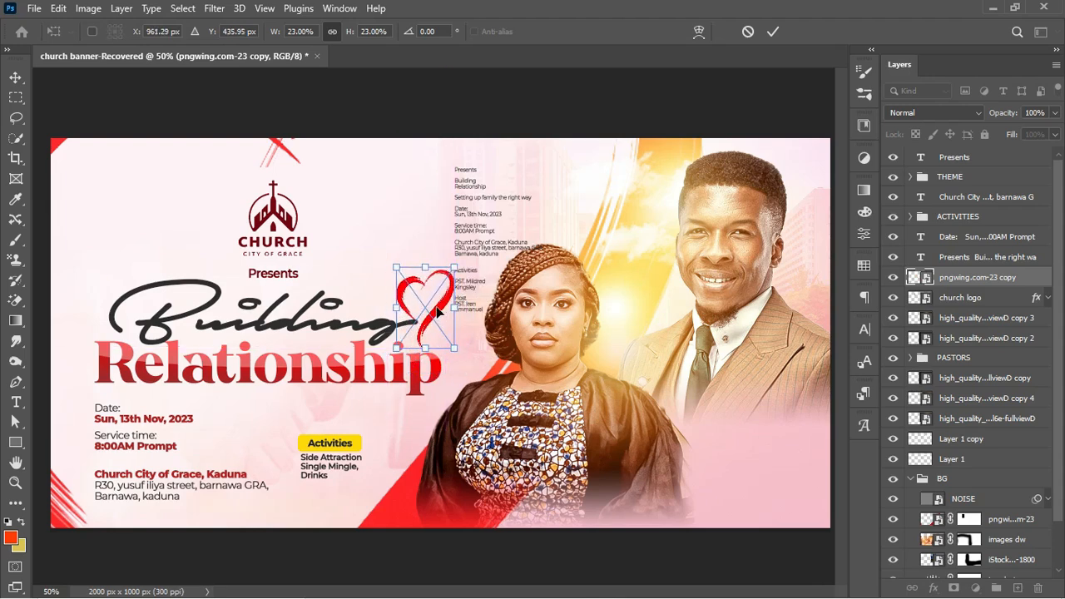
pyautogui.press('Up')
pyautogui.press('Up')
pyautogui.press('Right')
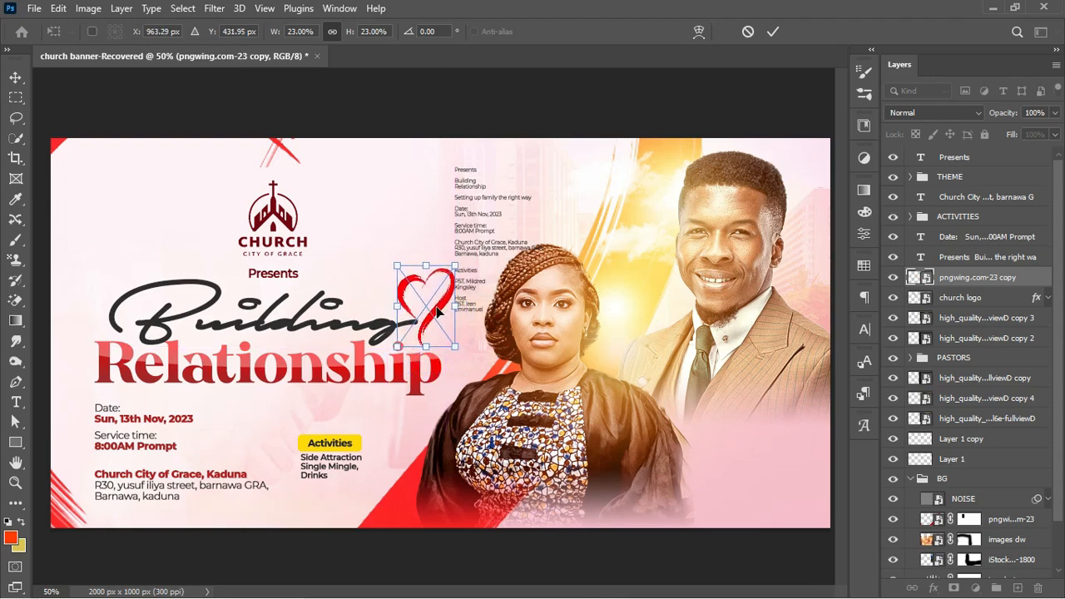
pyautogui.press('Return')
# Duplicate the heart onto the Activities block, narrow it, and stack it below ACTIVITIES
pyautogui.moveTo(441, 310); pyautogui.dragTo(385, 490)
pyautogui.hotkey('ctrl', 't')
pyautogui.press('Return')
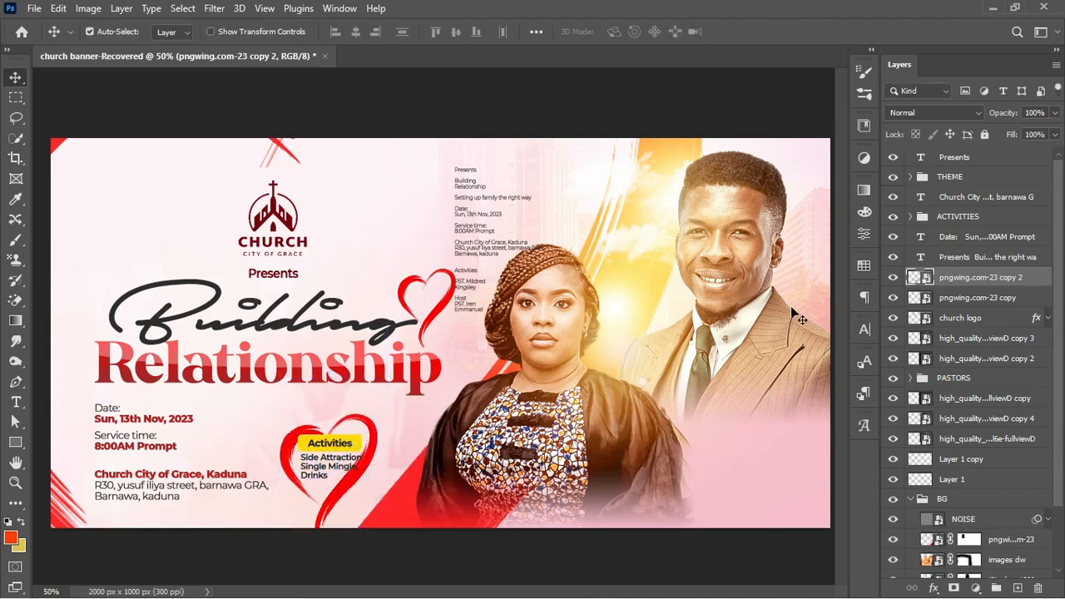
pyautogui.moveTo(945, 277); pyautogui.dragTo(976, 218)
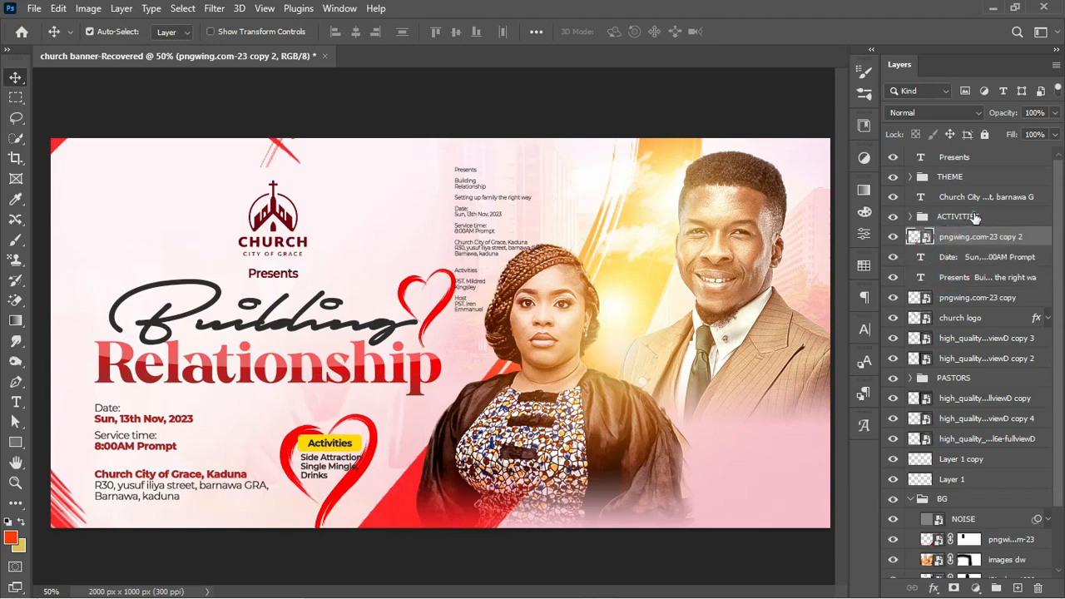
# Shrink the ACTIVITIES group to about 72% and nudge it slightly left
pyautogui.click(975, 219)
pyautogui.hotkey('ctrl', 't')
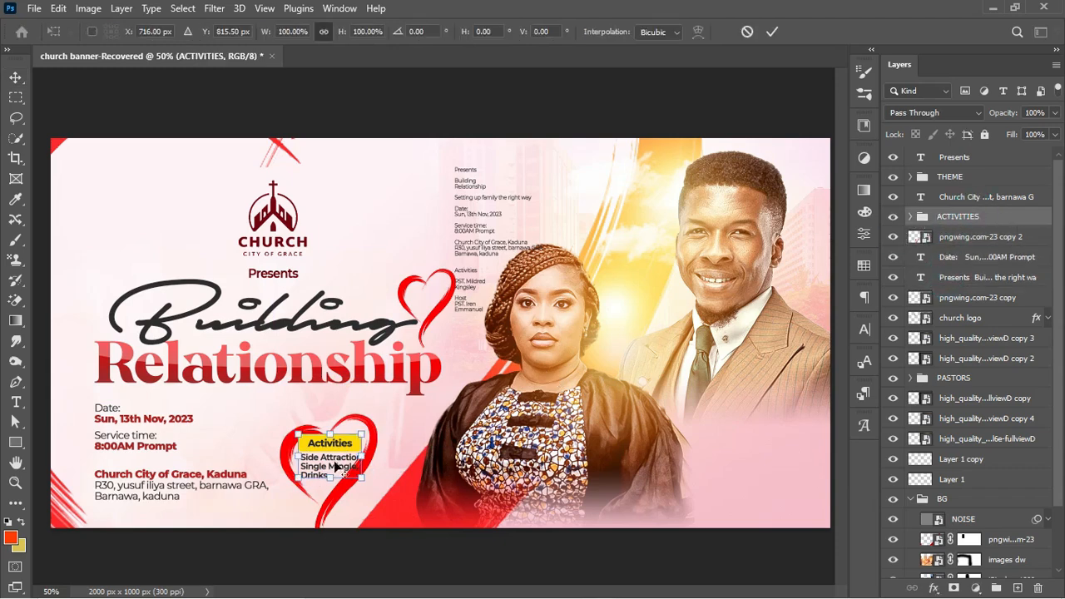
pyautogui.moveTo(361, 428); pyautogui.dragTo(337, 465)
pyautogui.press('Return')
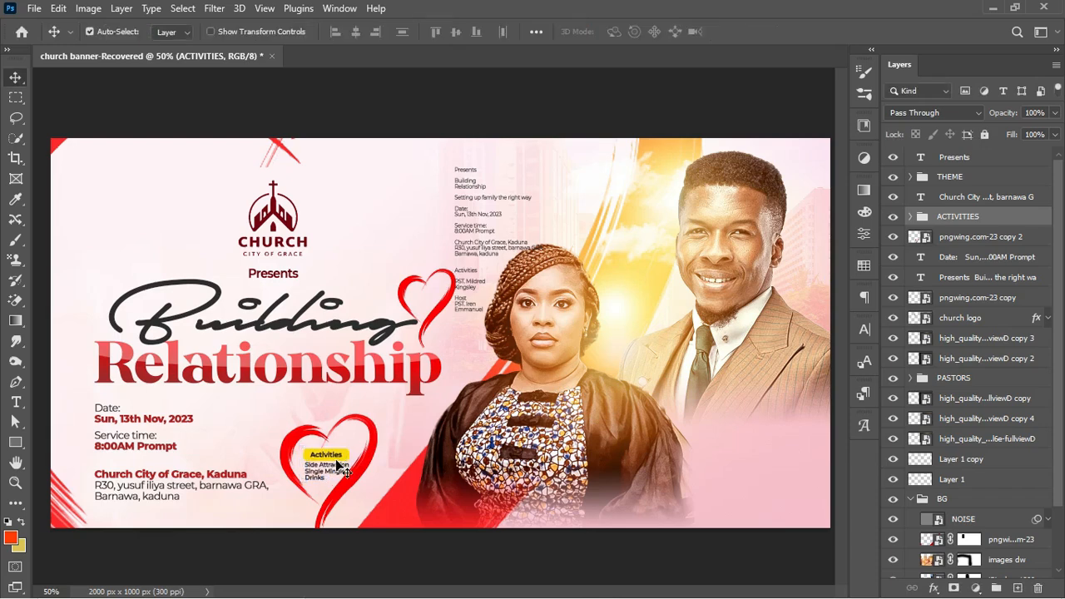
pyautogui.press('Left')
pyautogui.press('Left')
pyautogui.press('Left')
pyautogui.press('Left')
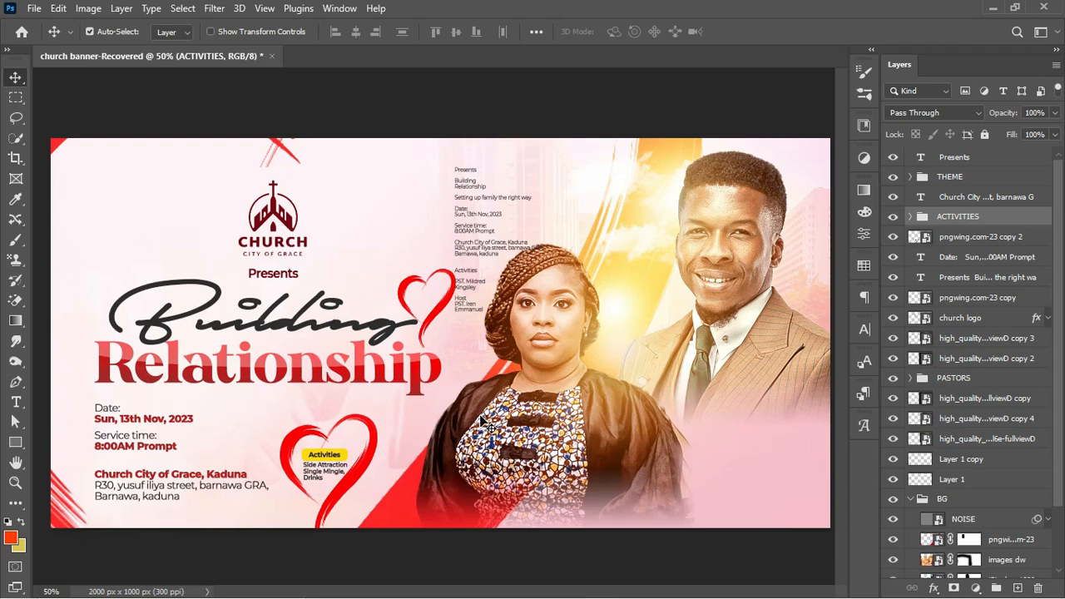
# Enlarge the heart around the Activities block slightly
pyautogui.click(982, 237)
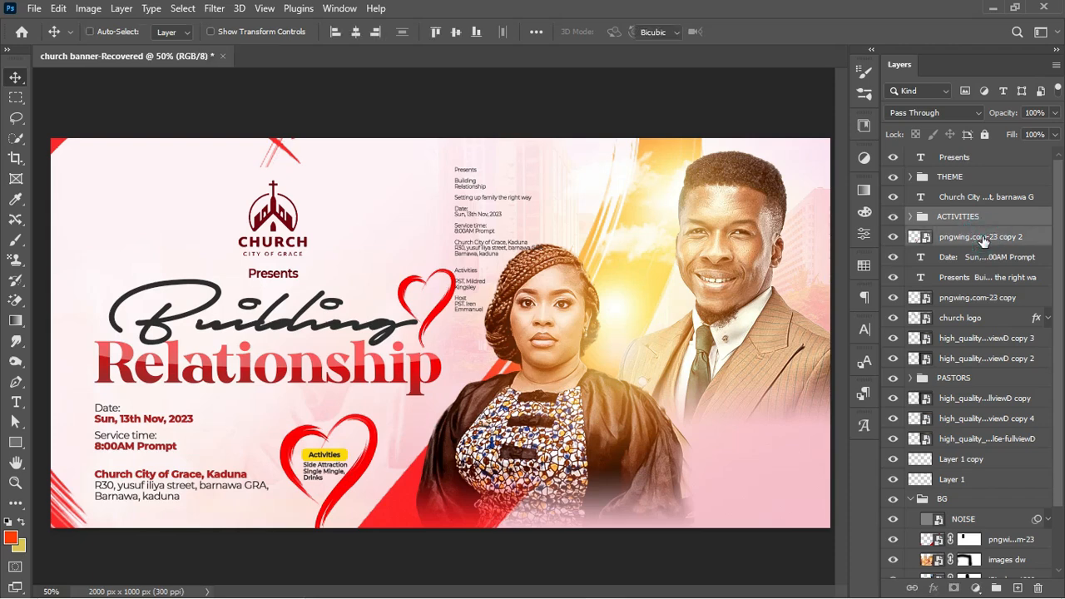
pyautogui.hotkey('ctrl', 't')
pyautogui.moveTo(377, 478); pyautogui.dragTo(383, 482)
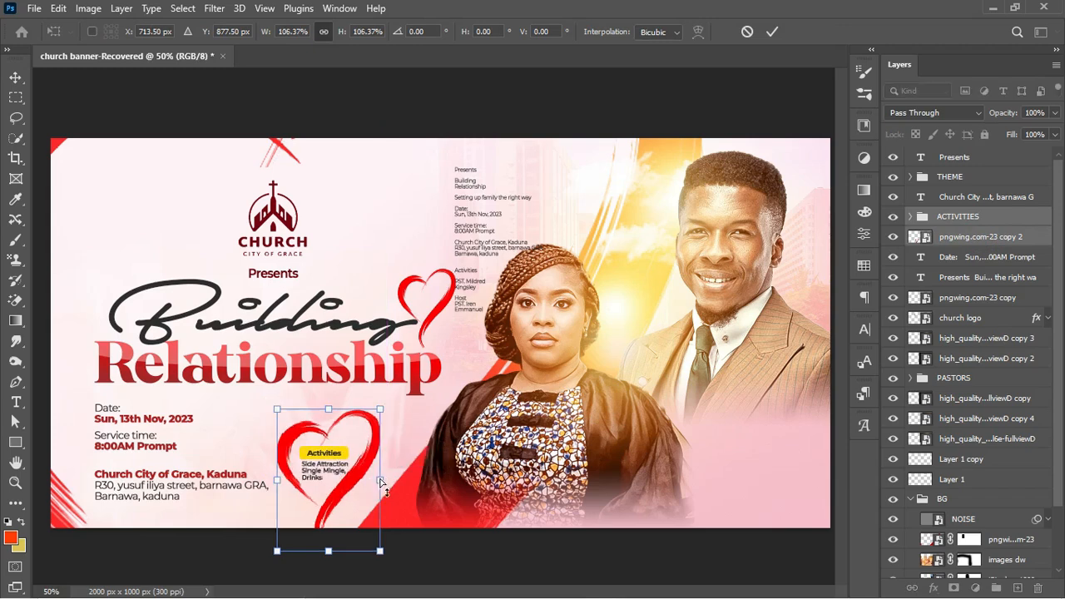
pyautogui.press('Return')
# Make the pastor's name ExtraBold in the red sampled from the Relationship headline
pyautogui.doubleClick(483, 173)
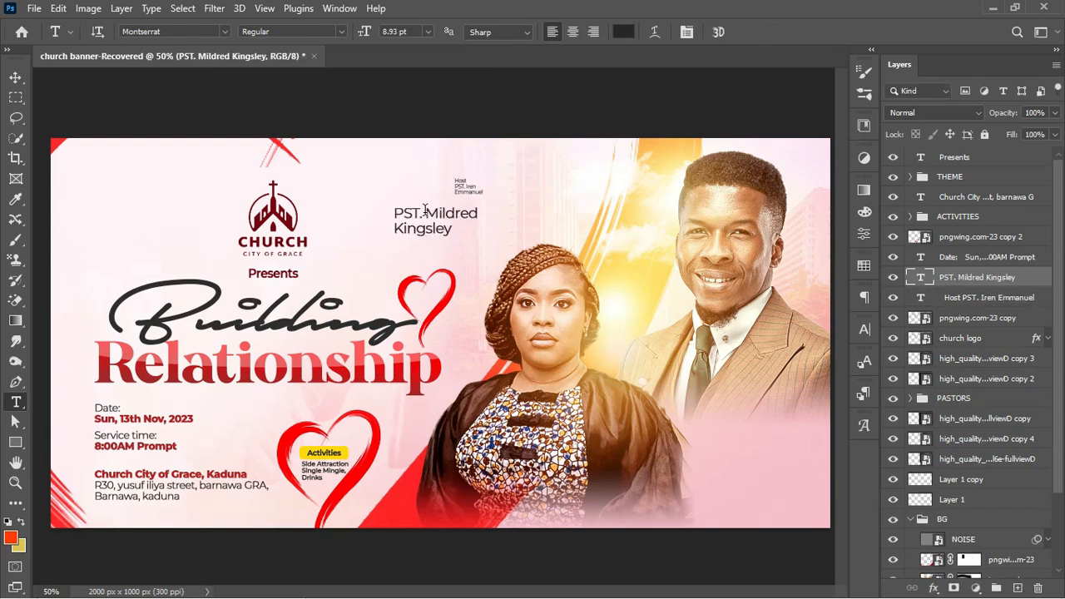
pyautogui.moveTo(424, 208); pyautogui.dragTo(491, 226)
pyautogui.click(341, 32)
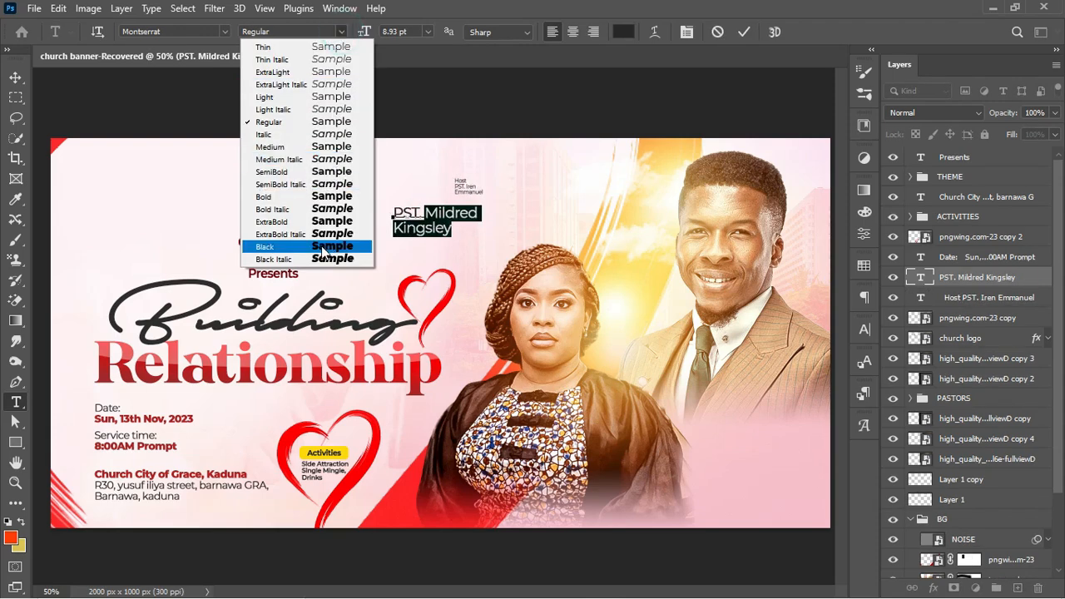
pyautogui.click(318, 221)
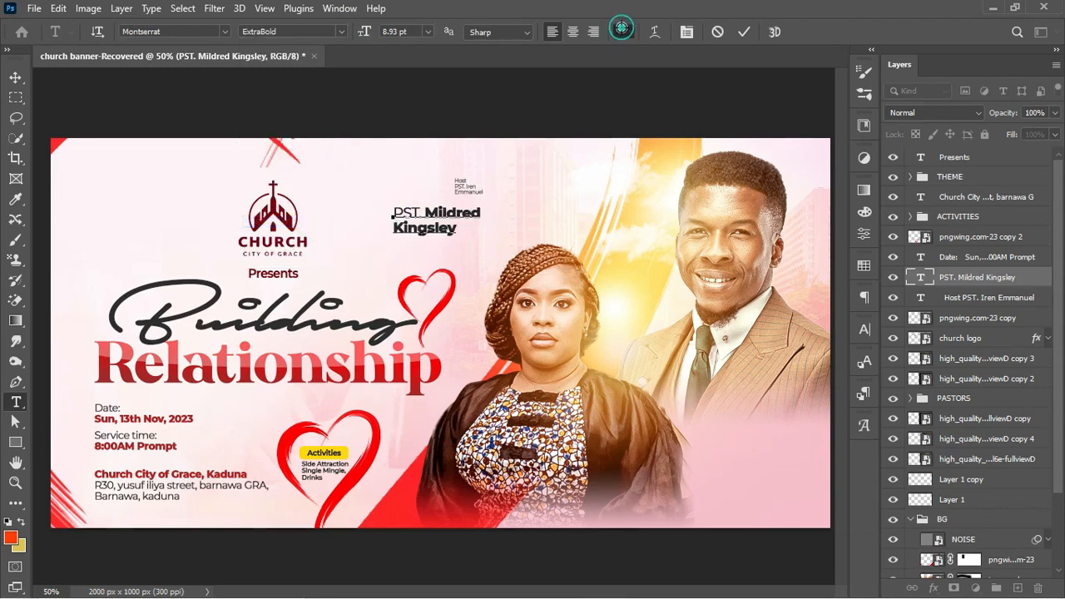
pyautogui.click(624, 32)
pyautogui.click(283, 374)
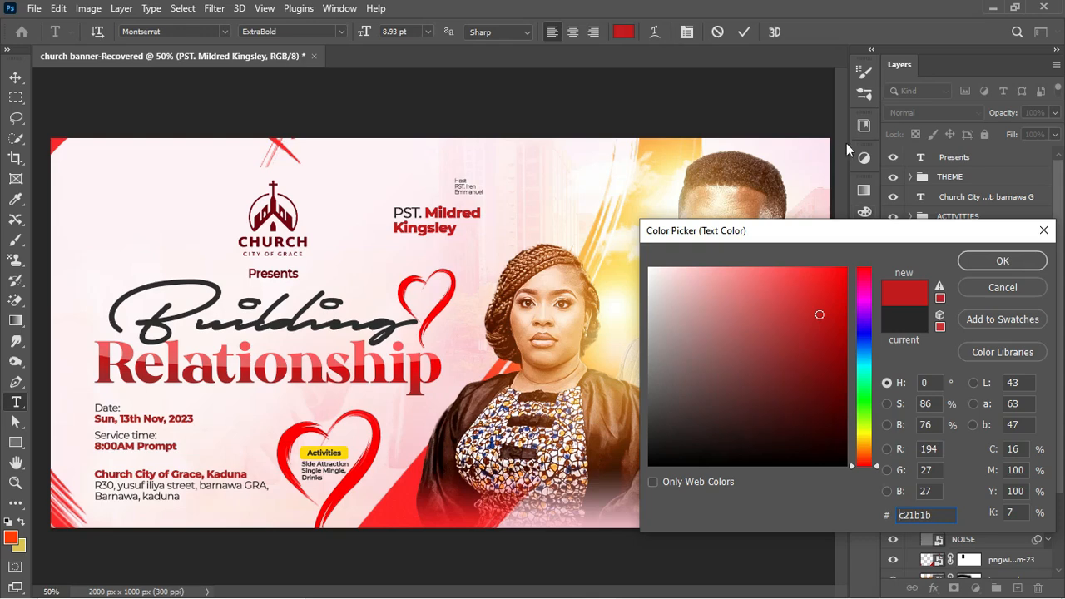
pyautogui.click(1002, 260)
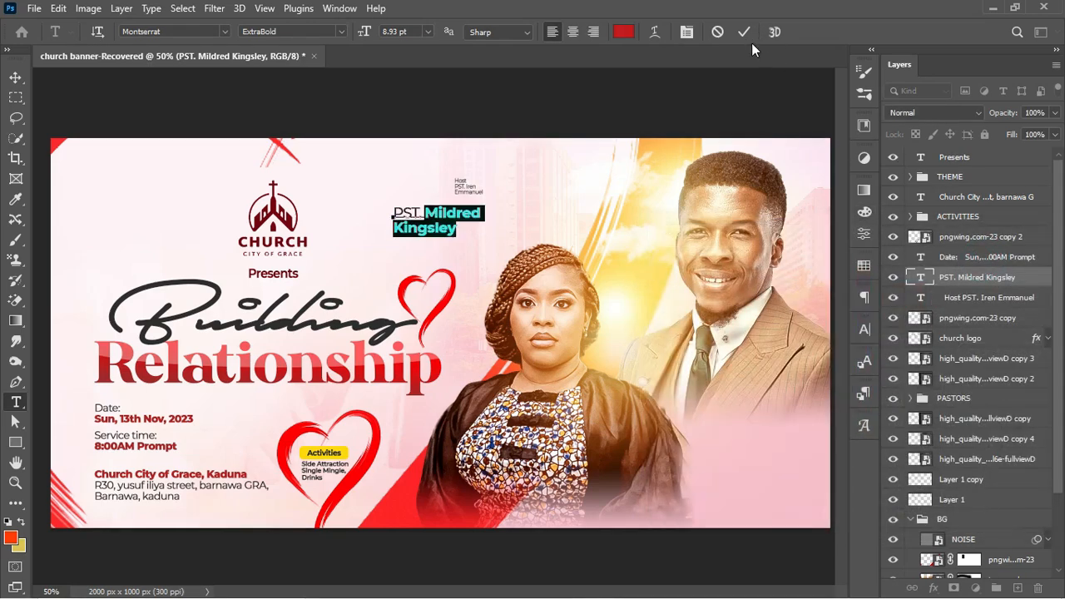
pyautogui.click(744, 32)
# Scale the pastor name label down to about 74%
pyautogui.press('ctrl')
pyautogui.hotkey('ctrl', 't')
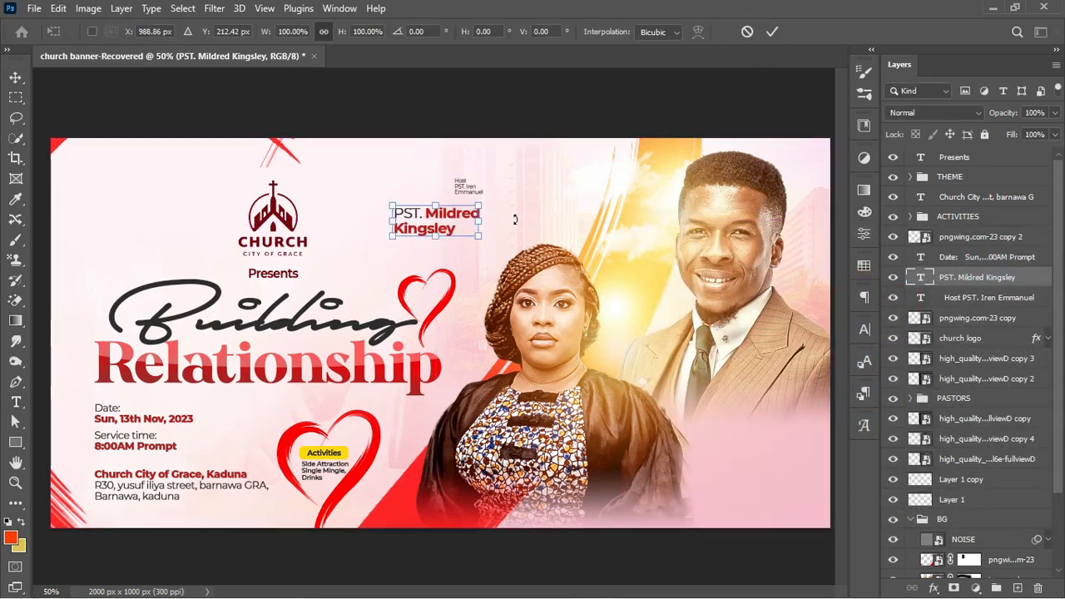
pyautogui.moveTo(480, 205); pyautogui.dragTo(459, 214)
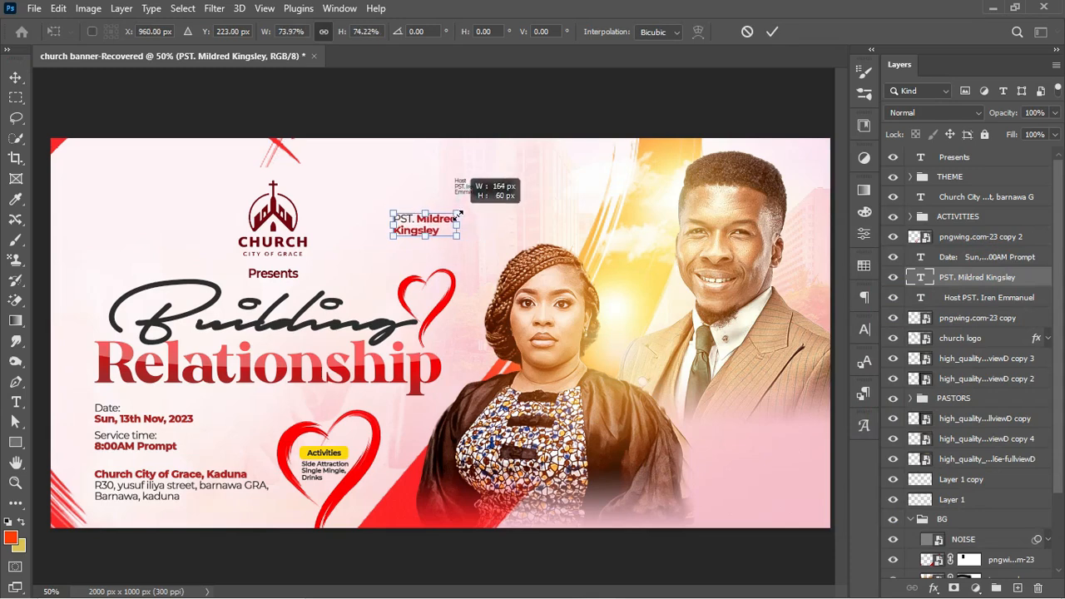
pyautogui.press('Return')
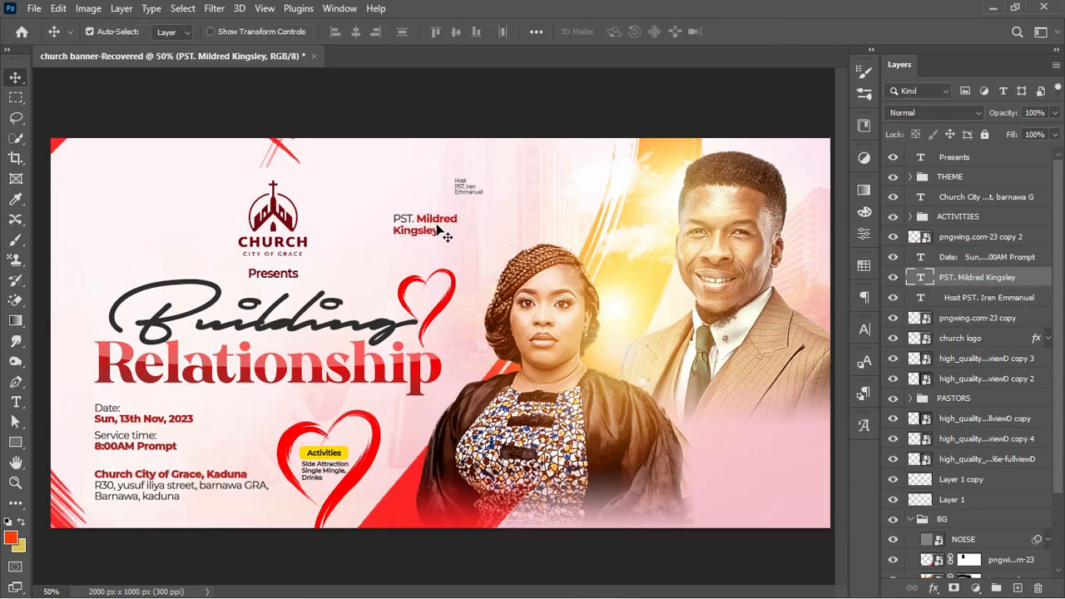
# Draw a rectangle near the top centre of the banner and fill it dark red
pyautogui.click(16, 443)
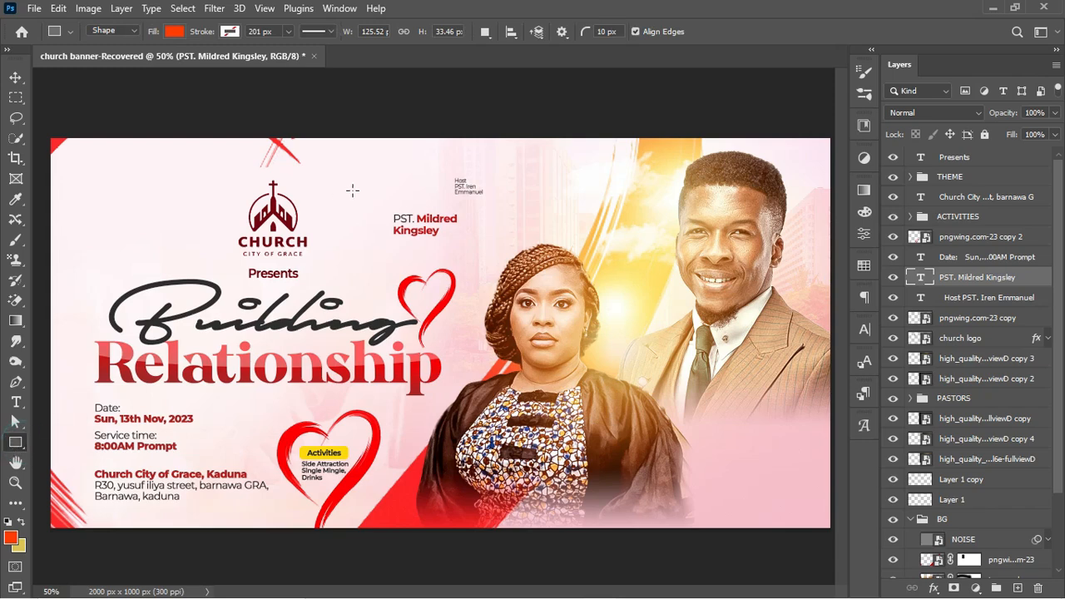
pyautogui.moveTo(337, 153); pyautogui.dragTo(435, 203)
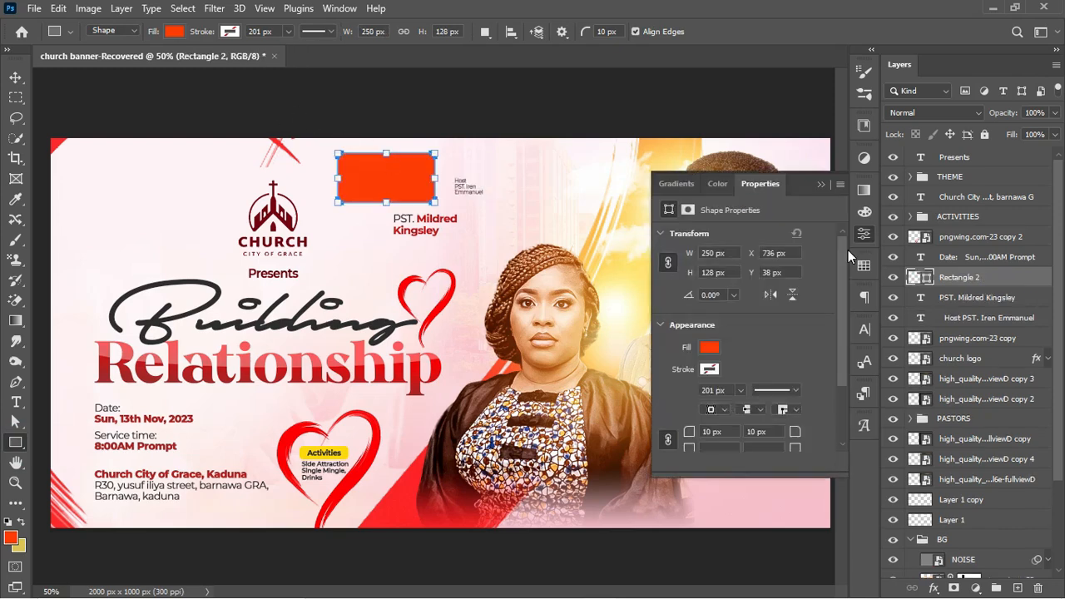
pyautogui.moveTo(845, 271); pyautogui.dragTo(830, 339)
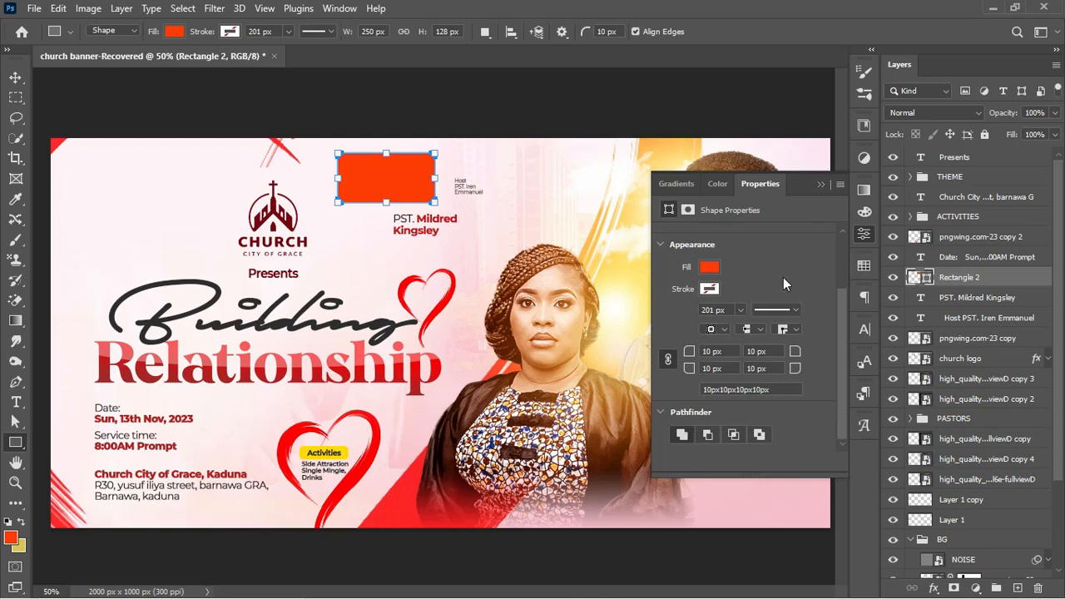
pyautogui.click(708, 268)
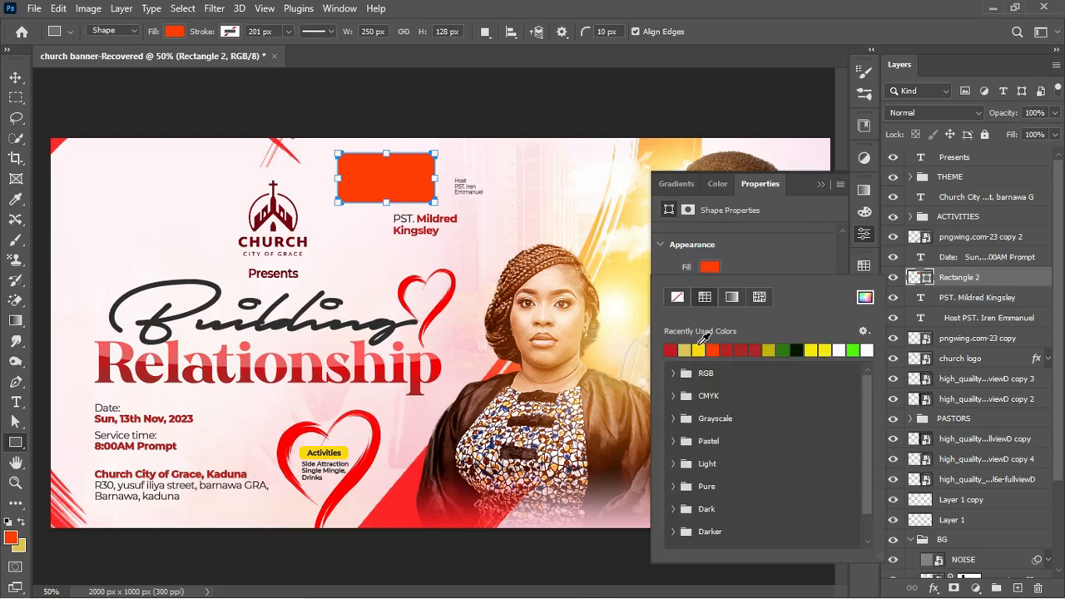
pyautogui.click(736, 349)
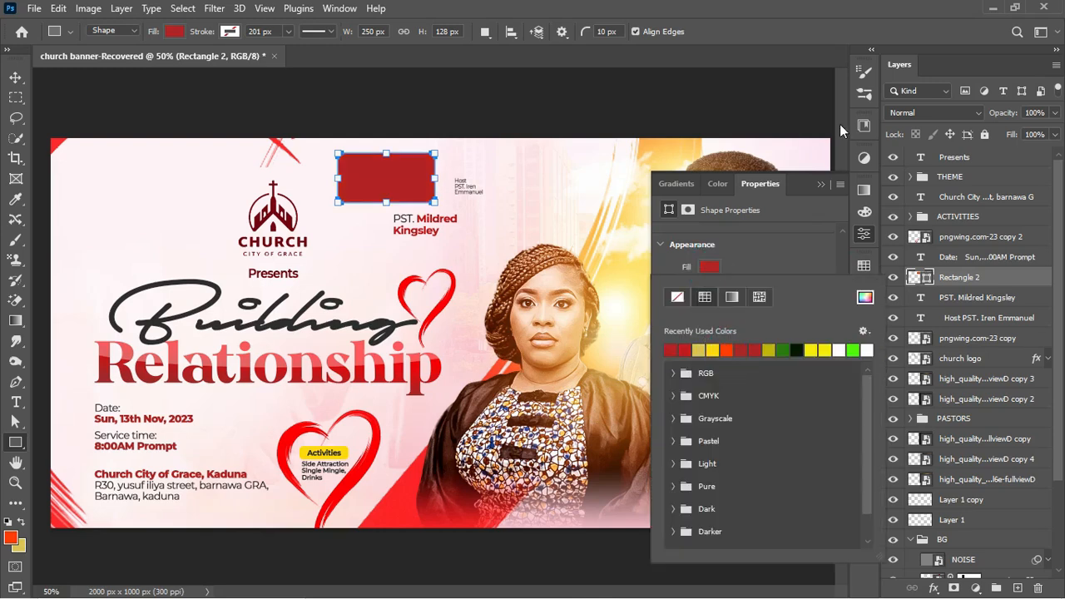
pyautogui.click(818, 186)
# Set the rectangle layer's blend mode to Color Dodge
pyautogui.click(936, 109)
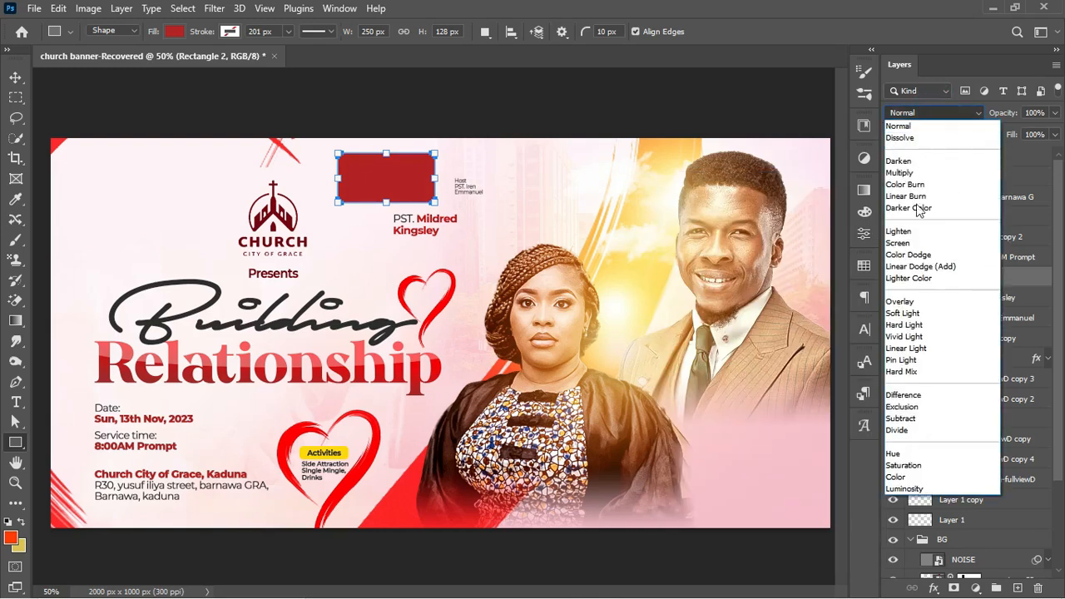
pyautogui.click(915, 255)
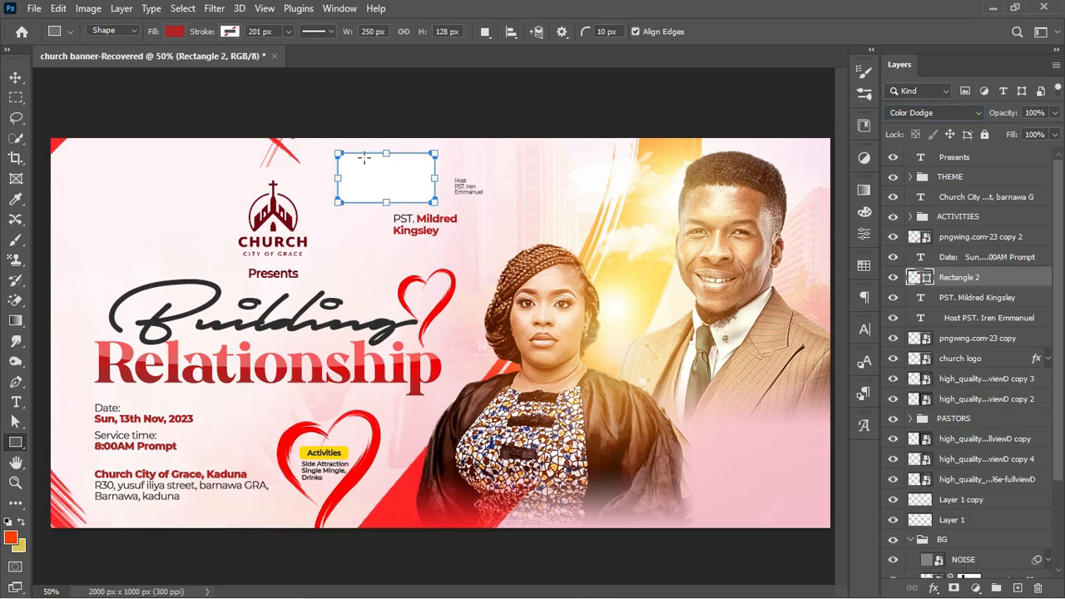
pyautogui.click(15, 76)
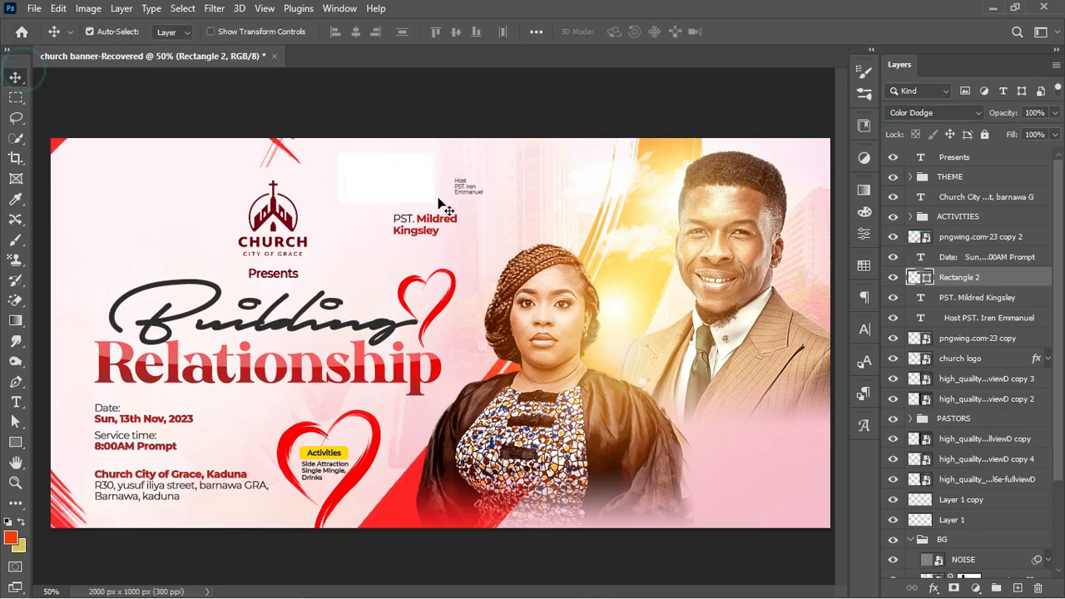
# Move the box beside the woman's portrait and place the pastor name above it
pyautogui.moveTo(420, 195); pyautogui.dragTo(664, 494)
pyautogui.moveTo(439, 226); pyautogui.dragTo(676, 443)
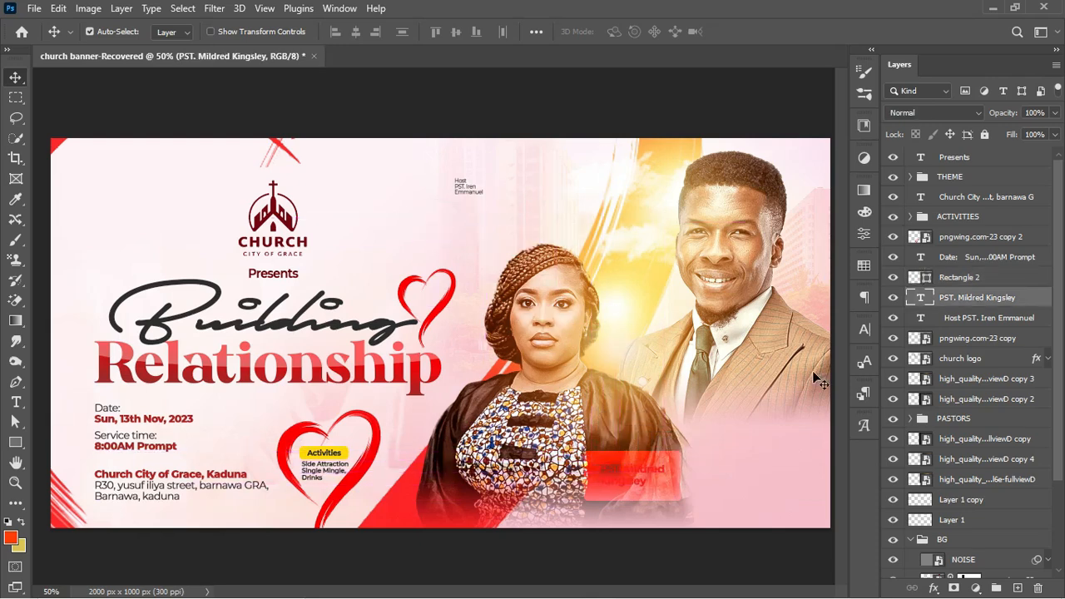
pyautogui.moveTo(988, 298); pyautogui.dragTo(982, 272)
# Duplicate the box layer, keep it in Color Dodge, and recolour the copy yellow
pyautogui.click(957, 300)
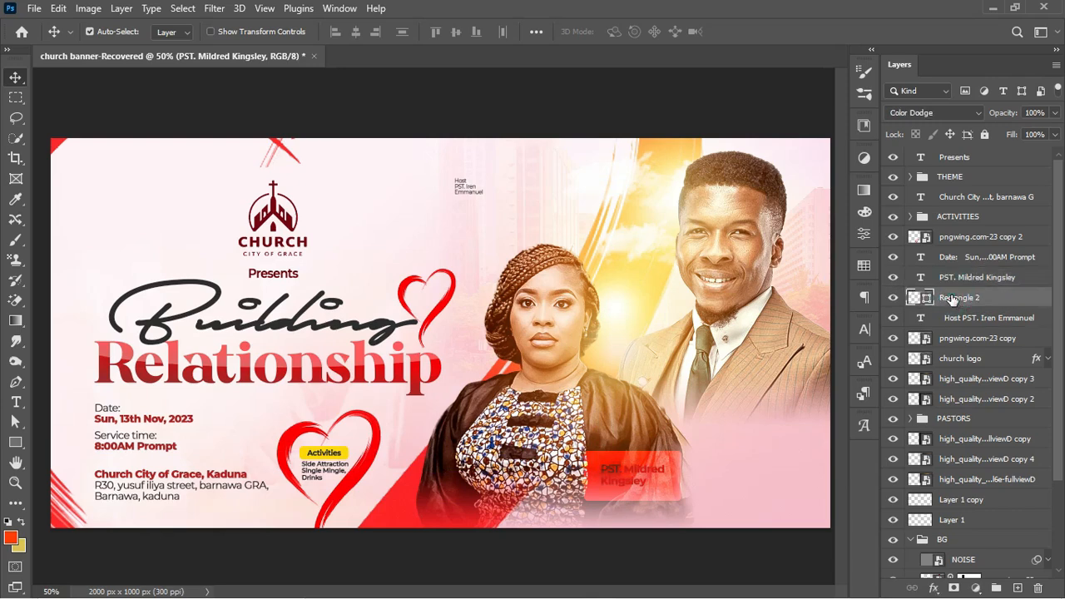
pyautogui.hotkey('ctrl', 'j')
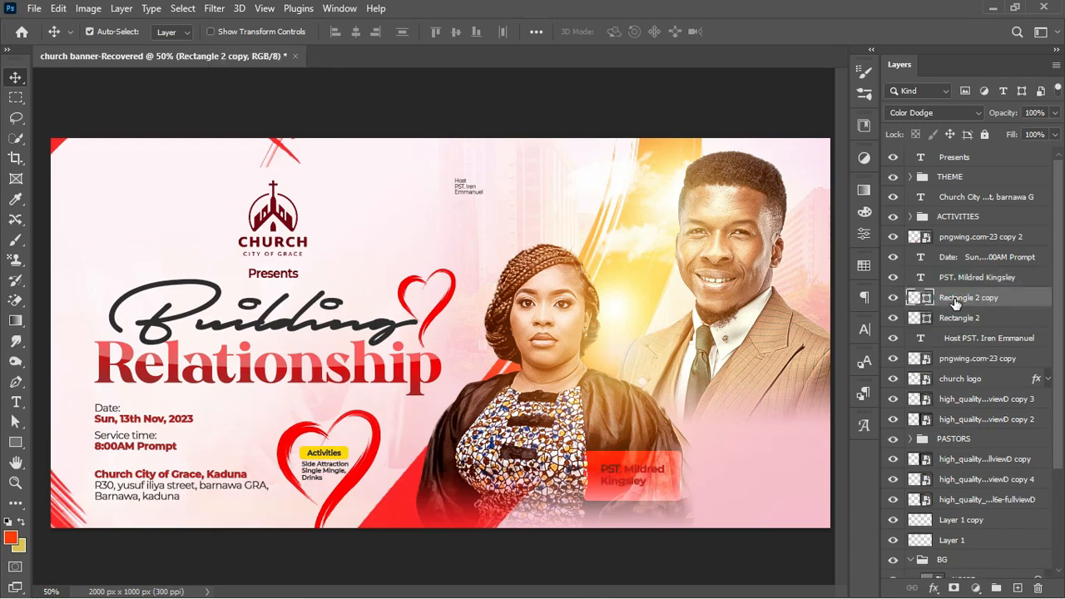
pyautogui.click(954, 112)
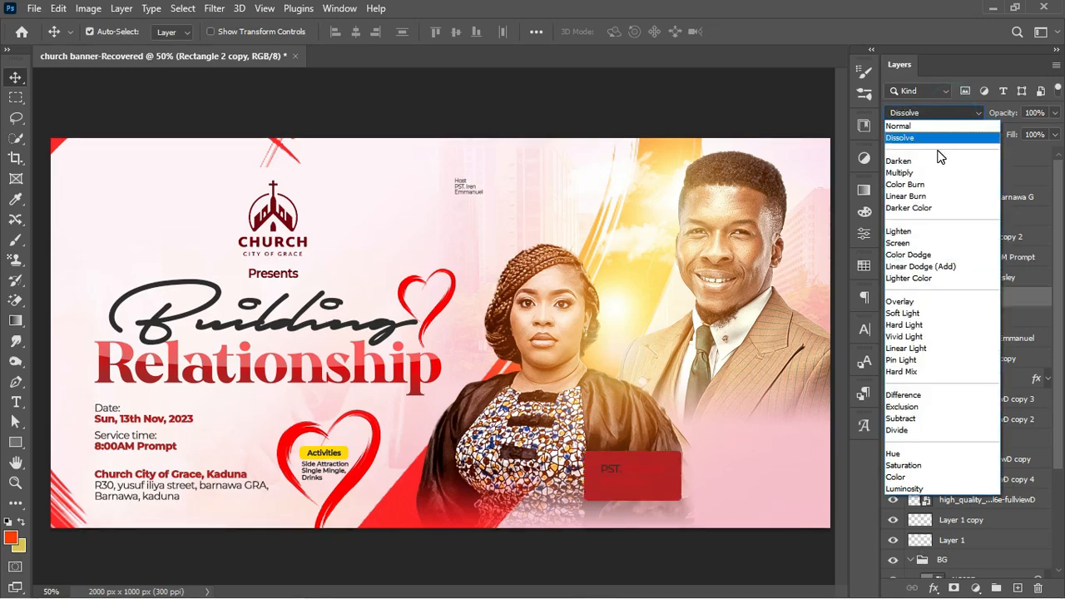
pyautogui.click(922, 22)
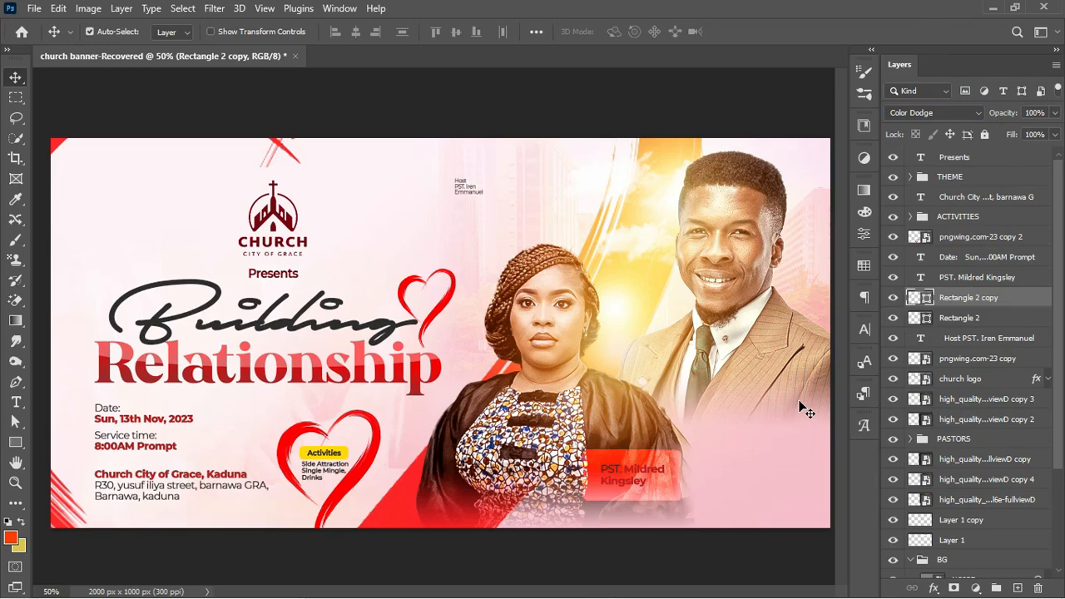
pyautogui.doubleClick(928, 296)
pyautogui.click(838, 275)
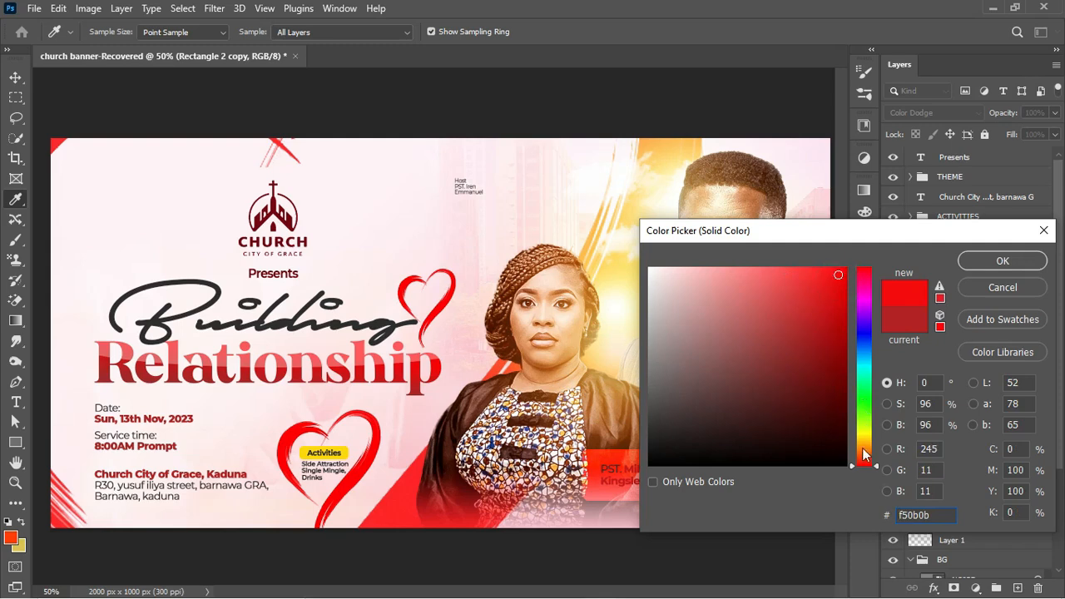
pyautogui.moveTo(863, 455); pyautogui.dragTo(868, 440)
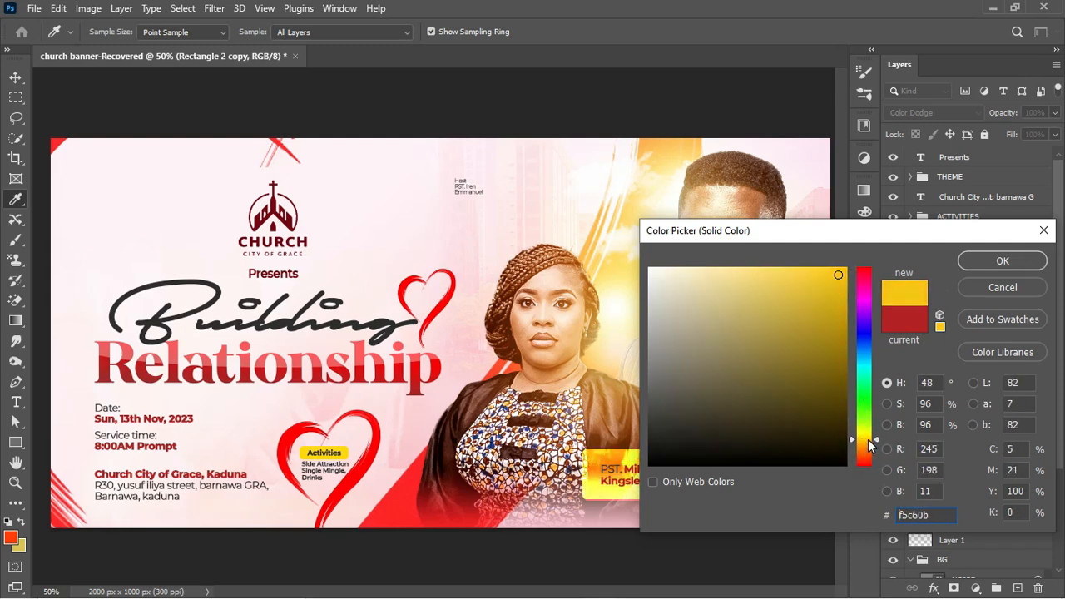
pyautogui.click(1003, 261)
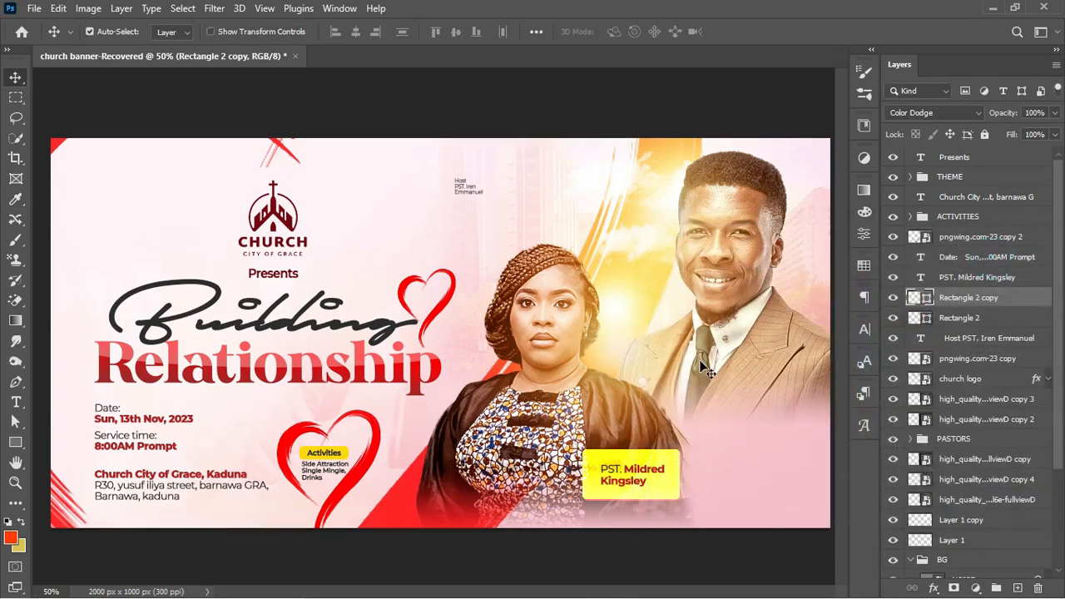
# Enlarge the name to fill the yellow box and make both box layers slightly shorter
pyautogui.click(964, 279)
pyautogui.hotkey('ctrl', 't')
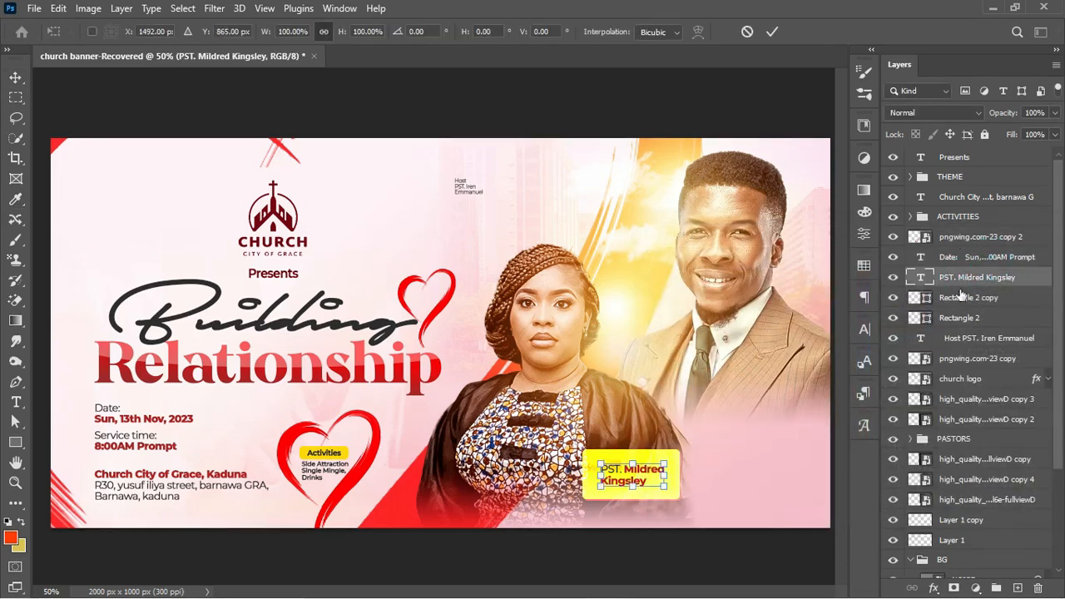
pyautogui.moveTo(665, 493); pyautogui.dragTo(673, 498)
pyautogui.press('Return')
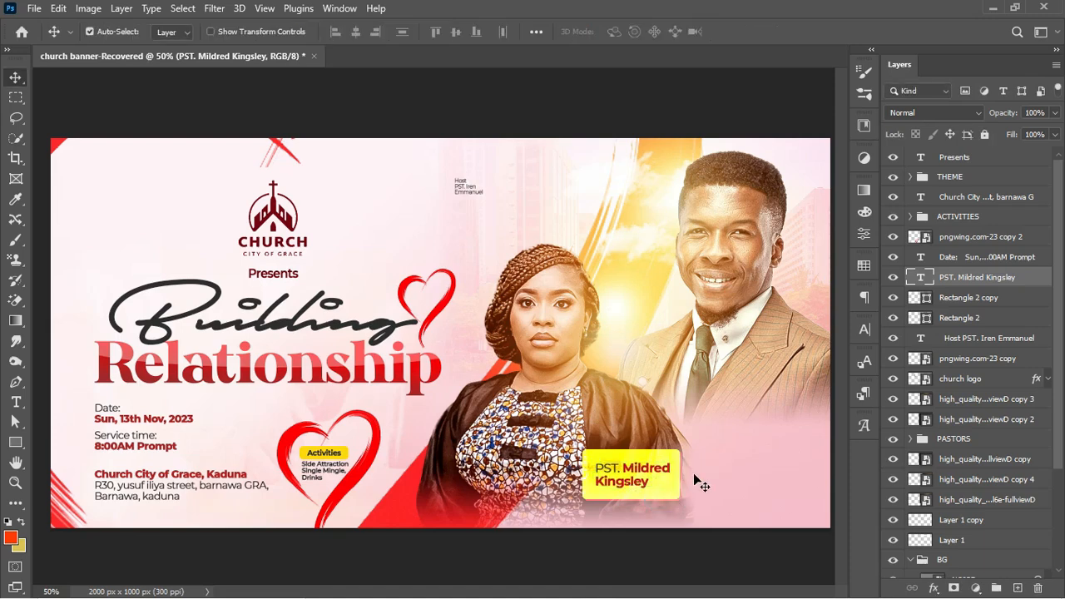
pyautogui.click(965, 299)
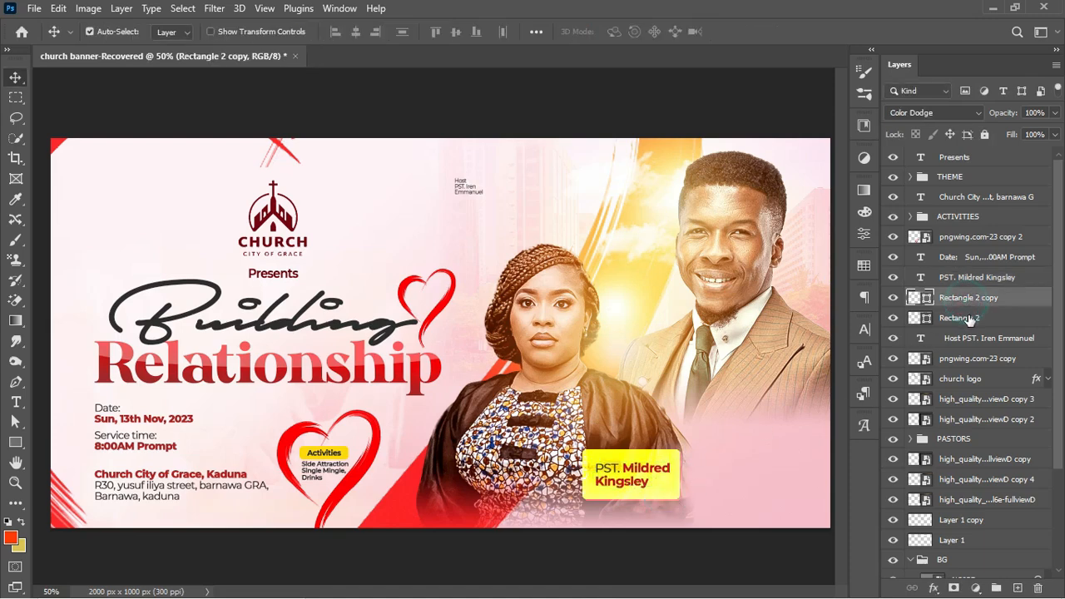
pyautogui.keyDown('shift'); pyautogui.click(963, 318); pyautogui.keyUp('shift')
pyautogui.hotkey('ctrl', 't')
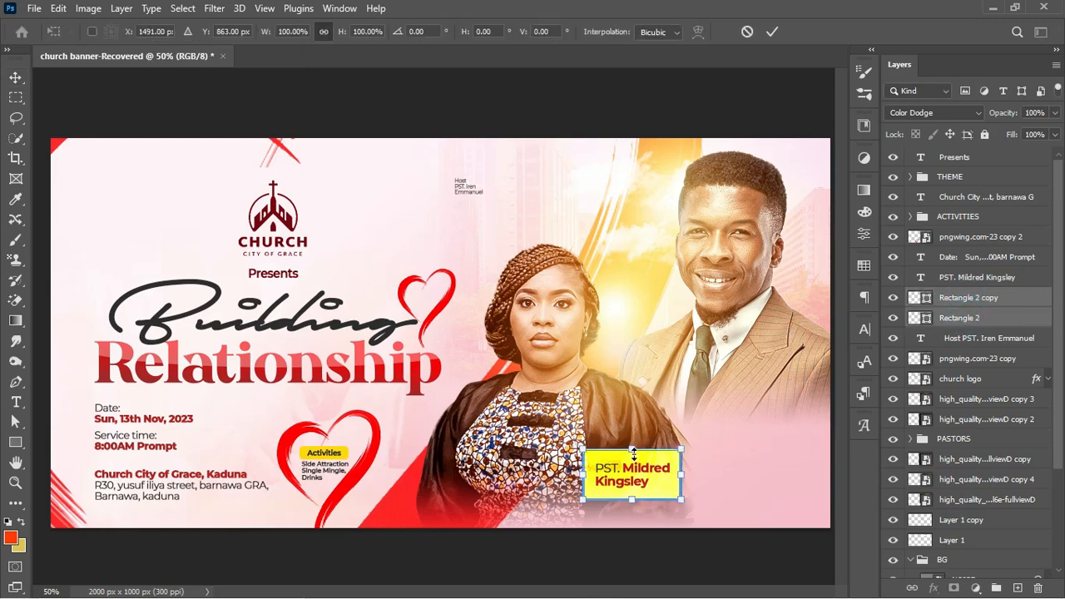
pyautogui.moveTo(632, 450); pyautogui.dragTo(631, 453)
pyautogui.press('Return')
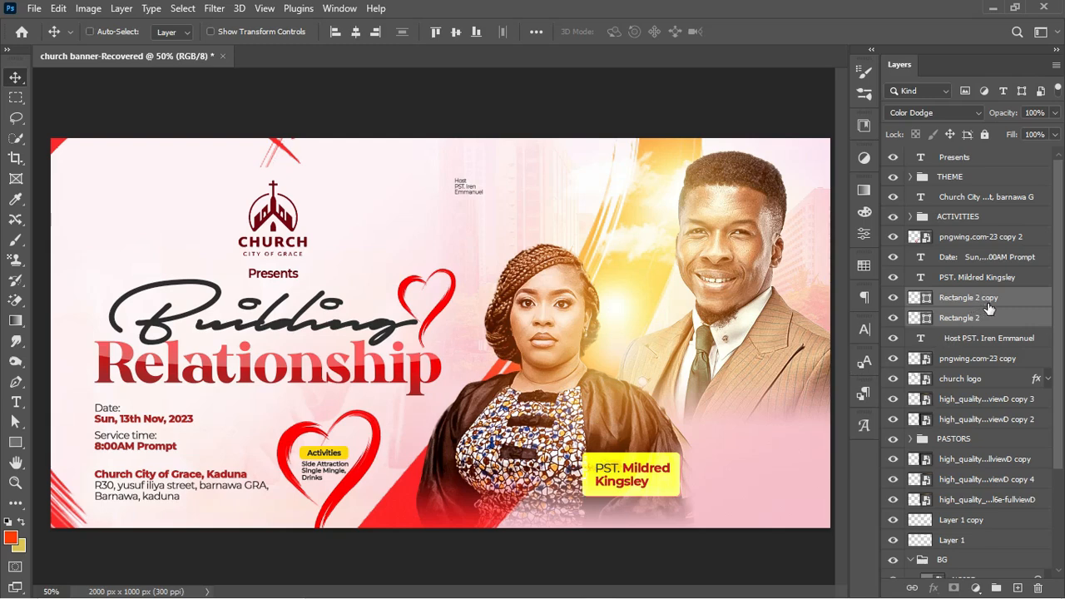
# Group the name with its box layers, name the group after the pastor, and duplicate it
pyautogui.click(1010, 279)
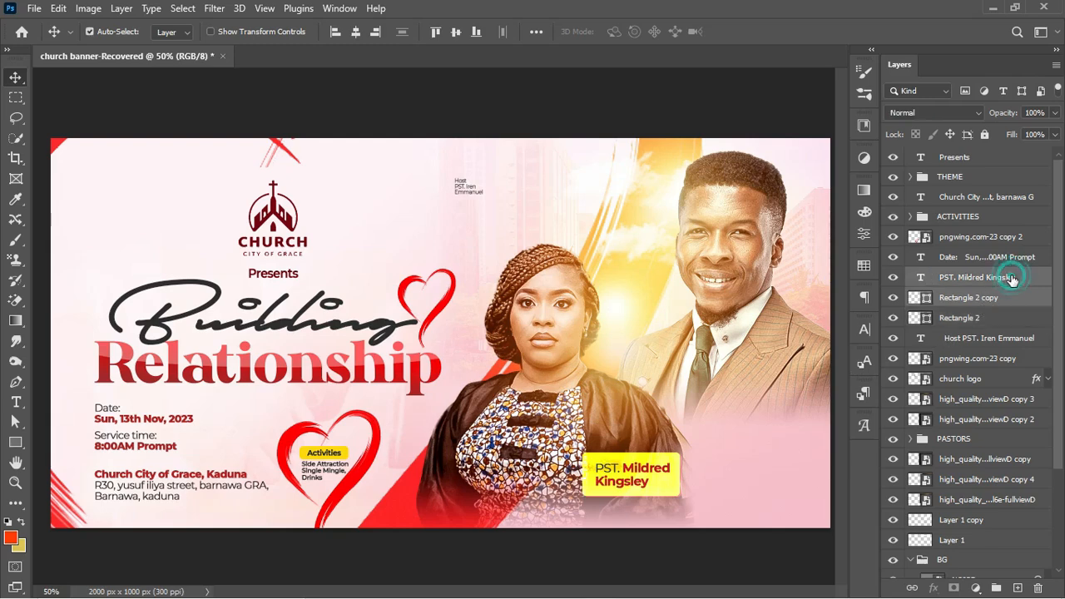
pyautogui.keyDown('shift'); pyautogui.click(992, 319); pyautogui.keyUp('shift')
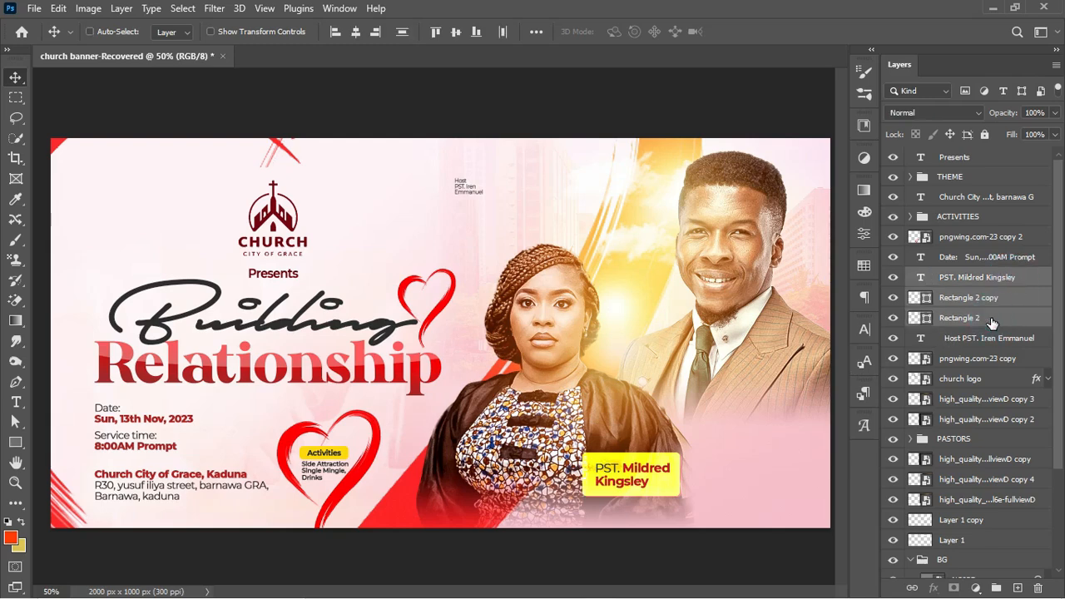
pyautogui.hotkey('ctrl', 'g')
pyautogui.click(893, 277)
pyautogui.click(893, 277)
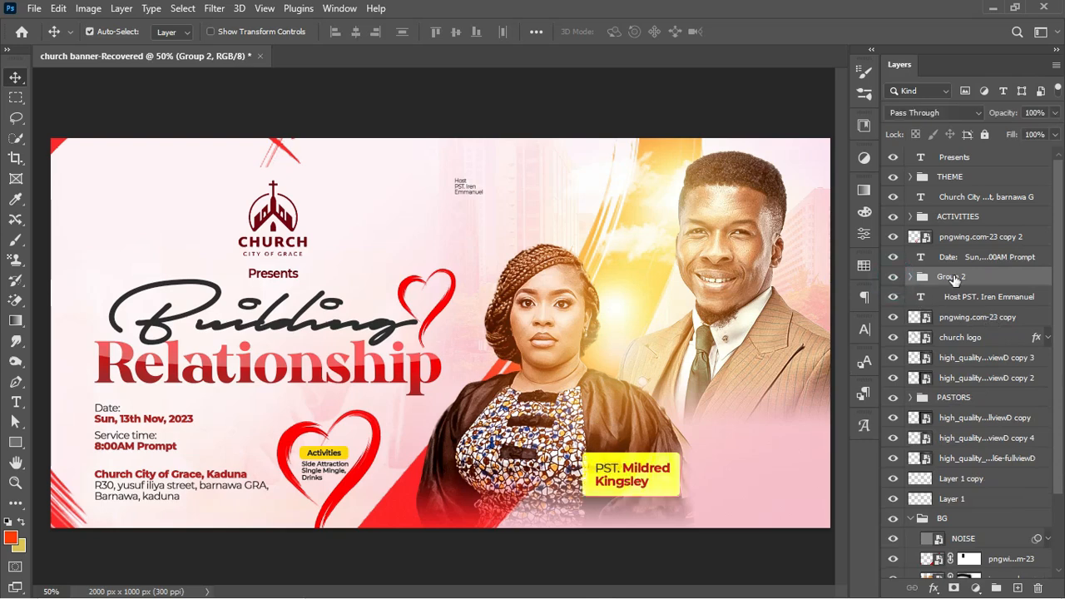
pyautogui.doubleClick(953, 277)
pyautogui.write('KINGSLEY')
pyautogui.press('Return')
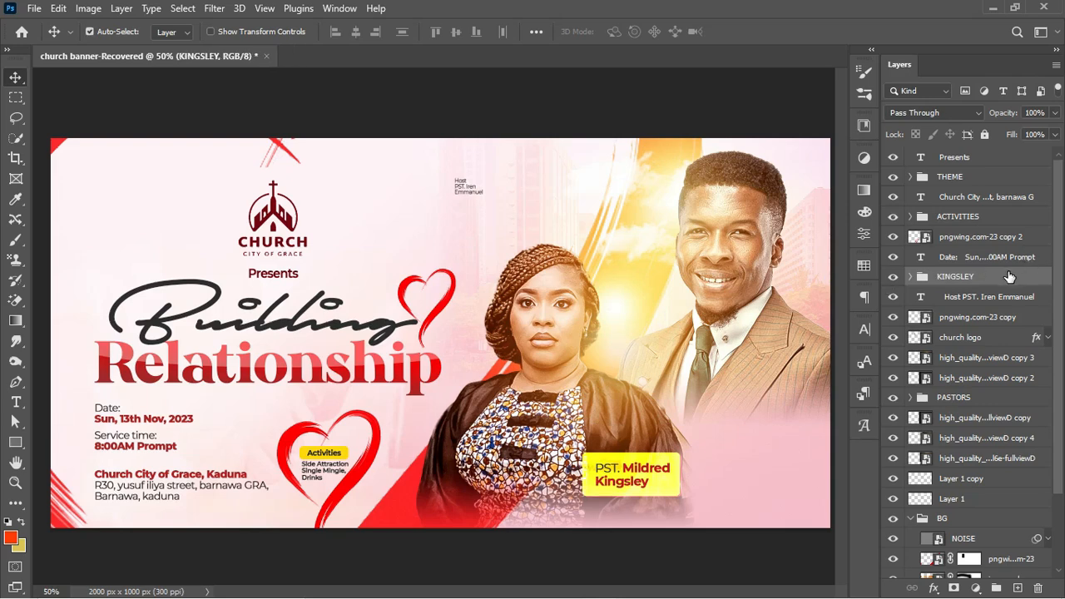
pyautogui.hotkey('ctrl', 'j')
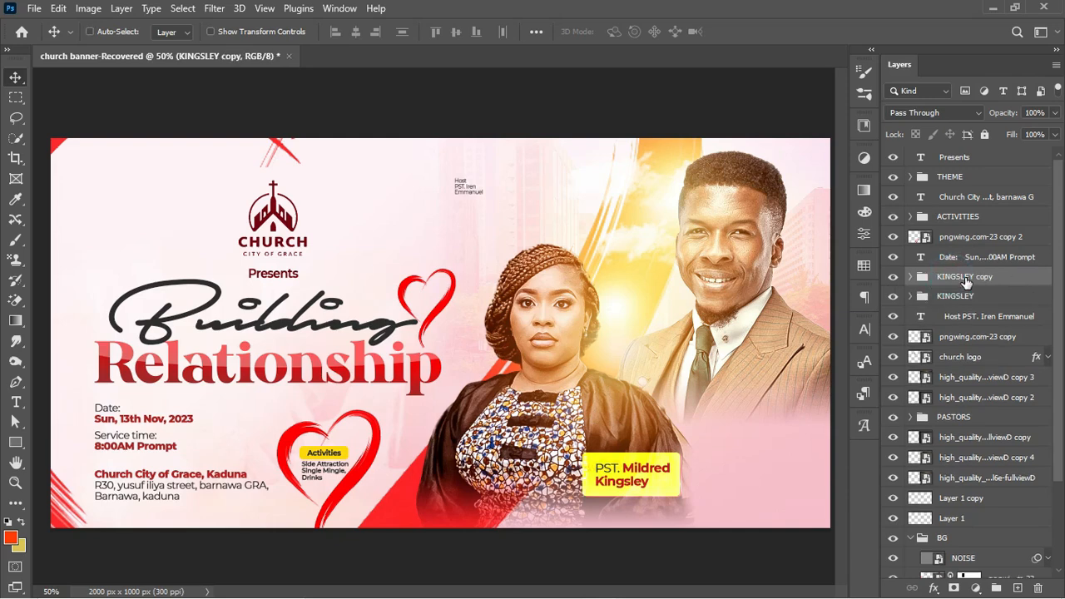
# Move the copied tag beside the man and replace its name with the second pastor's
pyautogui.hotkey('ctrl', 't')
pyautogui.moveTo(642, 482); pyautogui.dragTo(765, 415)
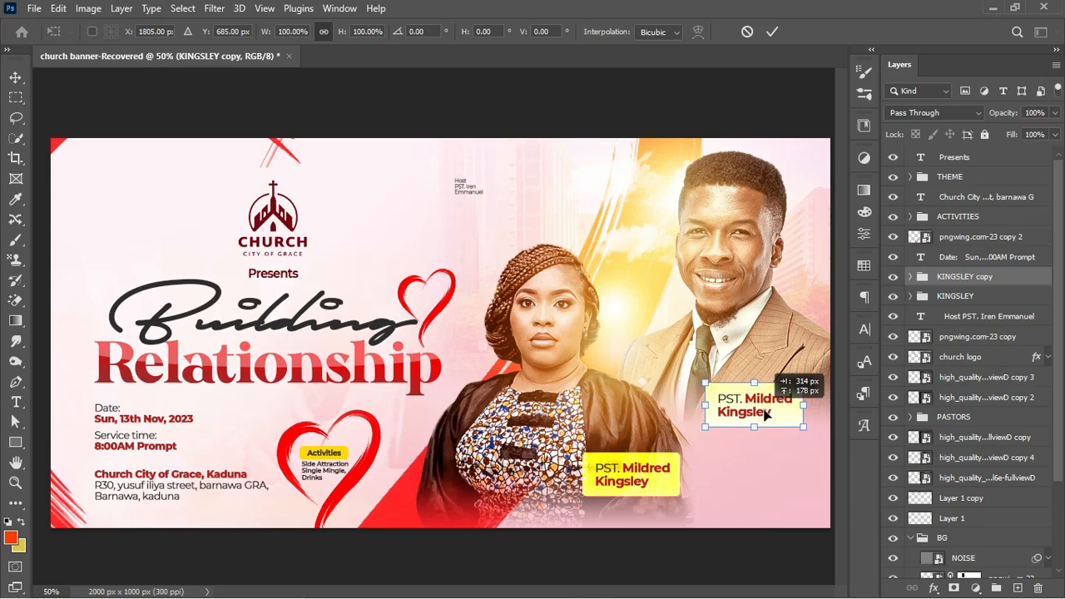
pyautogui.press('Return')
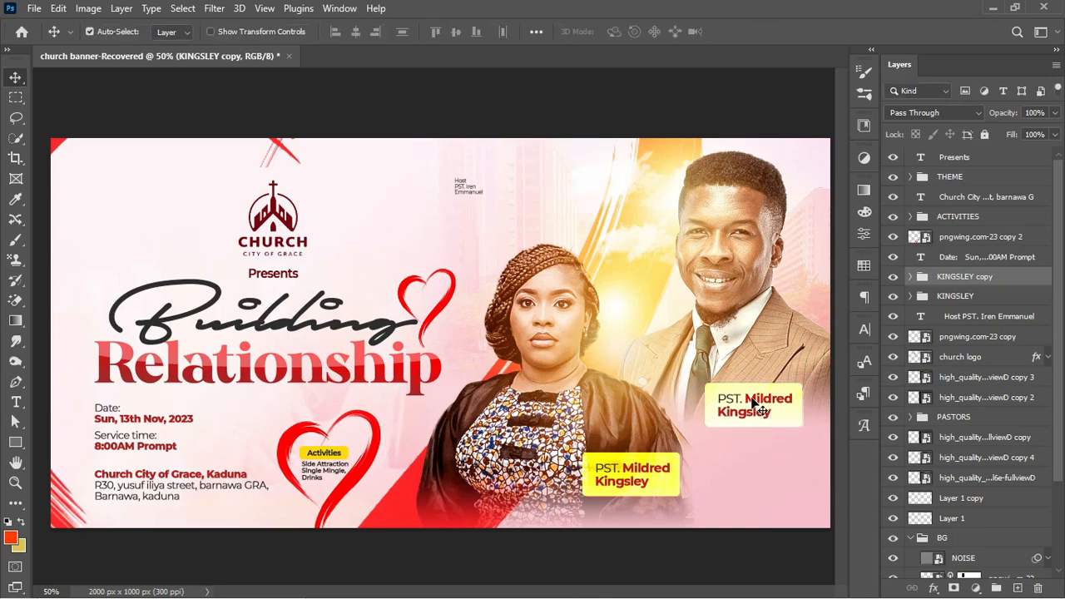
pyautogui.press('t')
pyautogui.moveTo(747, 399); pyautogui.dragTo(794, 416)
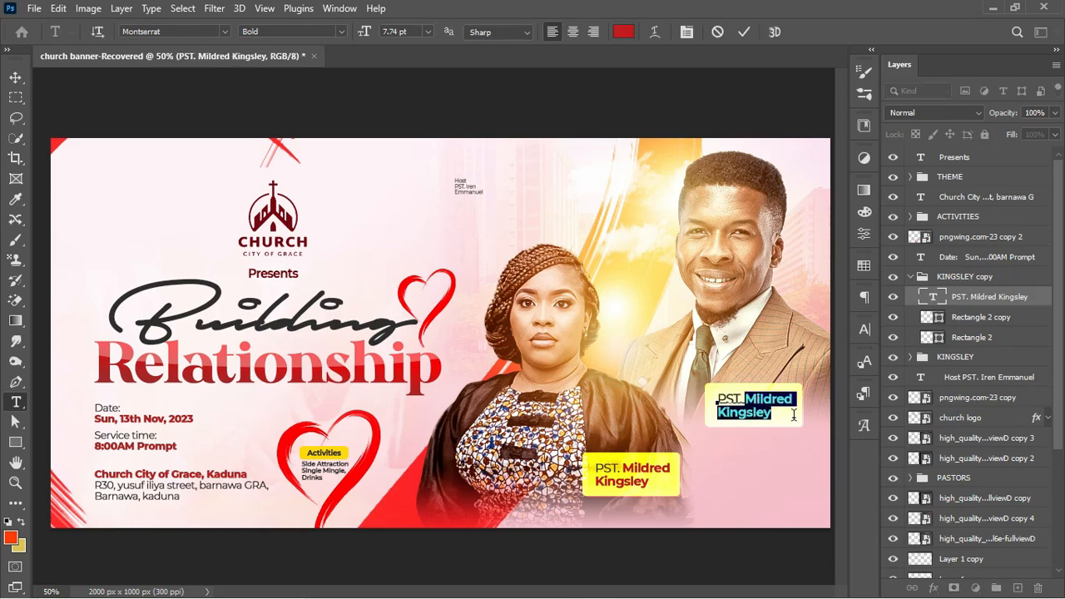
pyautogui.press('BackSpace')
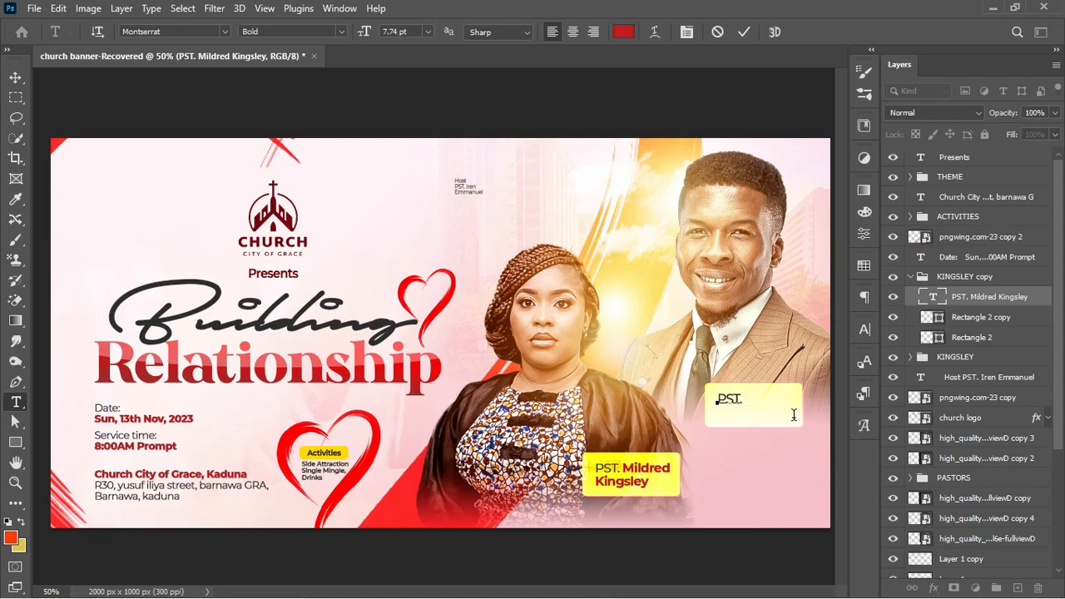
pyautogui.hotkey('ctrl', 'Return')
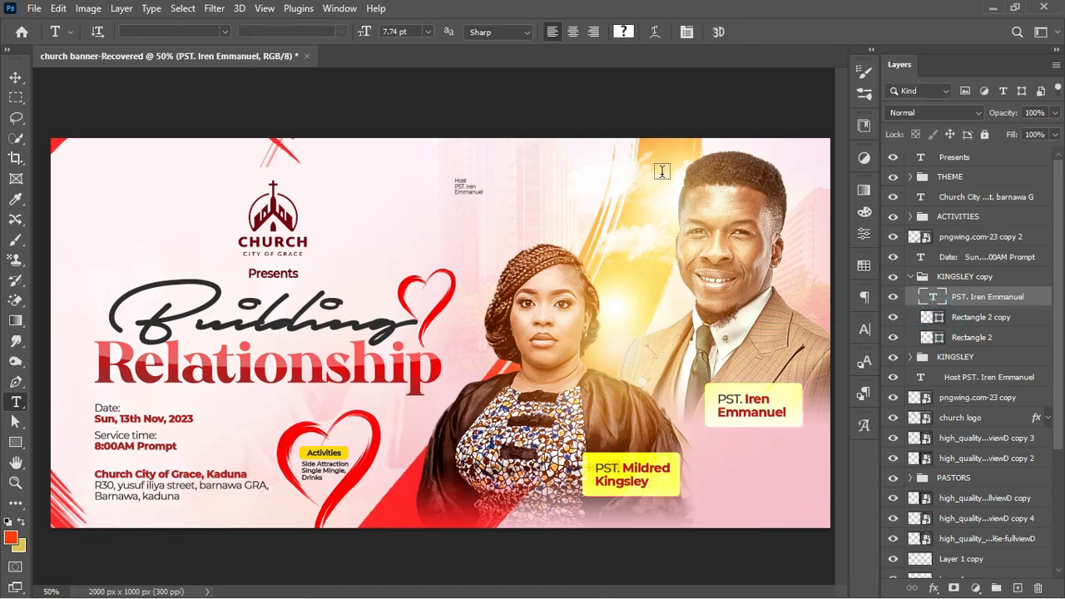
# Centre the new name horizontally within its tag and clear the selection
pyautogui.press('v')
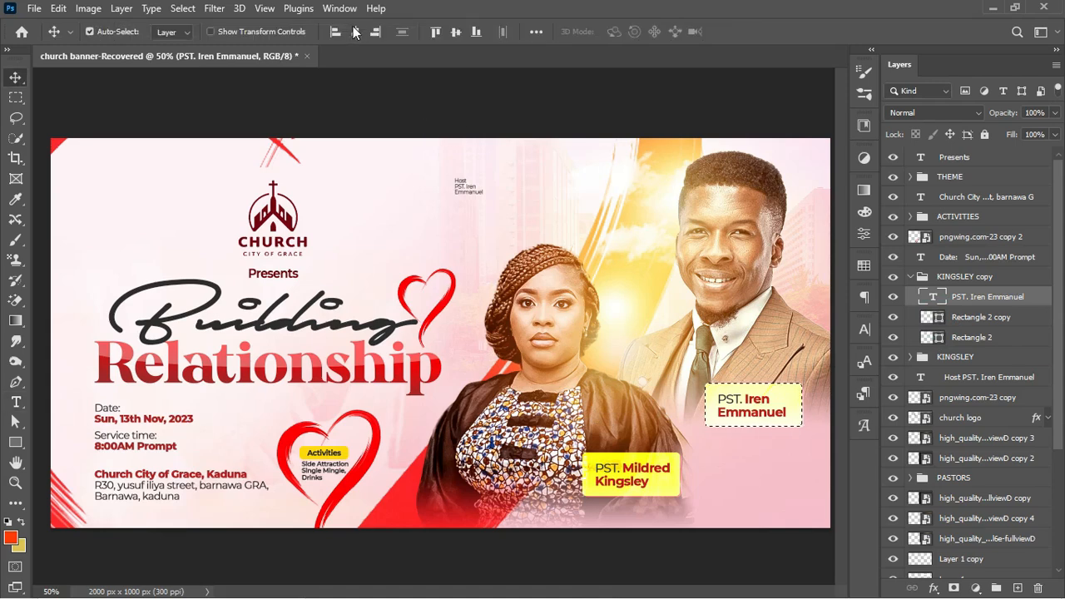
pyautogui.click(355, 31)
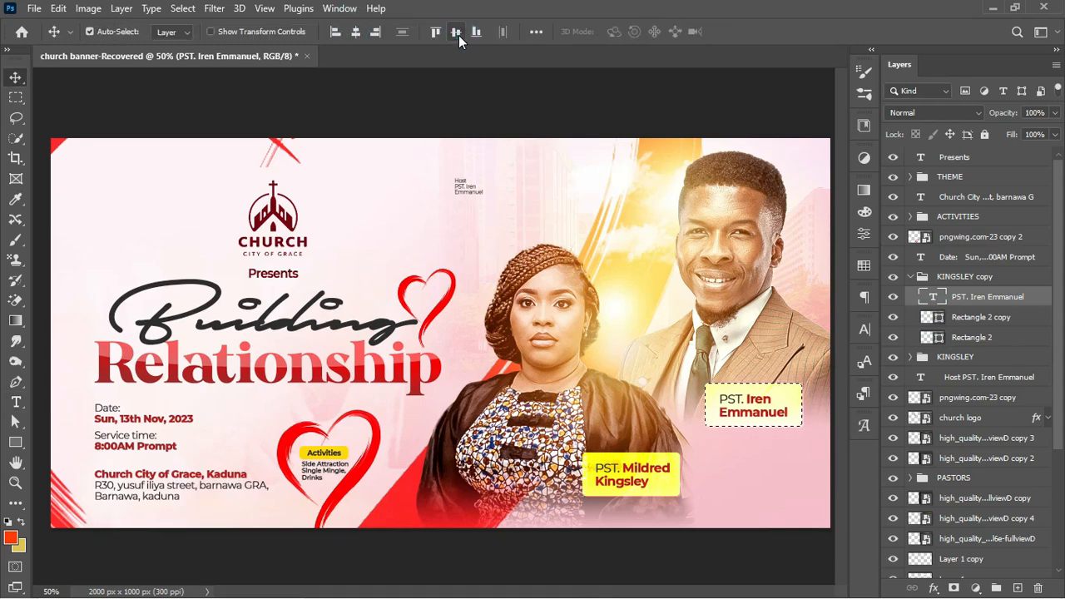
pyautogui.hotkey('ctrl', 'd')
pyautogui.click(910, 356)
pyautogui.click(959, 357)
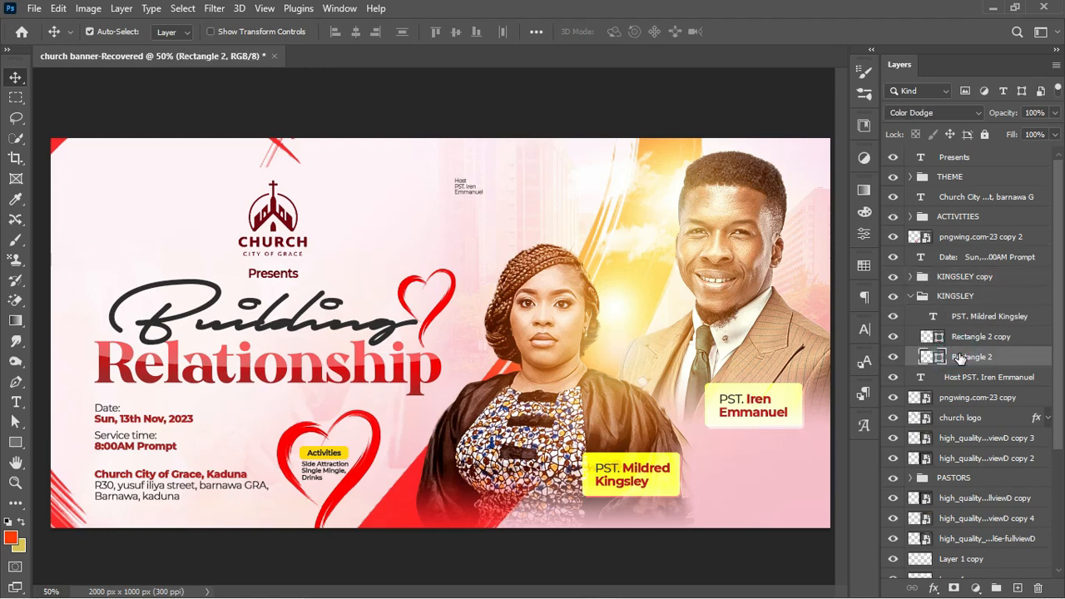
# Rename the copied name-tag group after the second pastor
pyautogui.click(910, 295)
pyautogui.doubleClick(964, 276)
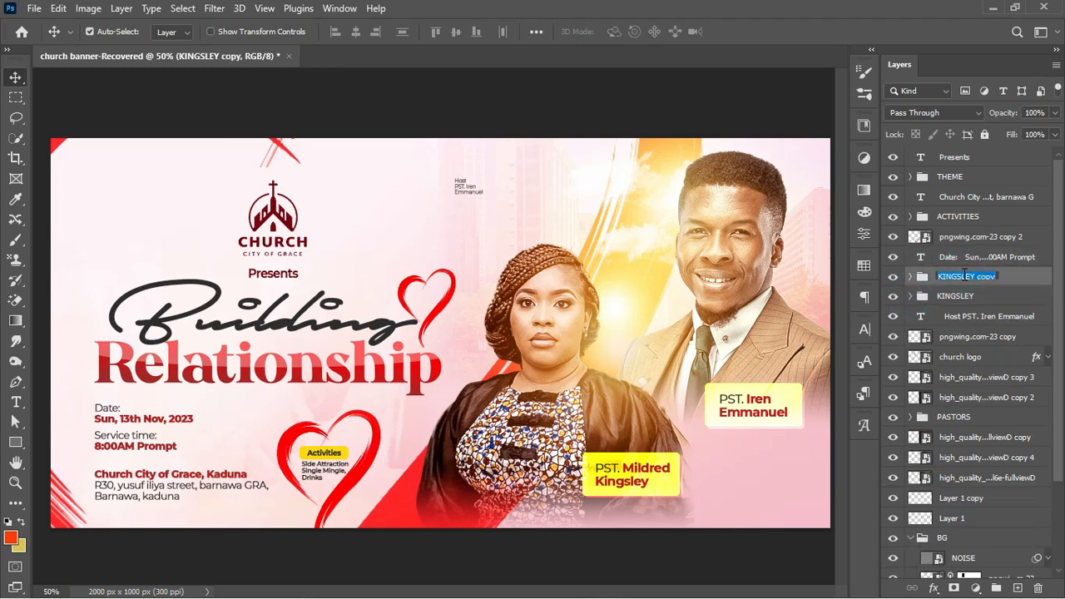
pyautogui.press('Return')
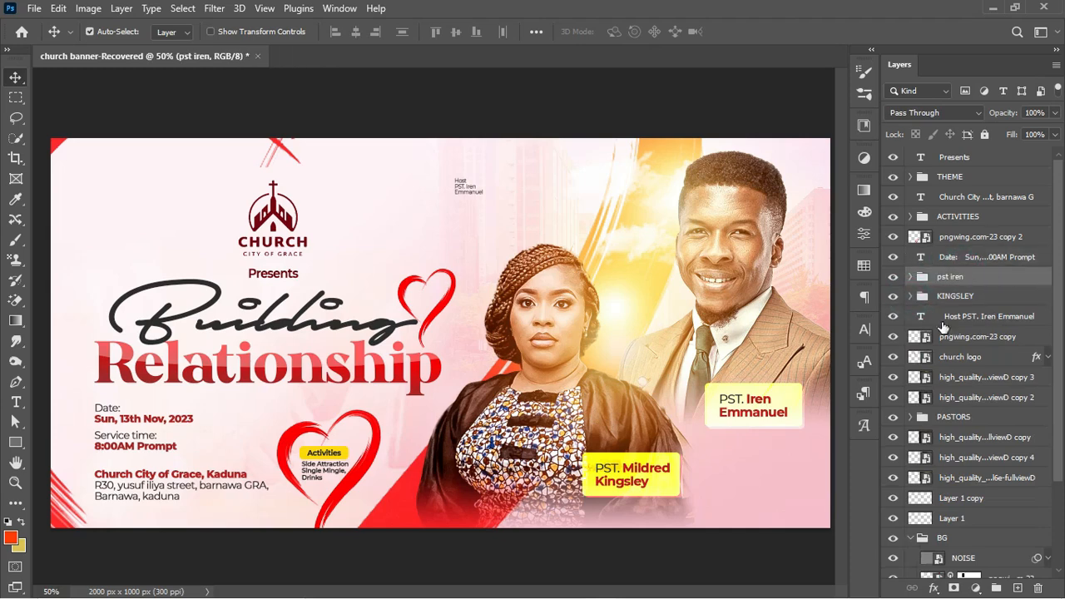
# Group the lens flare layers into a group named LIGHT FLARE
pyautogui.click(947, 435)
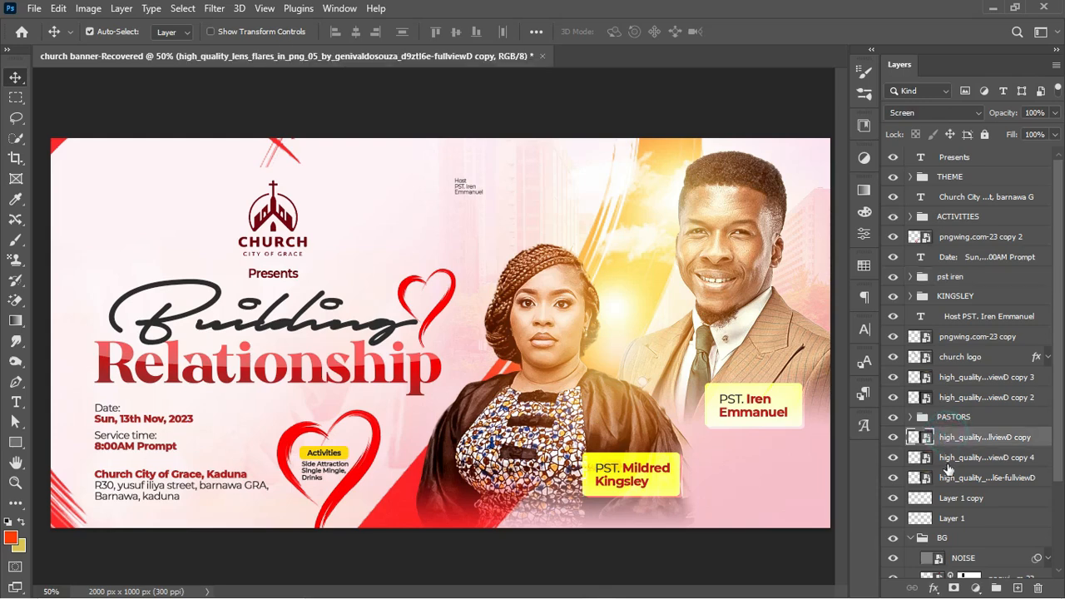
pyautogui.click(892, 501)
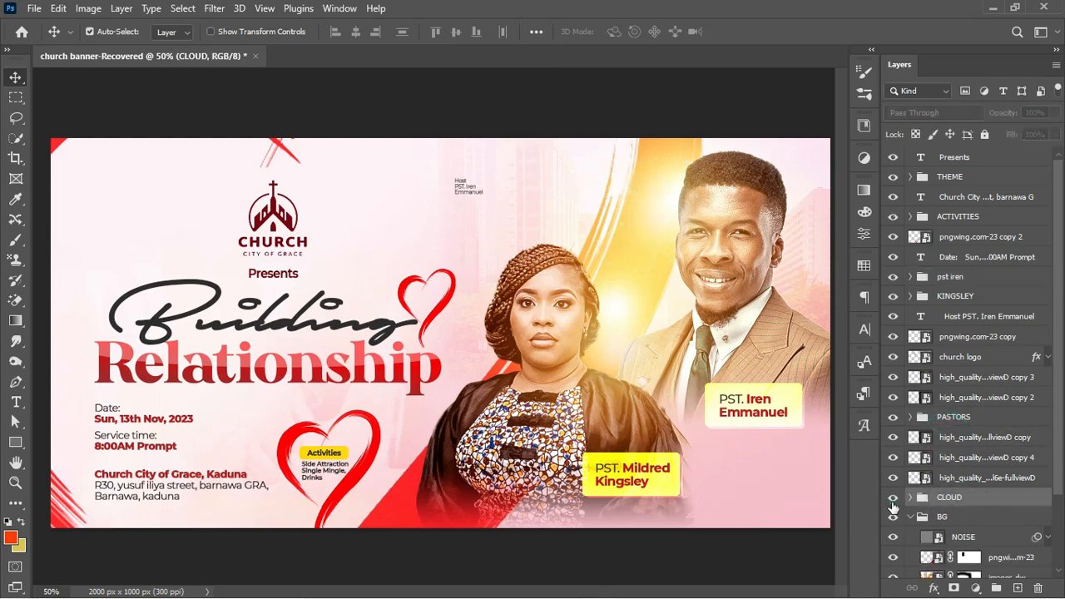
pyautogui.click(911, 517)
pyautogui.click(986, 477)
pyautogui.keyDown('shift'); pyautogui.click(984, 438); pyautogui.keyUp('shift')
pyautogui.hotkey('ctrl', 'g')
pyautogui.doubleClick(952, 437)
pyautogui.write('LIGHT FLARE')
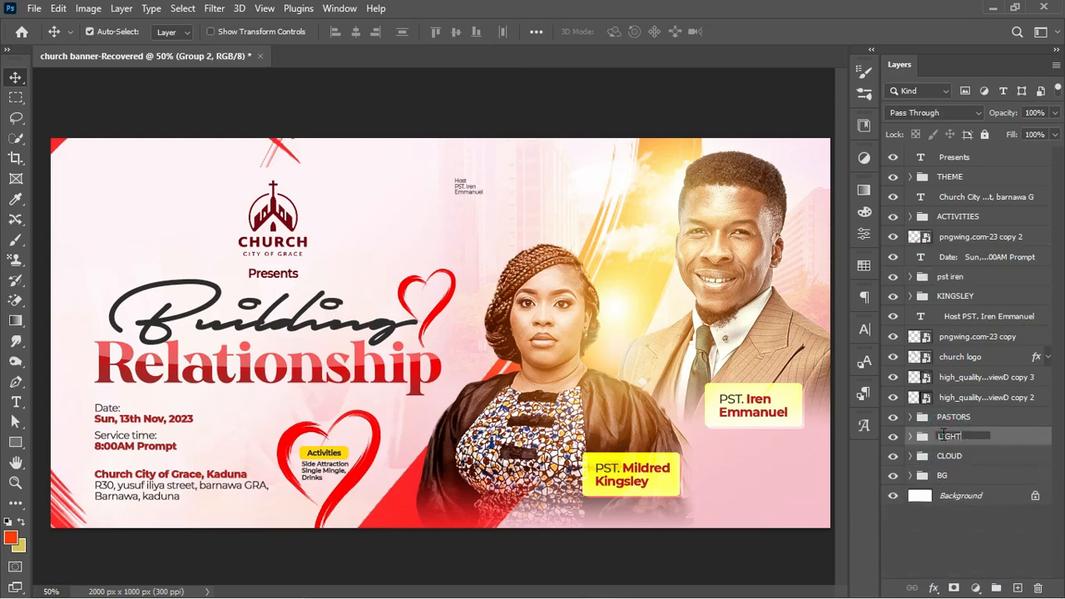
pyautogui.press('Return')
pyautogui.hotkey('ctrl', 'g')
# Group the date and church address layers as DATE N TIME
pyautogui.click(940, 257)
pyautogui.keyDown('ctrl'); pyautogui.click(957, 197); pyautogui.keyUp('ctrl')
pyautogui.hotkey('ctrl', 'g')
pyautogui.doubleClick(951, 196)
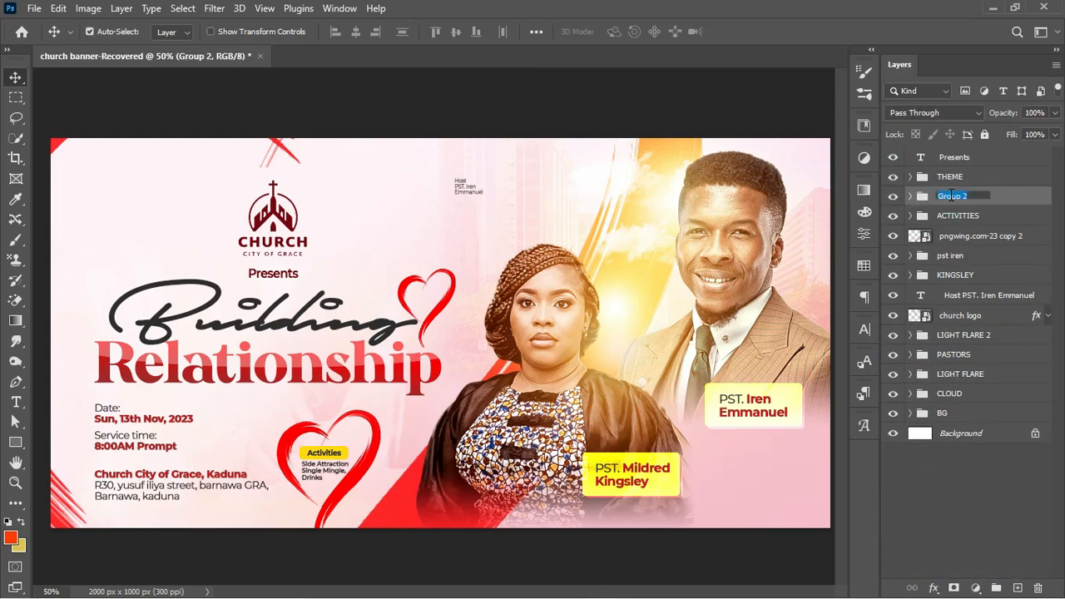
pyautogui.write('DATE N TIME')
pyautogui.press('Return')
# Group the heart with the Activities layers, enlarge them, and delete the small Host text
pyautogui.click(957, 217)
pyautogui.keyDown('shift'); pyautogui.click(966, 238); pyautogui.keyUp('shift')
pyautogui.moveTo(389, 488); pyautogui.dragTo(404, 489)
pyautogui.press('Return')
pyautogui.click(960, 275)
pyautogui.moveTo(308, 258); pyautogui.dragTo(302, 256)
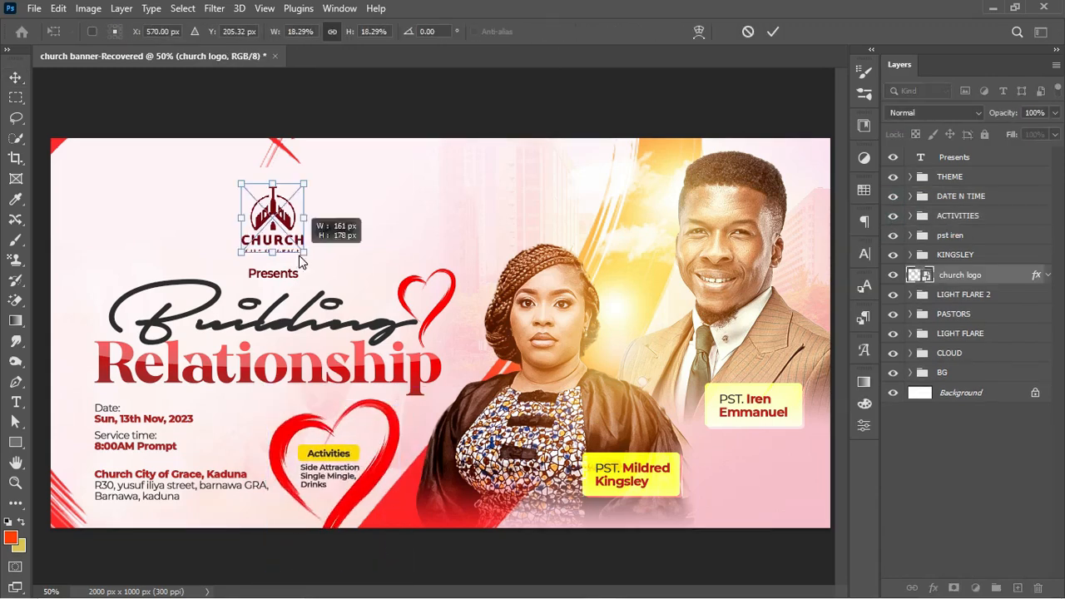
# Shrink the church logo and scale the background image, shifting it right
pyautogui.click(1012, 414)
pyautogui.hotkey('ctrl', 't')
pyautogui.moveTo(707, 482); pyautogui.dragTo(732, 492)
pyautogui.moveTo(633, 376); pyautogui.dragTo(660, 369)
pyautogui.press('Return')
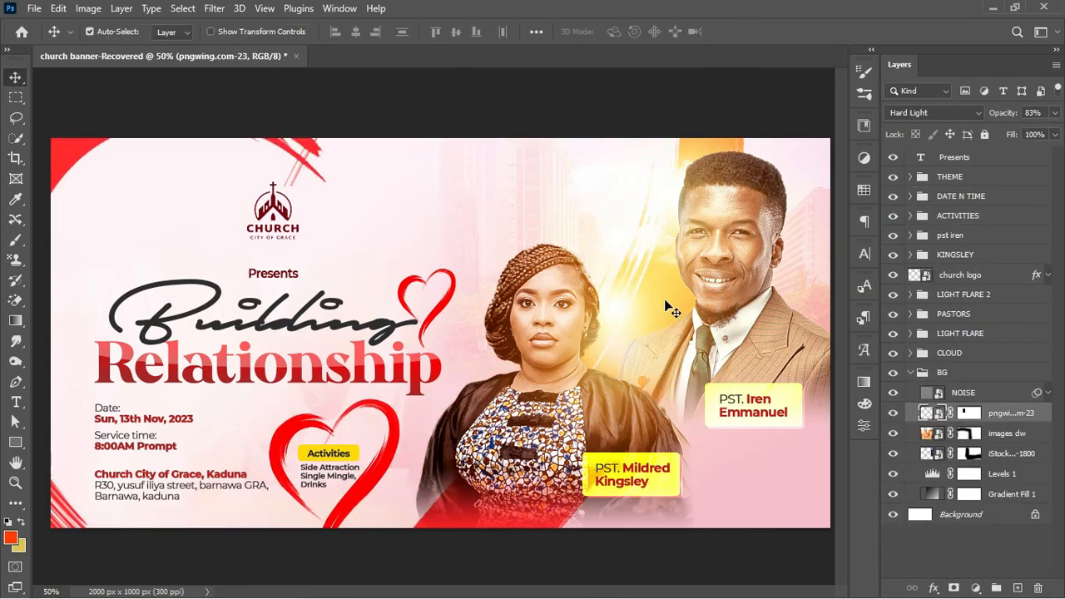
pyautogui.click(912, 372)
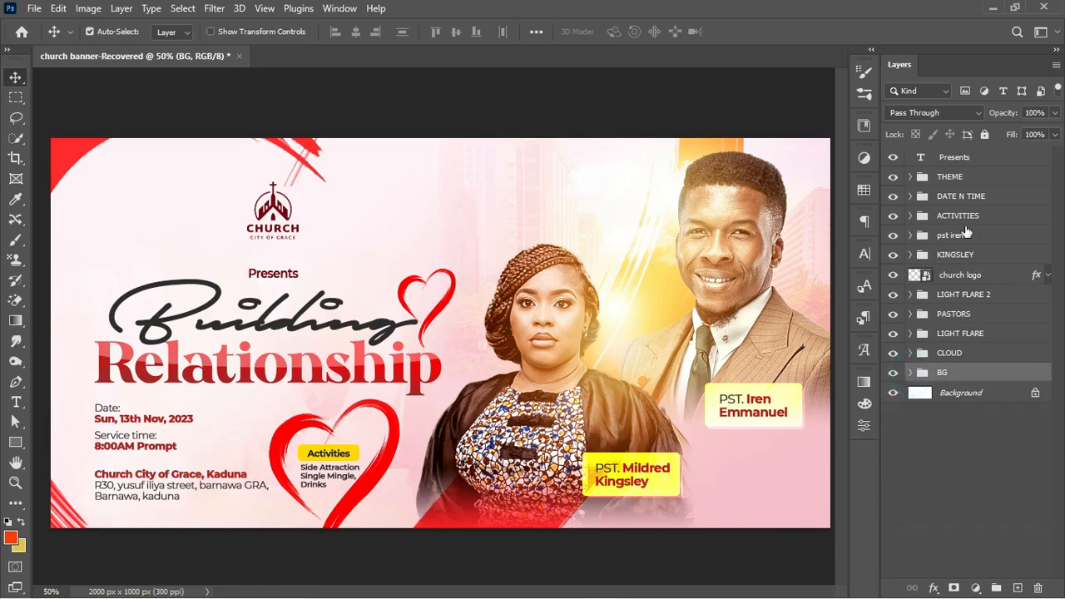
pyautogui.click(949, 158)
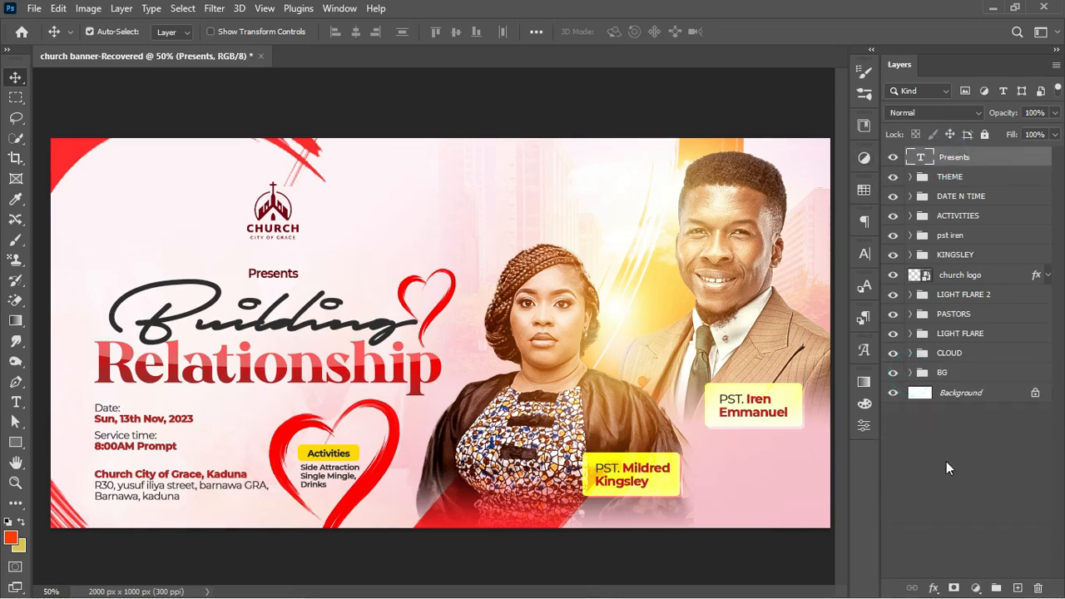
# Add a Color Lookup adjustment layer at the top of the layer stack
pyautogui.click(982, 157)
pyautogui.click(976, 588)
pyautogui.click(982, 495)
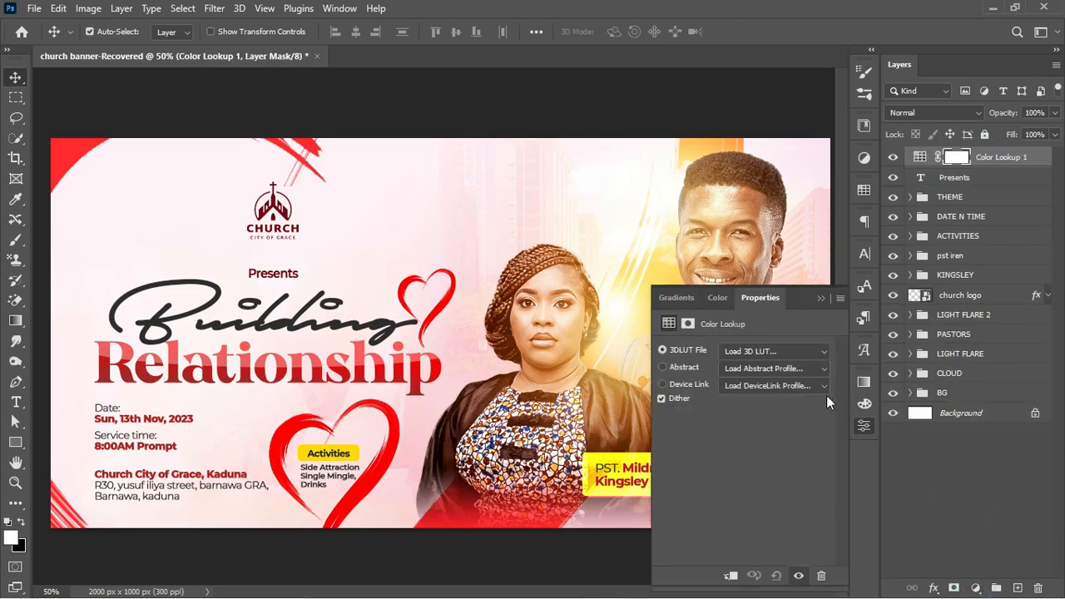
# Try 3D LUT looks such as 2Strip, Crisp_Warm and filmstock_50, settling on 3Strip.look
pyautogui.click(804, 350)
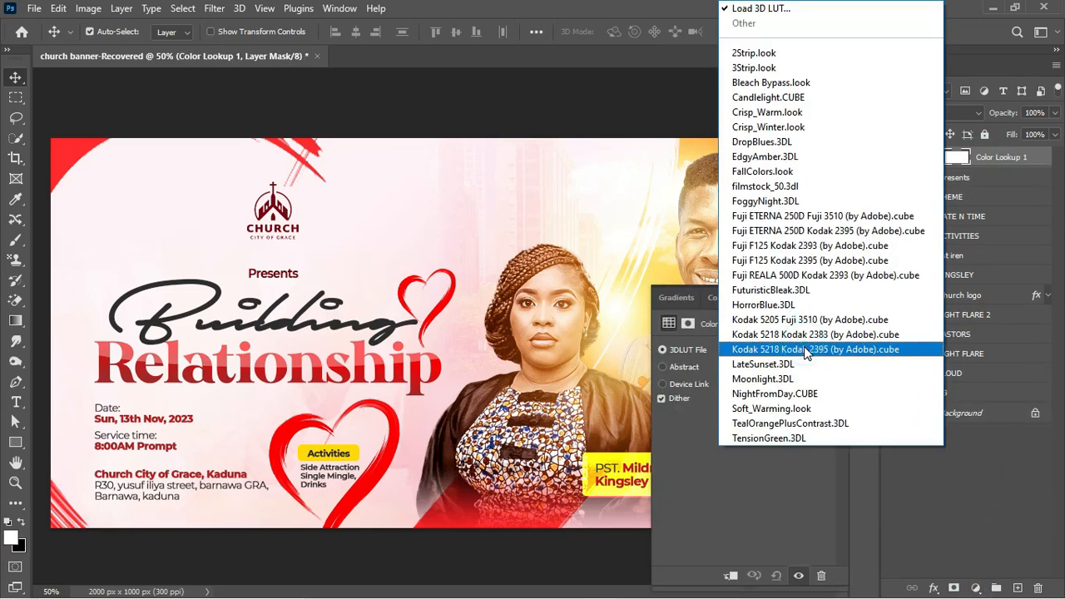
pyautogui.click(828, 53)
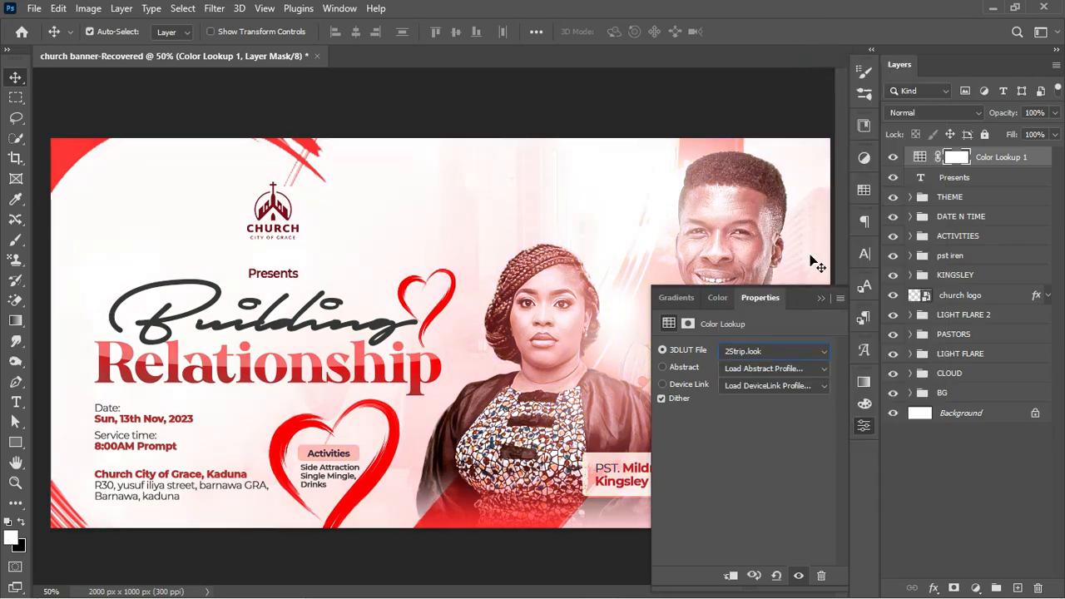
pyautogui.press('Down')
pyautogui.press('Down')
pyautogui.press('Down')
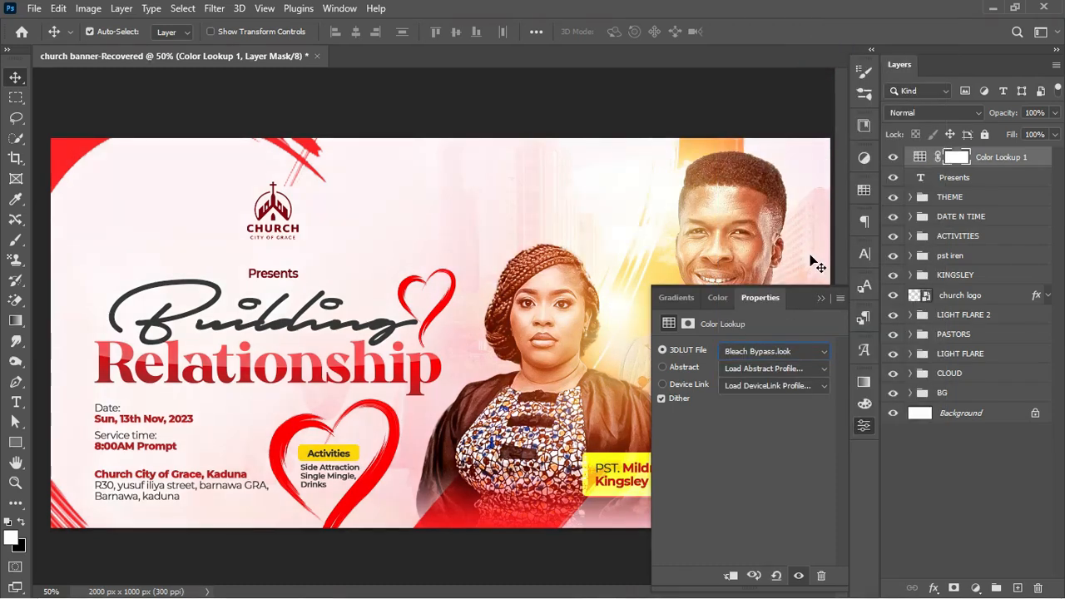
pyautogui.press('Down')
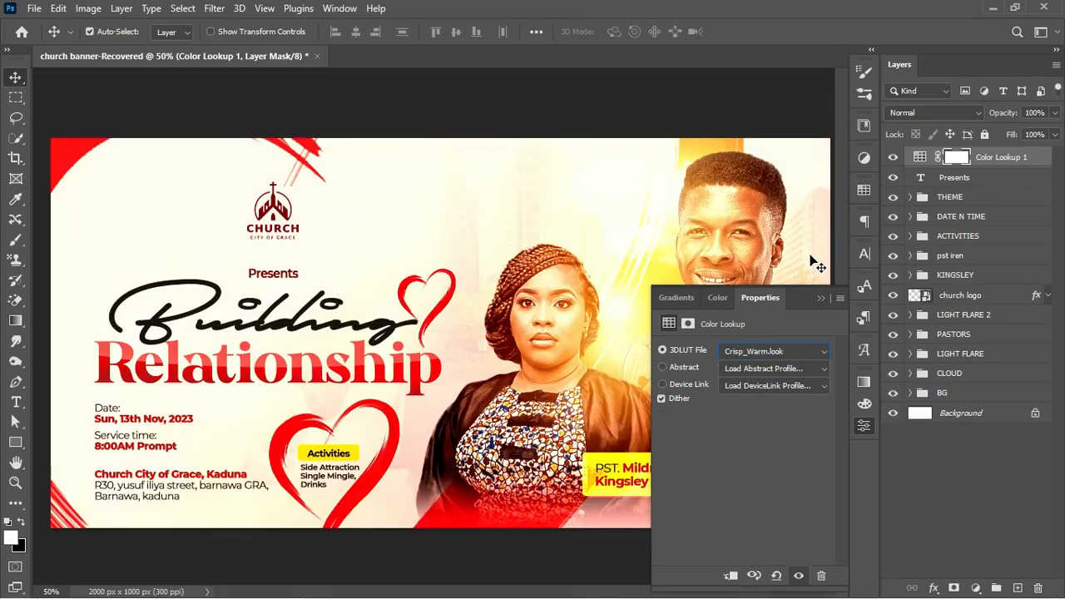
pyautogui.press('Down')
pyautogui.press('Down')
pyautogui.press('Down')
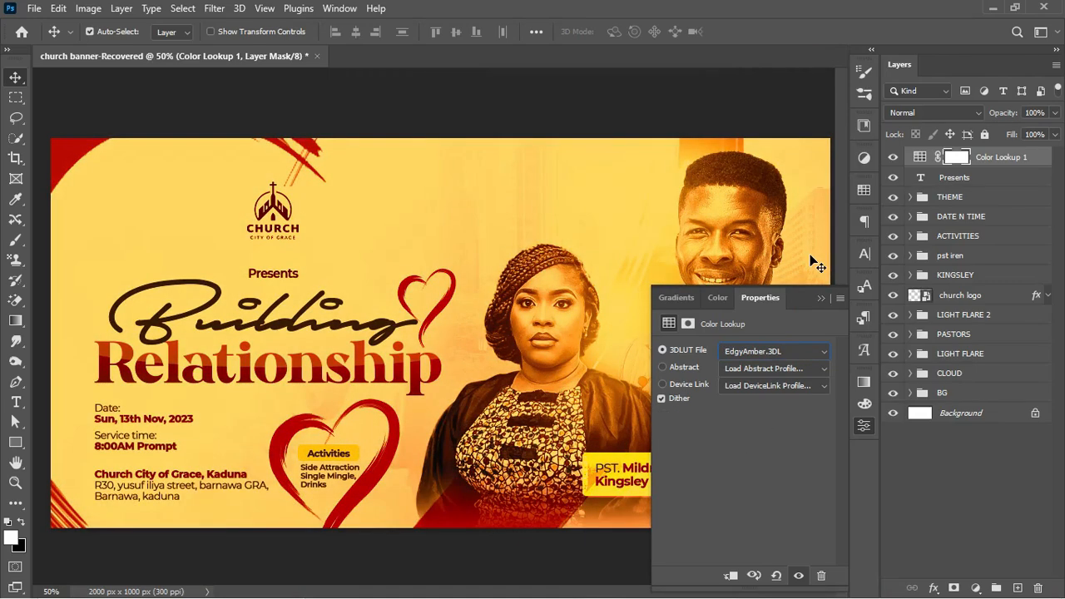
pyautogui.press('Down')
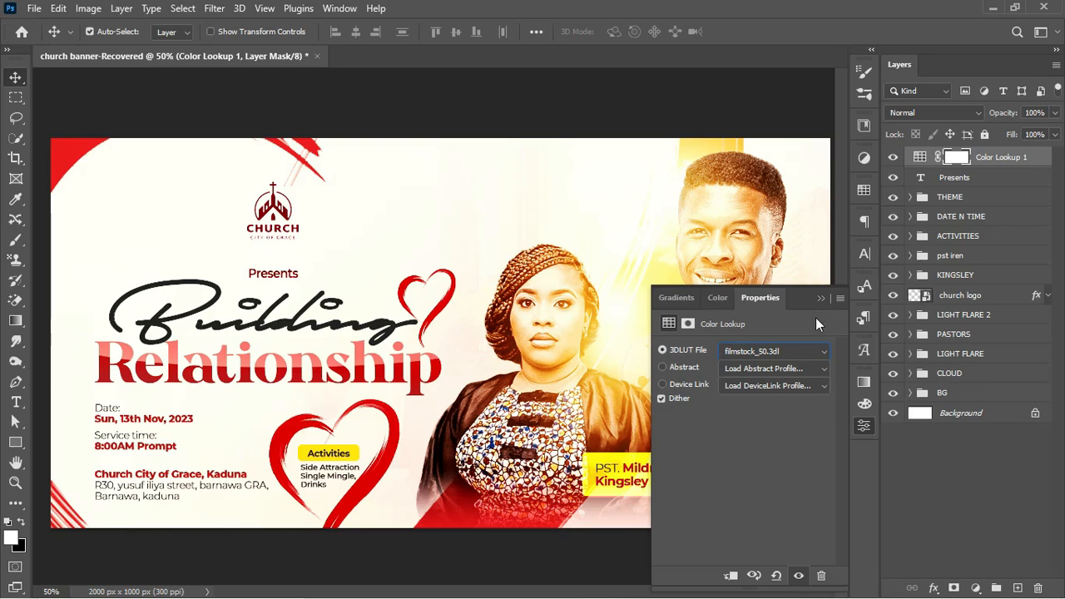
pyautogui.click(808, 353)
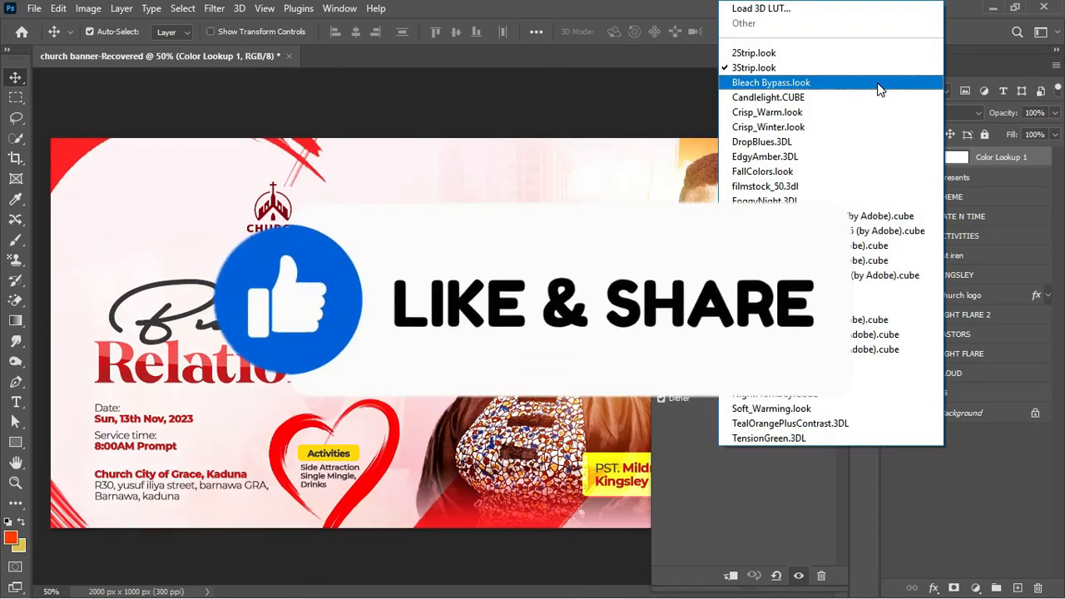
pyautogui.click(948, 25)
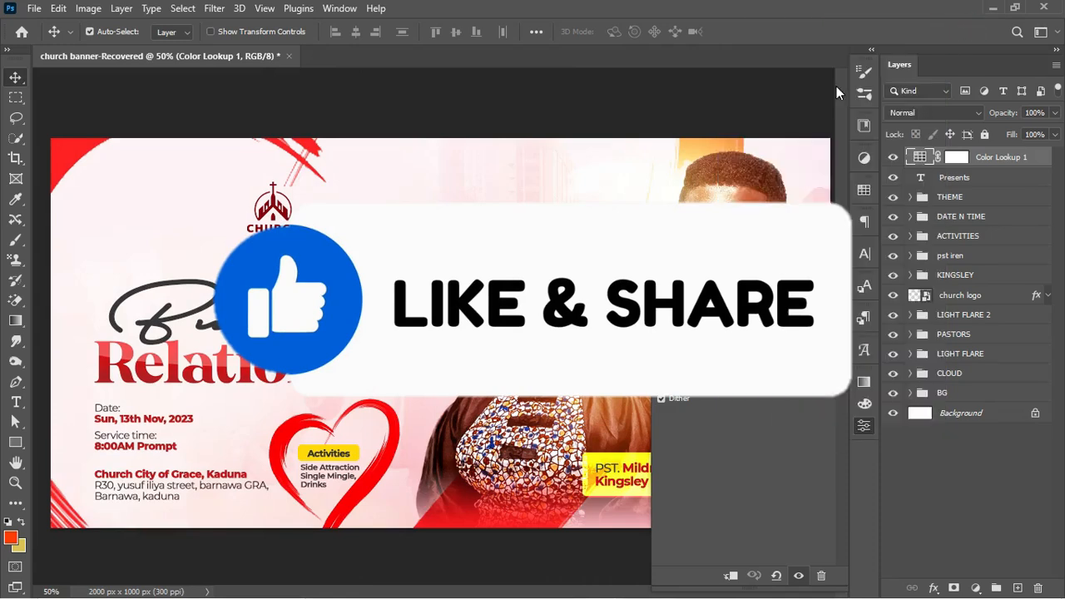
pyautogui.click(817, 307)
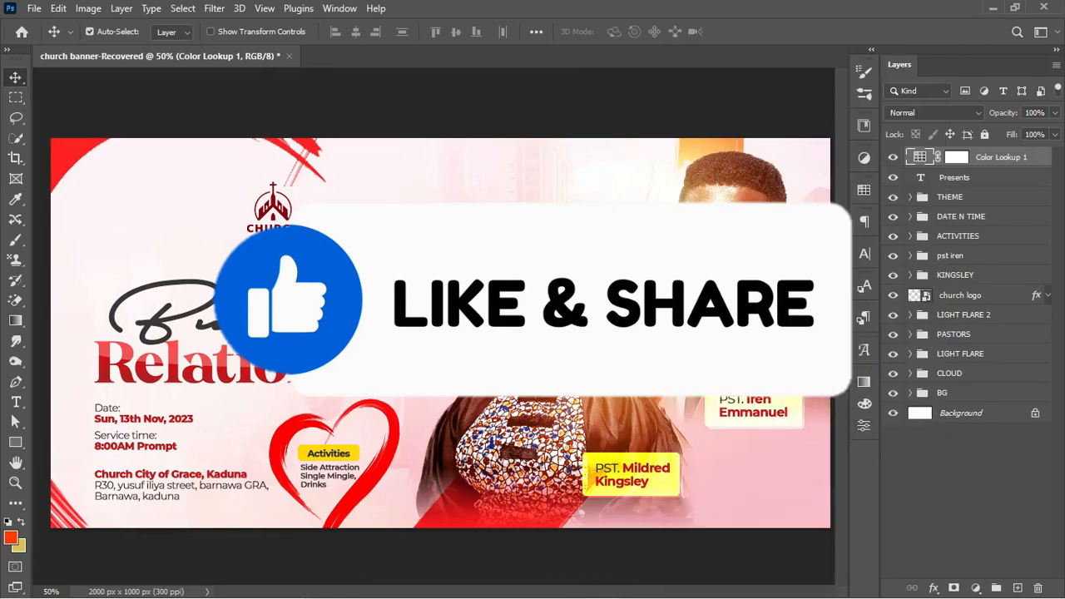